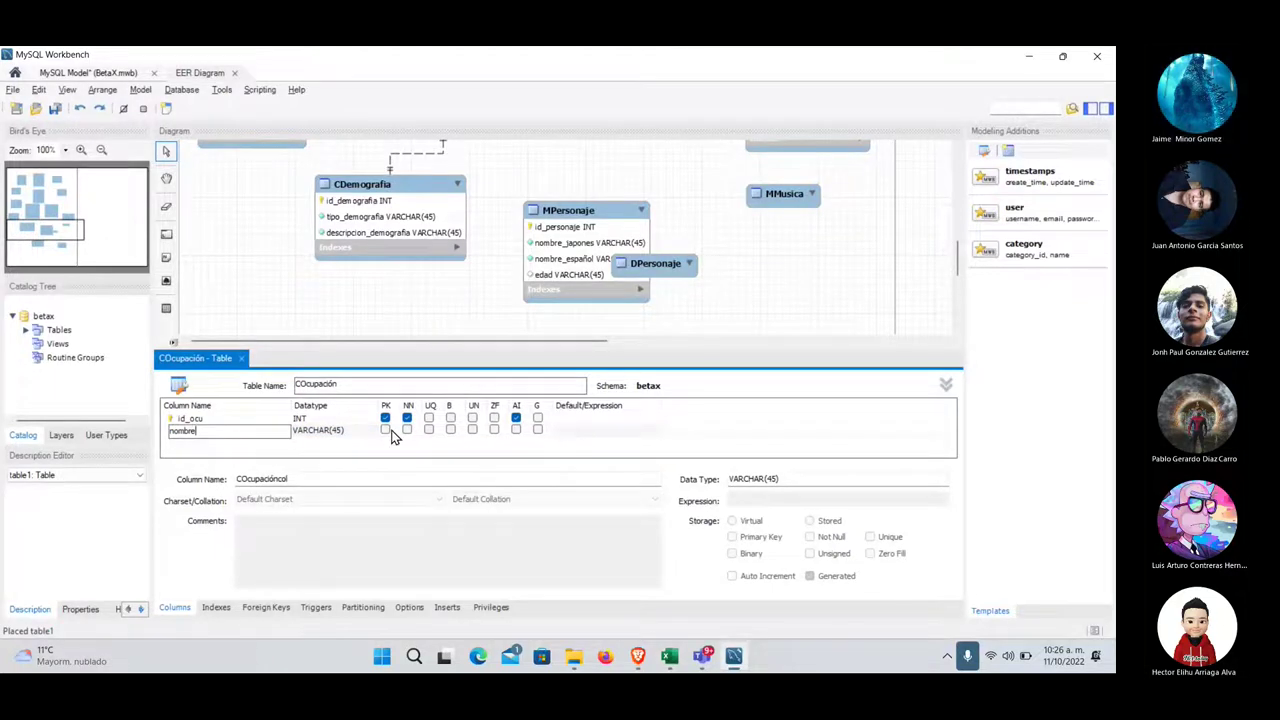
- Separate the overlapping MPersonaje and DPersonaje tables, placing DPersonaje just below MMusica in the diagram
left_click_drag(582, 249, 580, 260)
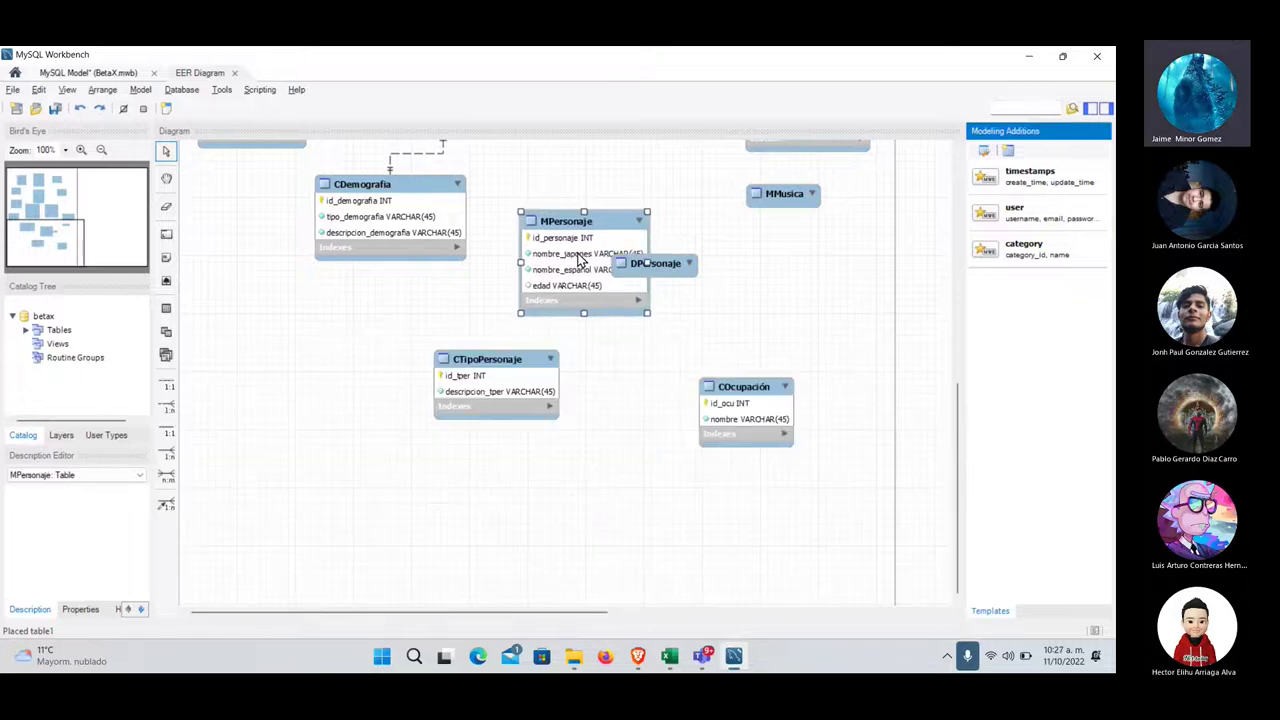
left_click_drag(666, 270, 798, 255)
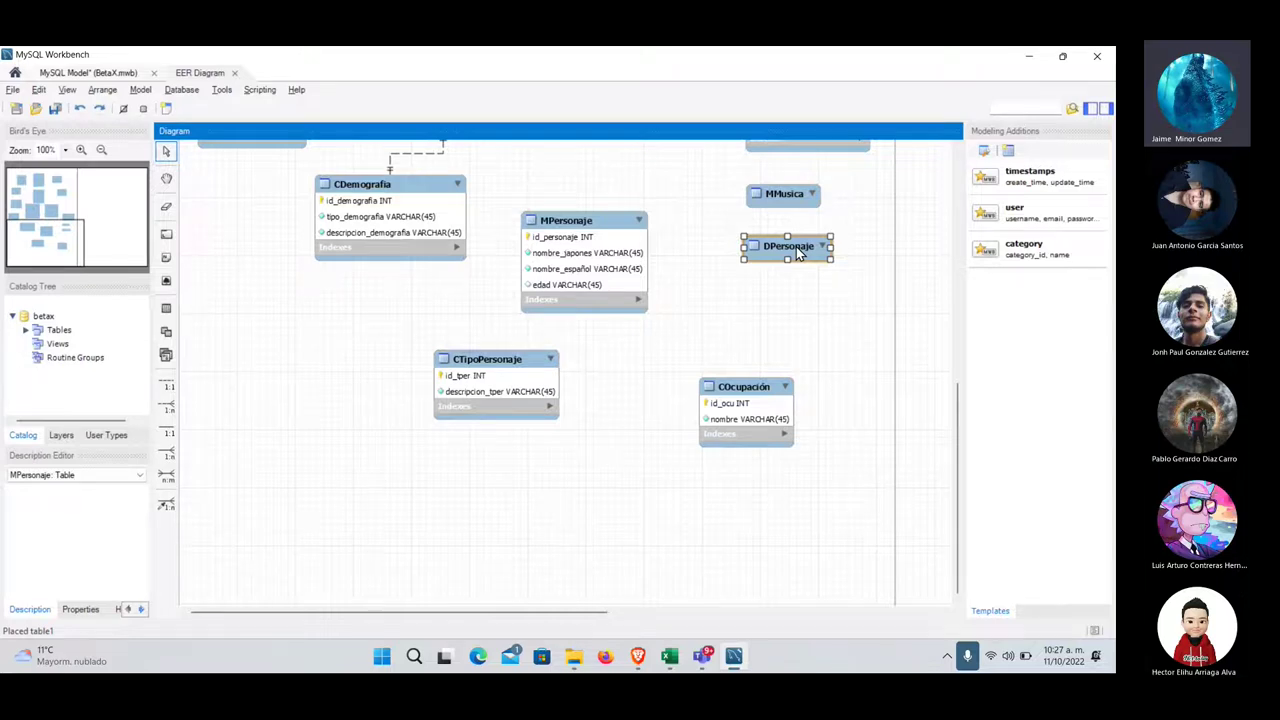
- Switch to the Wikiwand page in the browser and examine the occupation entries from Hokuto back up to Karen
key("alt+Tab")
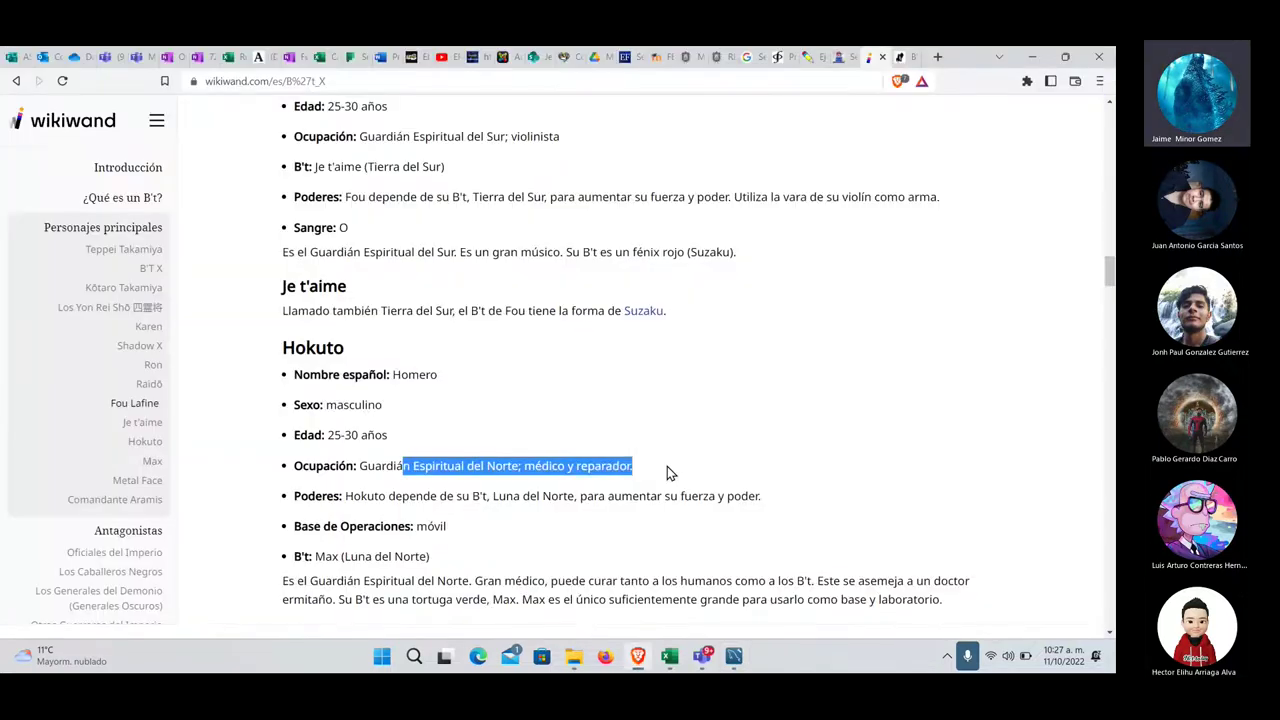
scroll(667, 466, "up", 1)
scroll(667, 466, "up", 2)
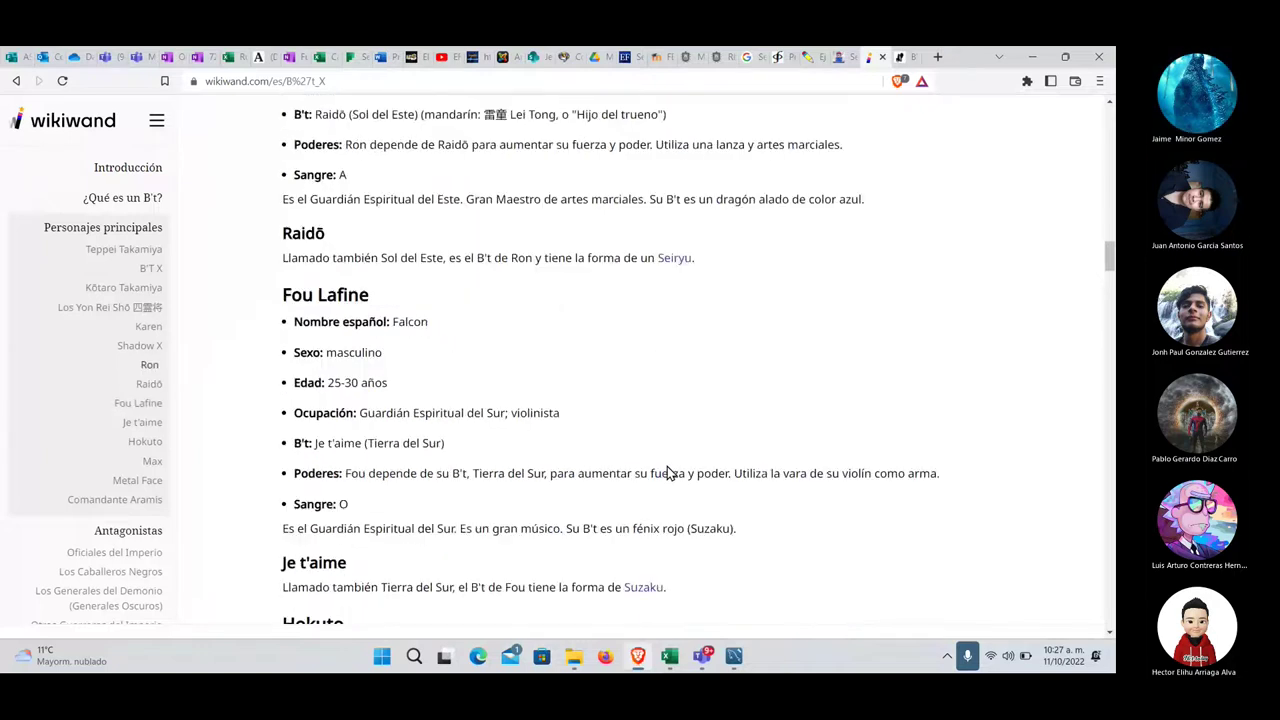
scroll(667, 470, "up", 2)
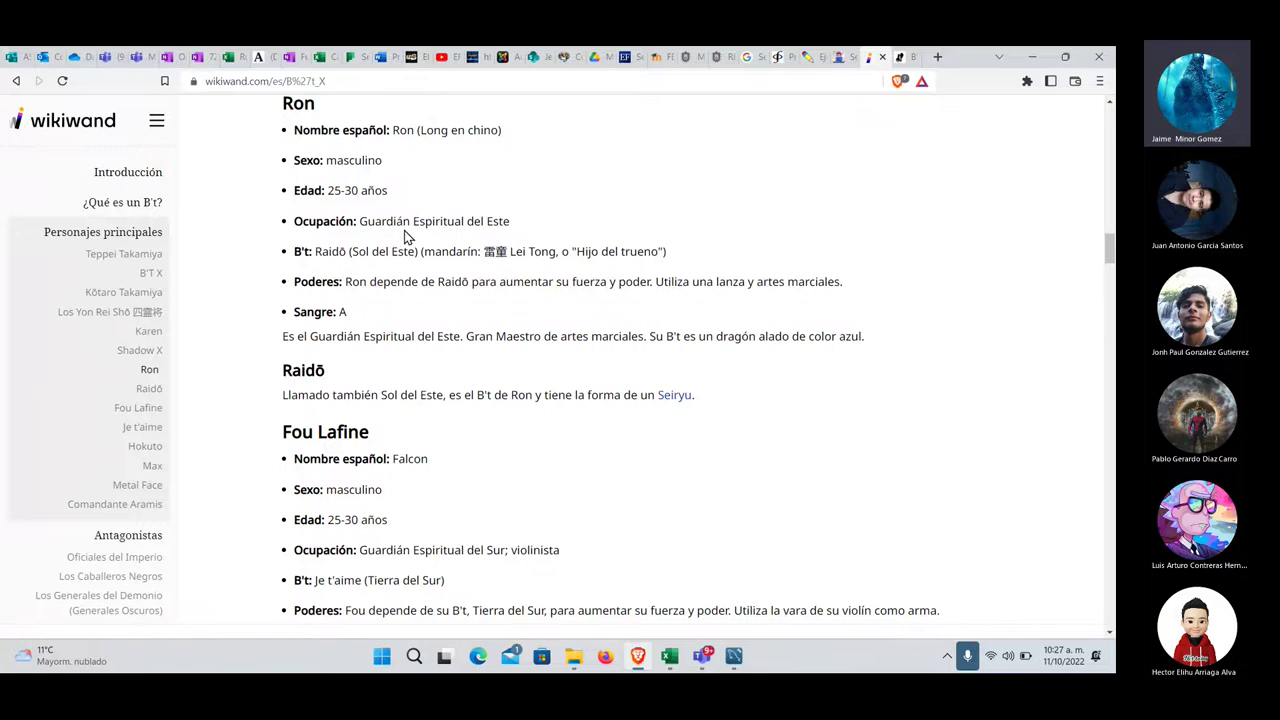
scroll(405, 236, "up", 3)
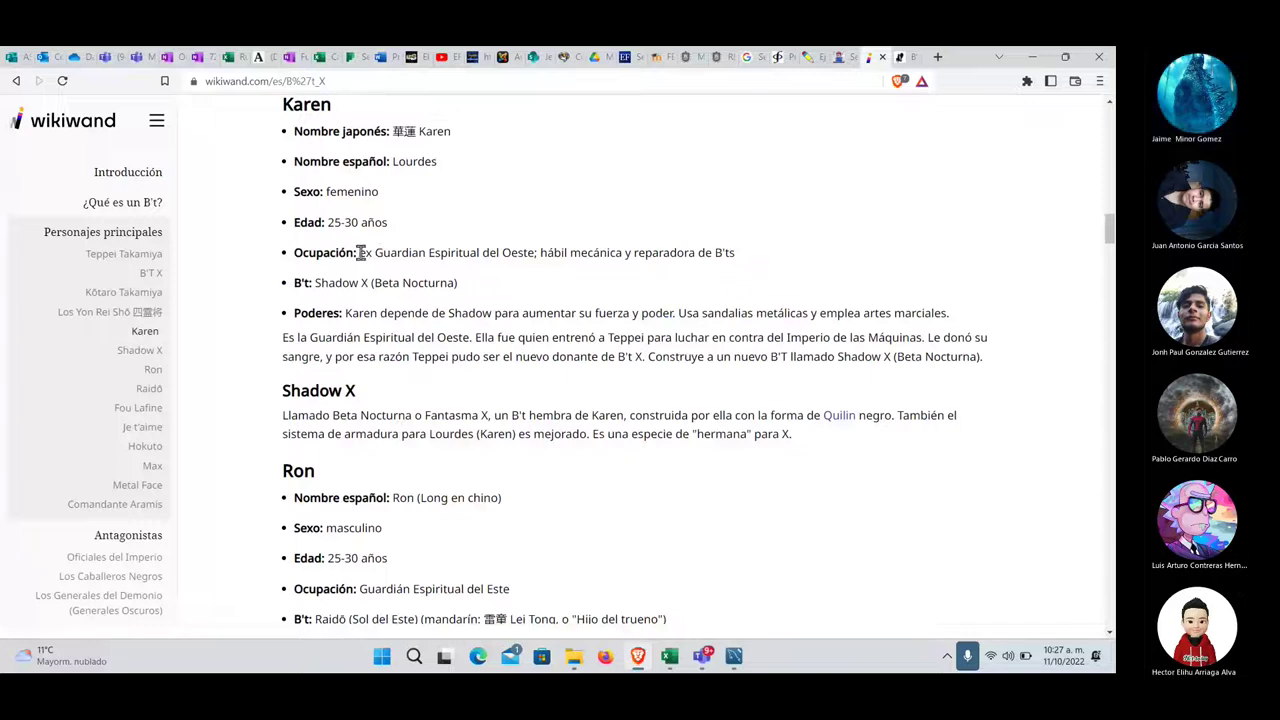
left_click_drag(358, 253, 522, 257)
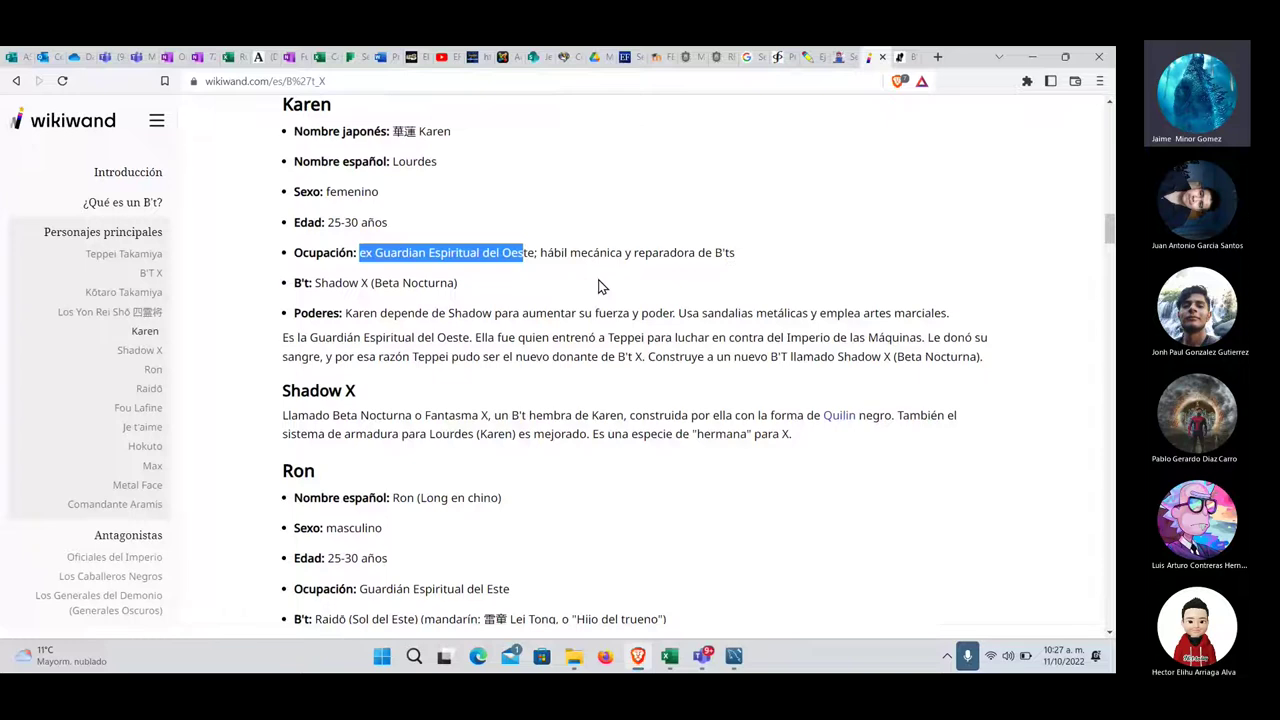
left_click_drag(722, 253, 435, 250)
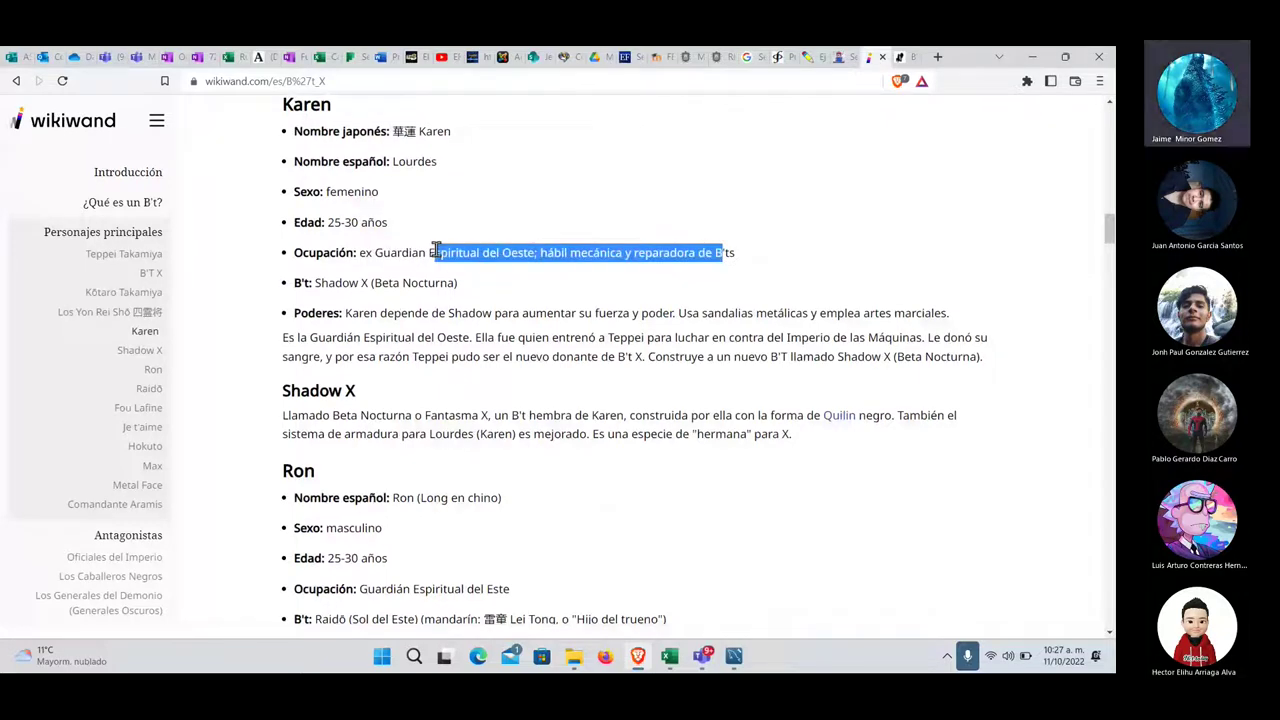
- Switch back to MySQL Workbench and delete the COcupación table from the diagram
key("alt+Tab")
left_click(781, 433)
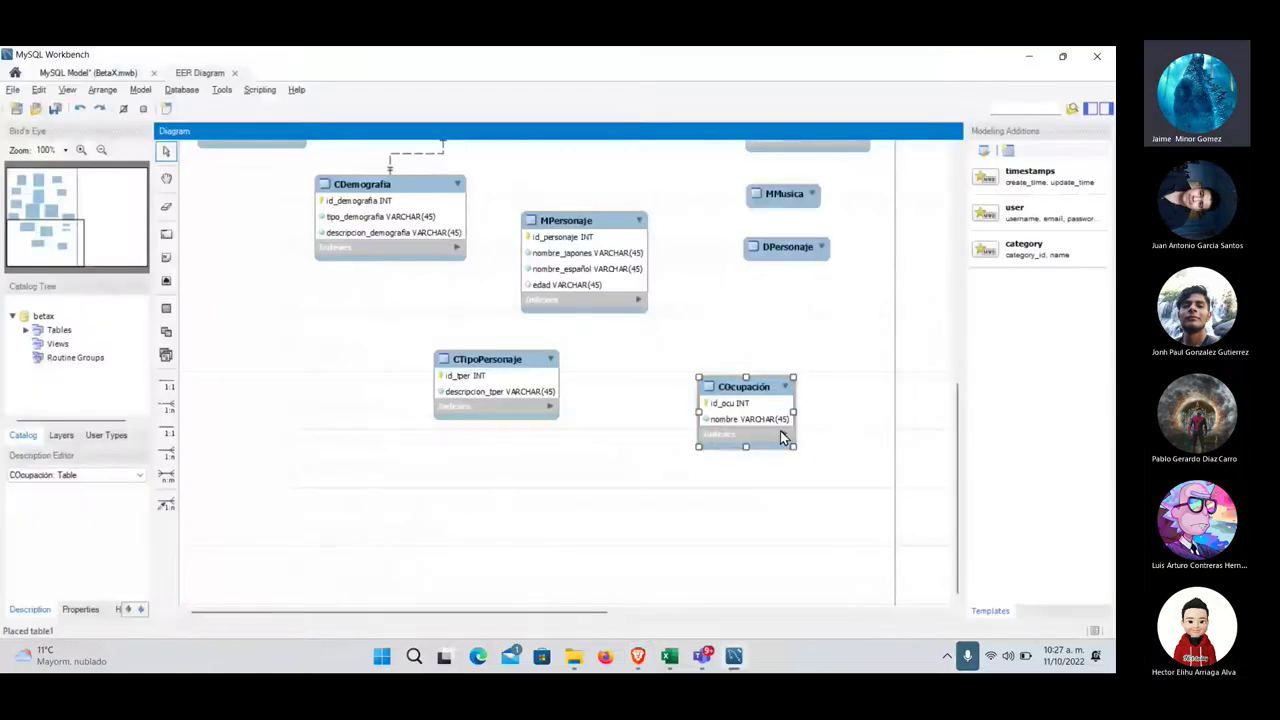
key("Delete")
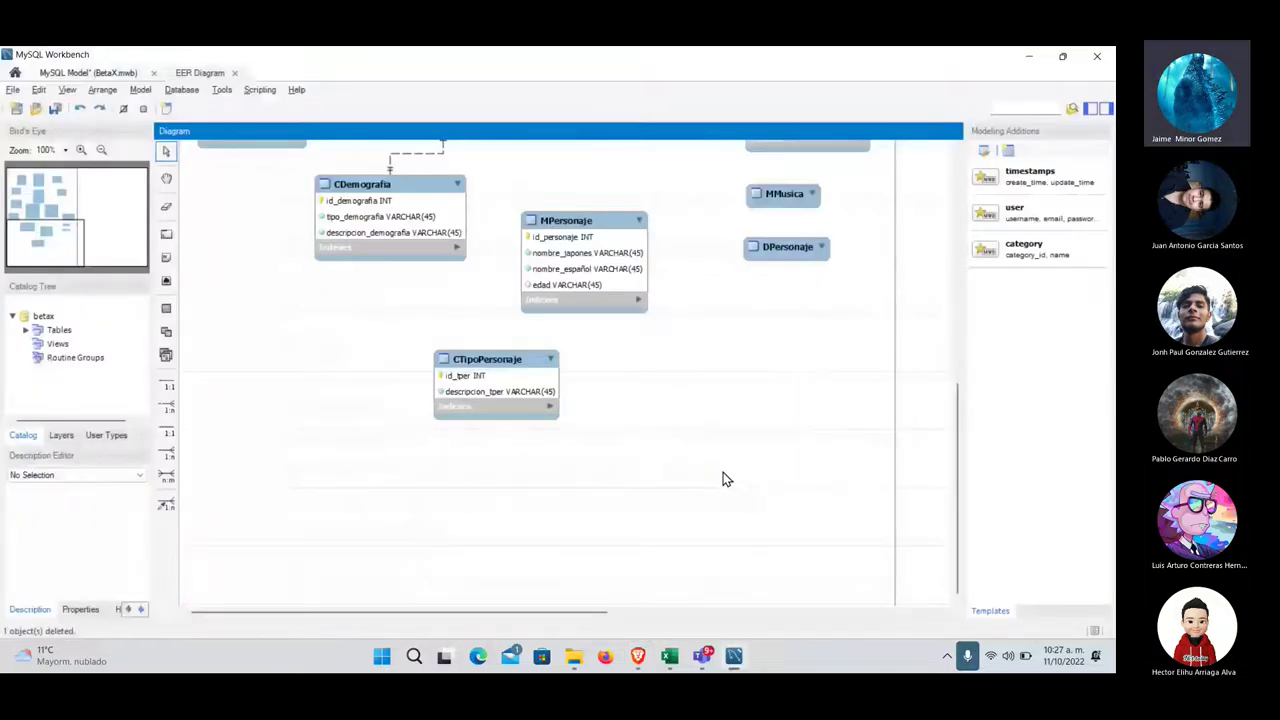
- Open the MPersonaje table for editing, enlarge its editor and add a column named ocupacion below edad
left_click(574, 250)
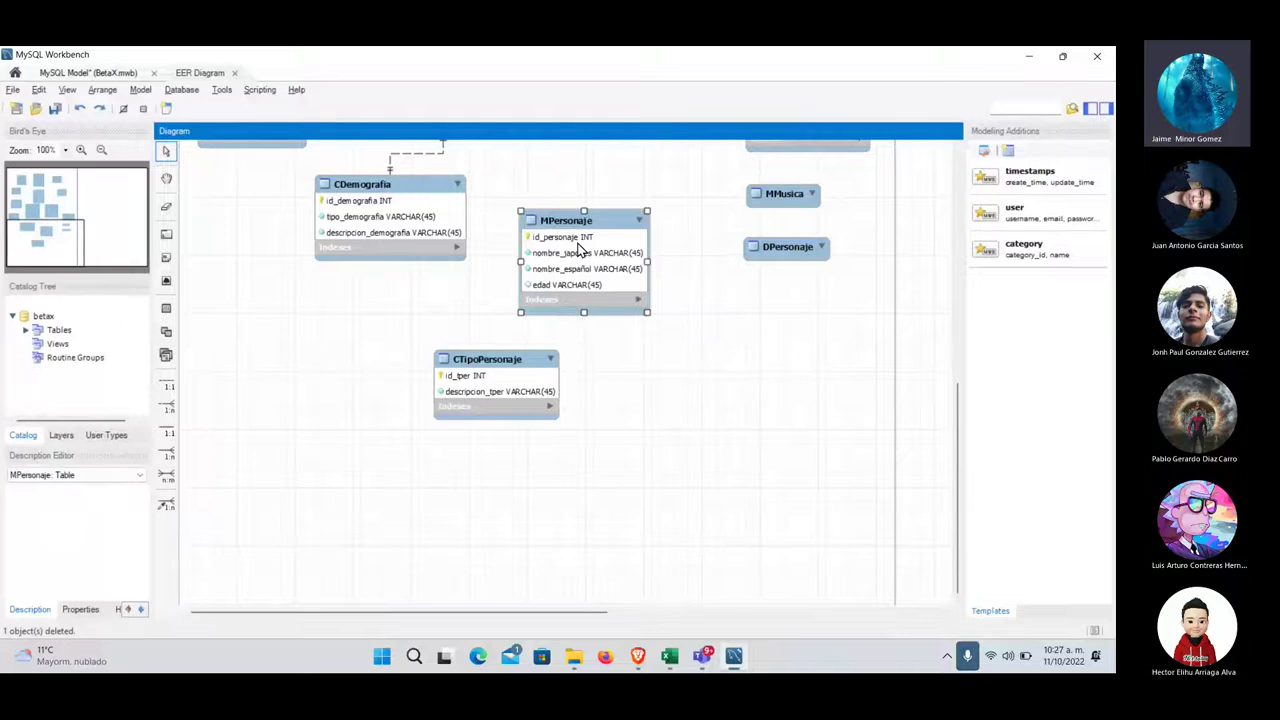
double_click(593, 224)
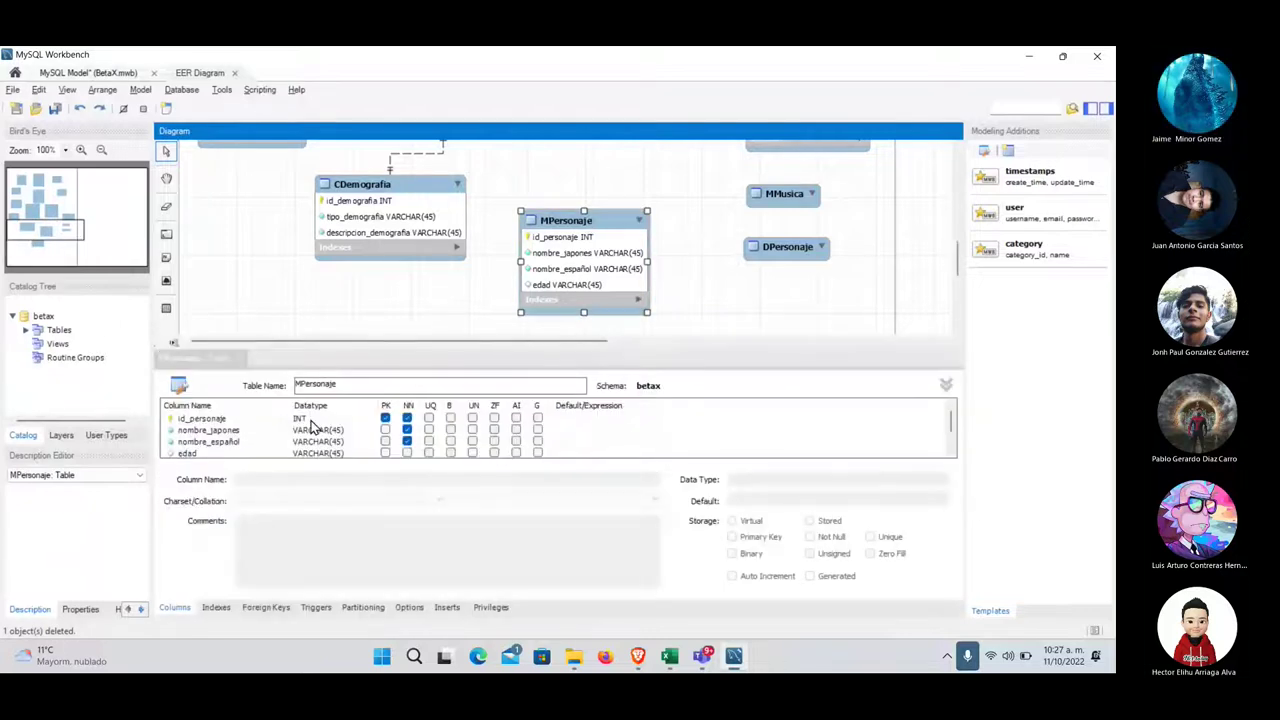
left_click(343, 357)
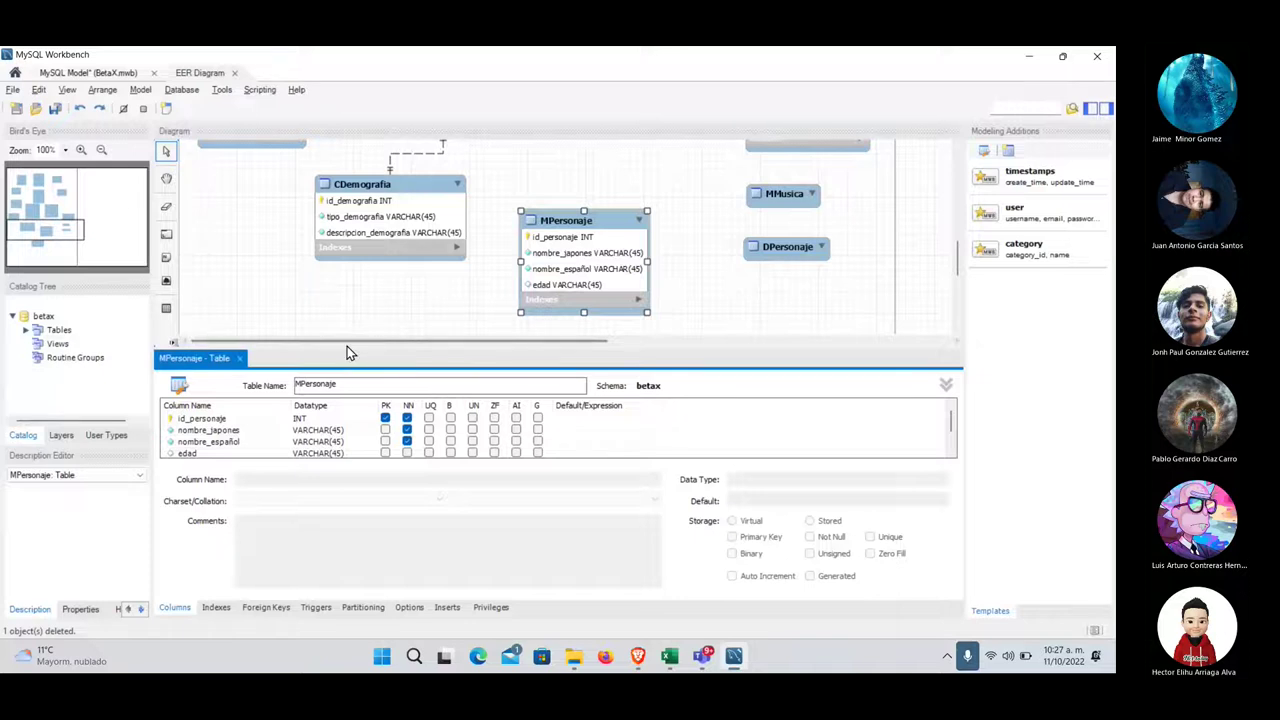
left_click_drag(343, 346, 380, 215)
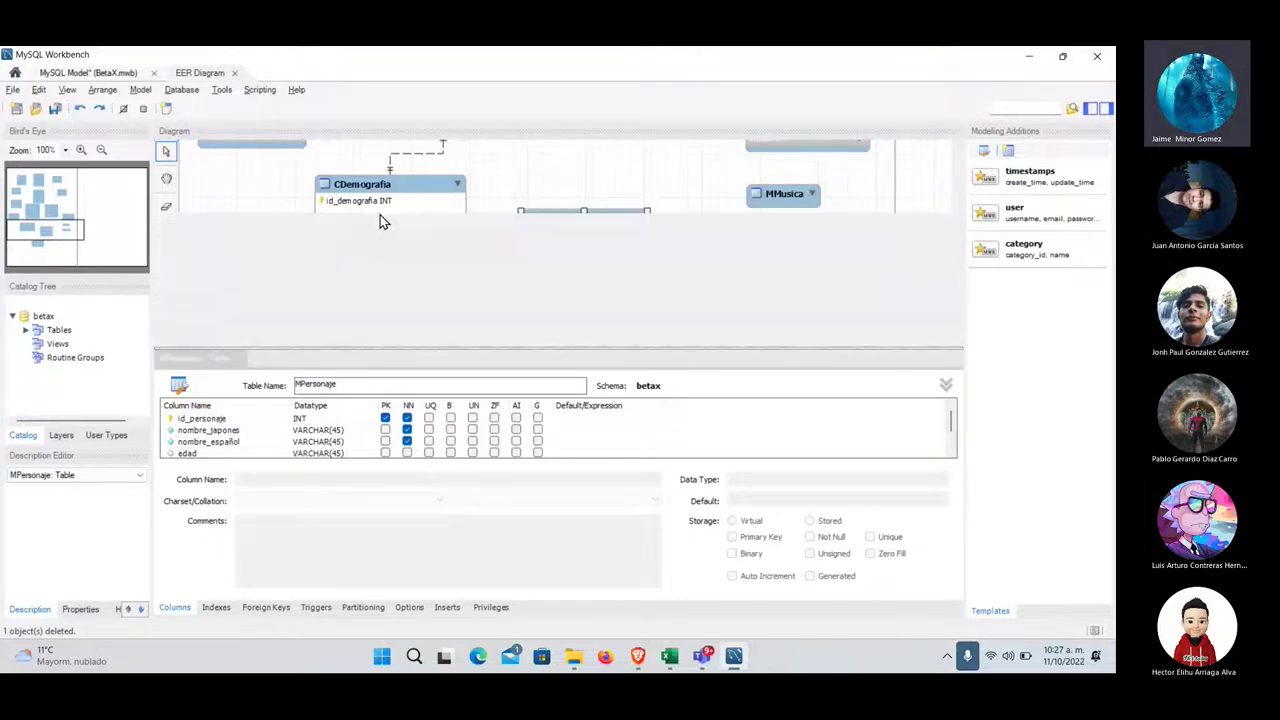
left_click(216, 326)
left_click(208, 333)
type("ocupacion")
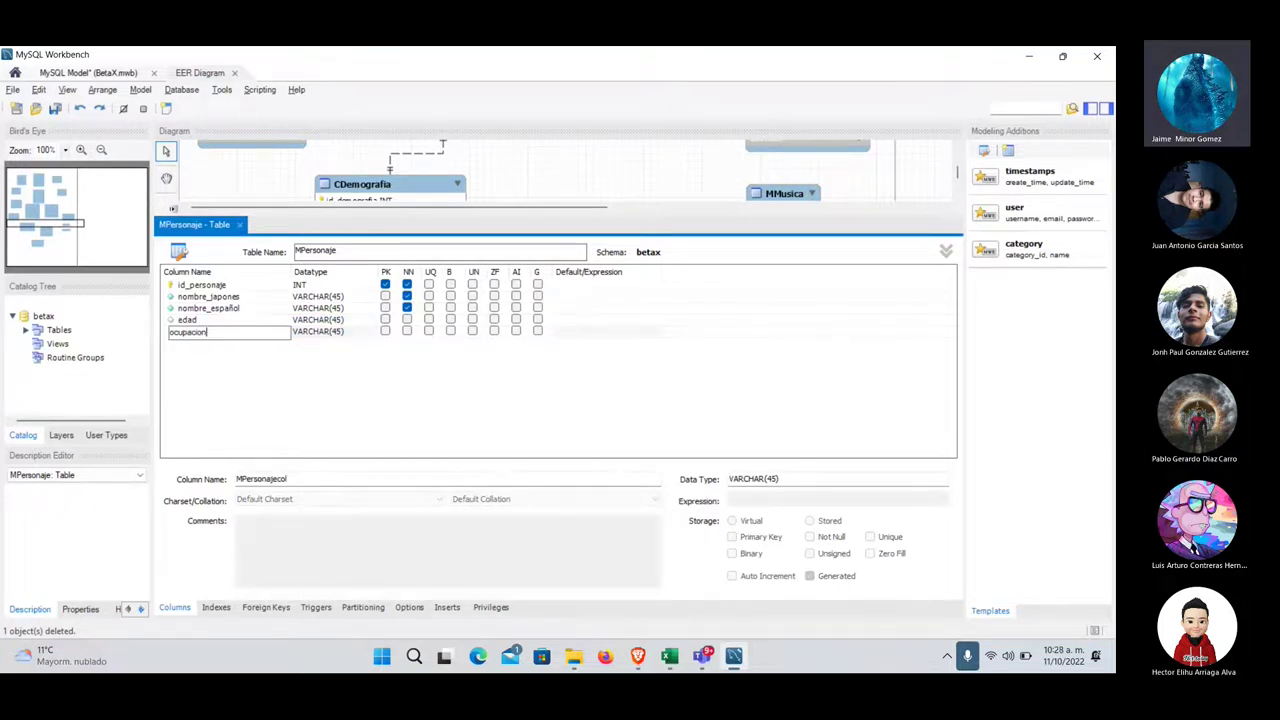
- Set the ocupacion column's datatype to VARCHAR(100) and make it Not Null
left_click(338, 333)
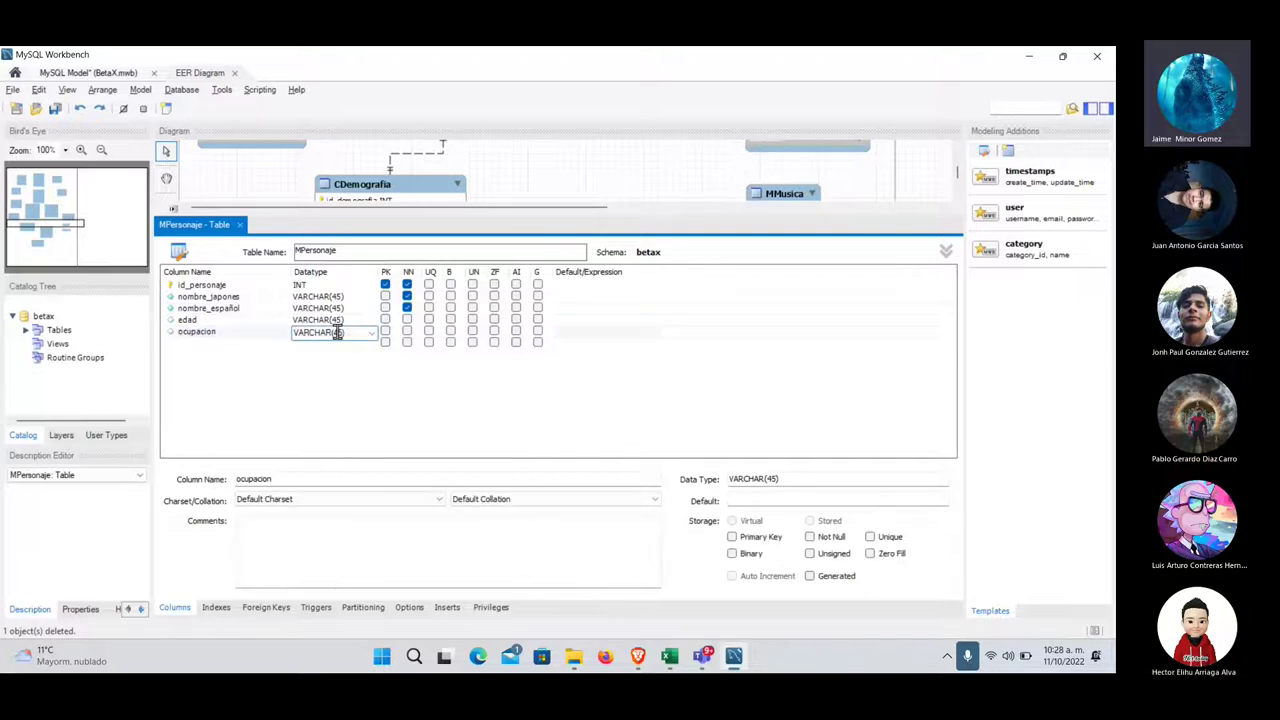
key("BackSpace")
key("BackSpace")
key("BackSpace")
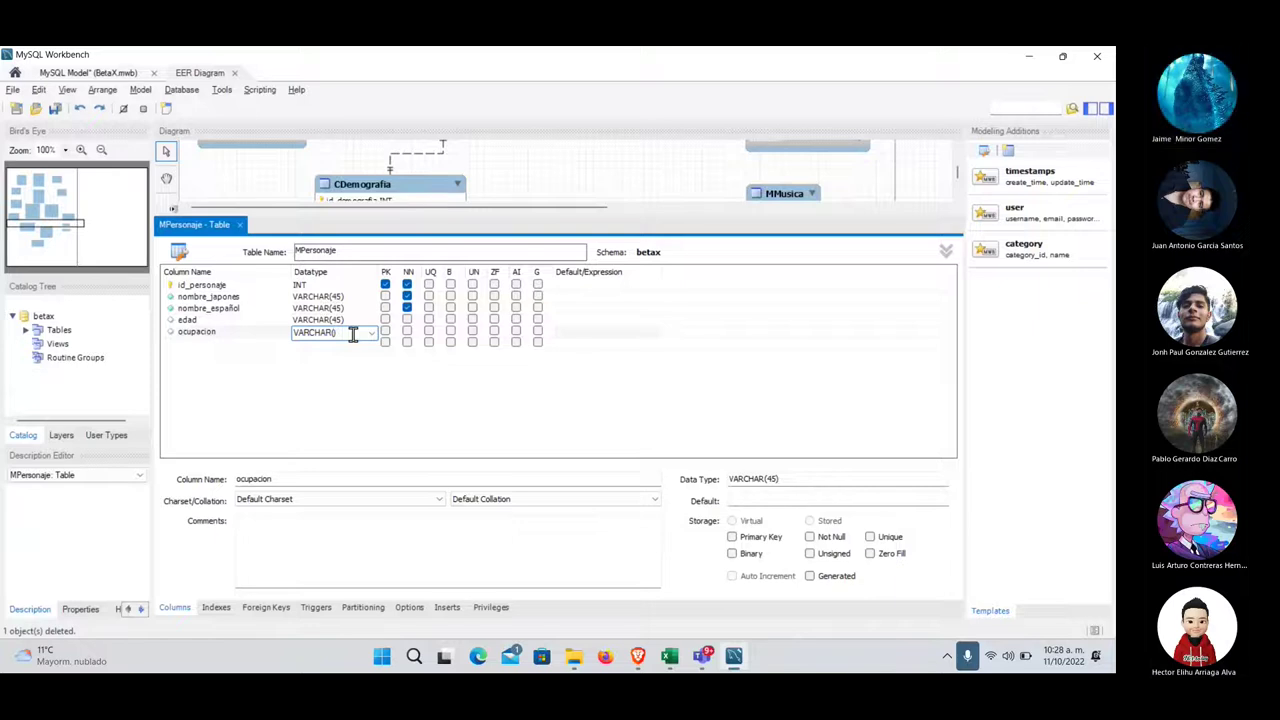
type("100")
left_click(407, 331)
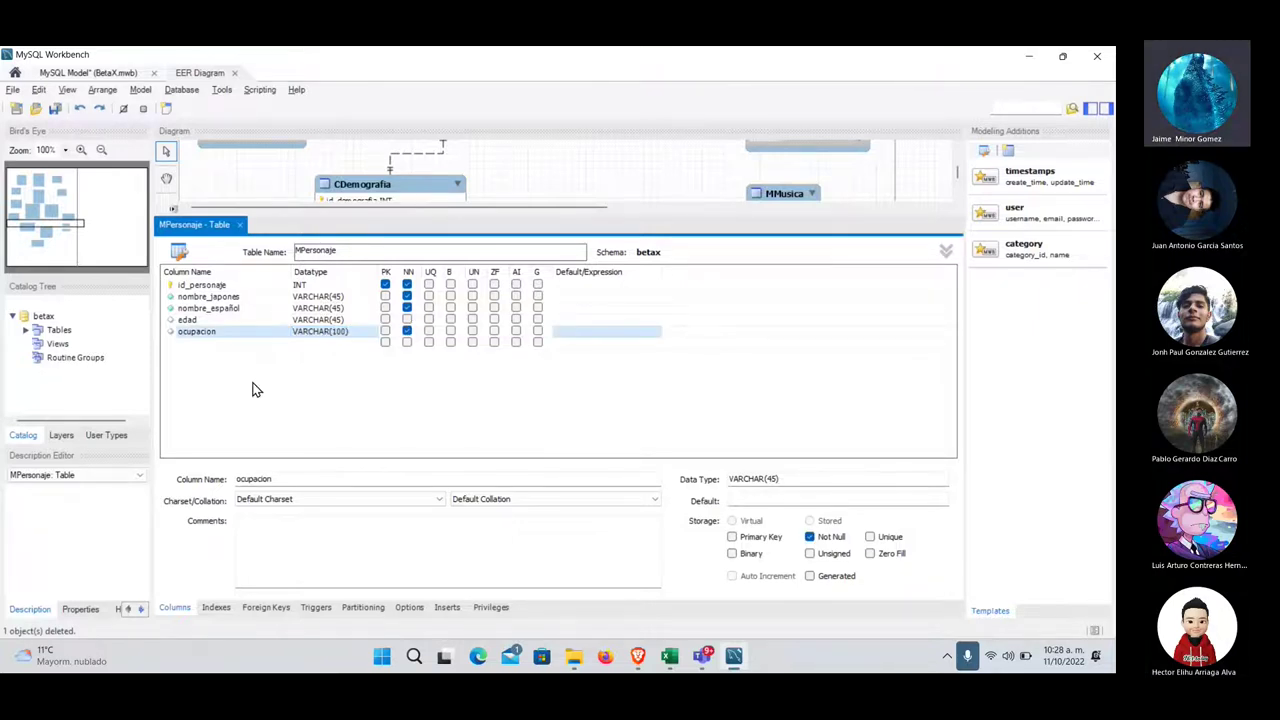
- Switch to the Wikiwand page in the browser and compare the attributes listed for Karen, Kōtaro Takamiya and Teppei Takamiya
key("alt+Tab")
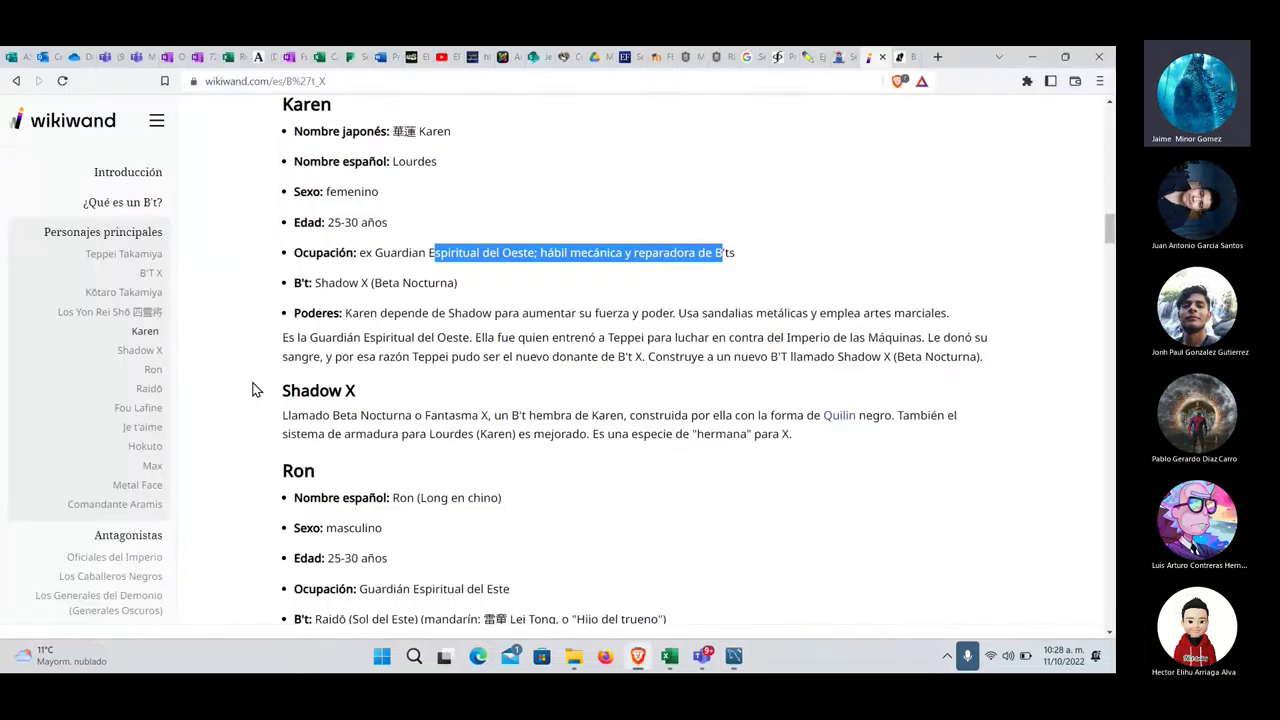
scroll(337, 352, "up", 1)
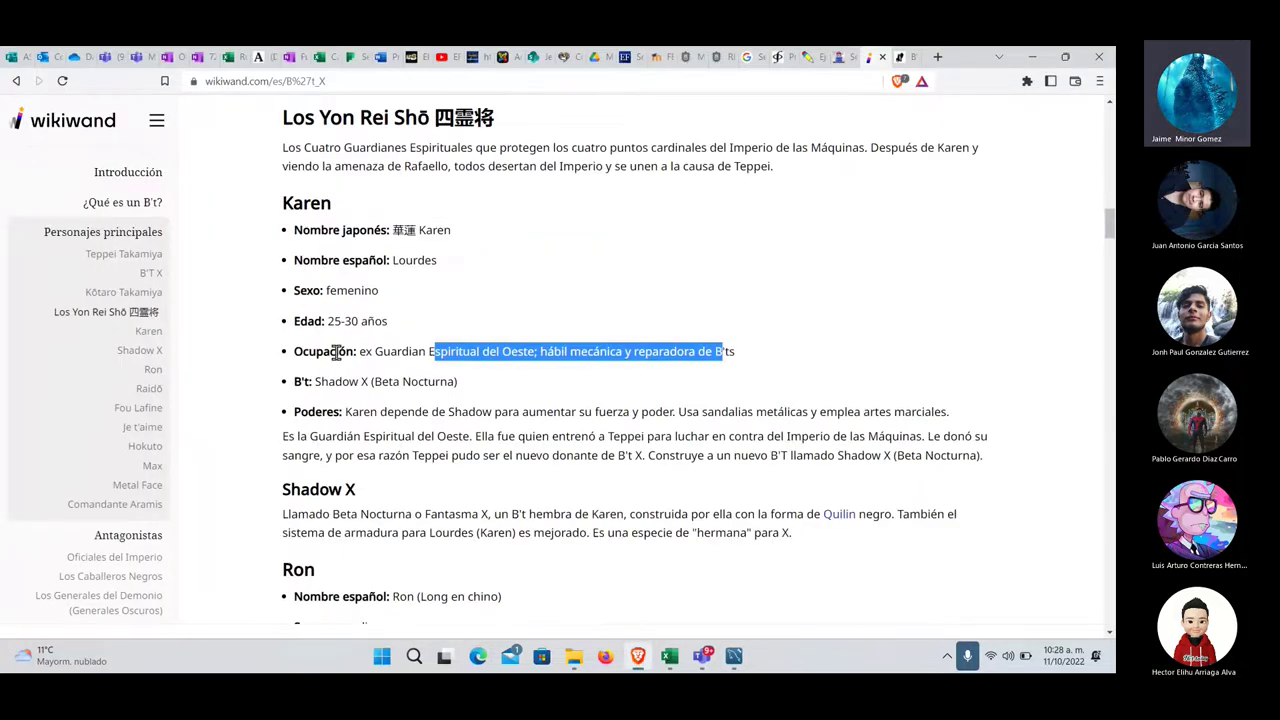
scroll(337, 352, "up", 1)
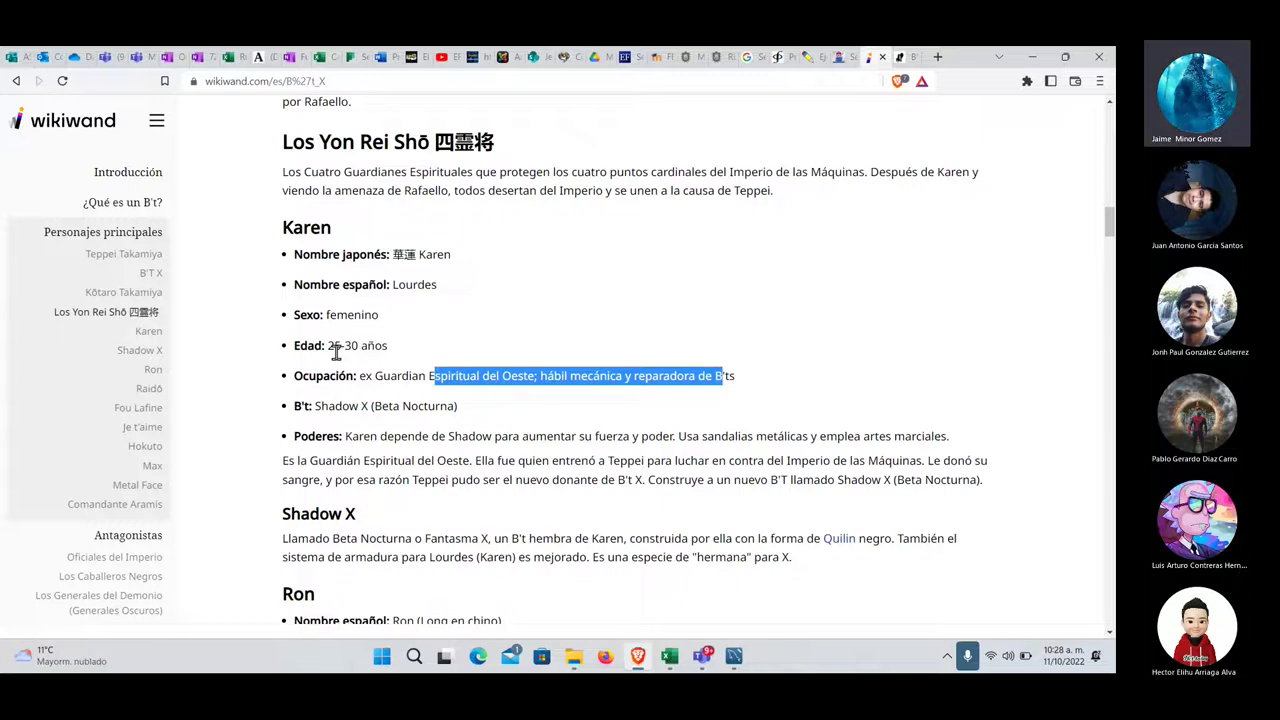
scroll(362, 354, "down", 10)
scroll(362, 354, "up", 15)
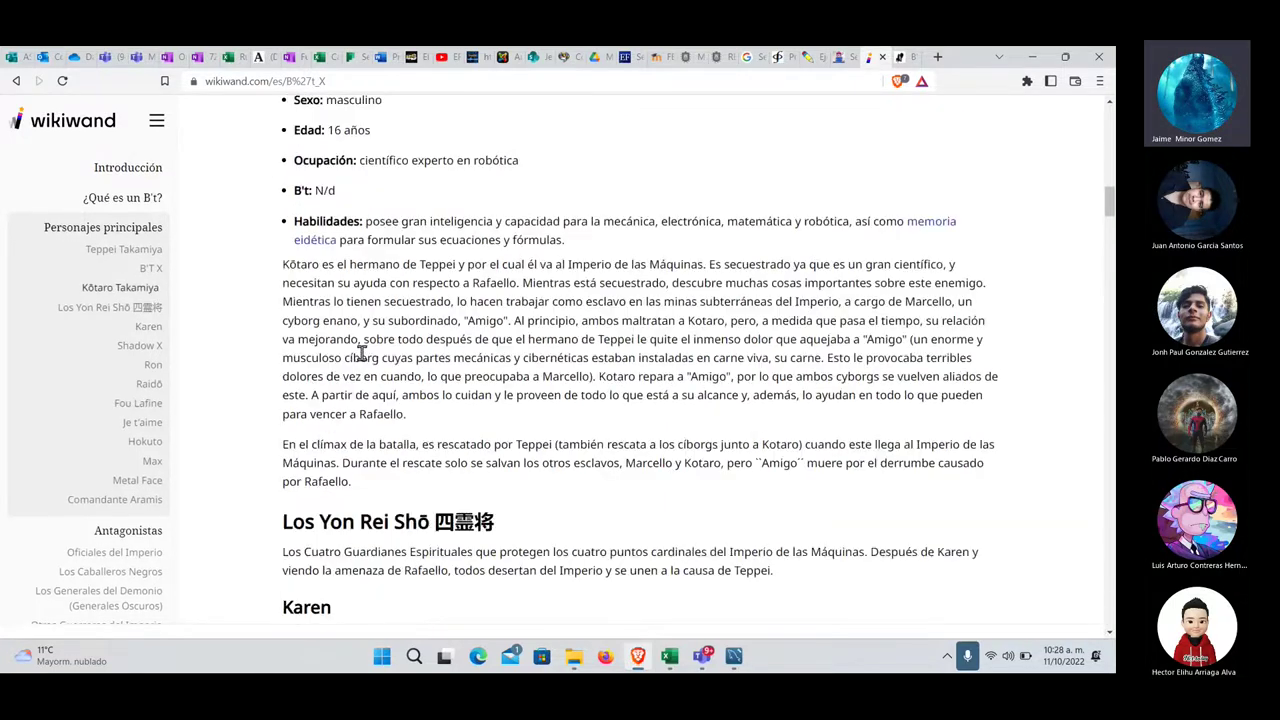
scroll(362, 354, "up", 1)
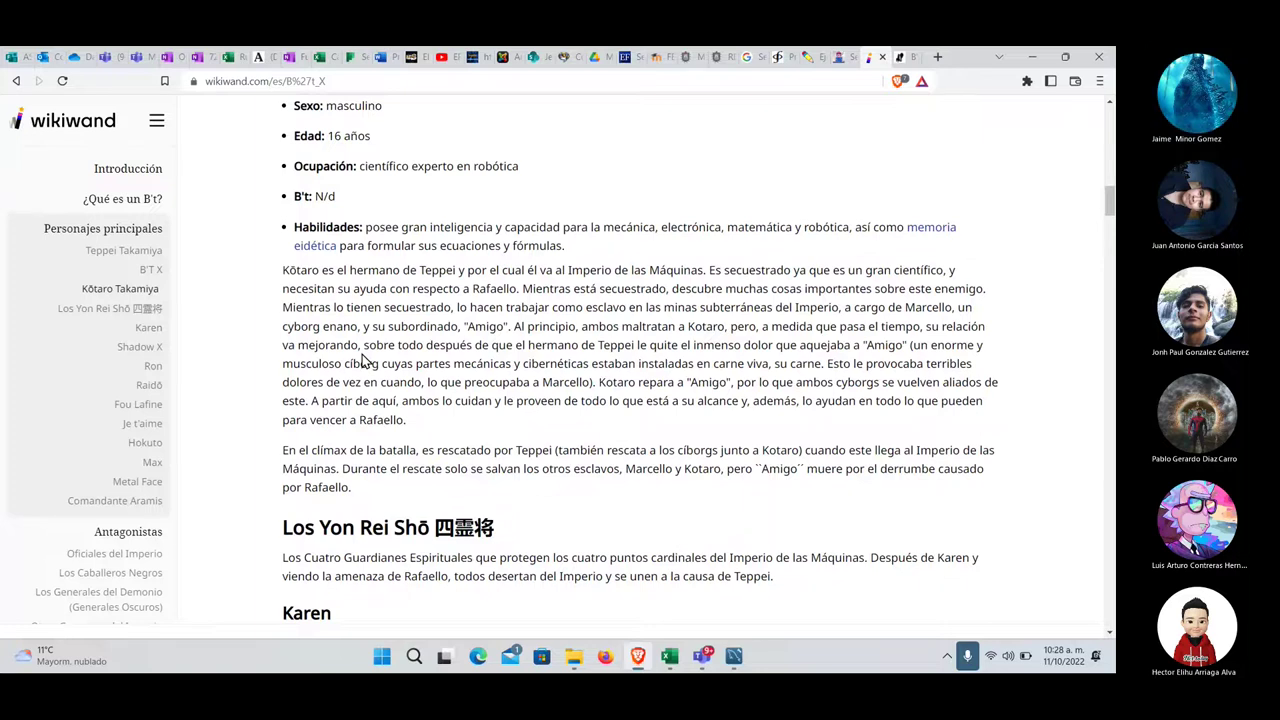
scroll(362, 360, "up", 10)
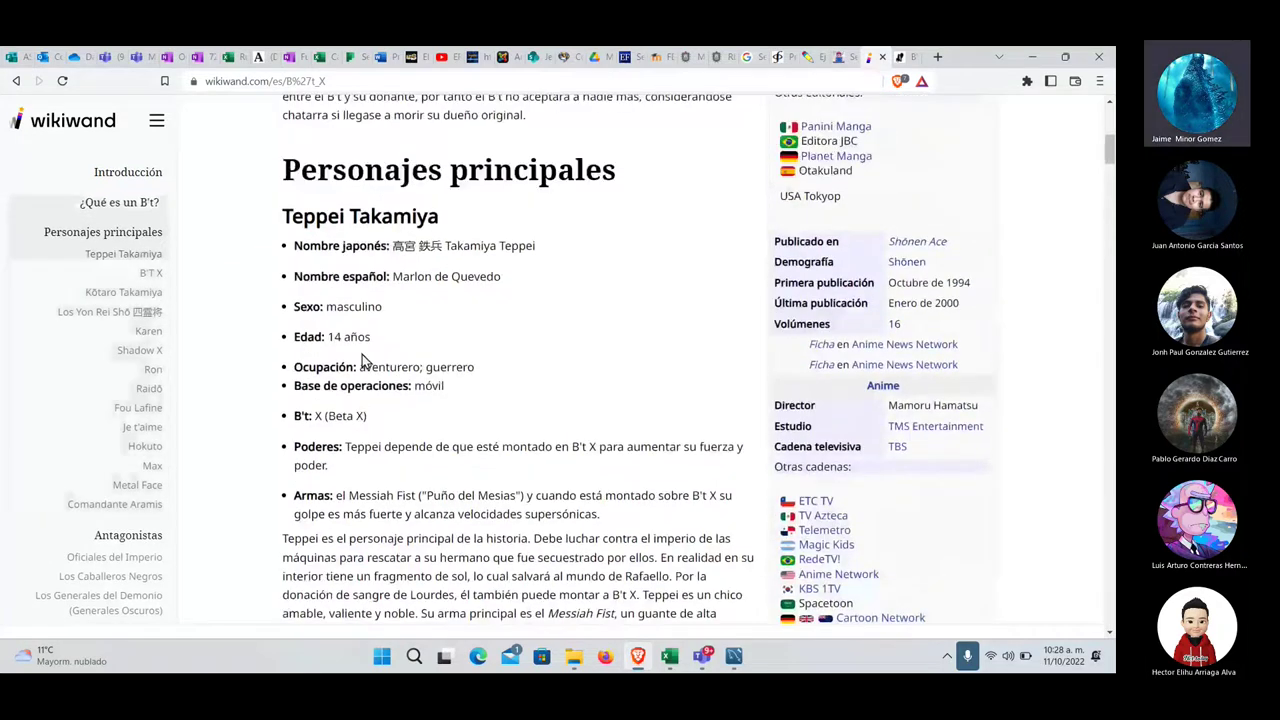
scroll(362, 360, "up", 2)
scroll(362, 360, "down", 3)
- Return to MySQL Workbench and start a new column below ocupacion in MPersonaje, opening its name for editing
key("alt+Tab")
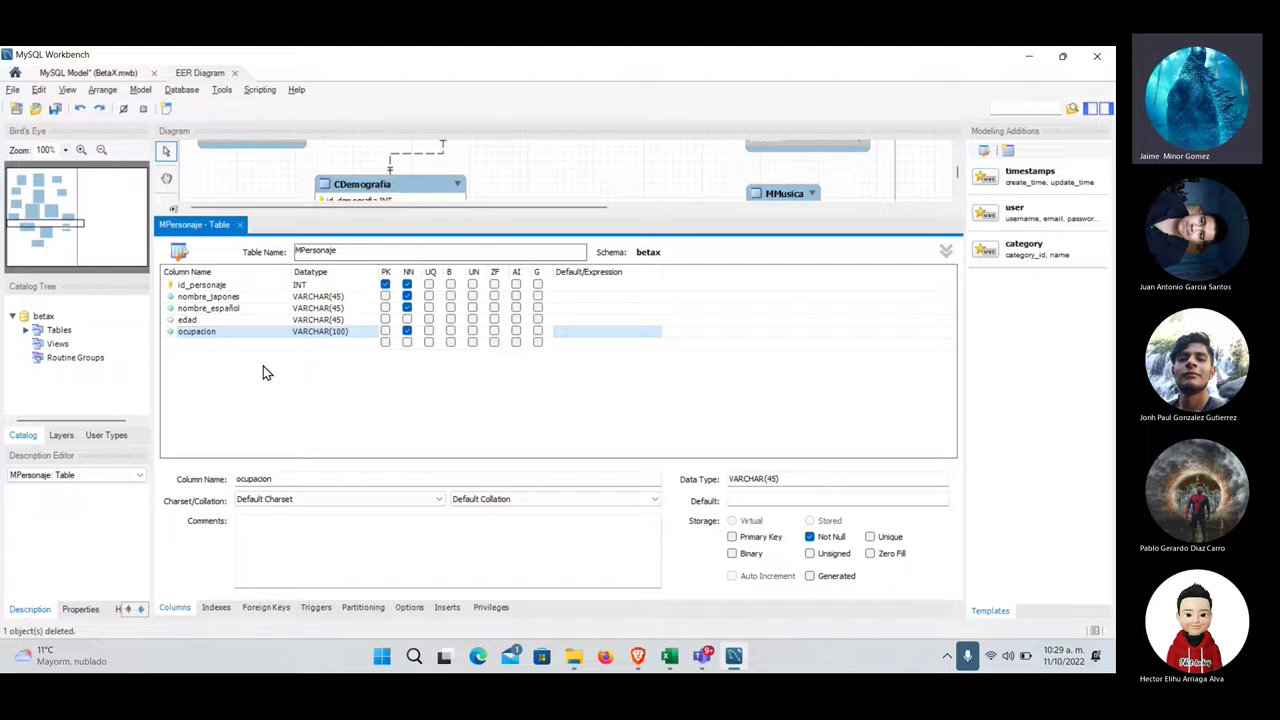
left_click(212, 343)
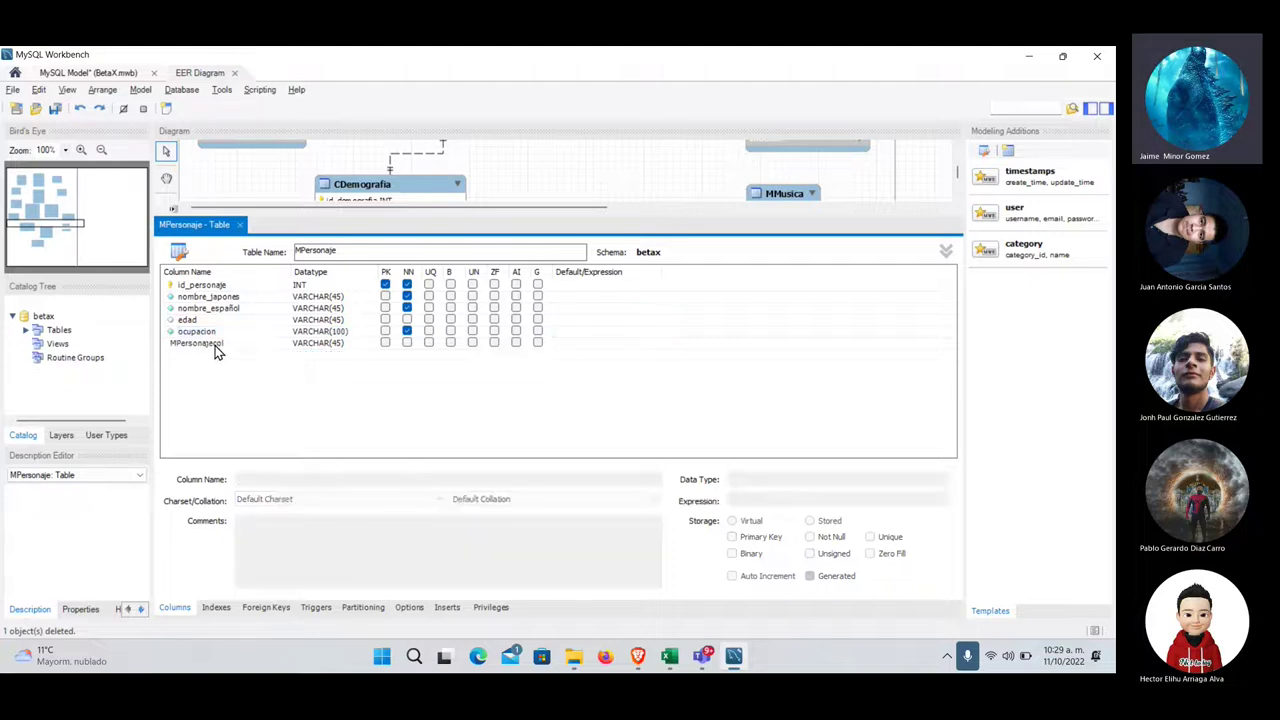
left_click(214, 345)
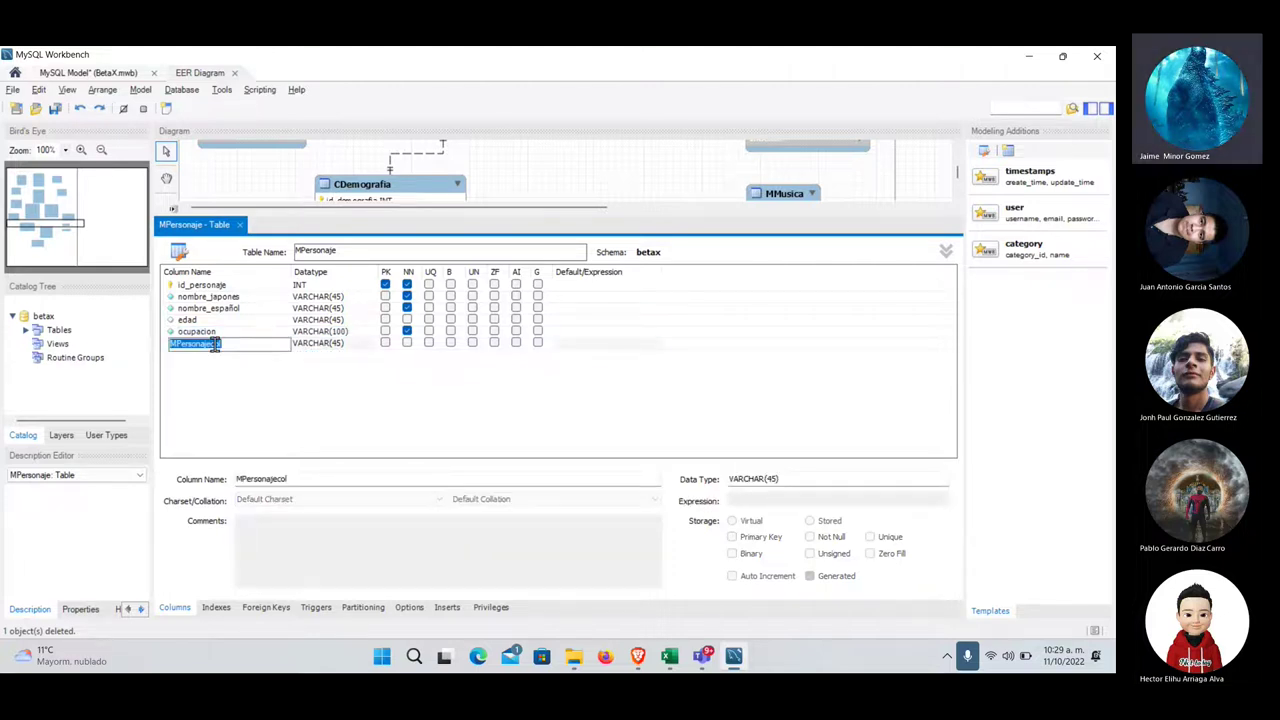
- Check the ages and occupations of the main characters on the Wikiwand page, return to MySQL Workbench and clear Not Null on ocupacion
key("alt+Tab")
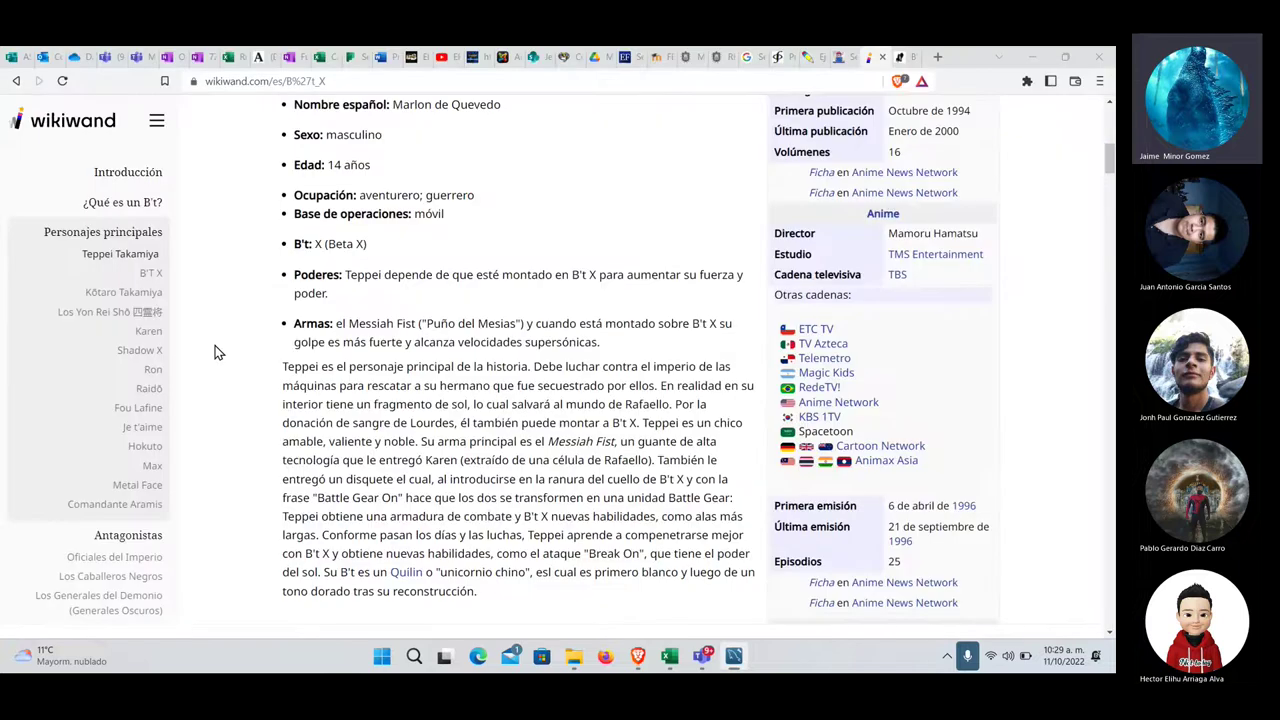
scroll(485, 420, "up", 1)
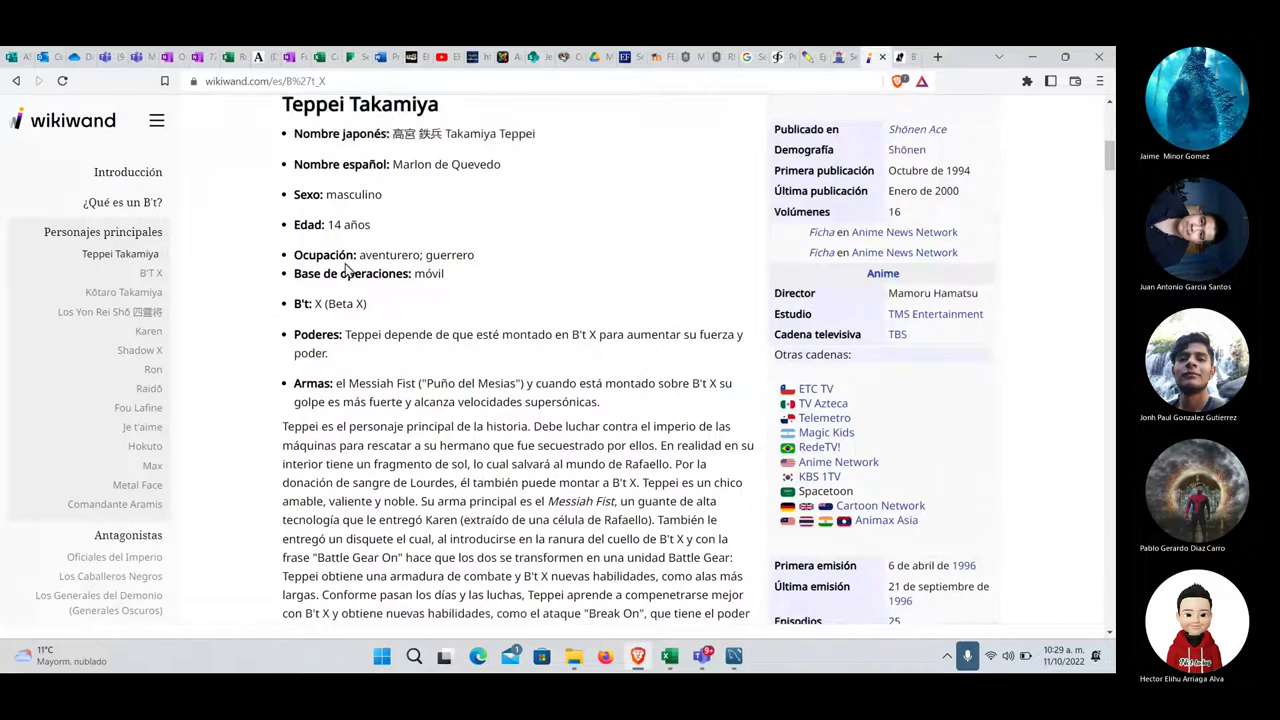
scroll(352, 254, "down", 6)
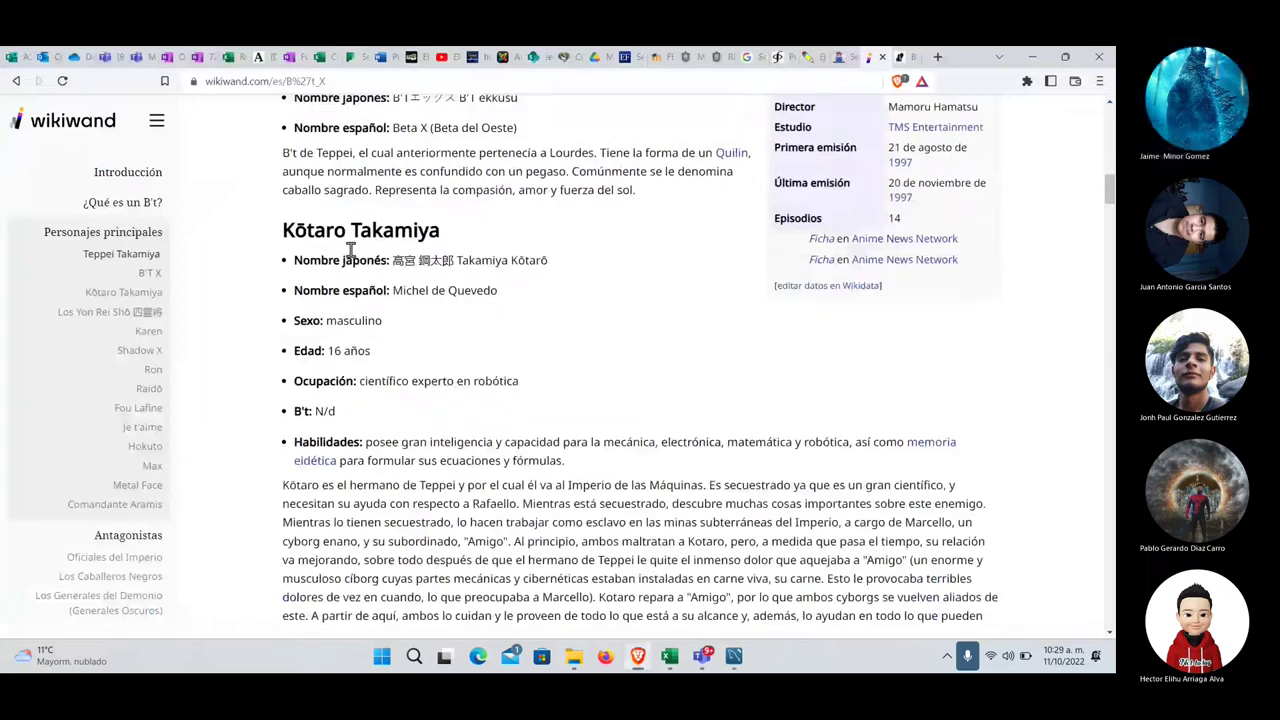
scroll(341, 341, "down", 4)
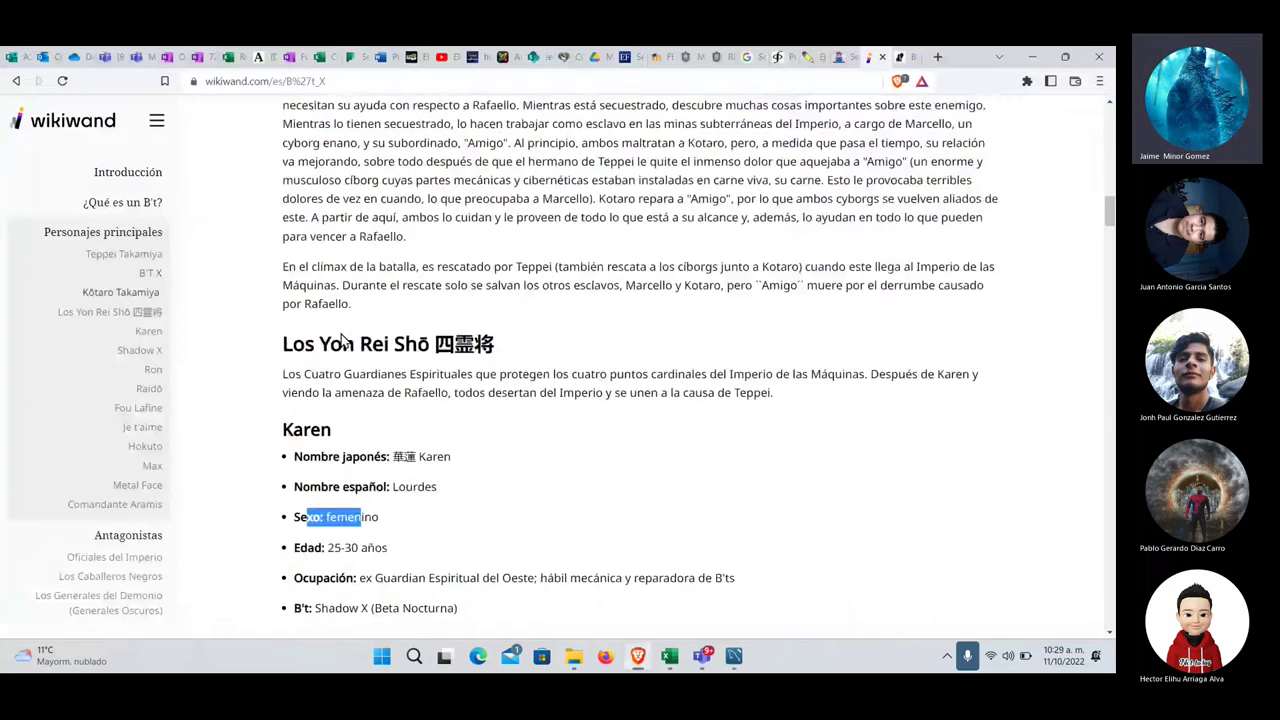
scroll(341, 341, "down", 3)
left_click_drag(327, 228, 390, 238)
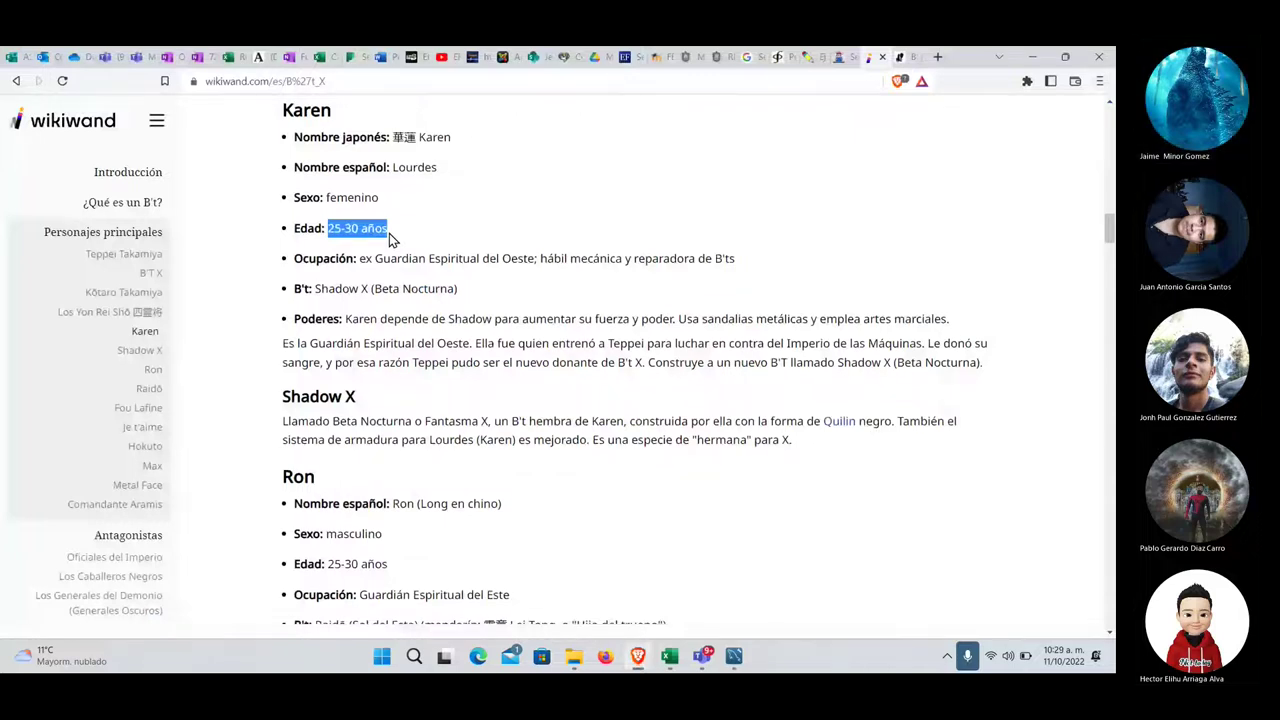
scroll(390, 238, "down", 3)
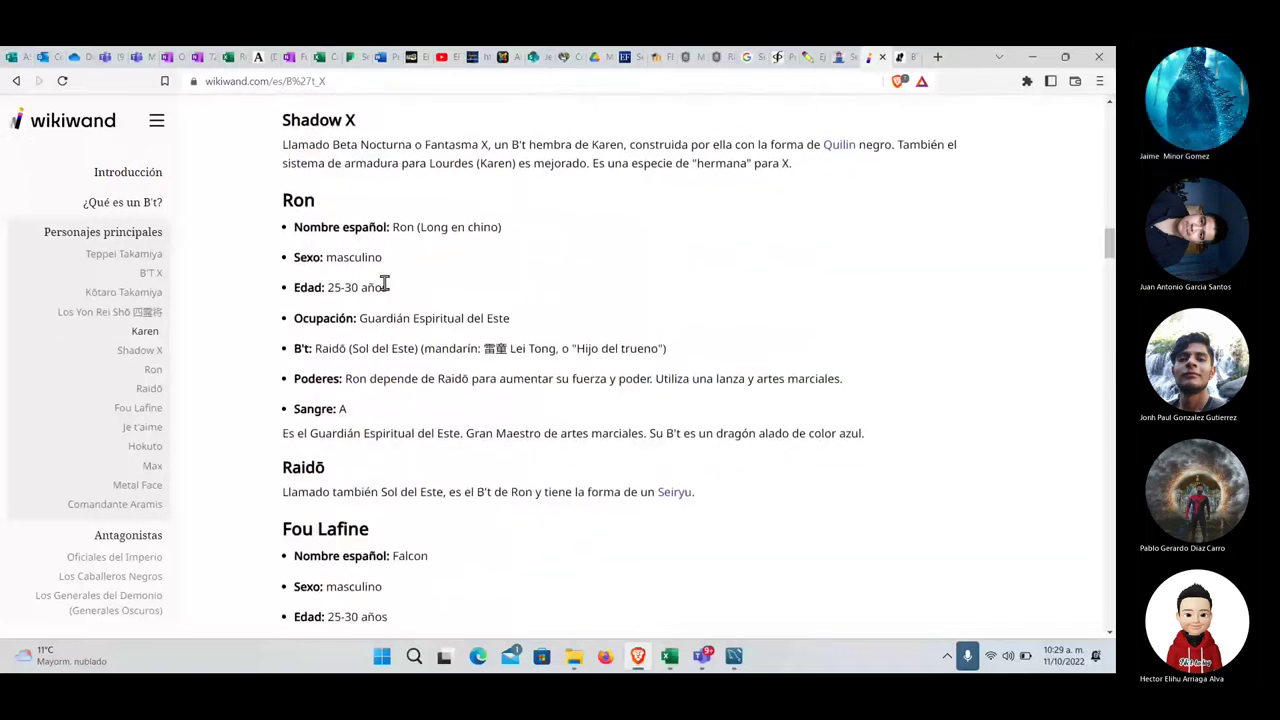
key("alt+Tab")
left_click(407, 331)
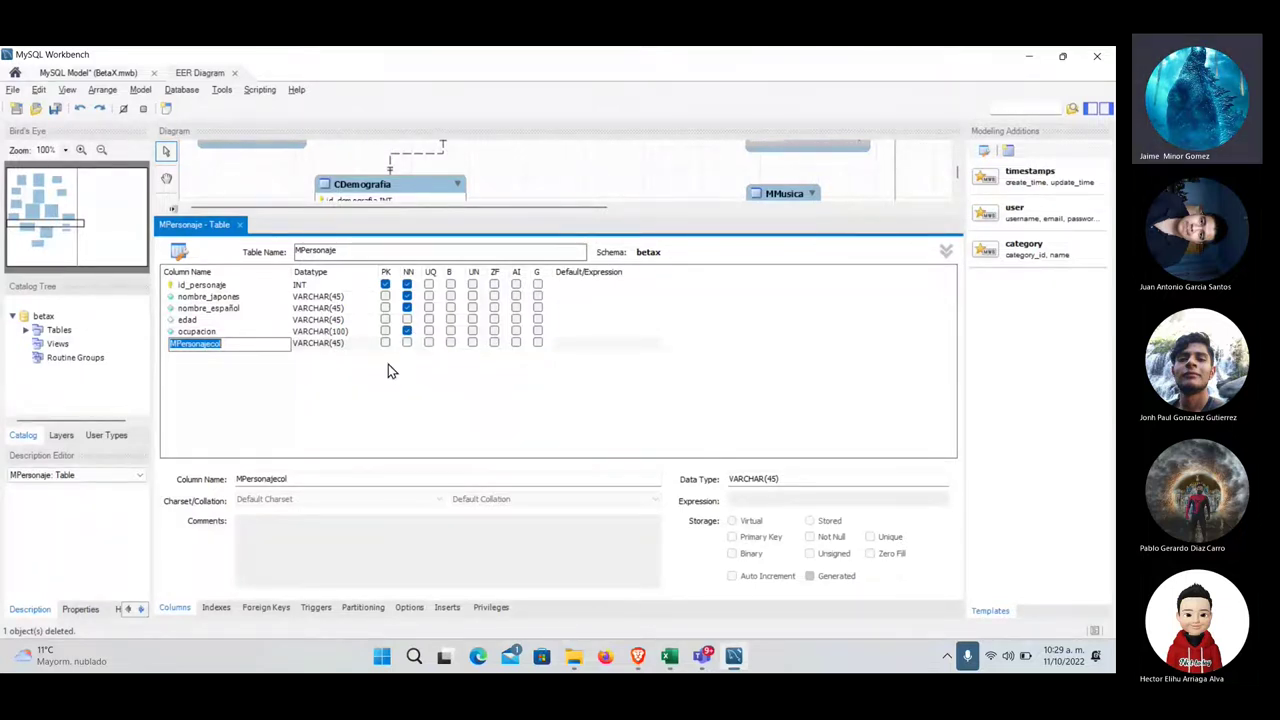
- Switch to the Wikiwand page and review the attributes listed for the characters from Ron through the antagonists
key("alt+Tab")
scroll(458, 347, "down", 2)
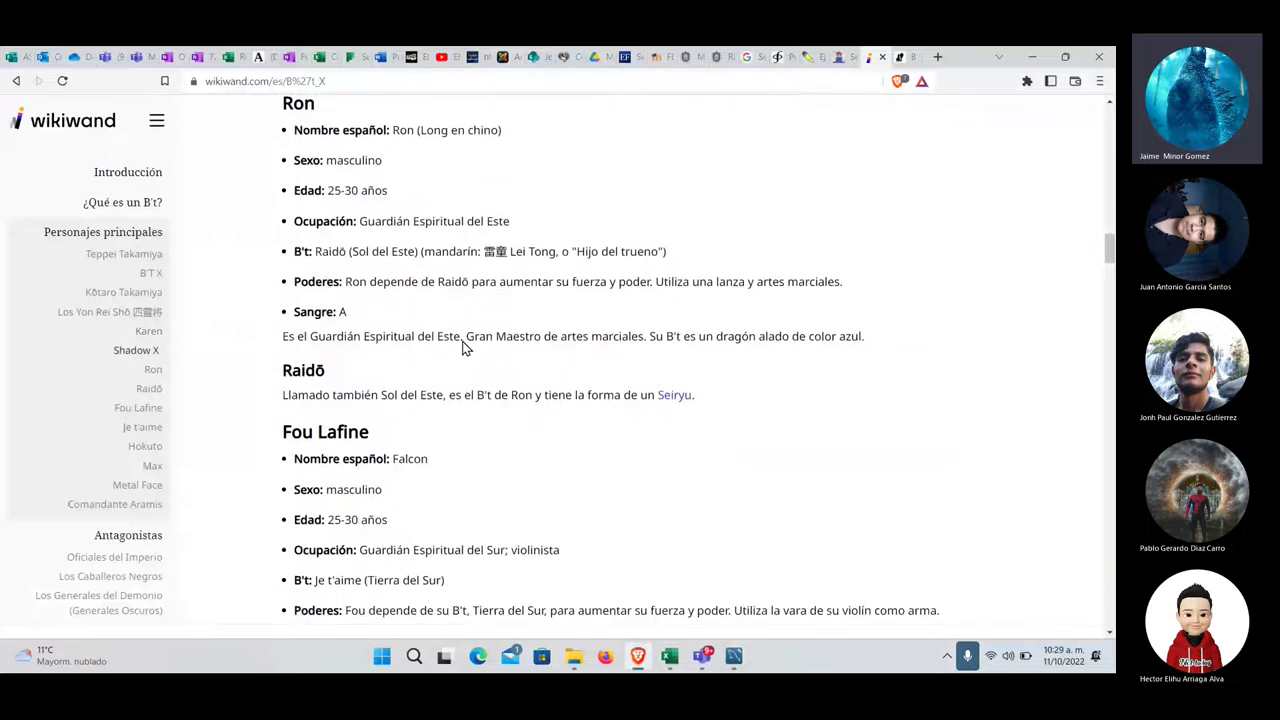
scroll(463, 347, "down", 5)
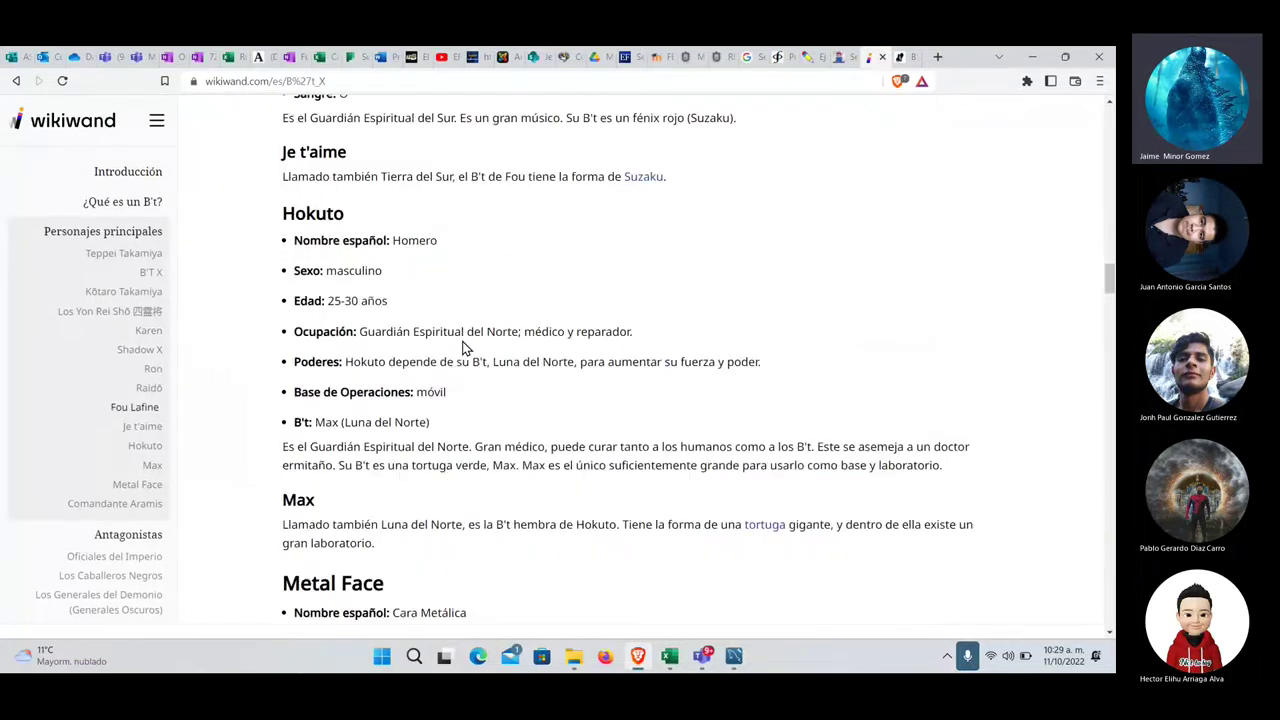
scroll(463, 347, "down", 3)
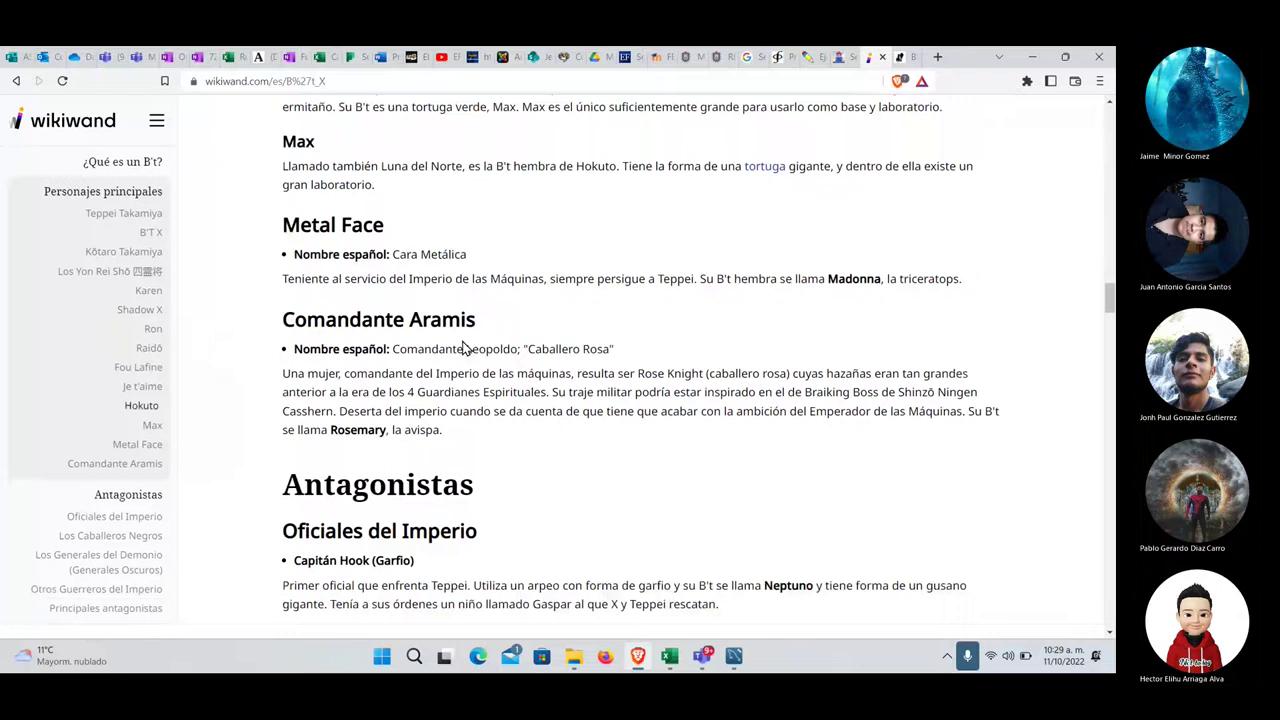
scroll(463, 347, "down", 3)
scroll(463, 347, "down", 3)
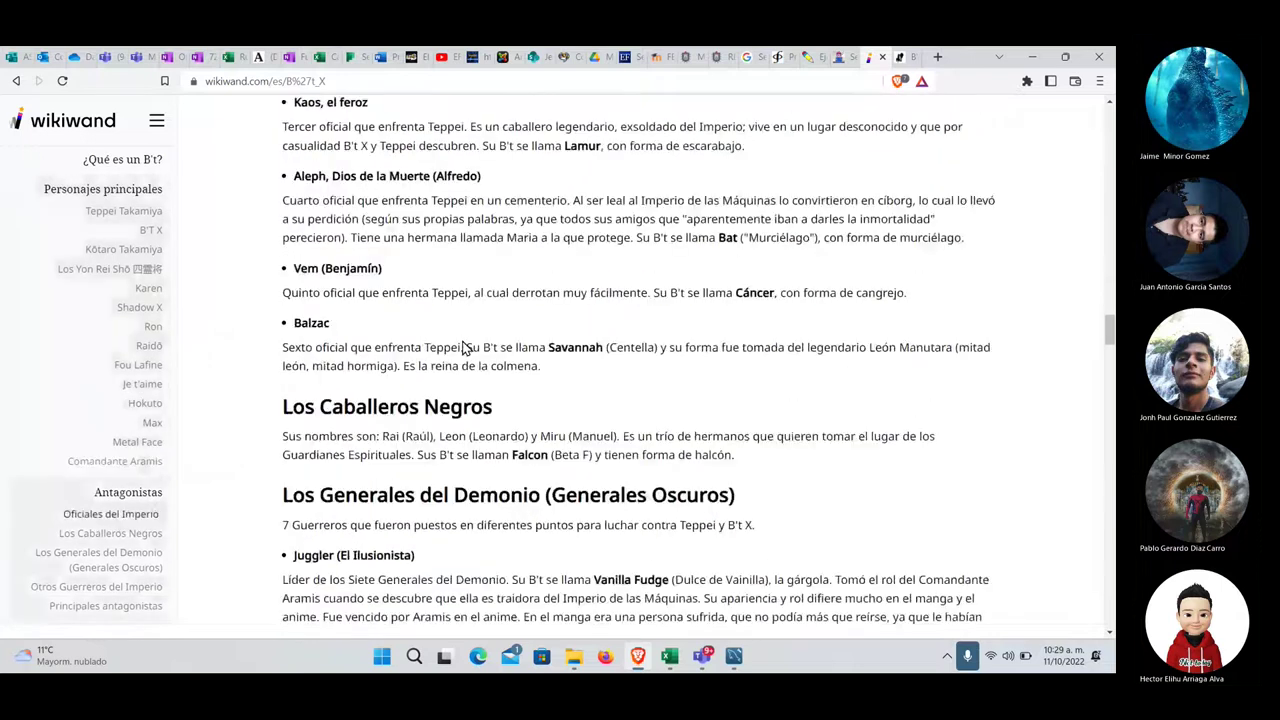
scroll(463, 347, "down", 2)
- Return to MySQL Workbench, name the new MPersonaje column sexo, set its datatype to BOOLEAN and make it Not Null
key("alt+Tab")
double_click(240, 343)
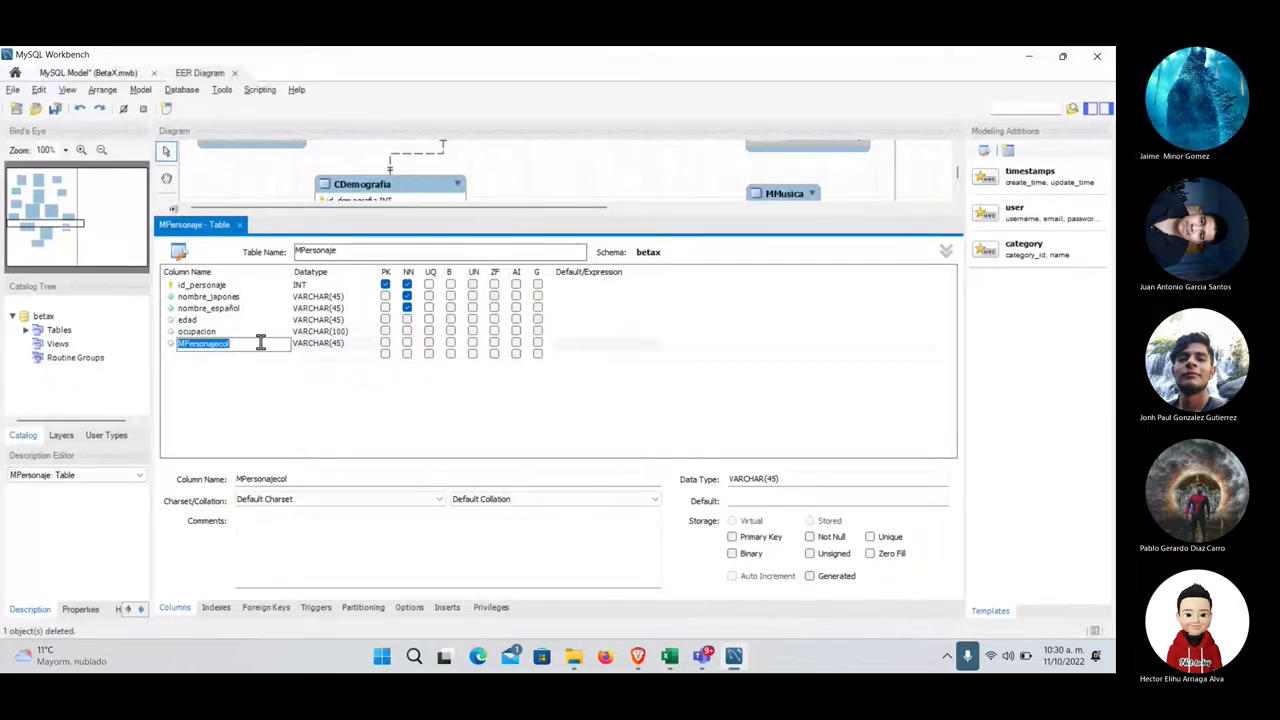
type("sexo")
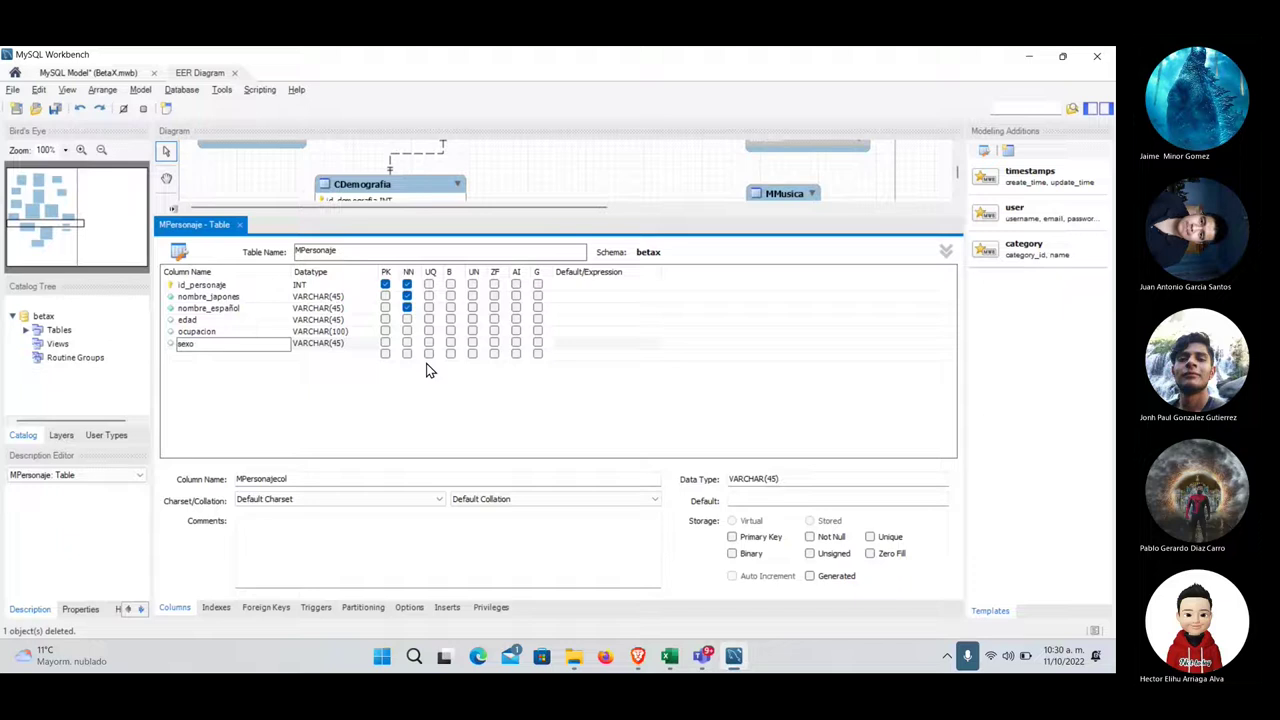
left_click(356, 343)
left_click(357, 343)
left_click(362, 345)
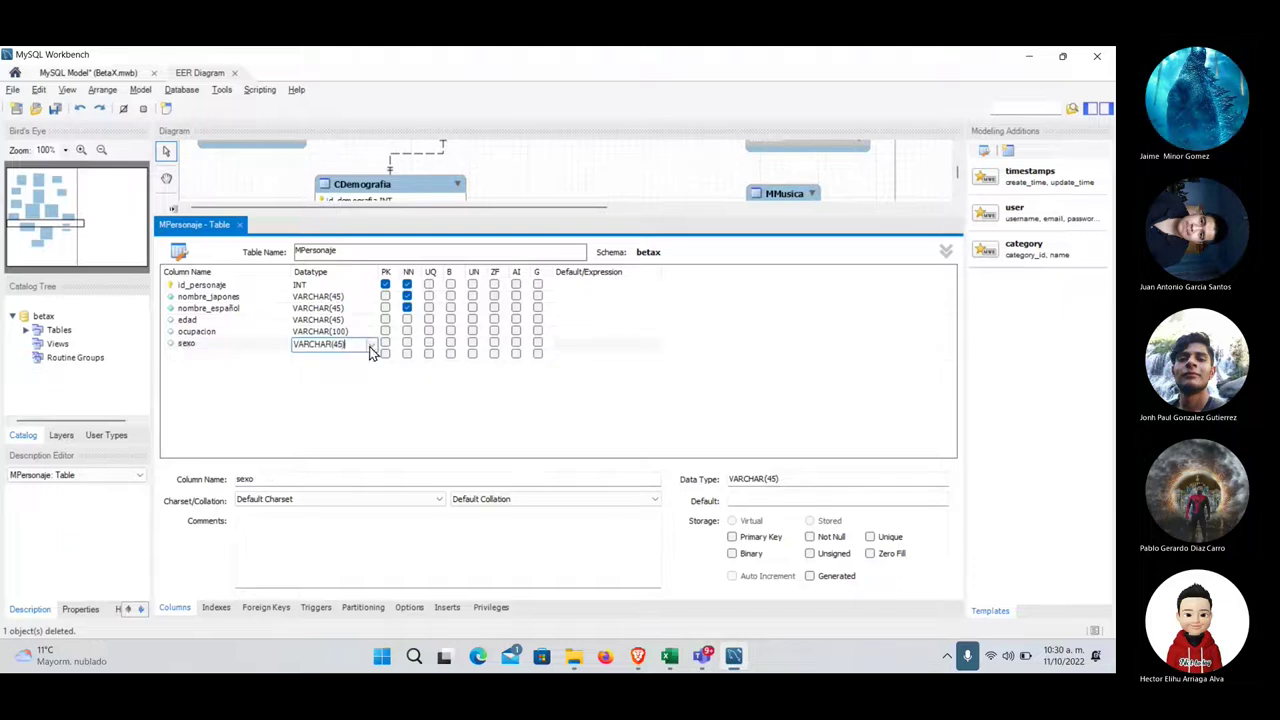
left_click(369, 345)
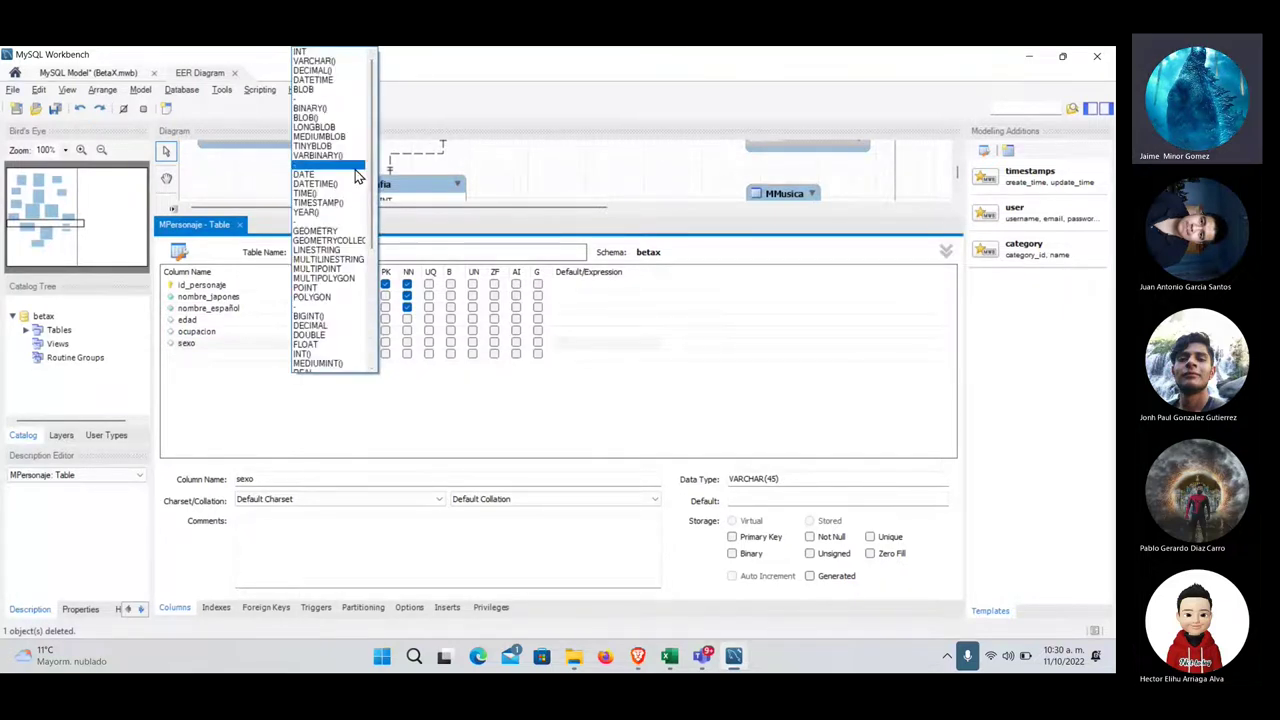
scroll(325, 205, "down", 4)
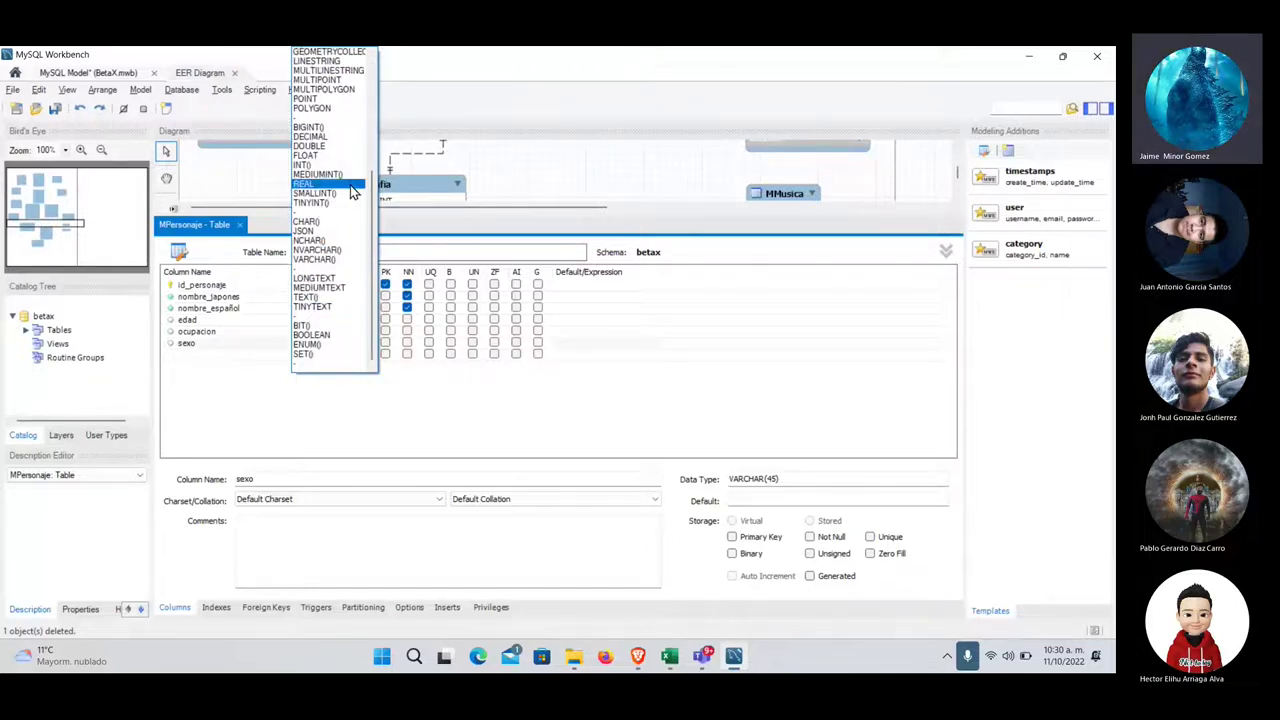
left_click(335, 335)
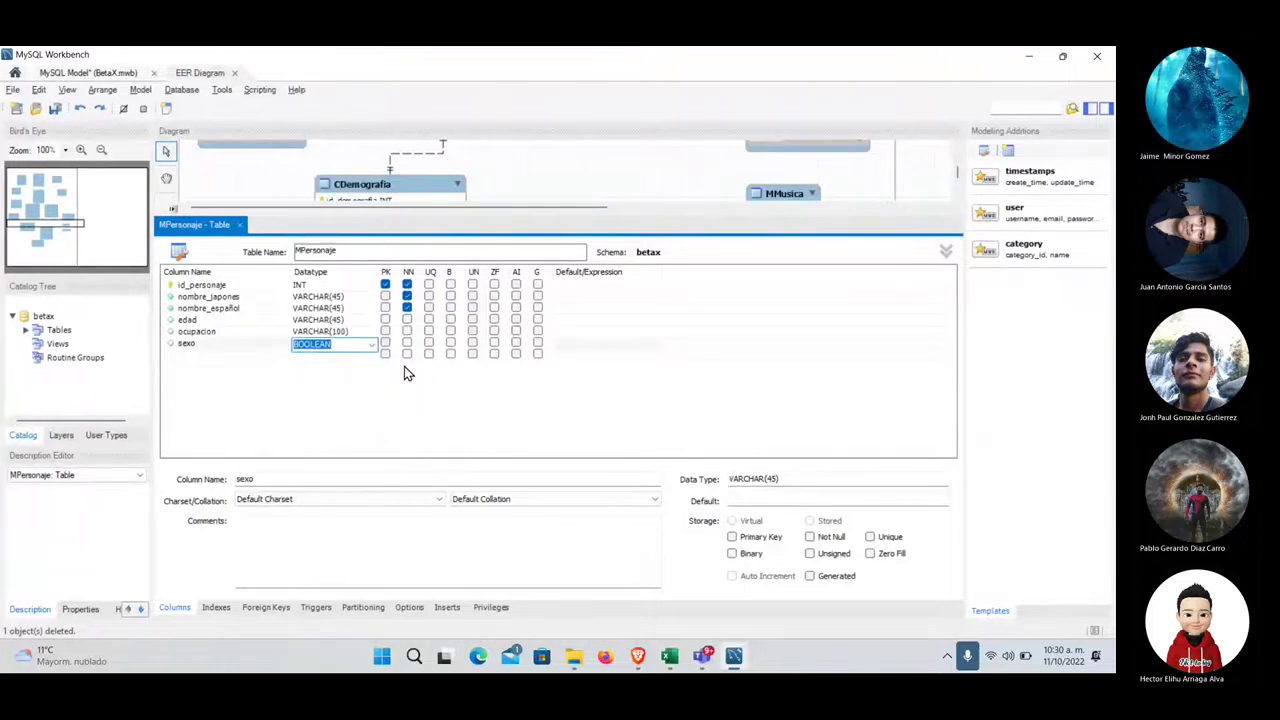
left_click(238, 357)
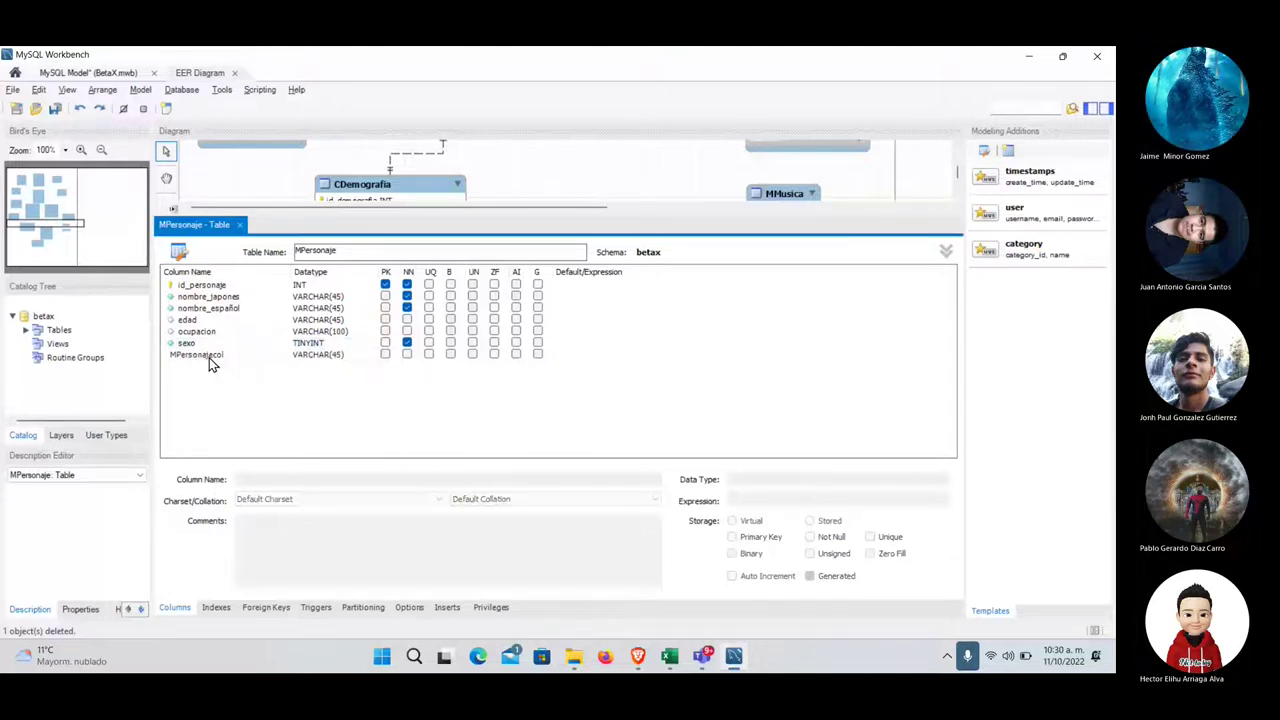
- Switch to the Wikiwand page and compare the Poderes and Sangre attributes across Hokuto, Fou Lafine, Ron and Karen
key("alt+Tab")
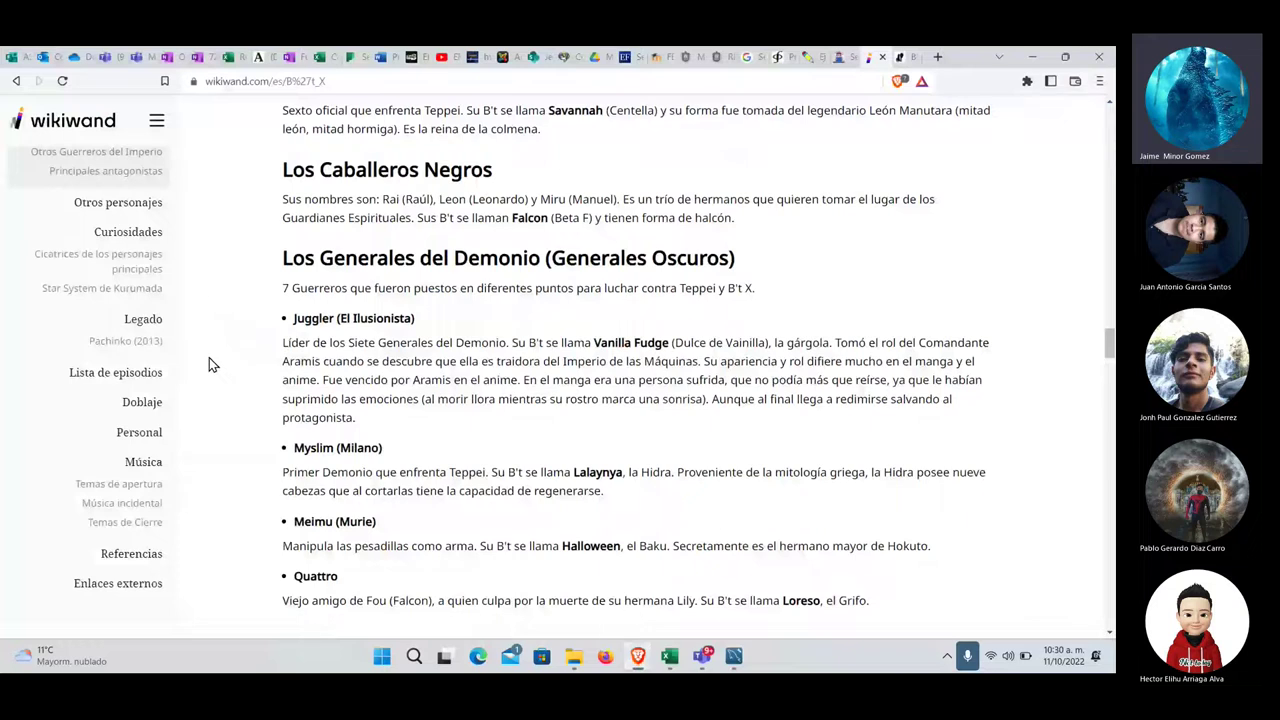
scroll(420, 330, "up", 15)
scroll(420, 330, "up", 3)
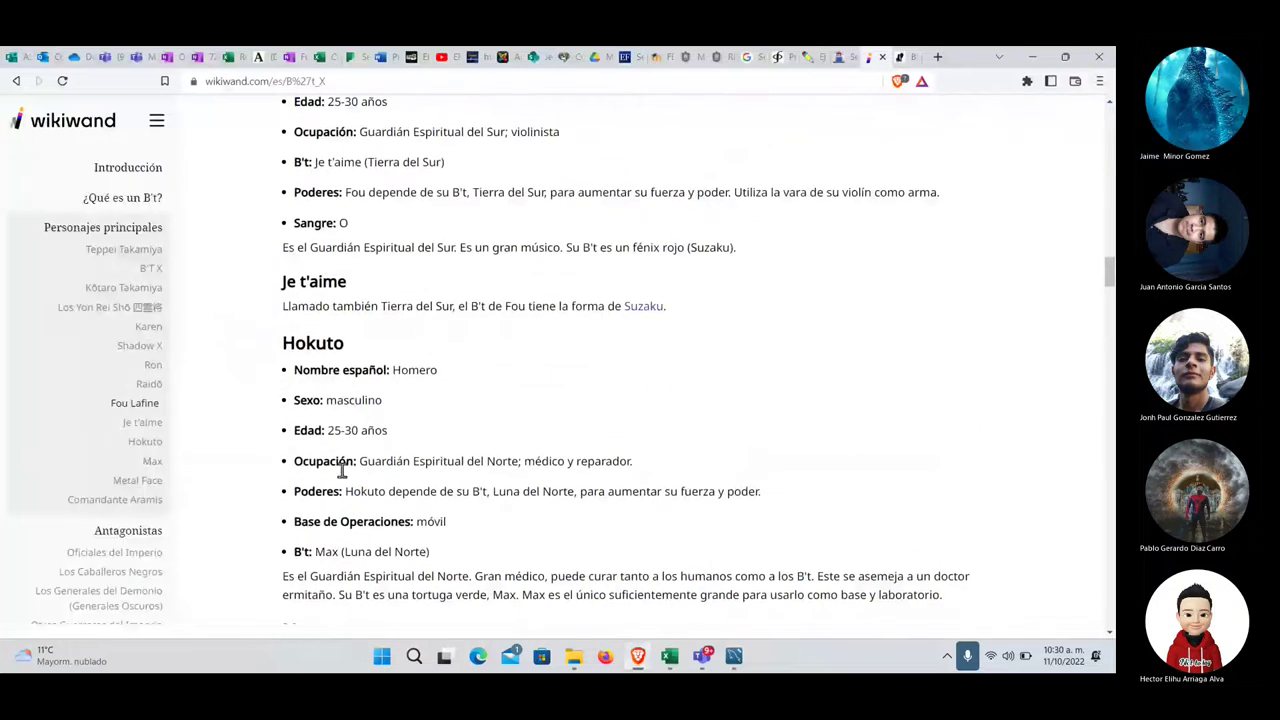
left_click_drag(308, 491, 438, 496)
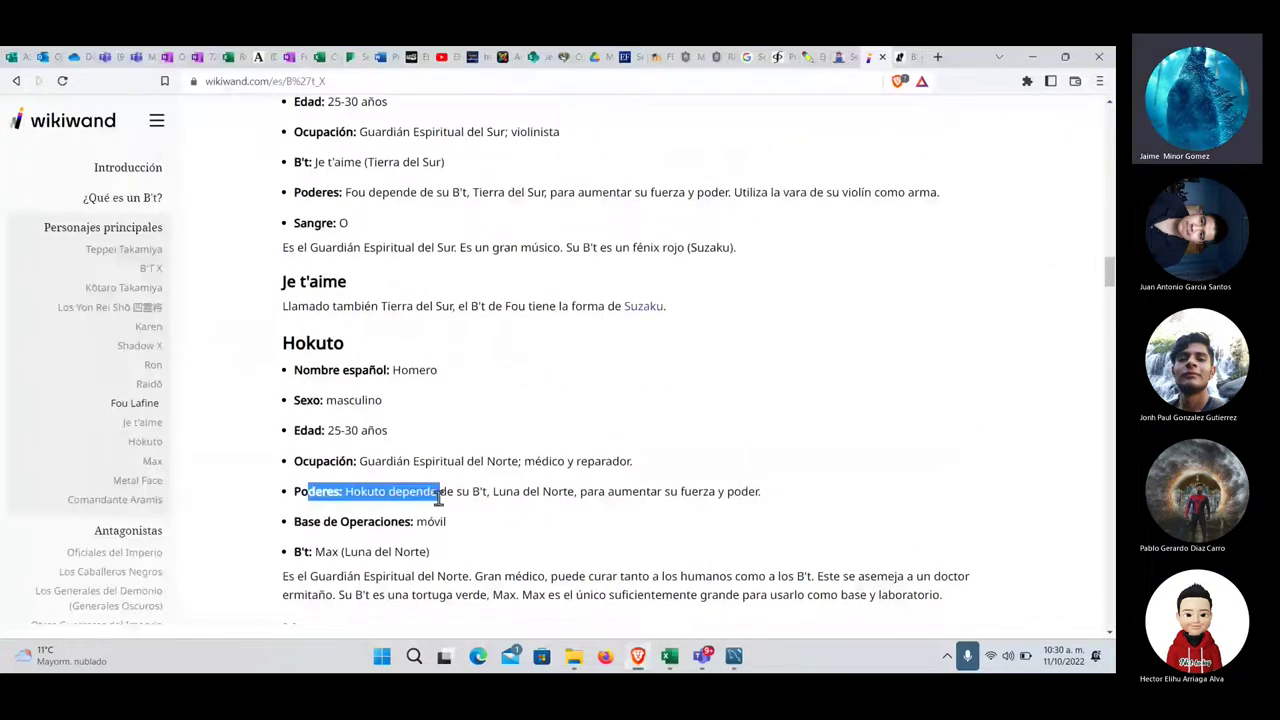
scroll(300, 515, "up", 1)
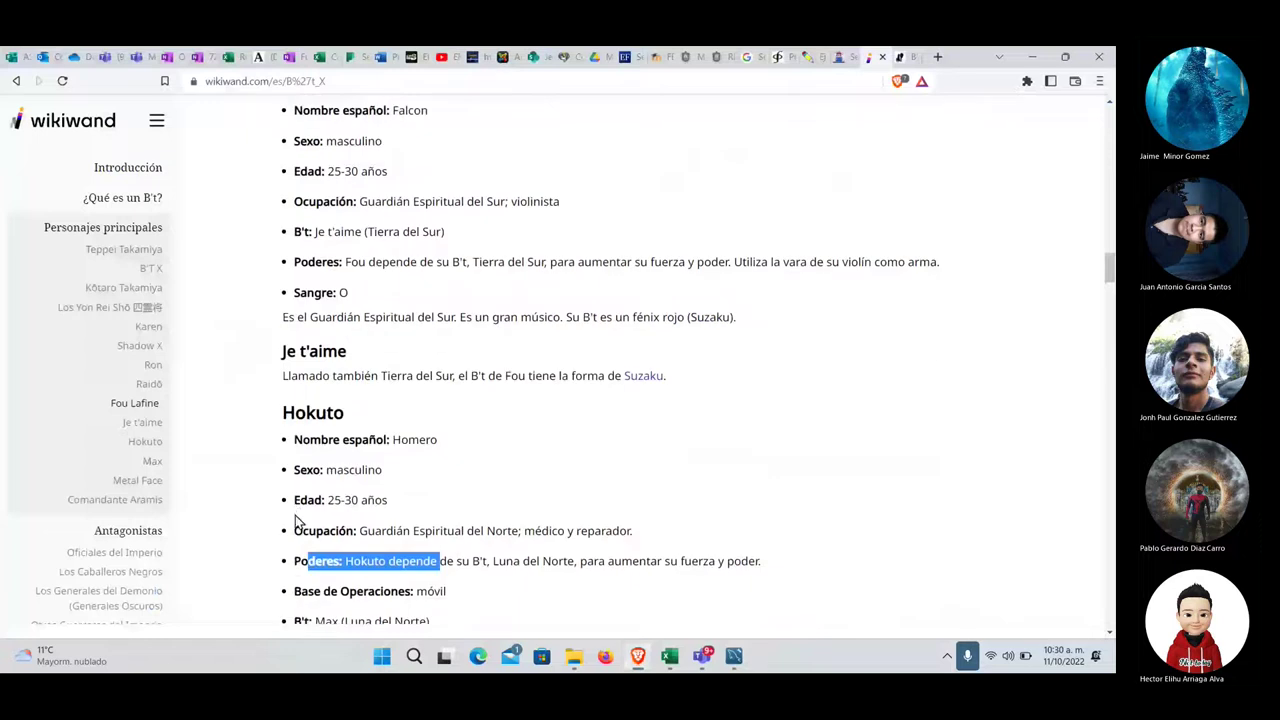
scroll(296, 520, "up", 1)
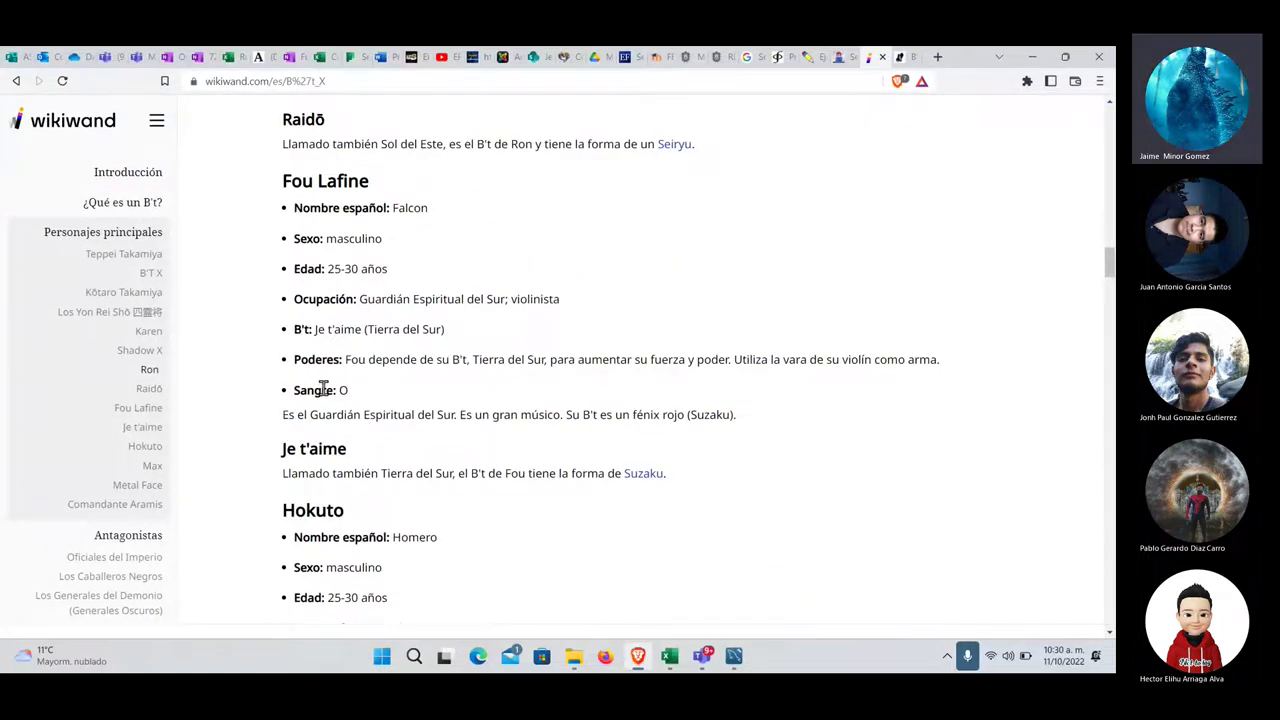
left_click_drag(334, 389, 306, 389)
scroll(305, 388, "down", 1)
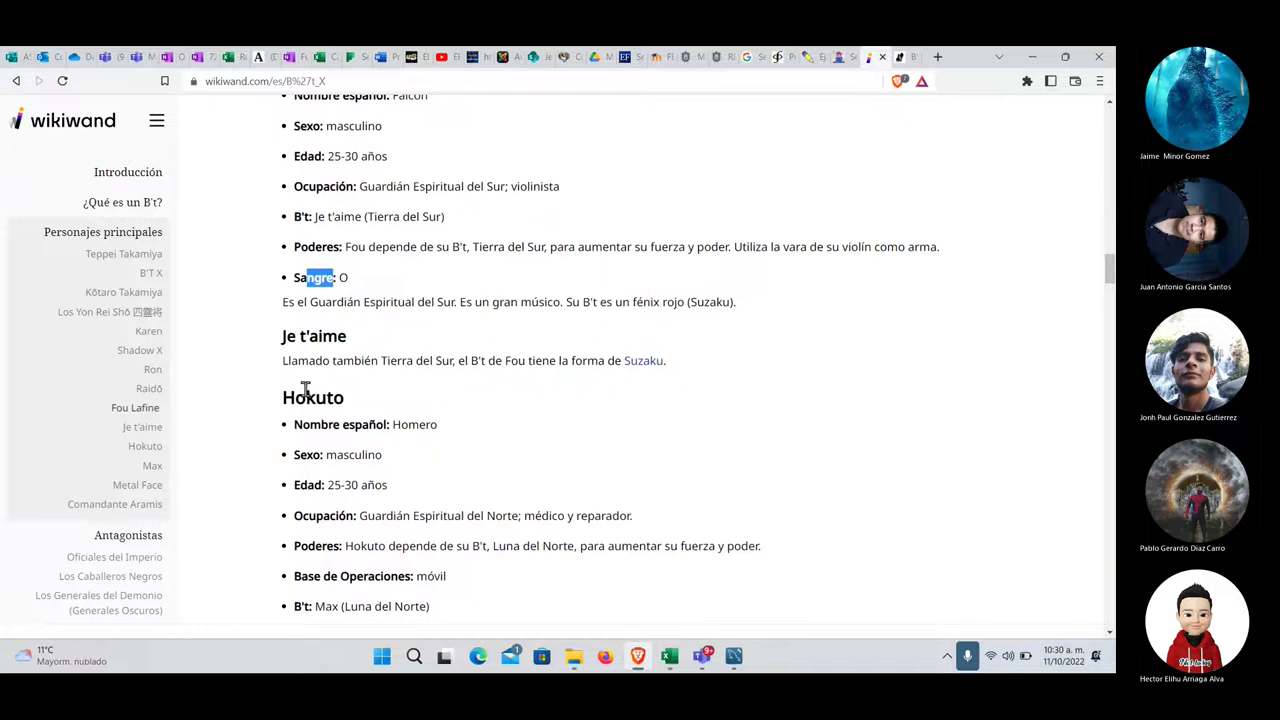
scroll(305, 389, "down", 1)
scroll(305, 389, "up", 1)
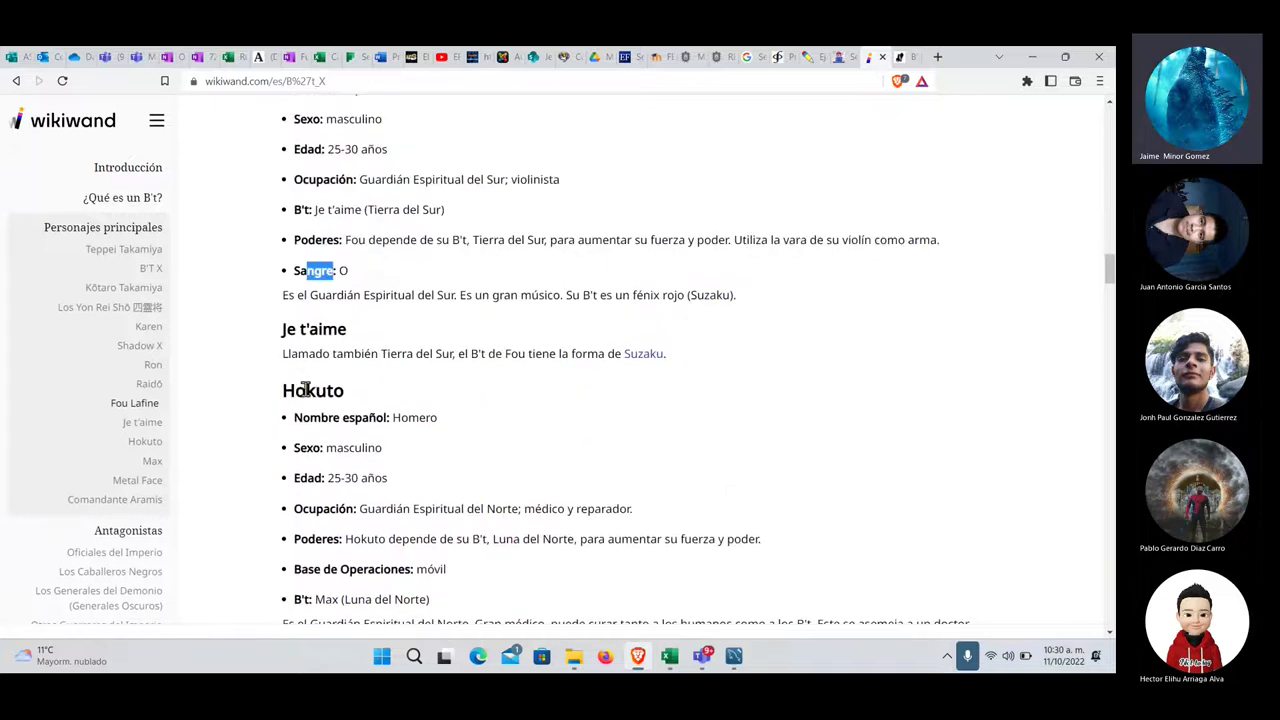
scroll(306, 390, "up", 5)
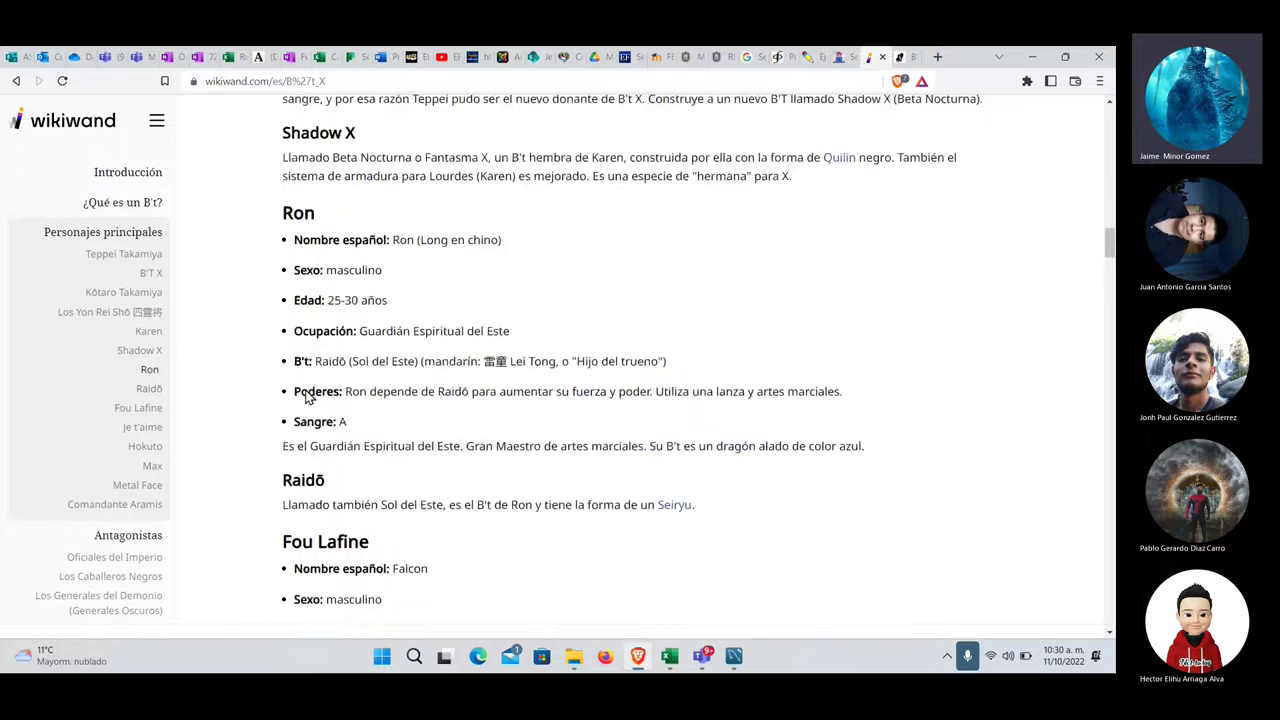
scroll(308, 397, "up", 1)
scroll(308, 397, "up", 2)
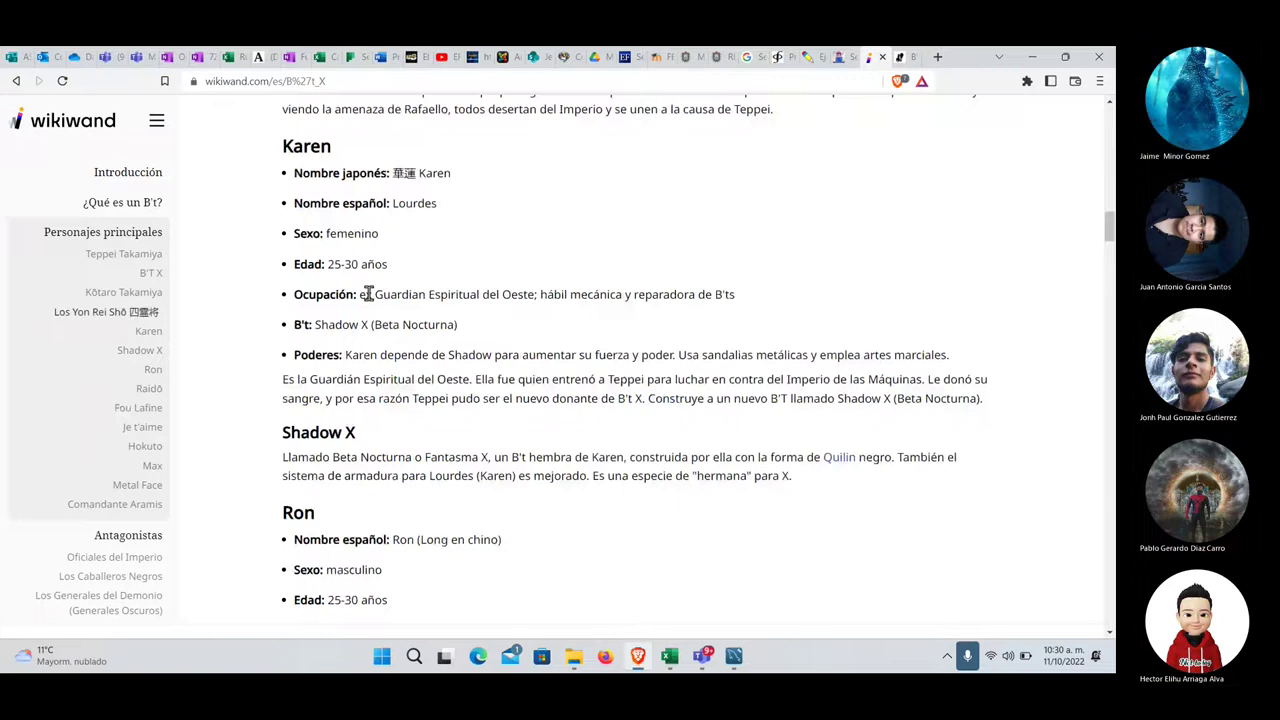
scroll(367, 294, "up", 3)
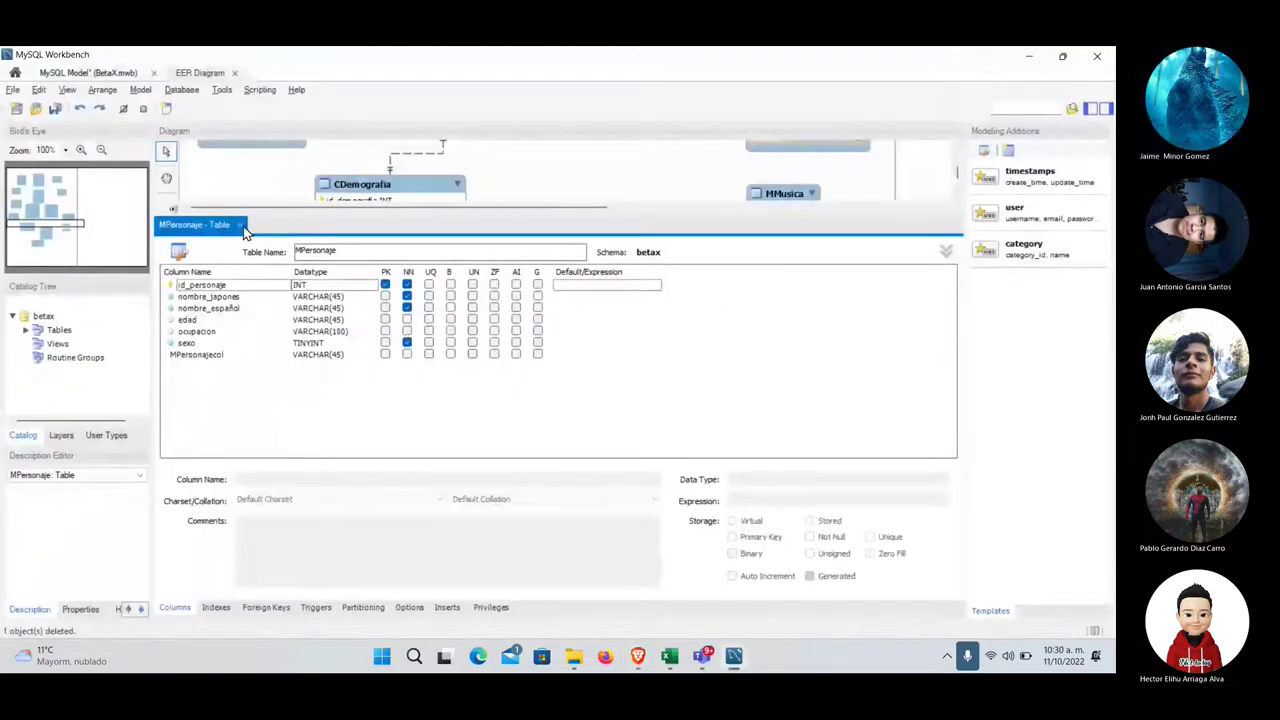
- Return to MySQL Workbench, close the MPersonaje editor, place a new table below DPersonaje and name it CTipoSangre
left_click(167, 311)
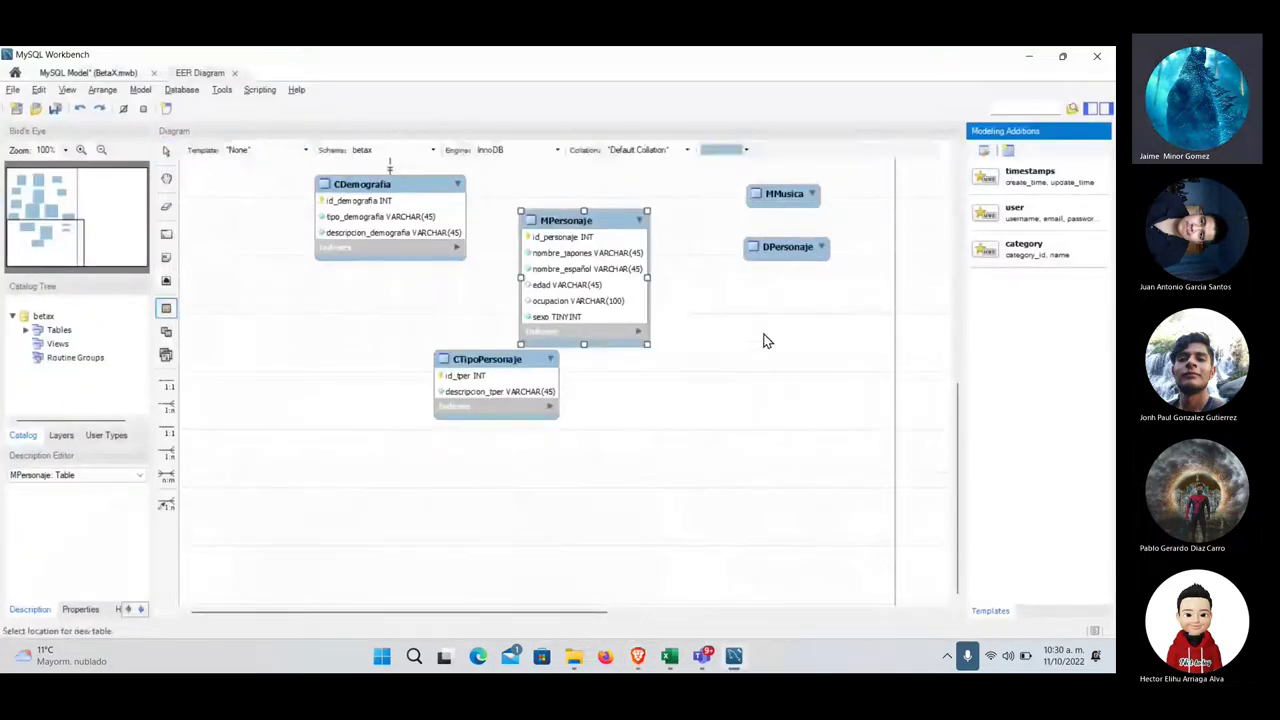
left_click(762, 338)
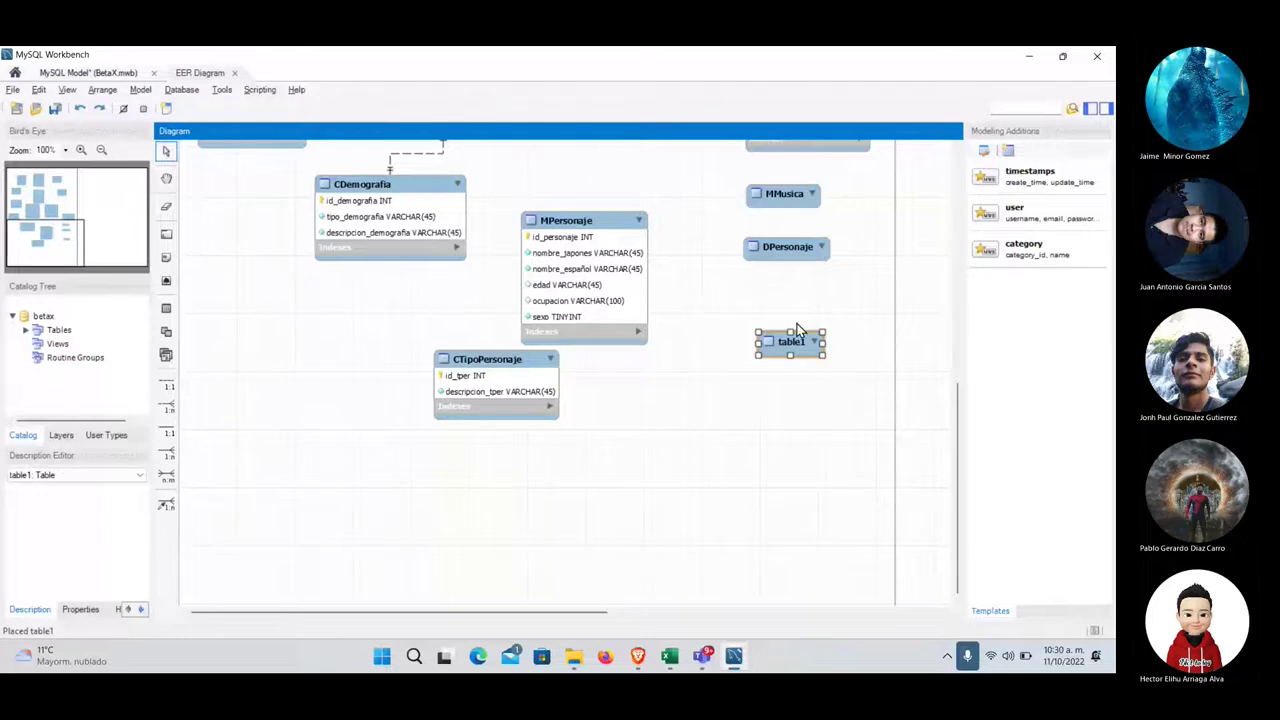
double_click(792, 342)
type("C")
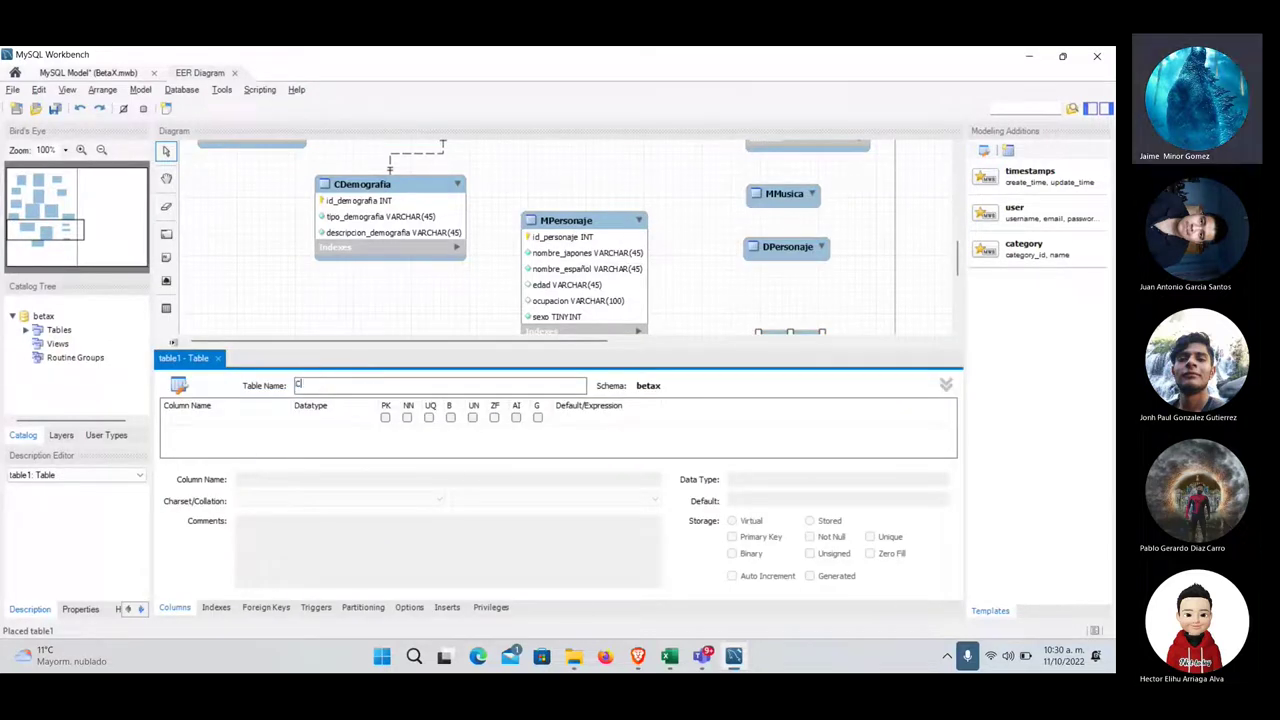
type("TipoSangre")
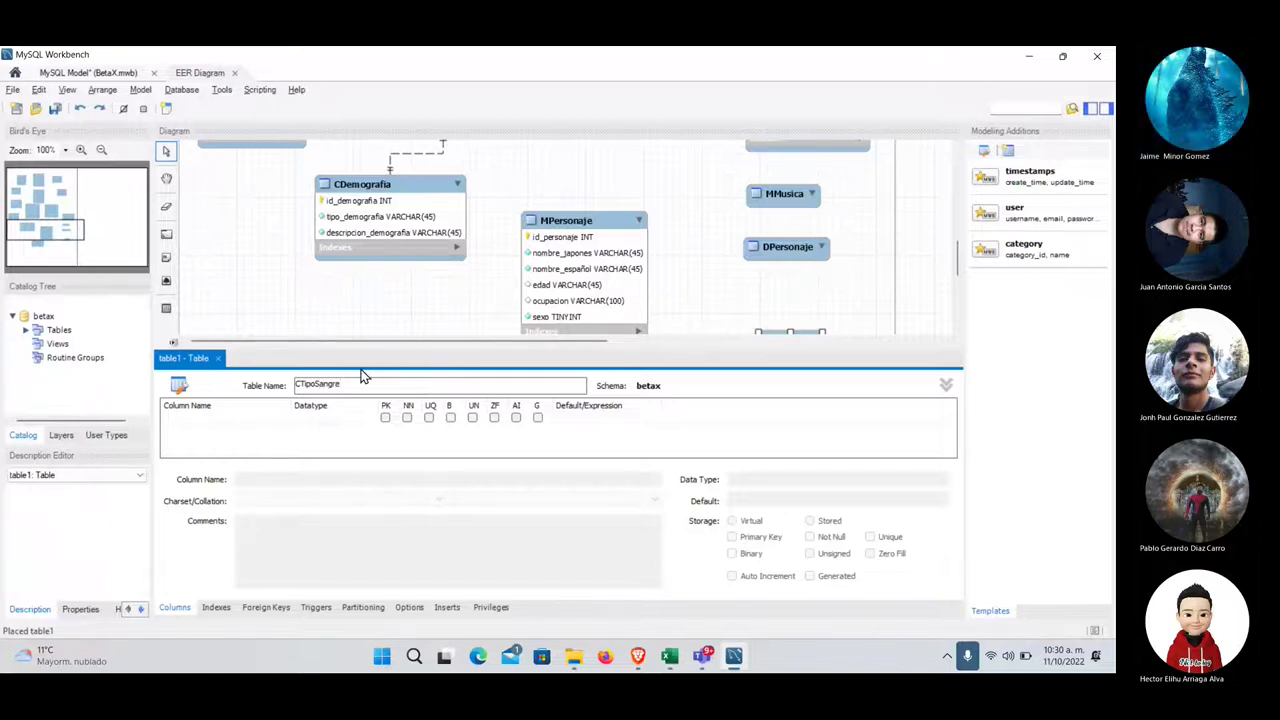
- Add to CTipoSangre an INT primary key column id_cts and a Not Null VARCHAR(45) column tipo
double_click(200, 419)
type("id_")
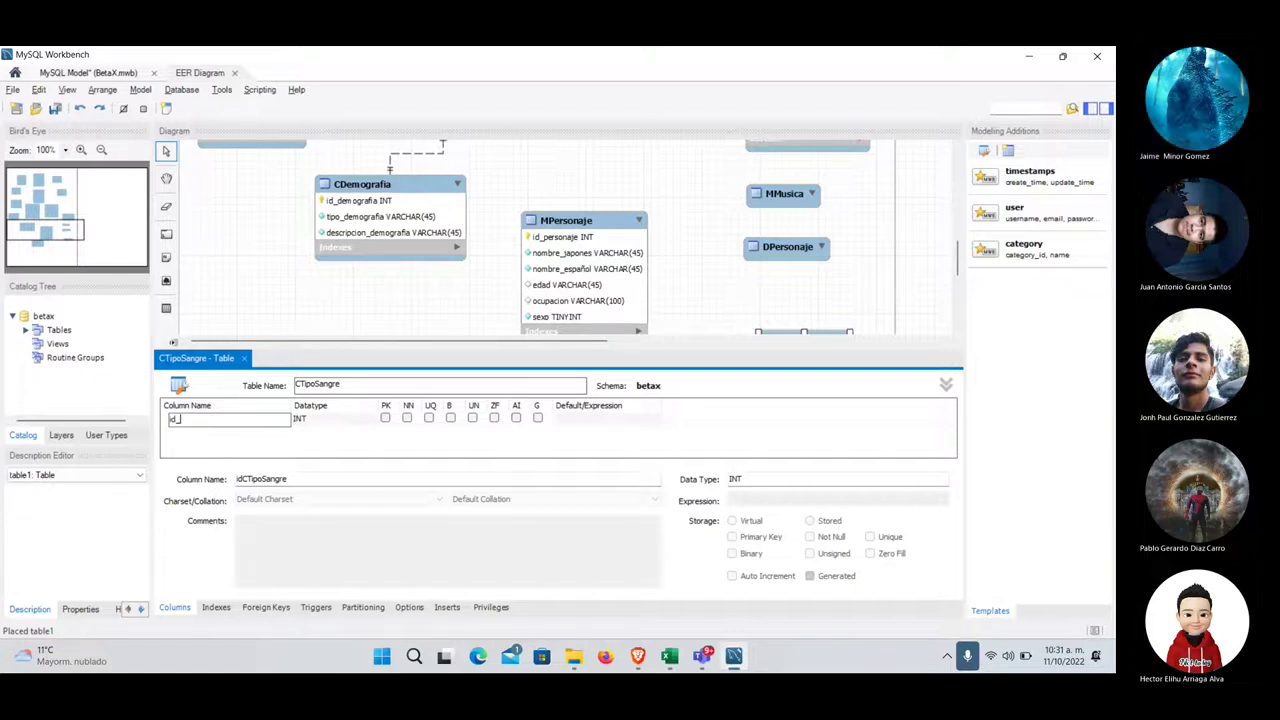
type("cts")
key("Return")
left_click(196, 431)
type("tipo")
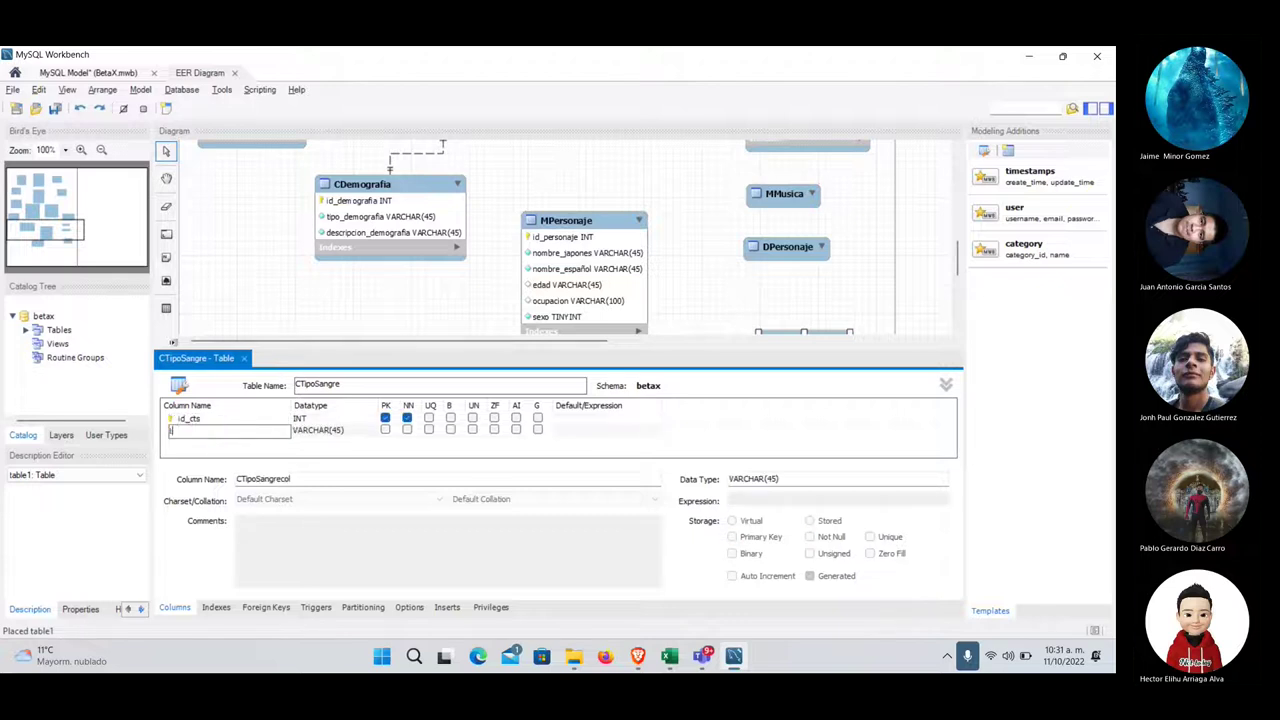
left_click(407, 430)
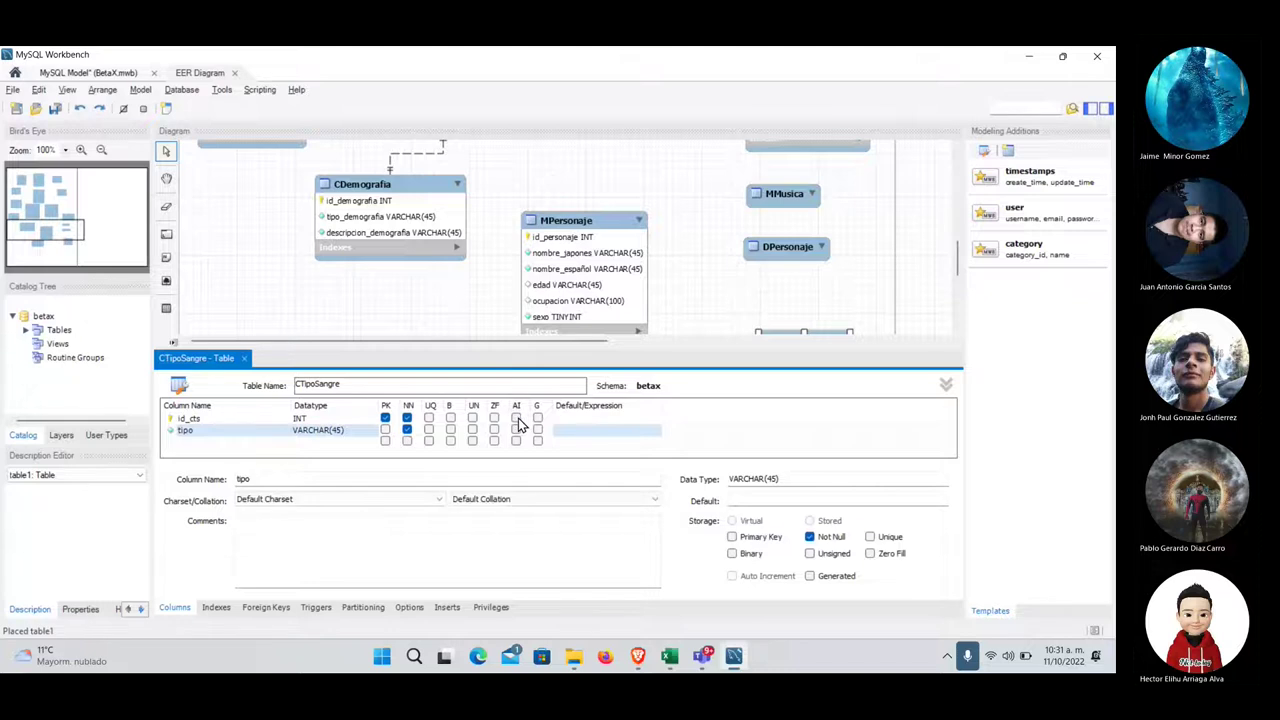
- Make CTipoSangre's id_cts column auto-increment and open the table's initial data rows for entry
left_click(516, 418)
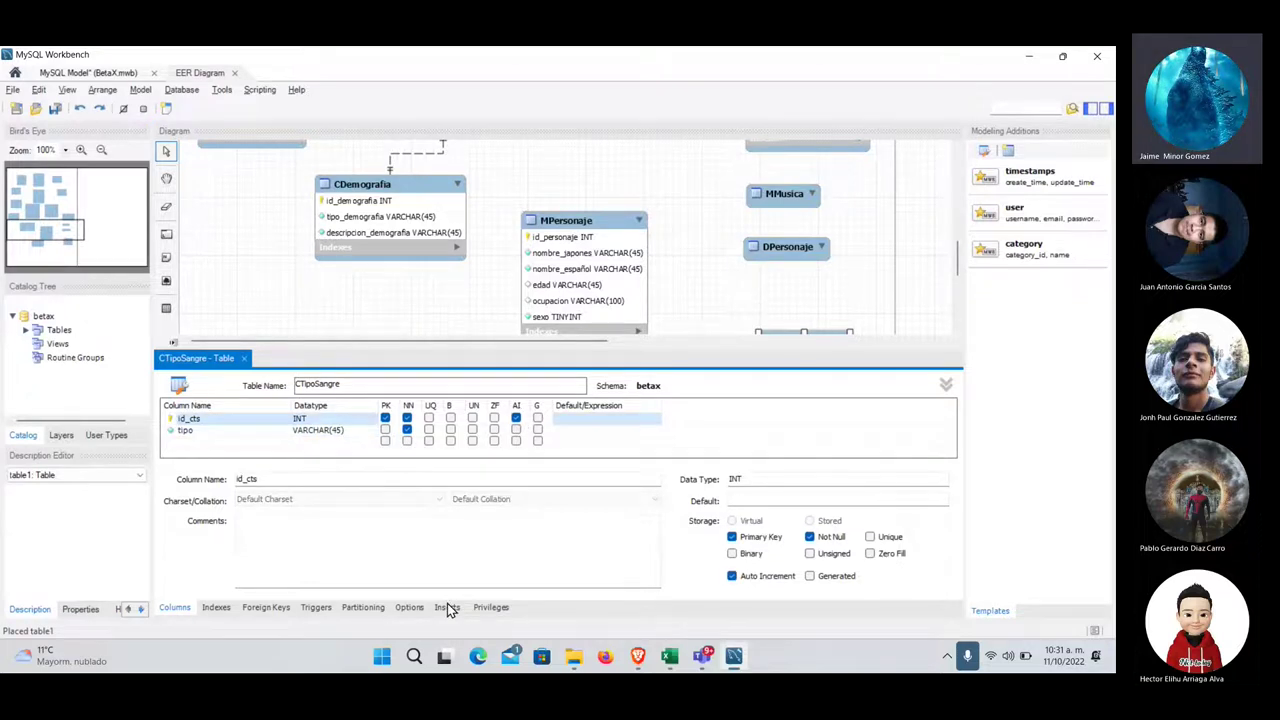
left_click(447, 607)
left_click(198, 436)
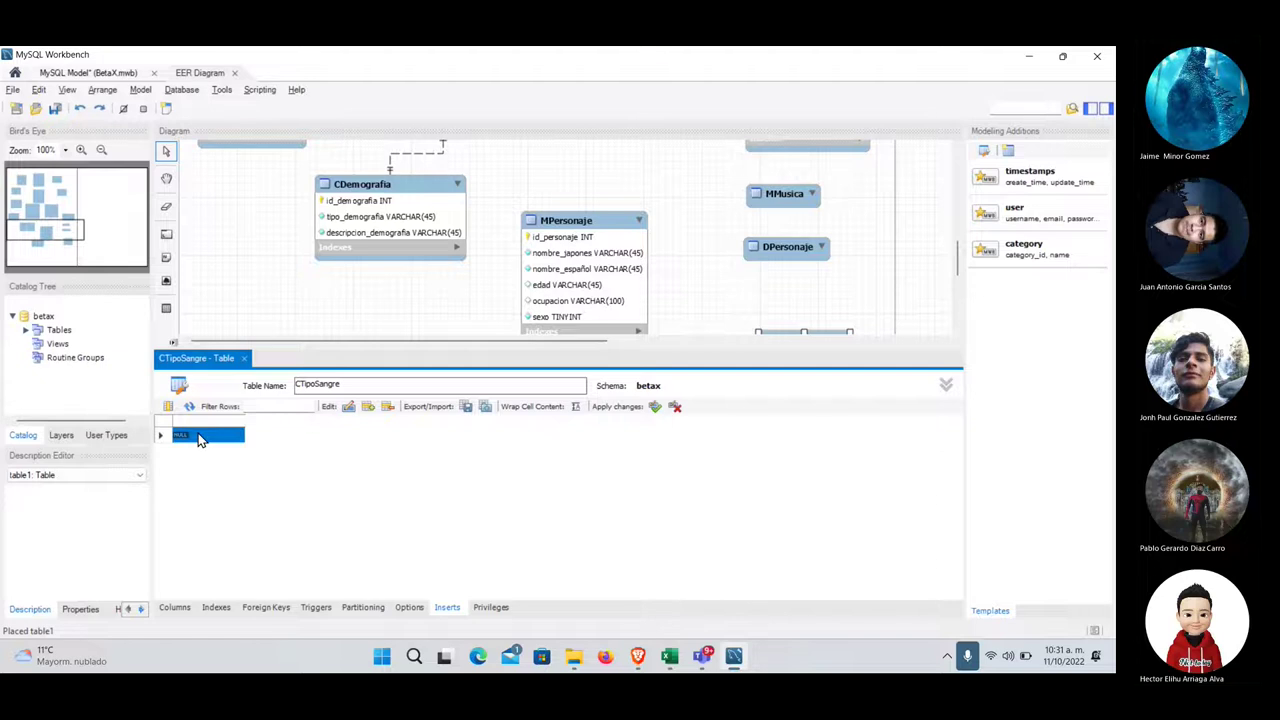
left_click(185, 605)
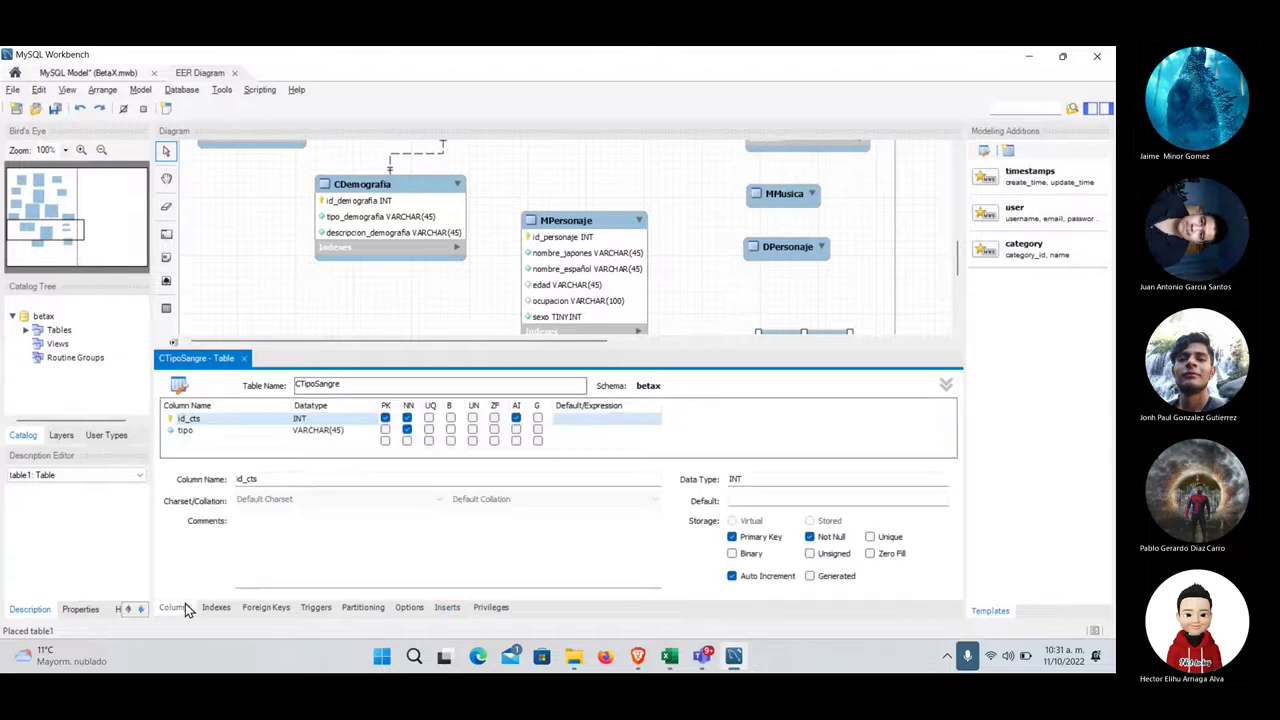
left_click(236, 430)
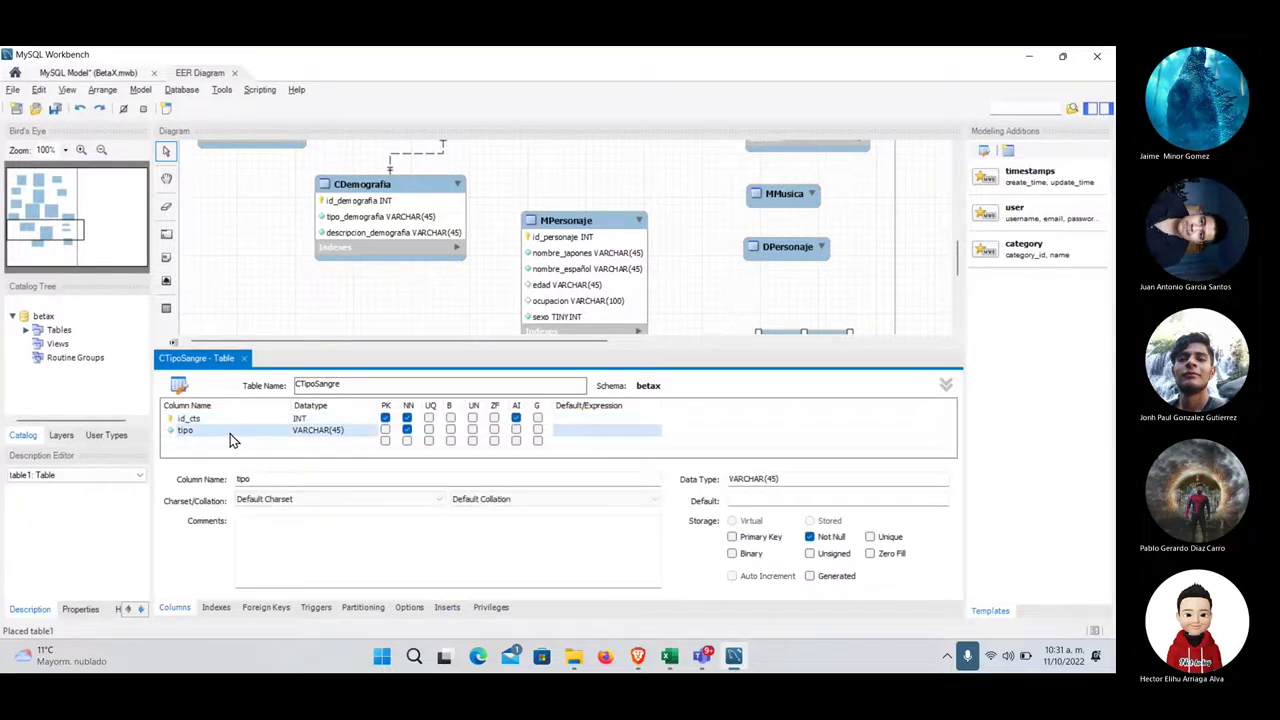
left_click(446, 607)
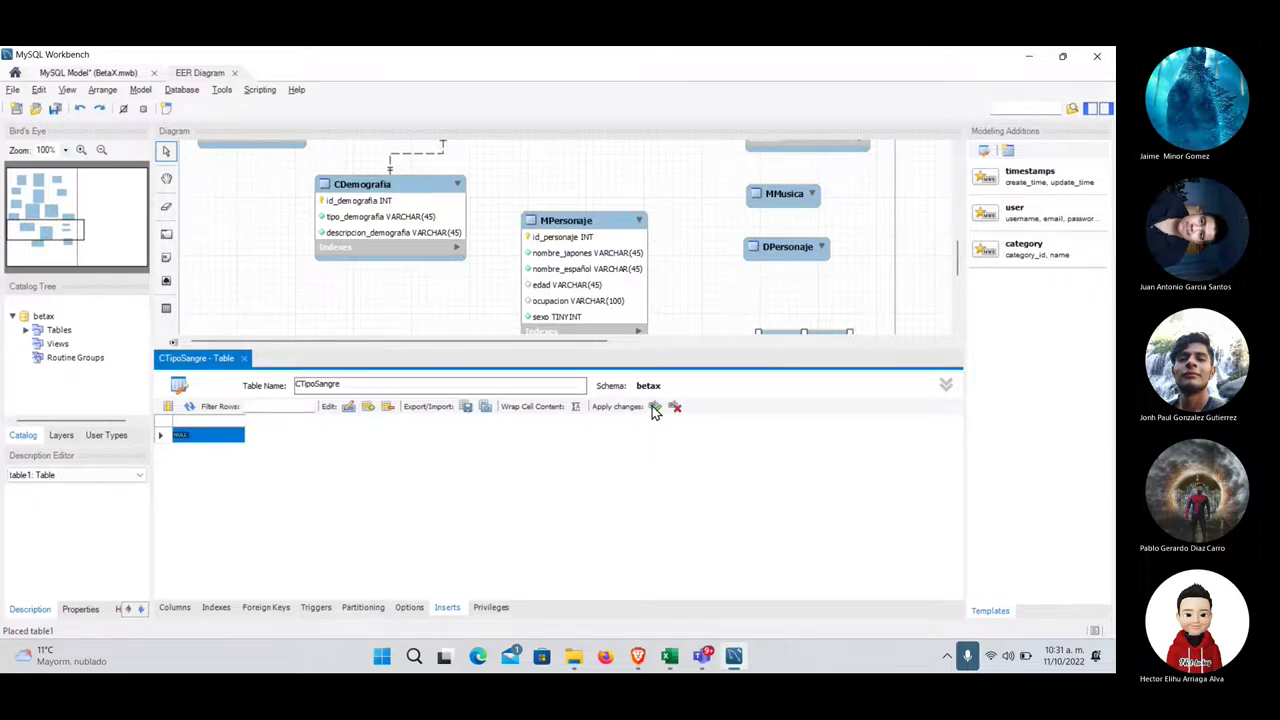
- Enter the first two CTipoSangre rows: id_cts 1 with tipo A, and id_cts 2 with tipo B
double_click(200, 436)
type("1")
double_click(262, 437)
type("A")
double_click(200, 451)
type("2")
double_click(254, 454)
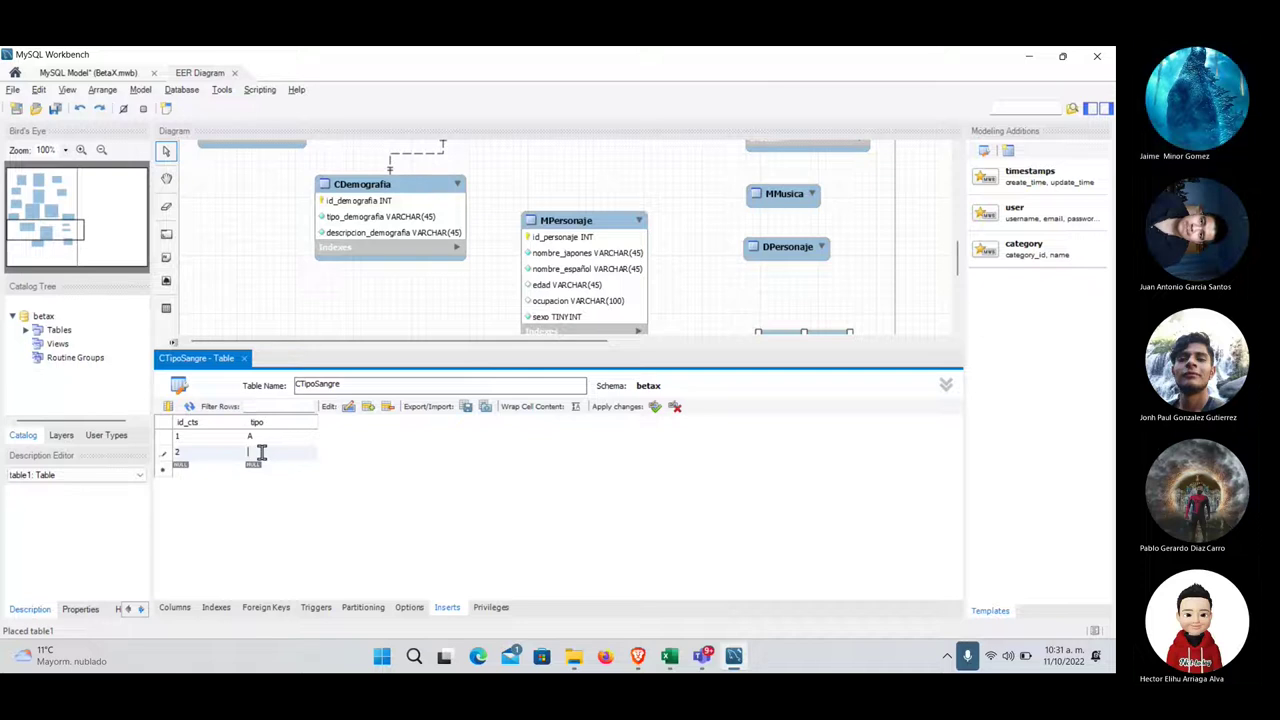
type("B")
- Add CTipoSangre rows 3 with tipo O and 4 with tipo AB, apply the inserts and close the table editor
double_click(218, 470)
type("3")
double_click(286, 469)
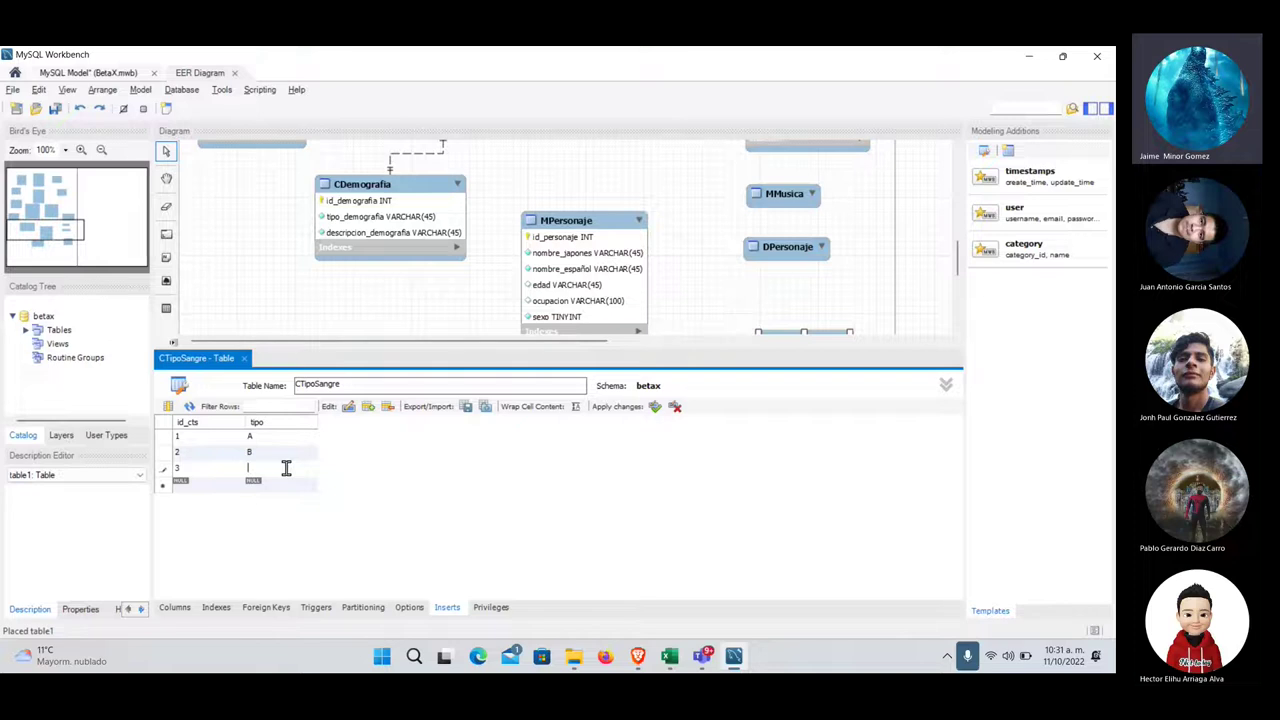
type("O")
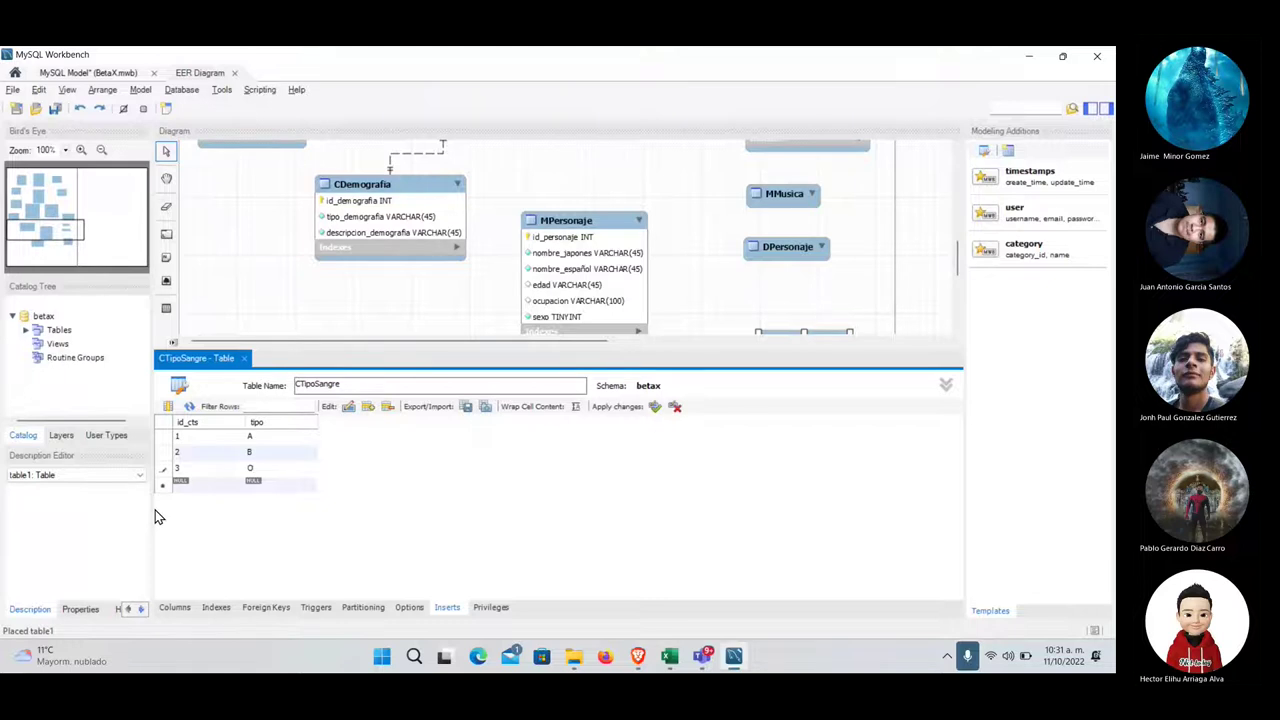
left_click(212, 486)
type("4")
left_click(270, 484)
type("AB")
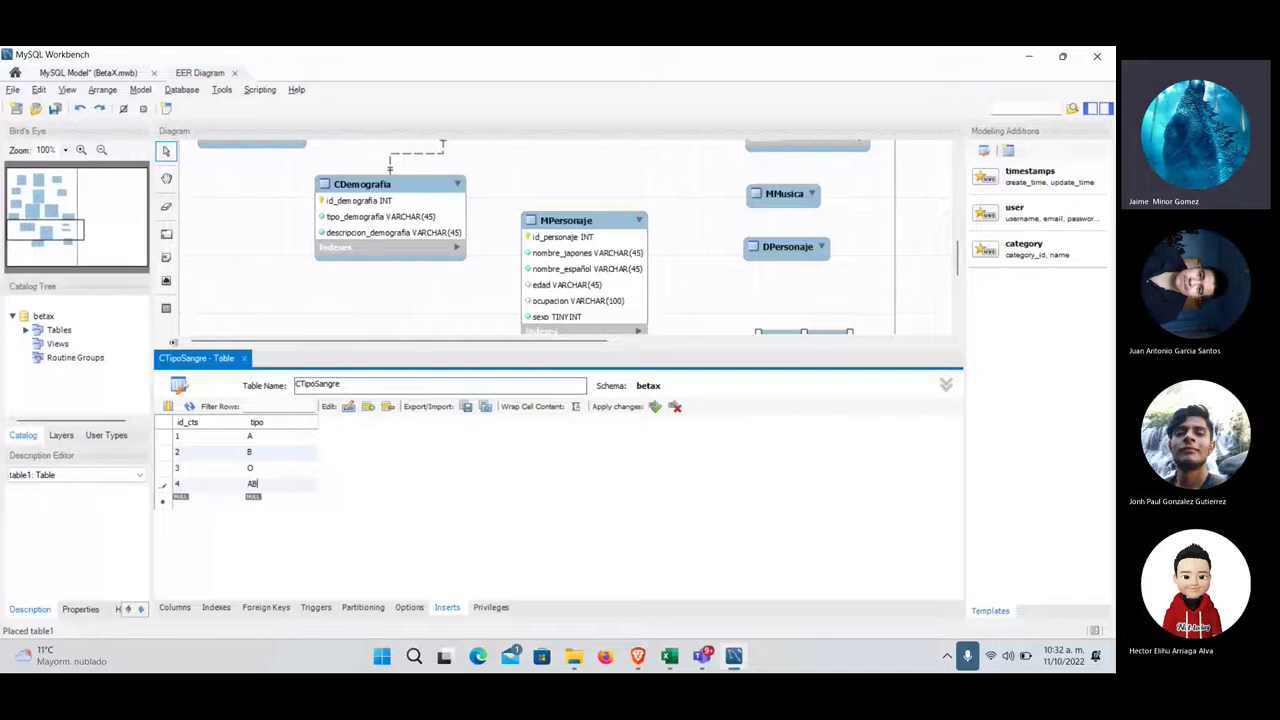
left_click(655, 407)
left_click(655, 408)
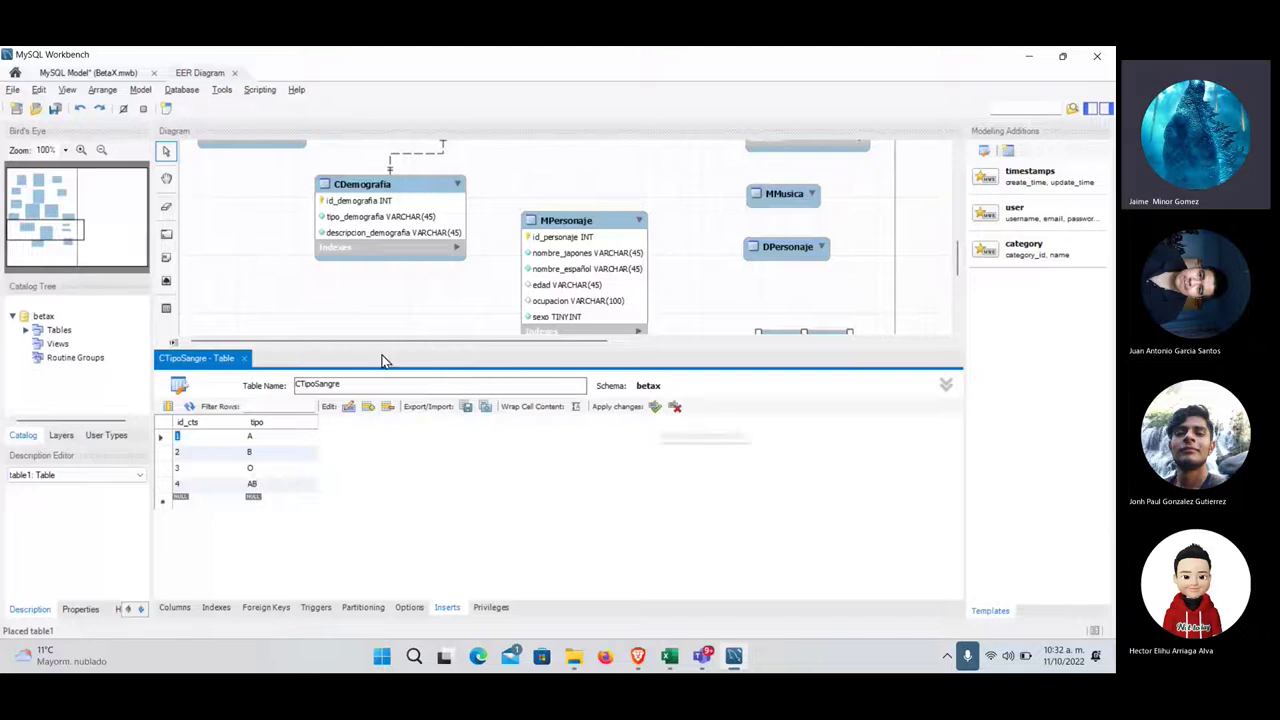
left_click(246, 360)
- Switch to the Wikiwand page and look up the B't attribute in Teppei Takamiya's character details
key("alt+Tab")
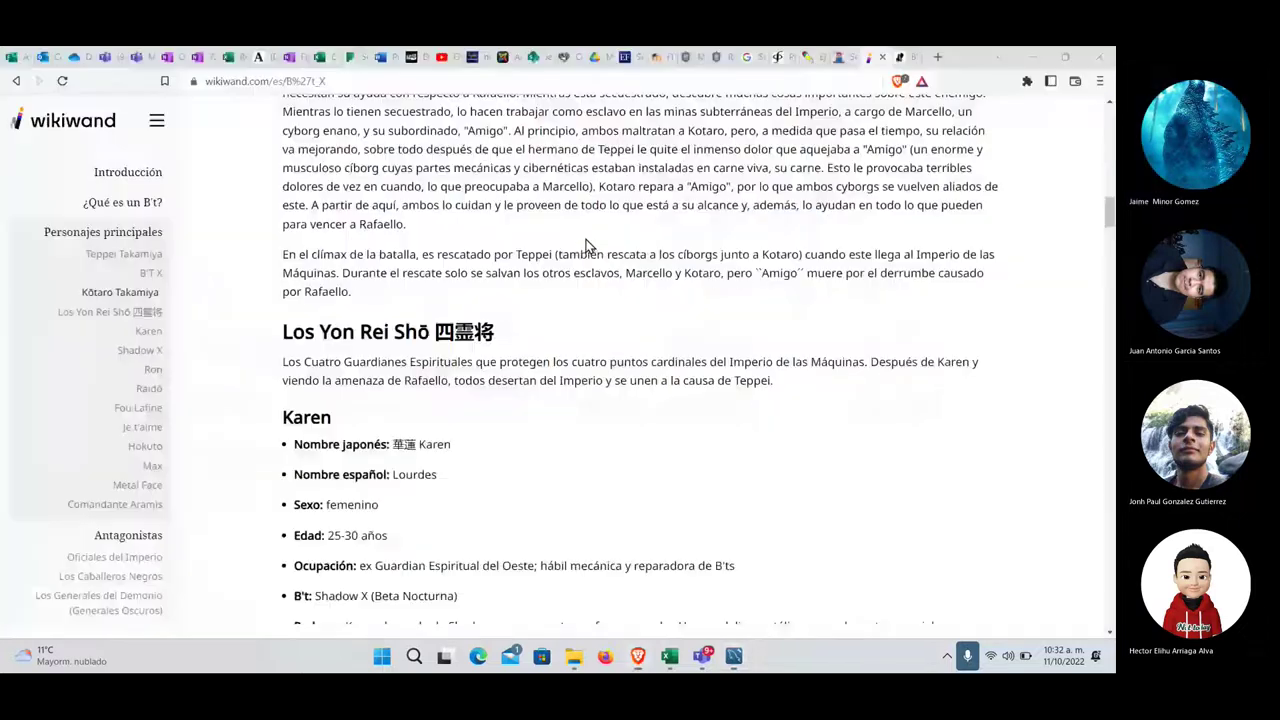
scroll(420, 389, "down", 2)
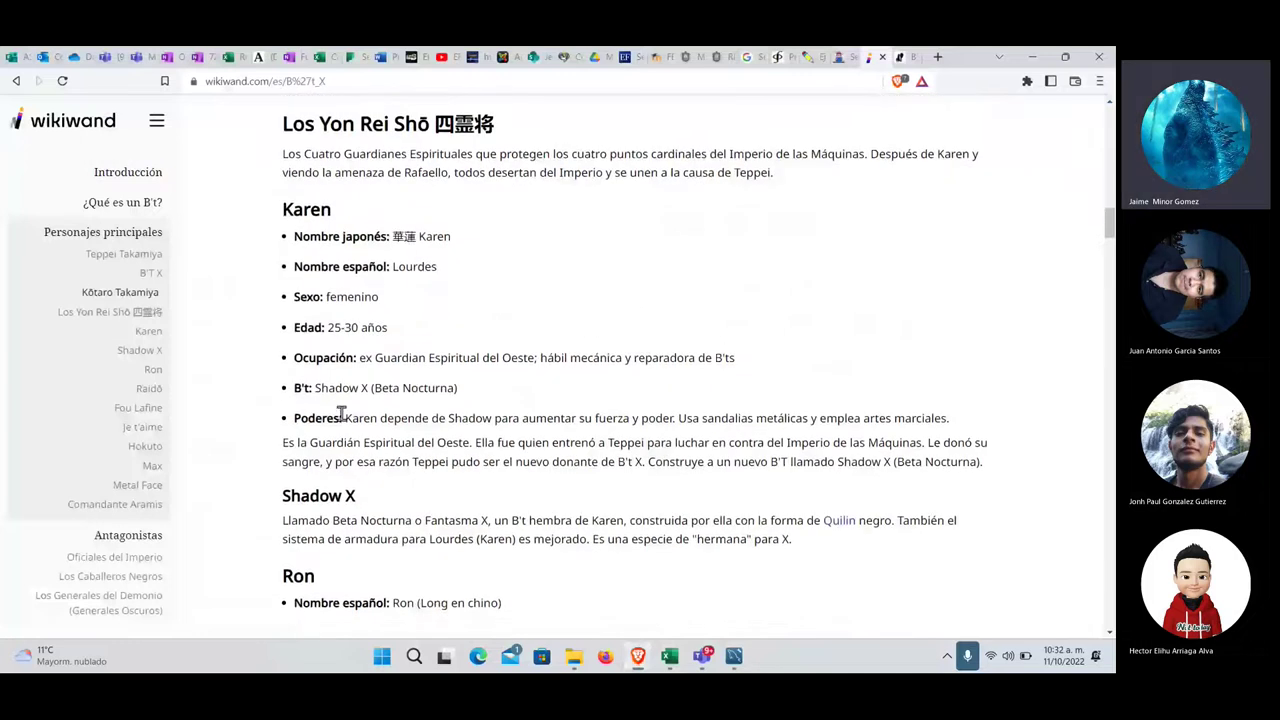
scroll(340, 417, "down", 4)
scroll(340, 420, "up", 6)
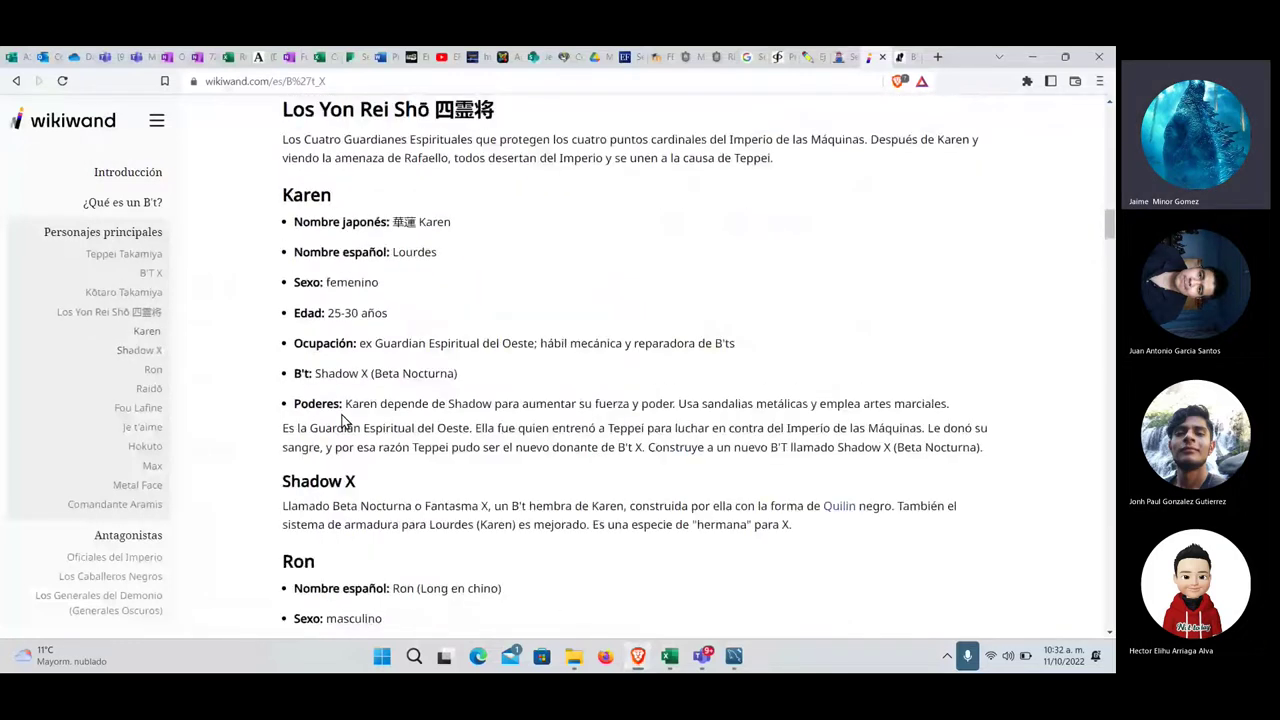
scroll(341, 414, "up", 5)
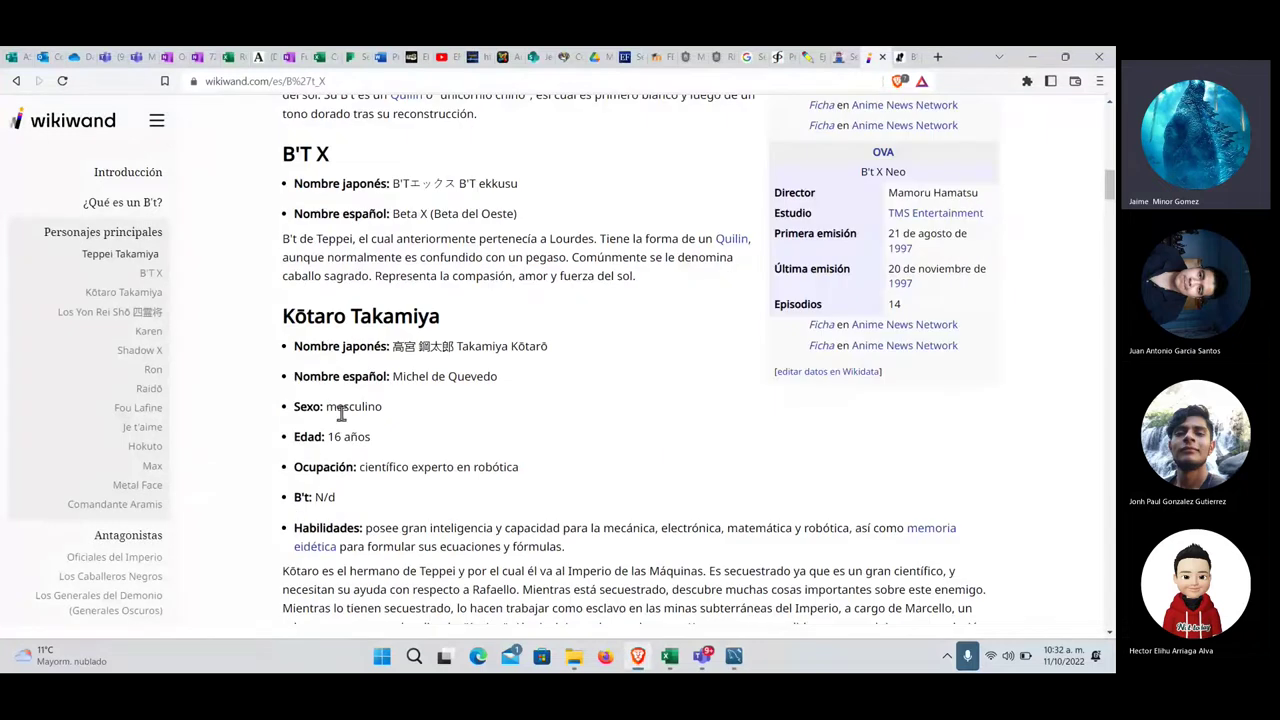
scroll(352, 395, "up", 6)
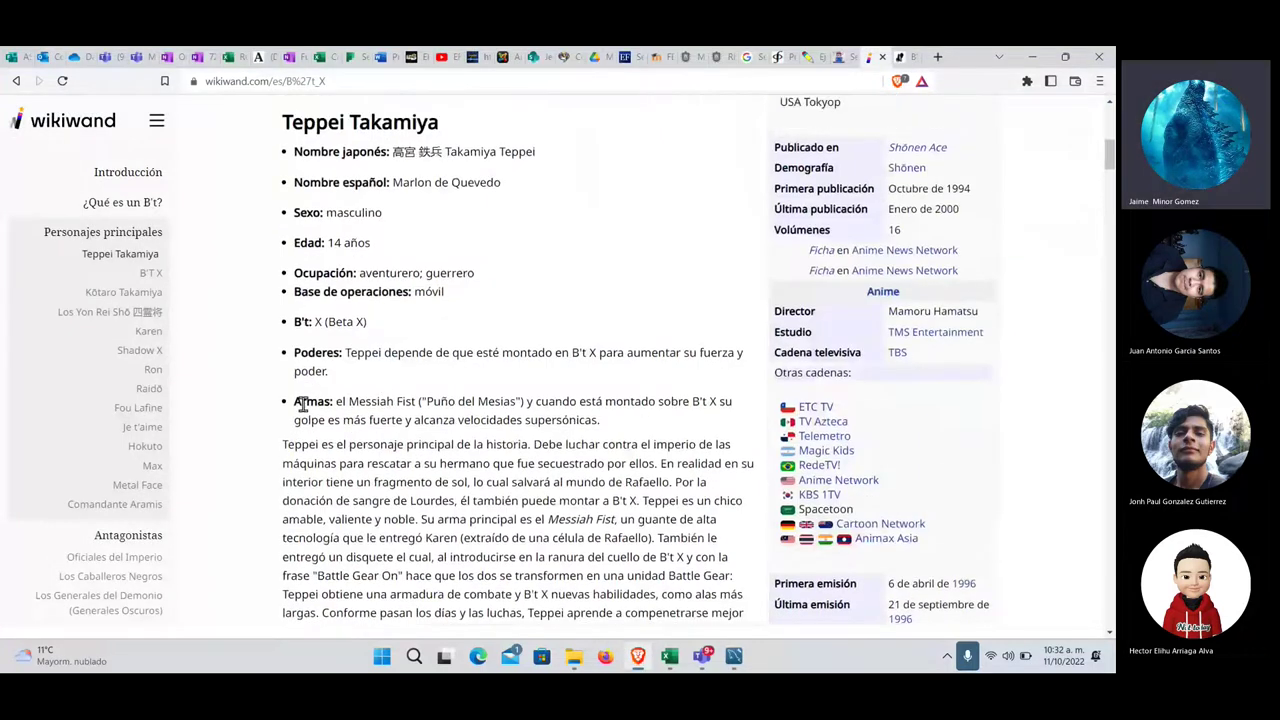
left_click_drag(303, 321, 346, 327)
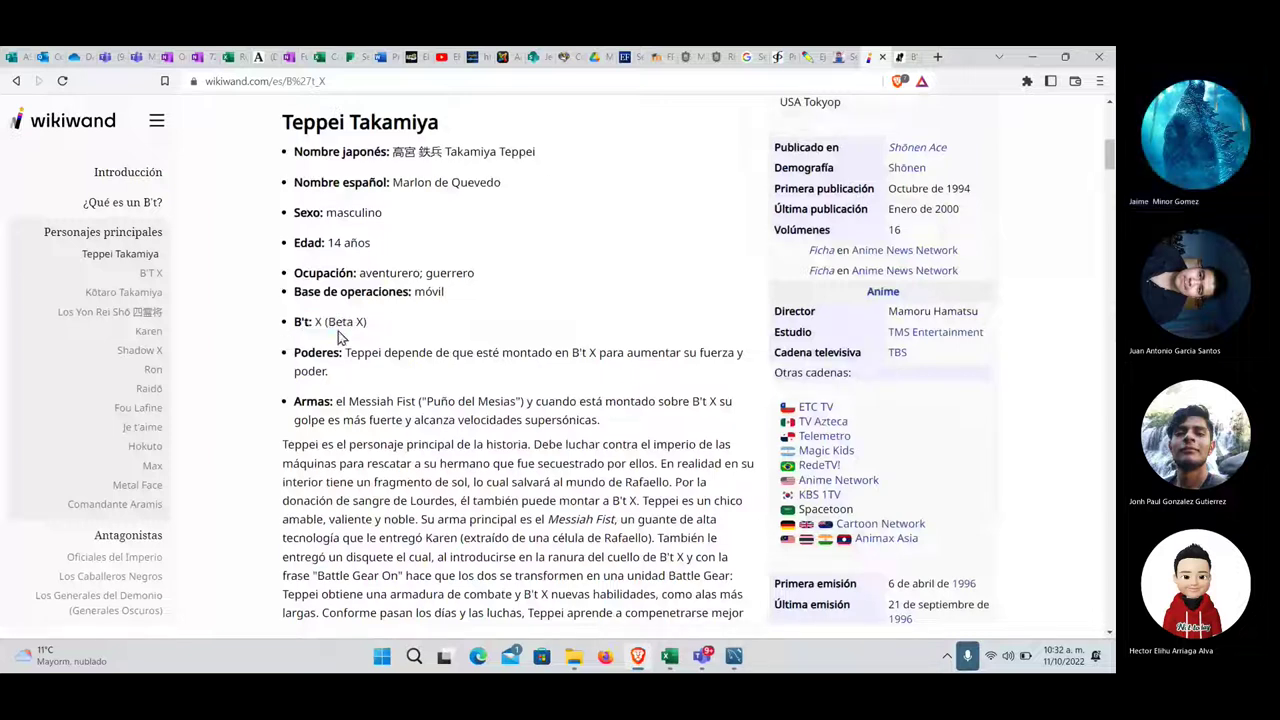
left_click(340, 338)
- Check the MPersonaje columns in MySQL Workbench against Teppei's Armas and Poderes entries on Wikiwand
key("alt+Tab")
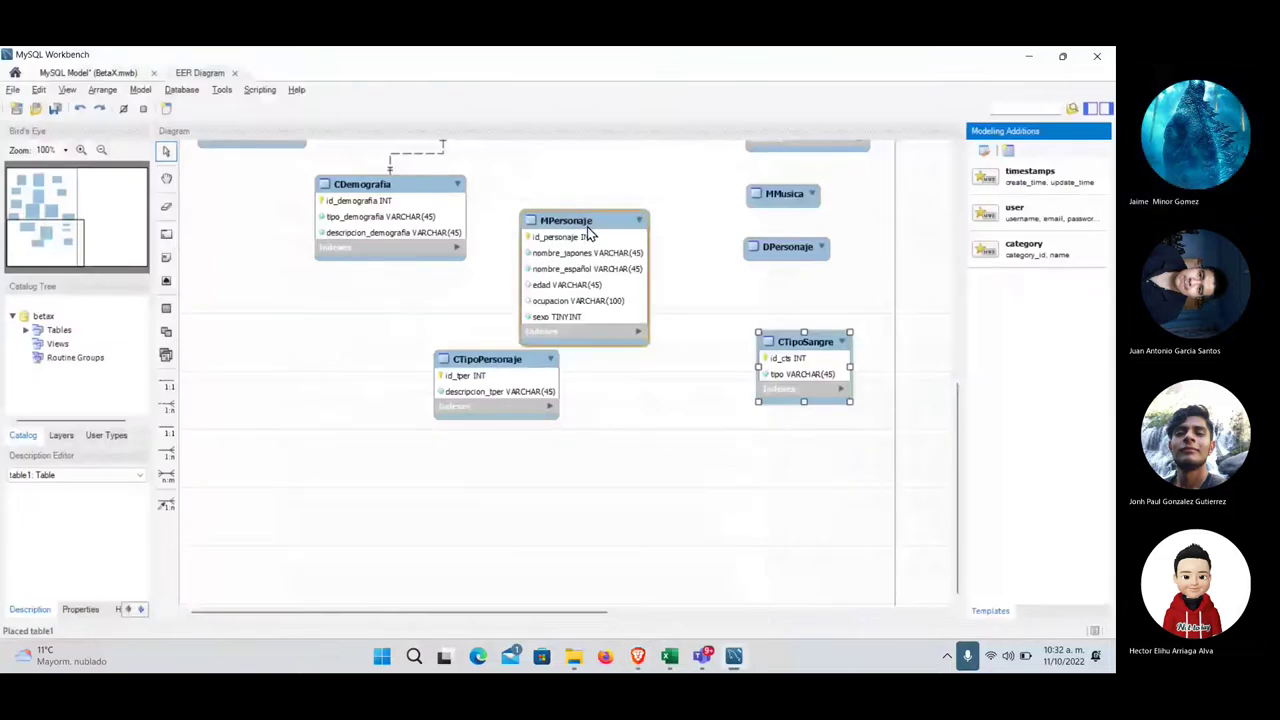
key("alt+Tab")
left_click_drag(346, 400, 610, 421)
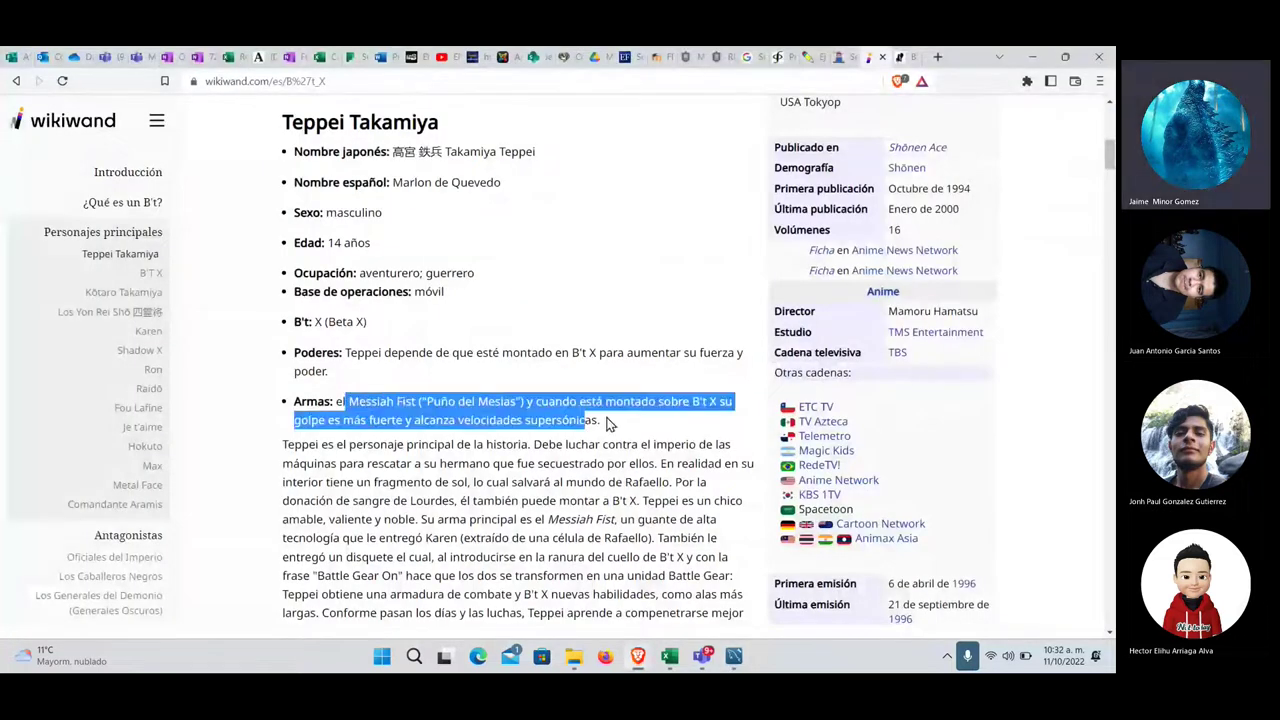
left_click_drag(357, 353, 362, 377)
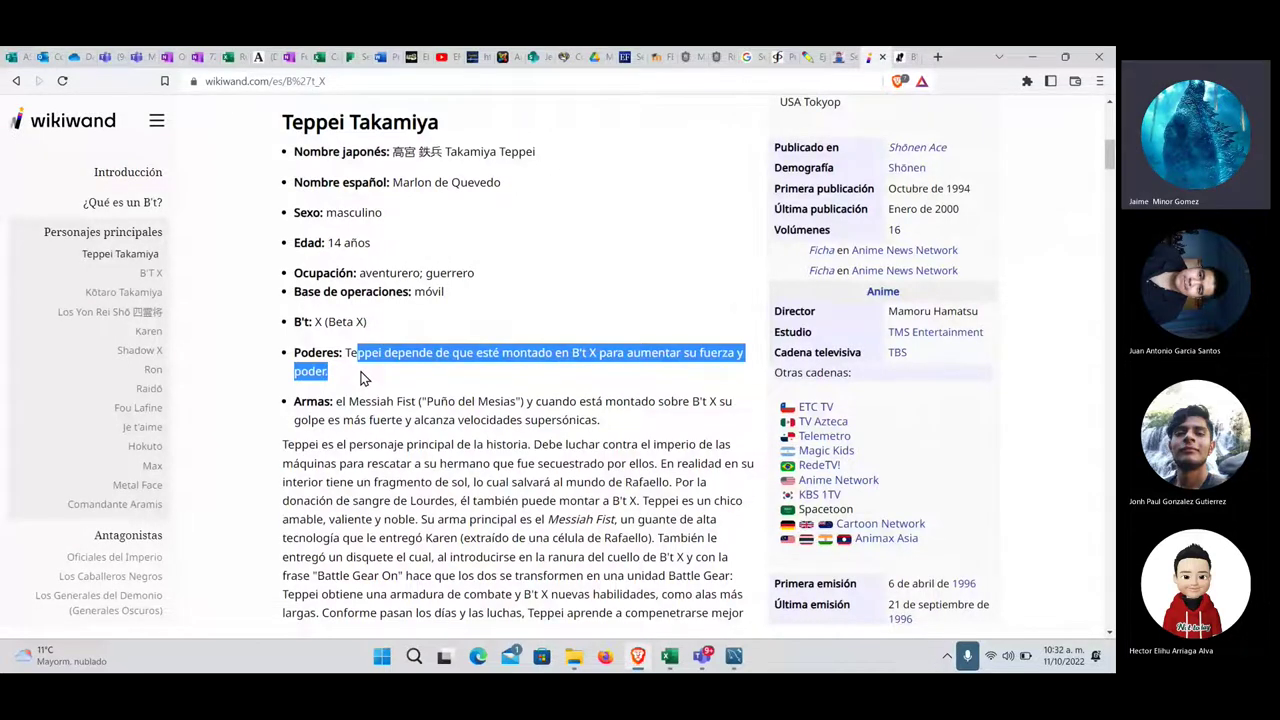
- Read through the Teppei, B'T X, Kōtaro and Karen sections, examining their attributes and Karen's Poderes text
scroll(412, 398, "up", 1)
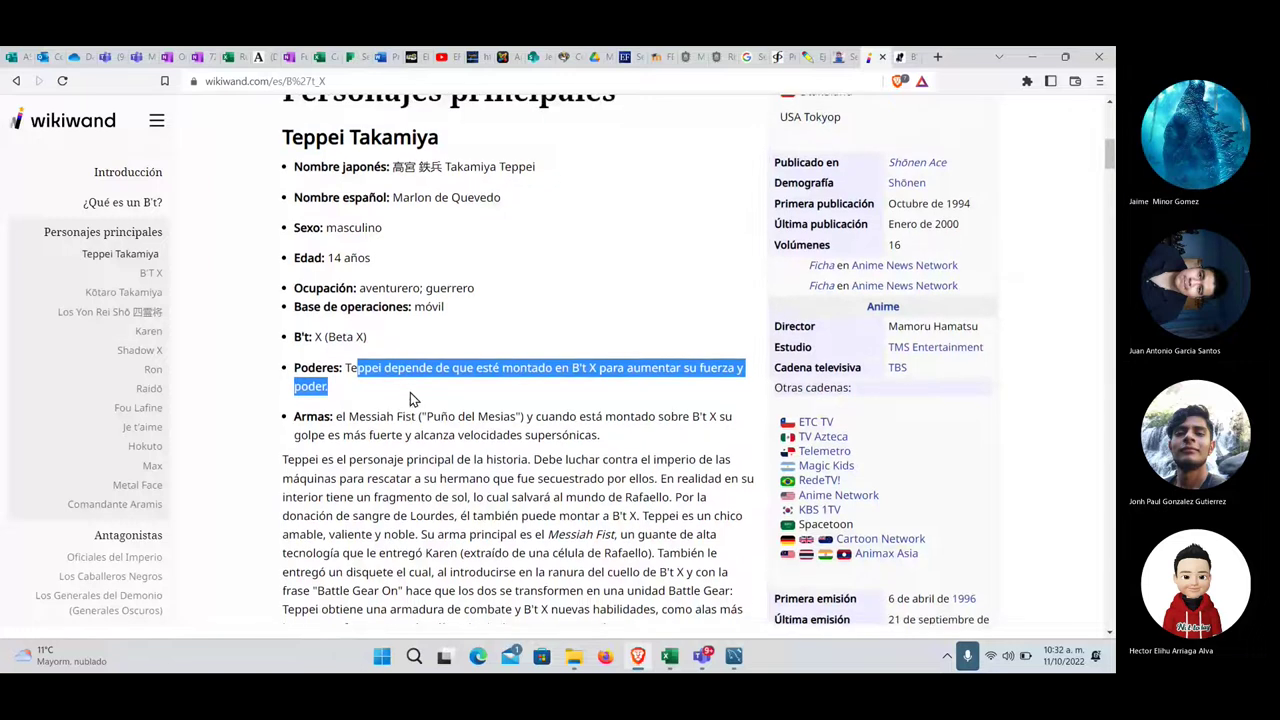
scroll(408, 392, "down", 2)
scroll(409, 391, "down", 1)
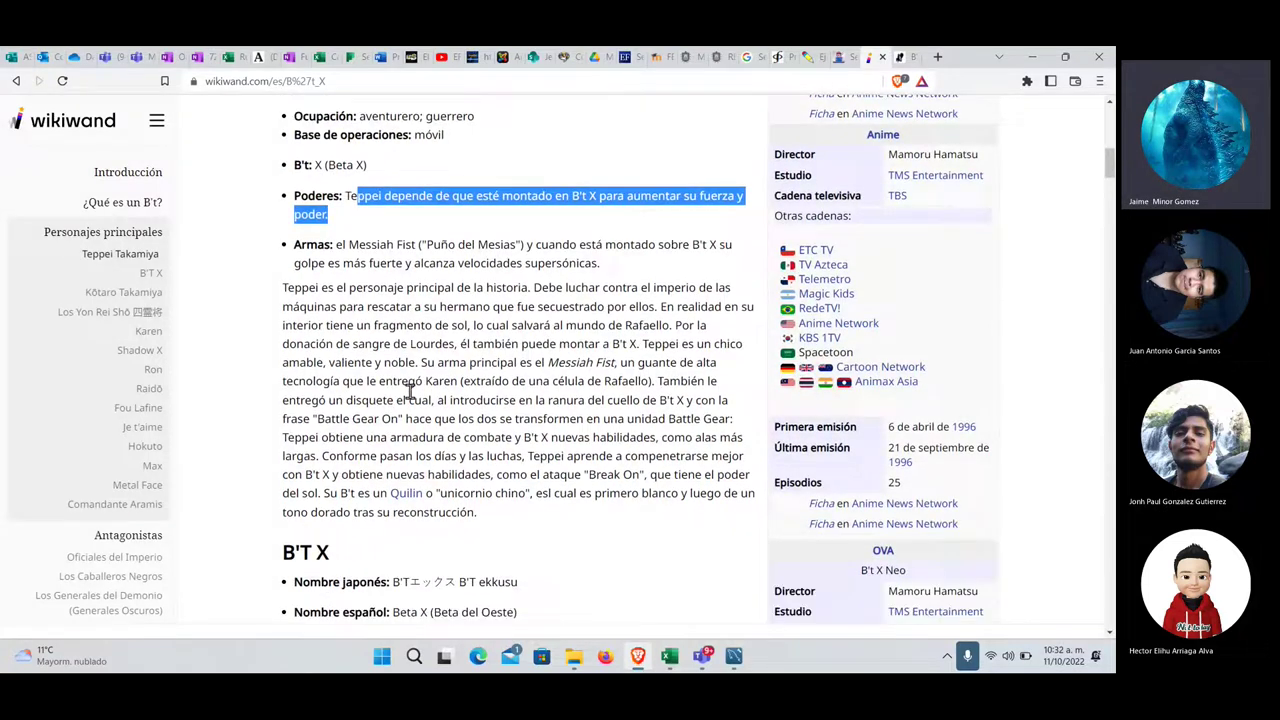
scroll(409, 391, "down", 1)
scroll(409, 391, "down", 2)
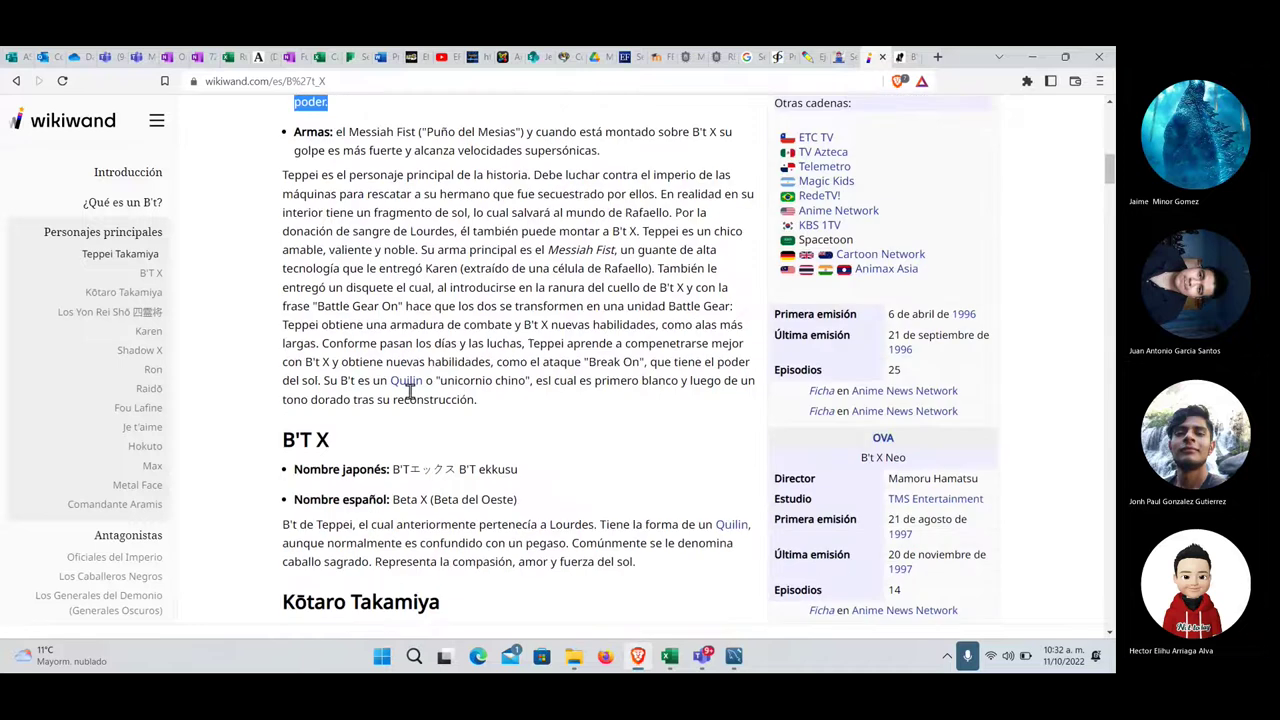
scroll(409, 391, "down", 2)
scroll(409, 391, "down", 2)
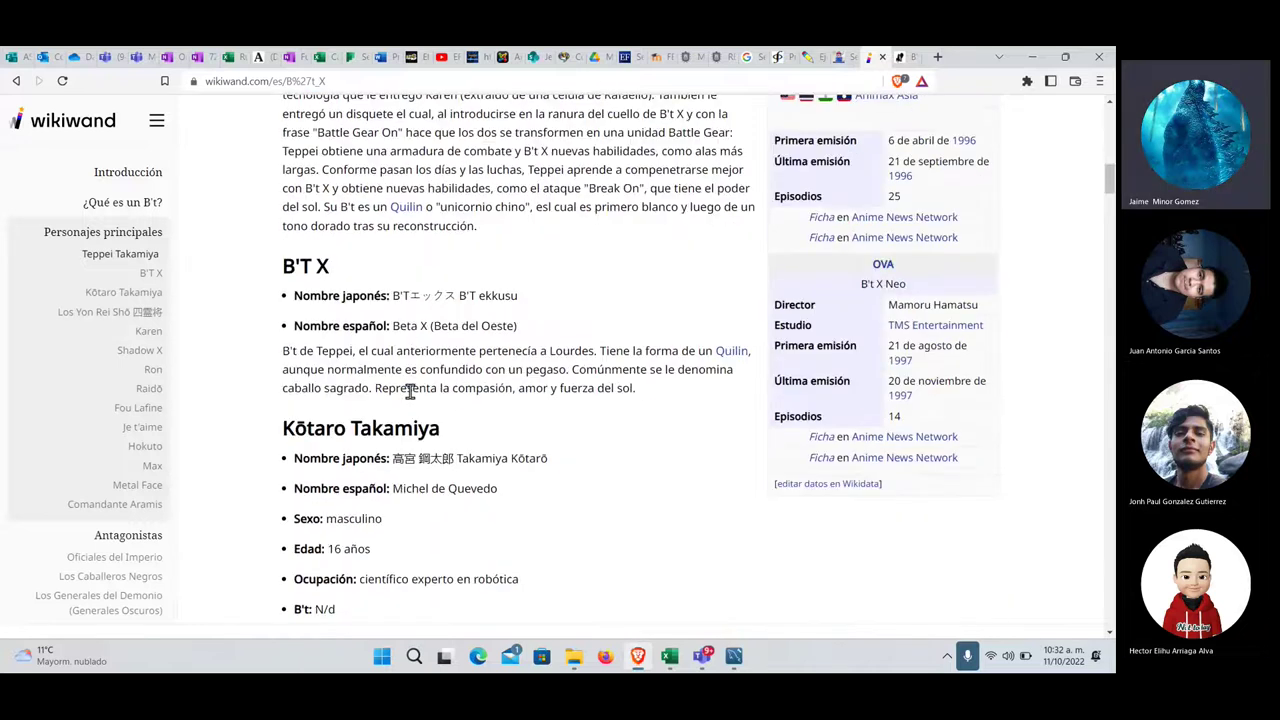
scroll(614, 303, "down", 2)
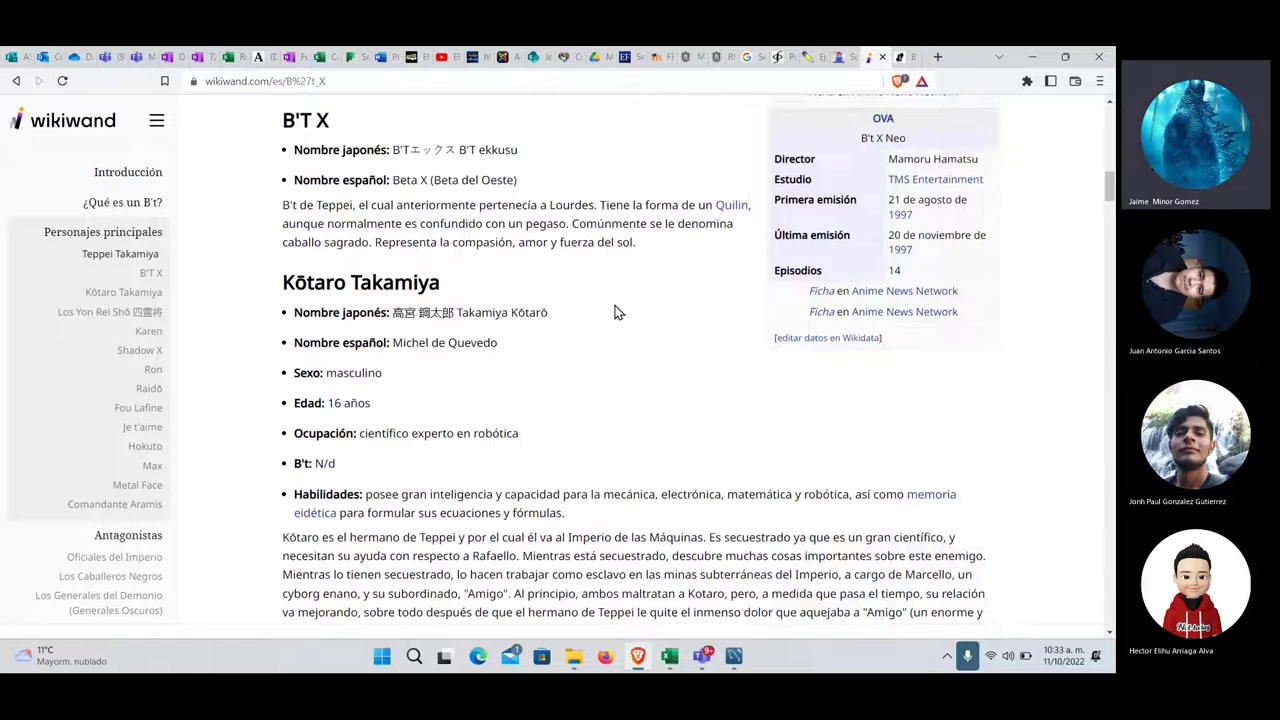
scroll(614, 313, "down", 3)
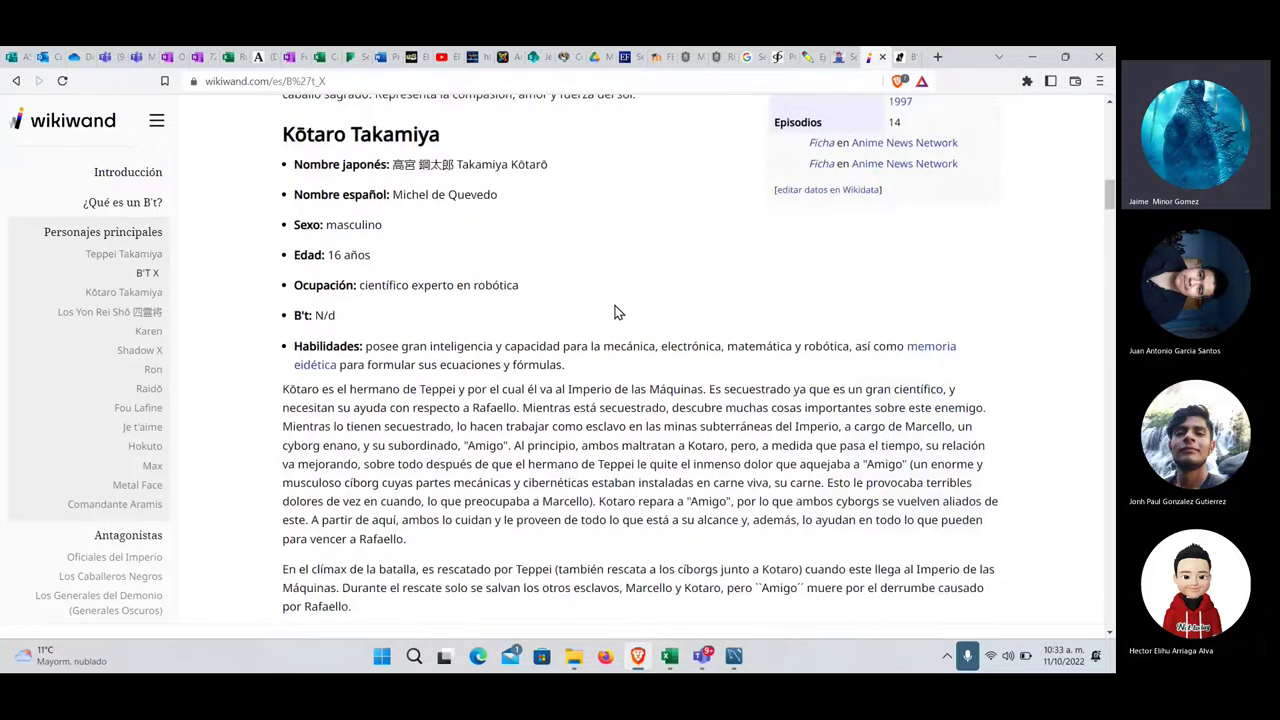
scroll(617, 313, "down", 4)
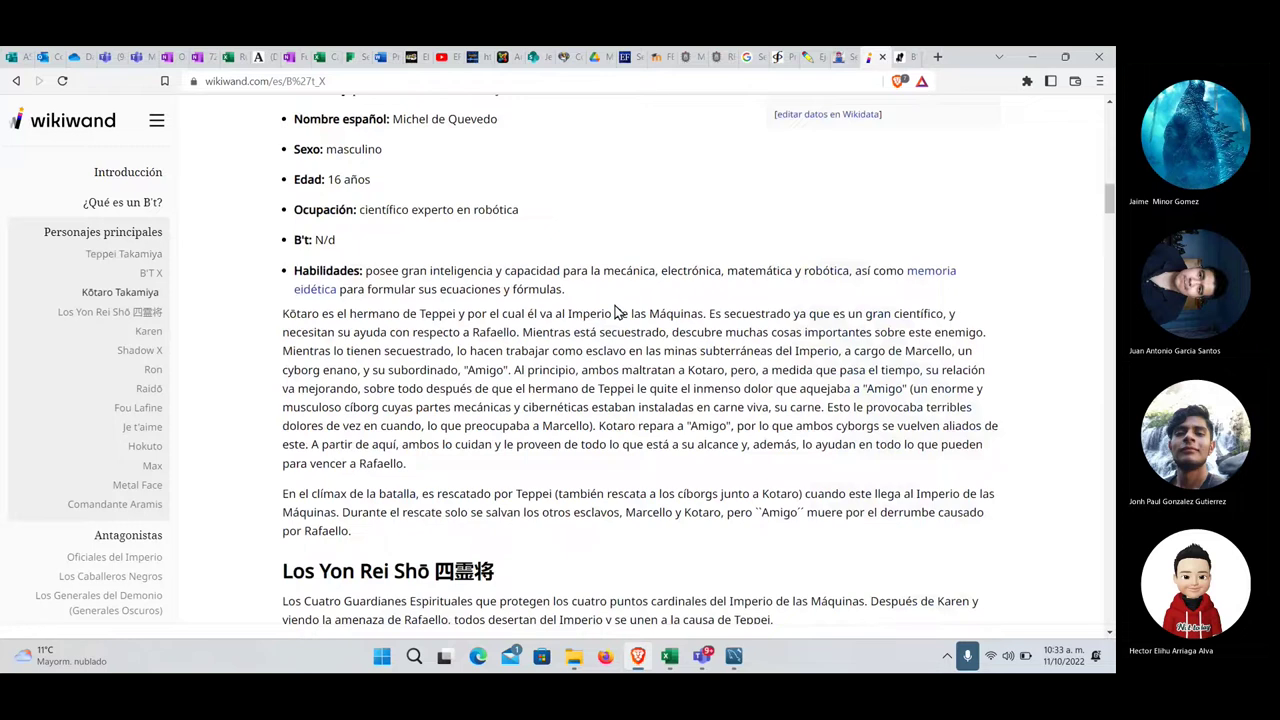
scroll(614, 309, "down", 8)
left_click_drag(368, 347, 518, 356)
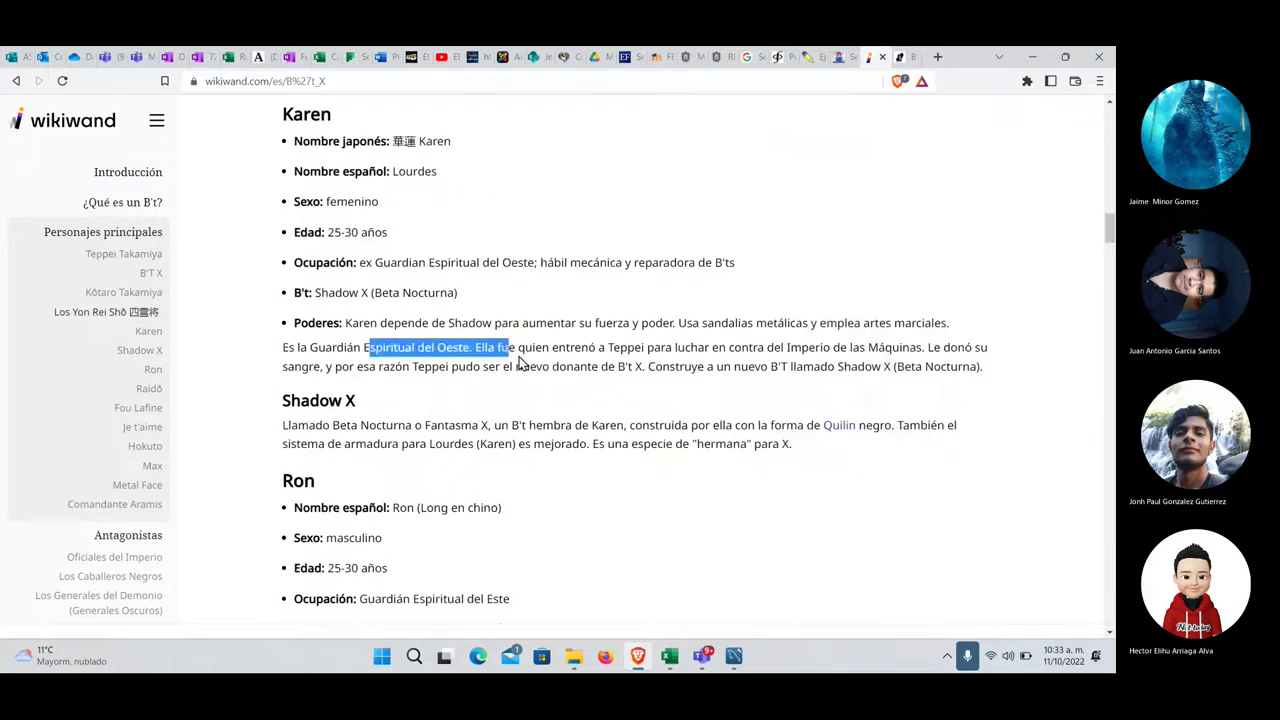
left_click(377, 328)
left_click_drag(379, 325, 735, 348)
left_click(829, 314)
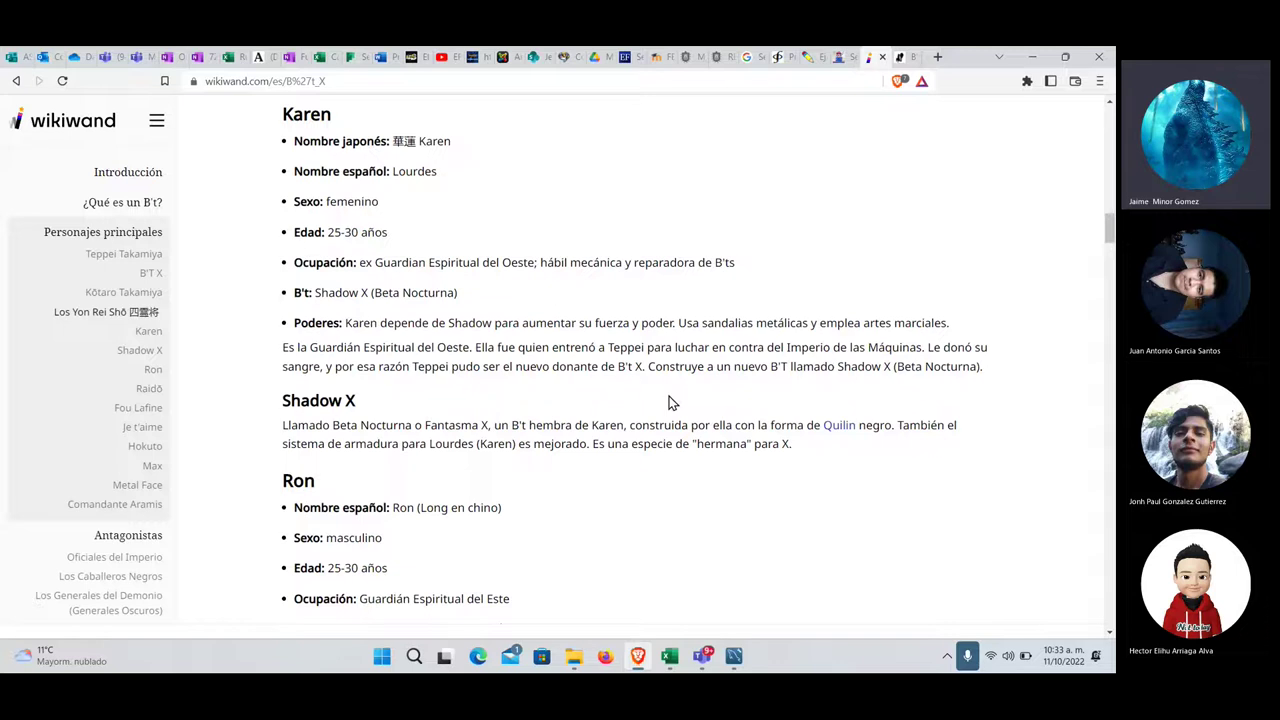
- Return to MySQL Workbench, open MPersonaje in an enlarged table editor and add a column named baseoperaciones
key("alt+Tab")
left_click(586, 221)
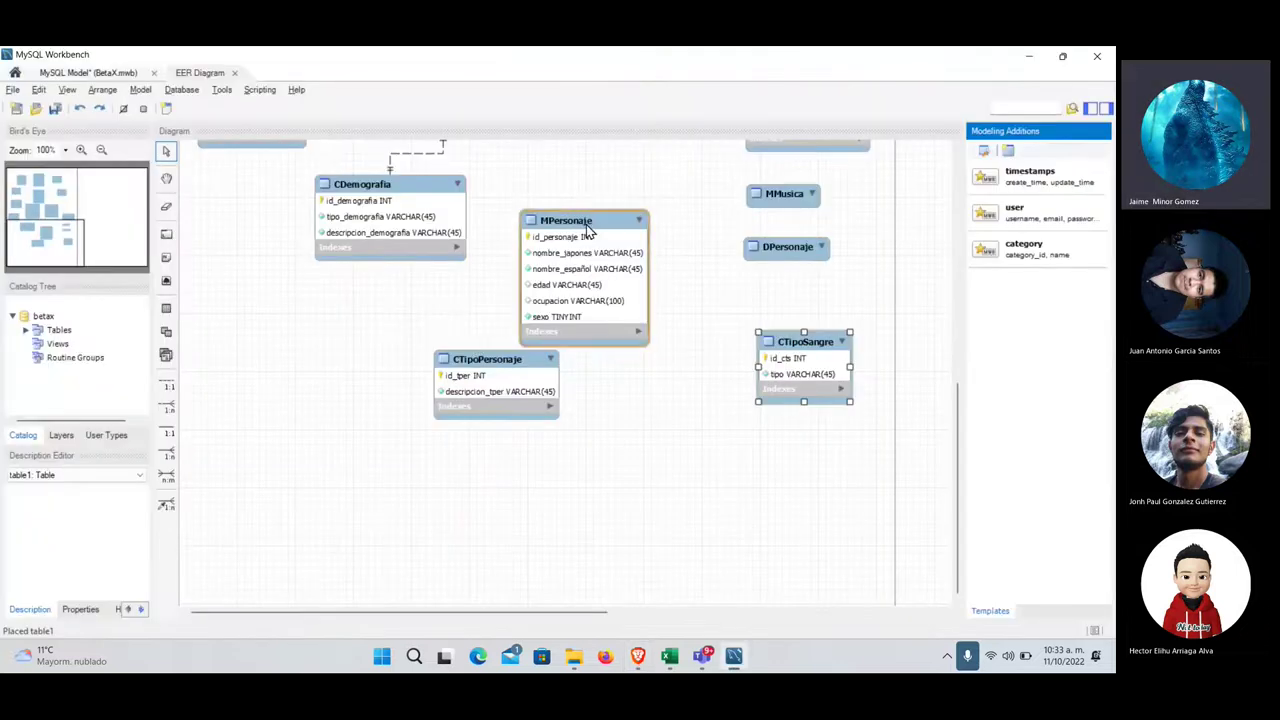
double_click(562, 235)
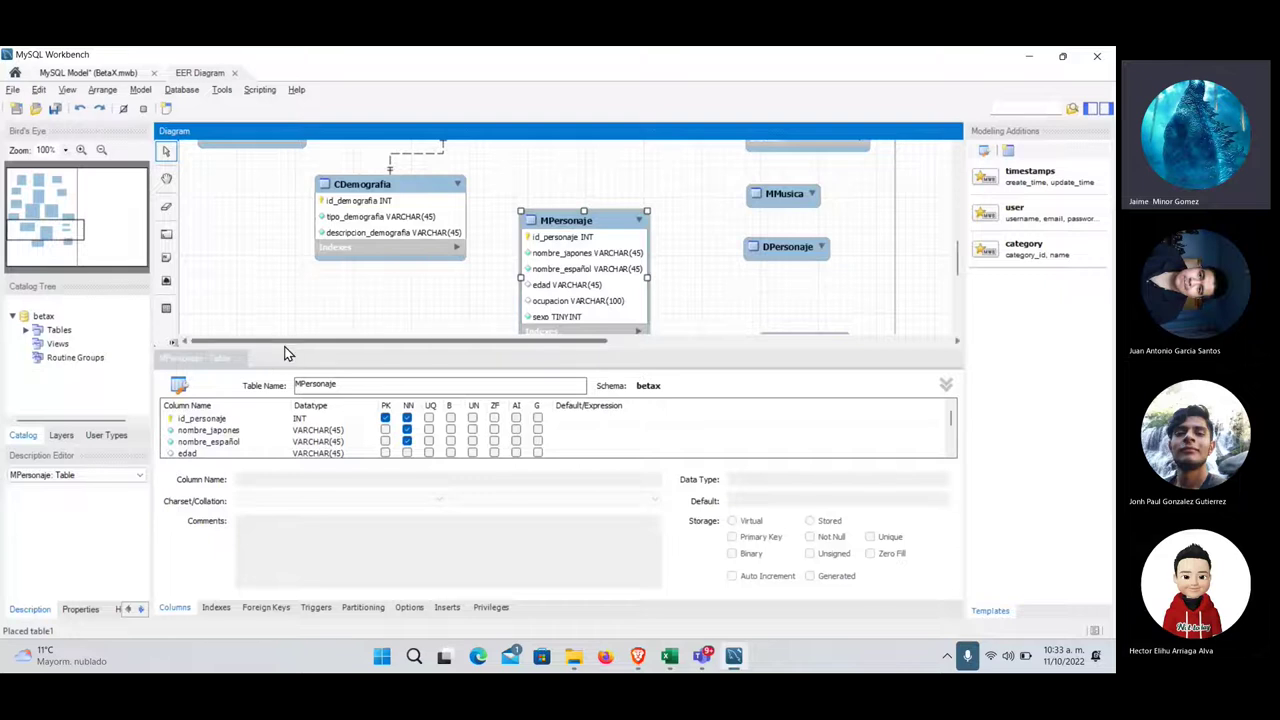
left_click_drag(281, 347, 312, 177)
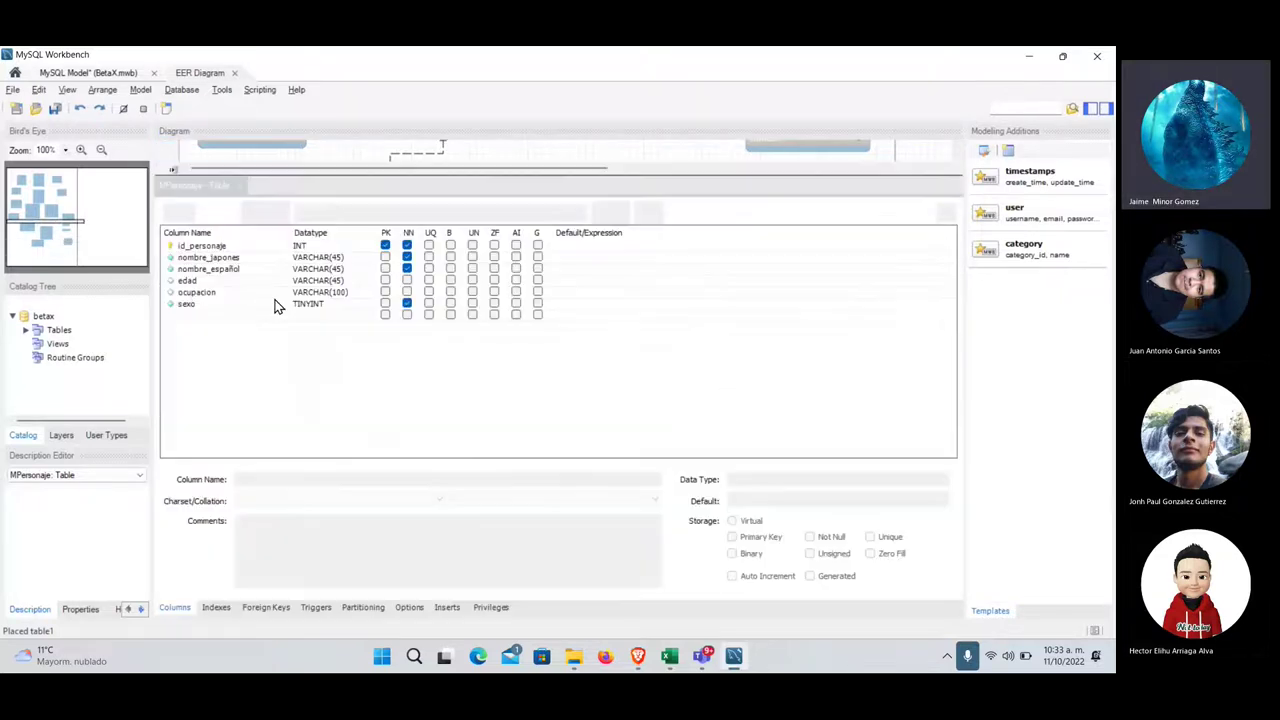
double_click(211, 318)
type("base")
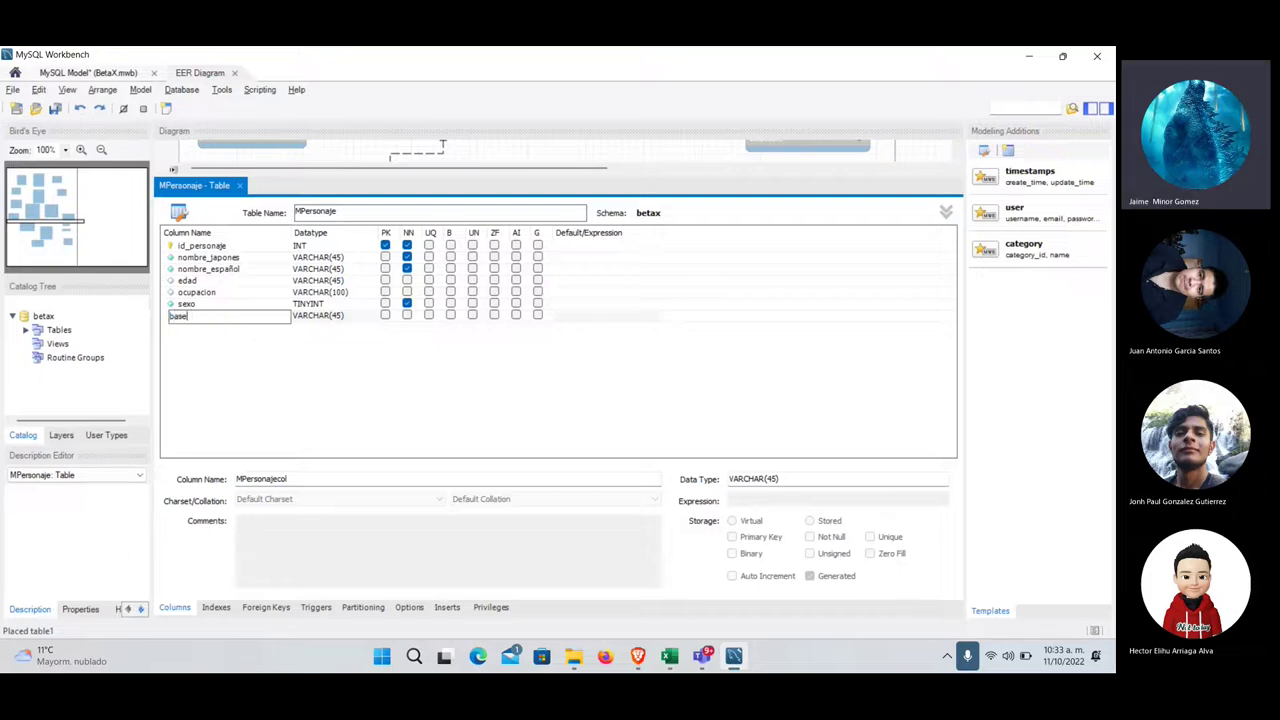
type("operaciones")
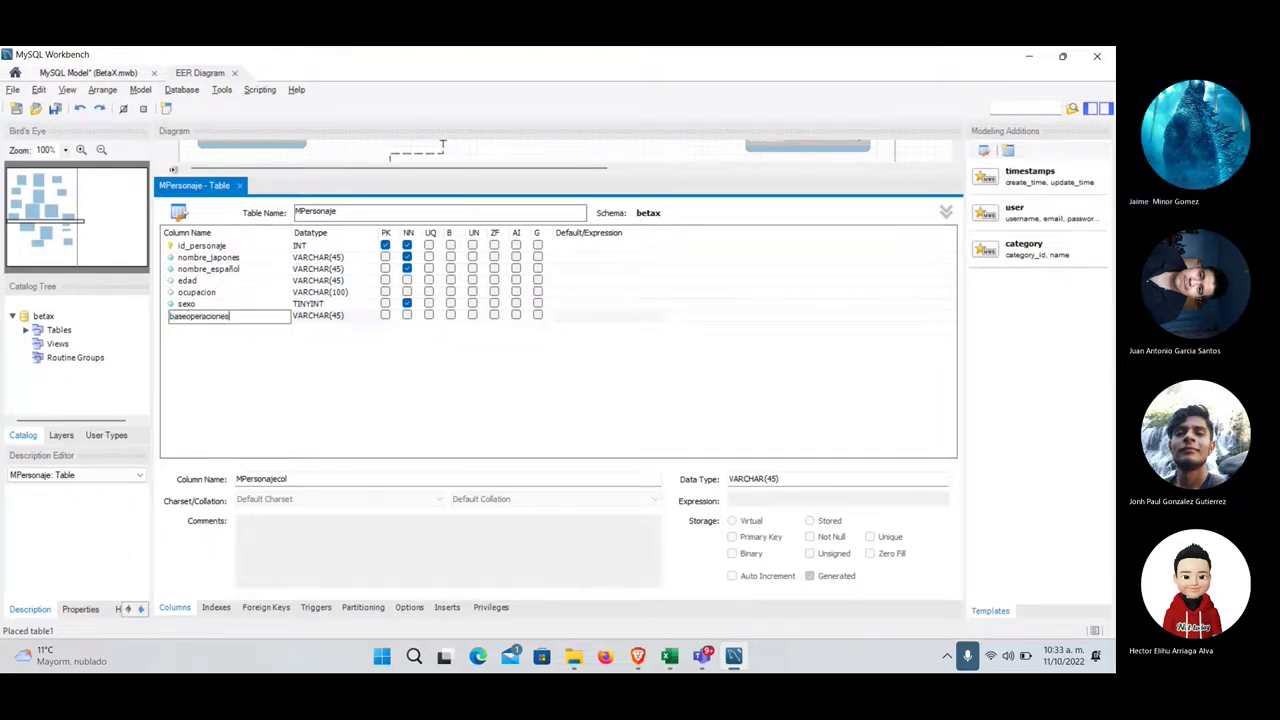
- Set the baseoperaciones column's datatype to VARCHAR(100)
left_click(345, 317)
left_click(345, 316)
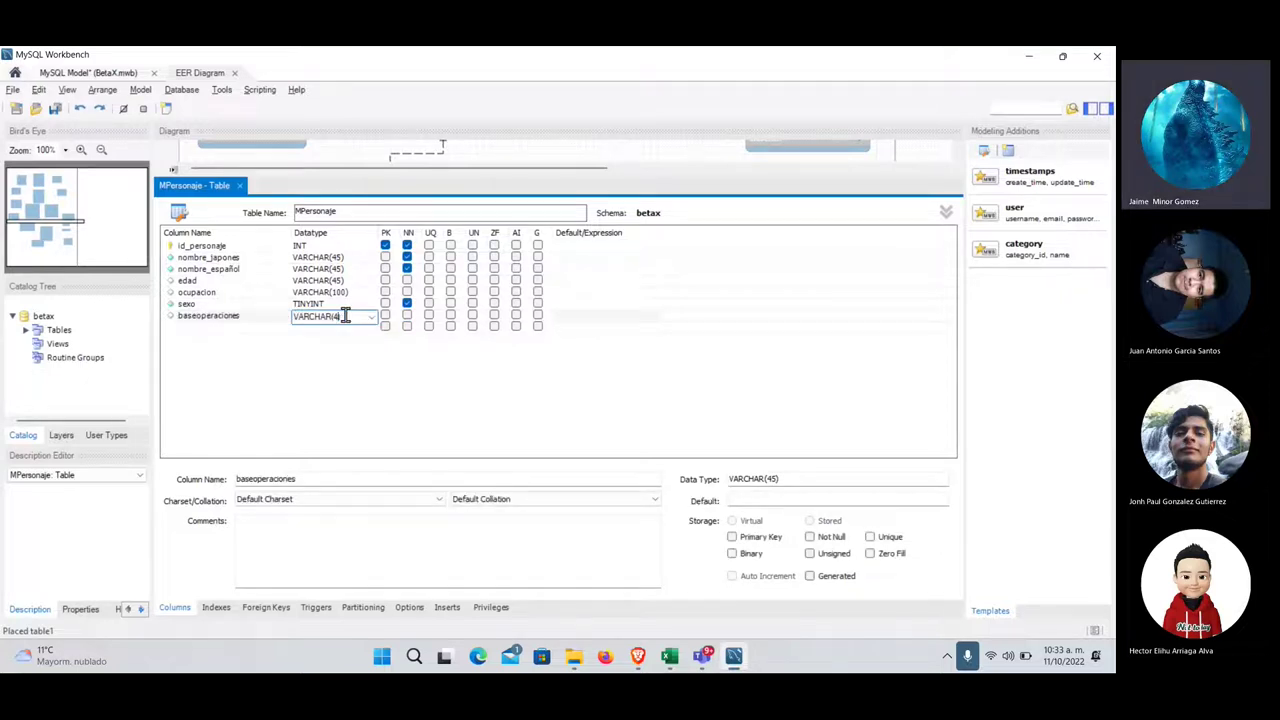
key("BackSpace")
key("BackSpace")
key("BackSpace")
type("100)")
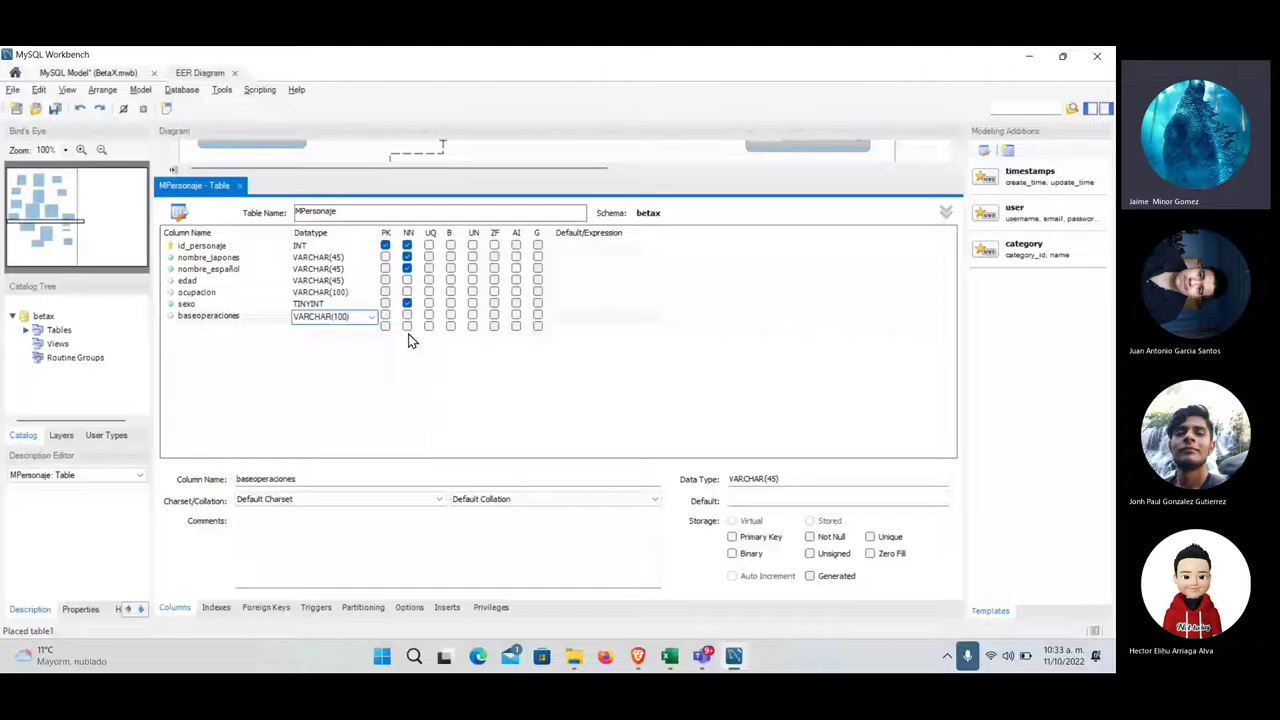
- Add a column named poderes to MPersonaje with the datatype VARCHAR(450)
left_click(224, 329)
left_click(224, 331)
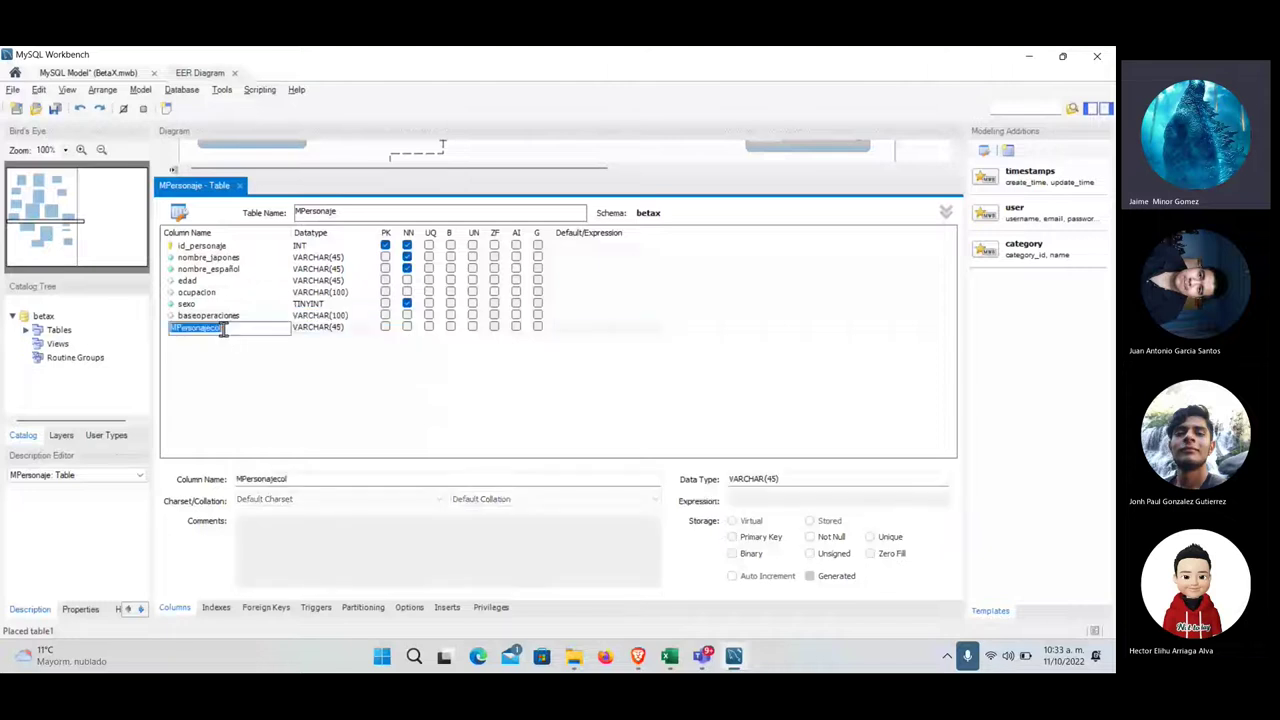
type("poderes")
left_click(330, 328)
left_click(336, 328)
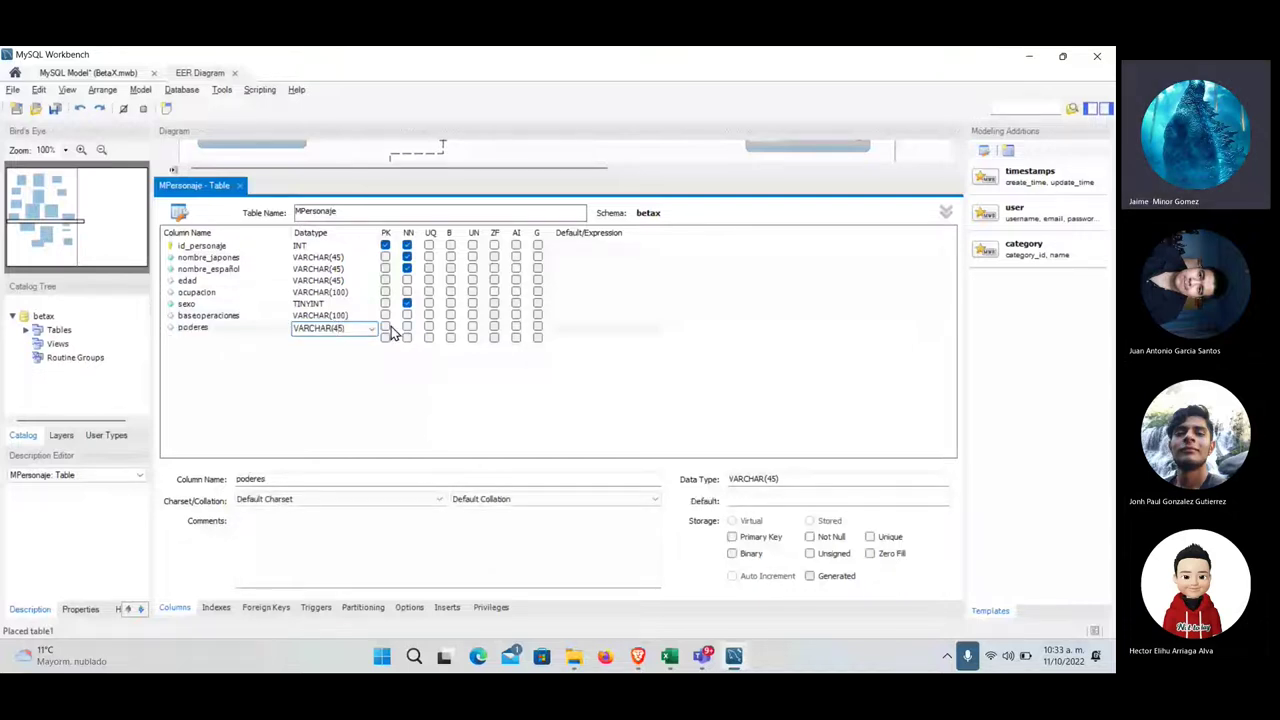
type("0")
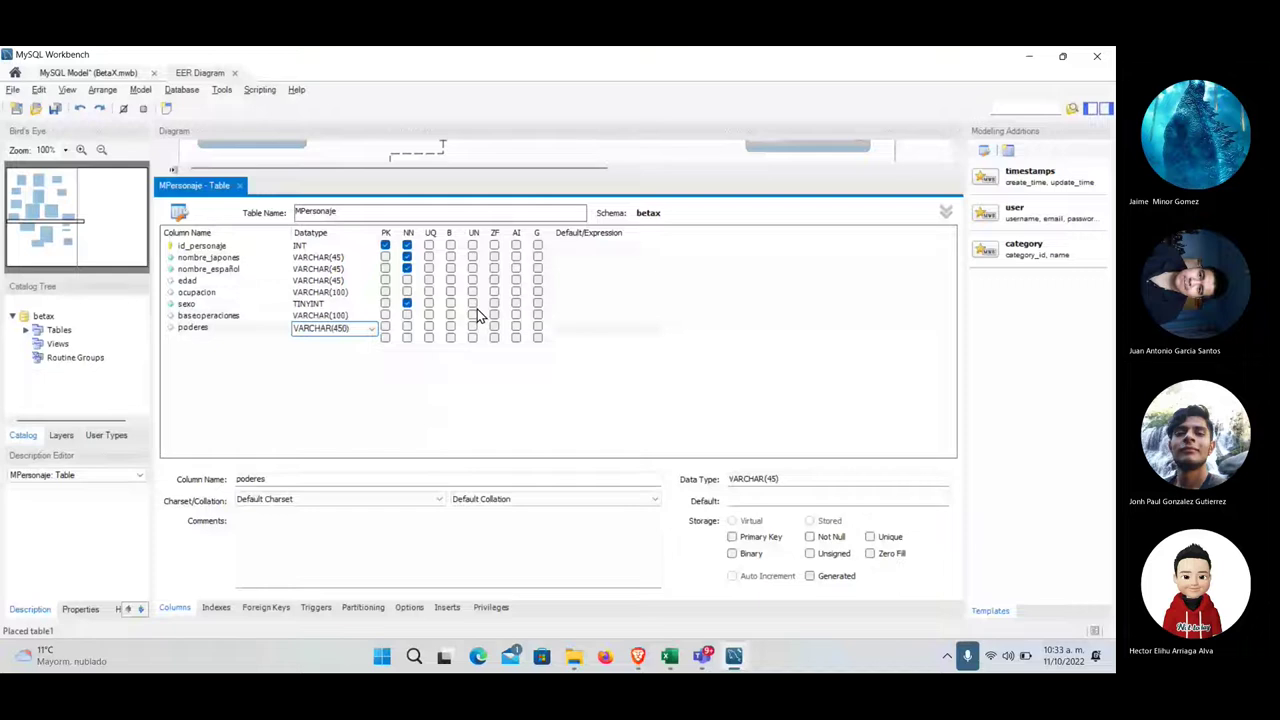
- Add a column named habilidades to MPersonaje with the datatype VARCHAR(450)
double_click(212, 340)
type("habilidades")
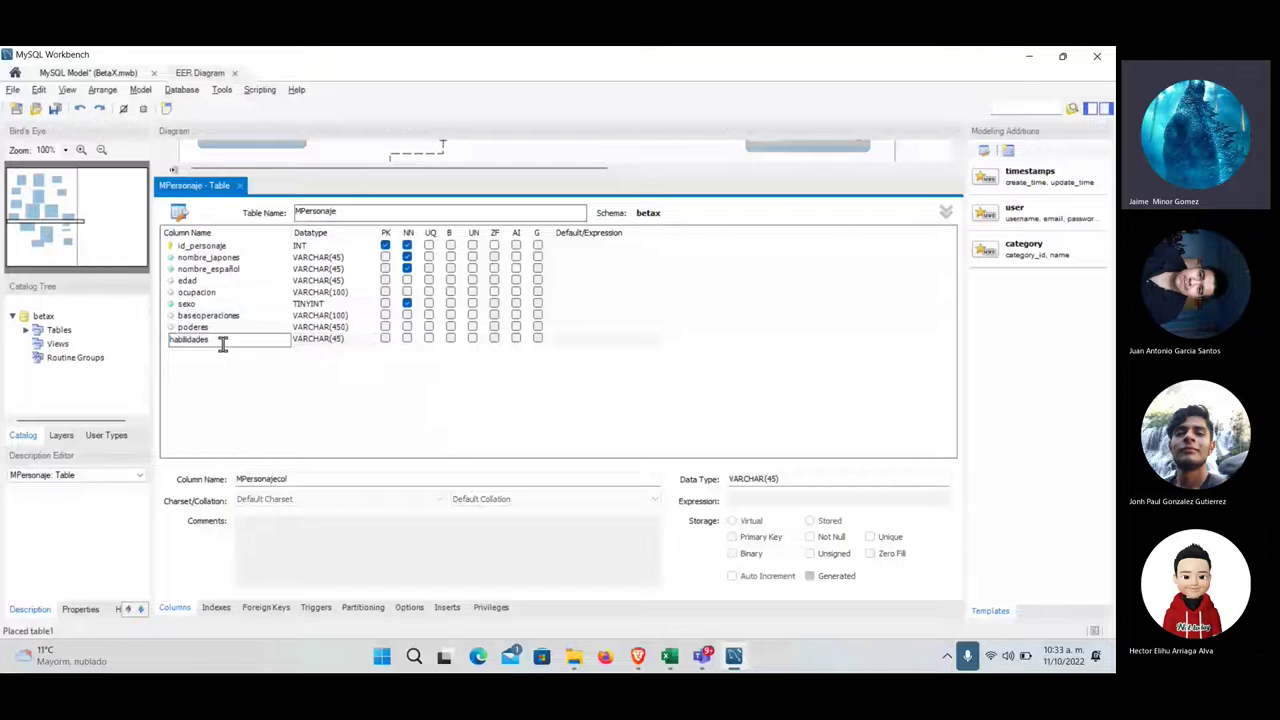
double_click(338, 344)
type("0")
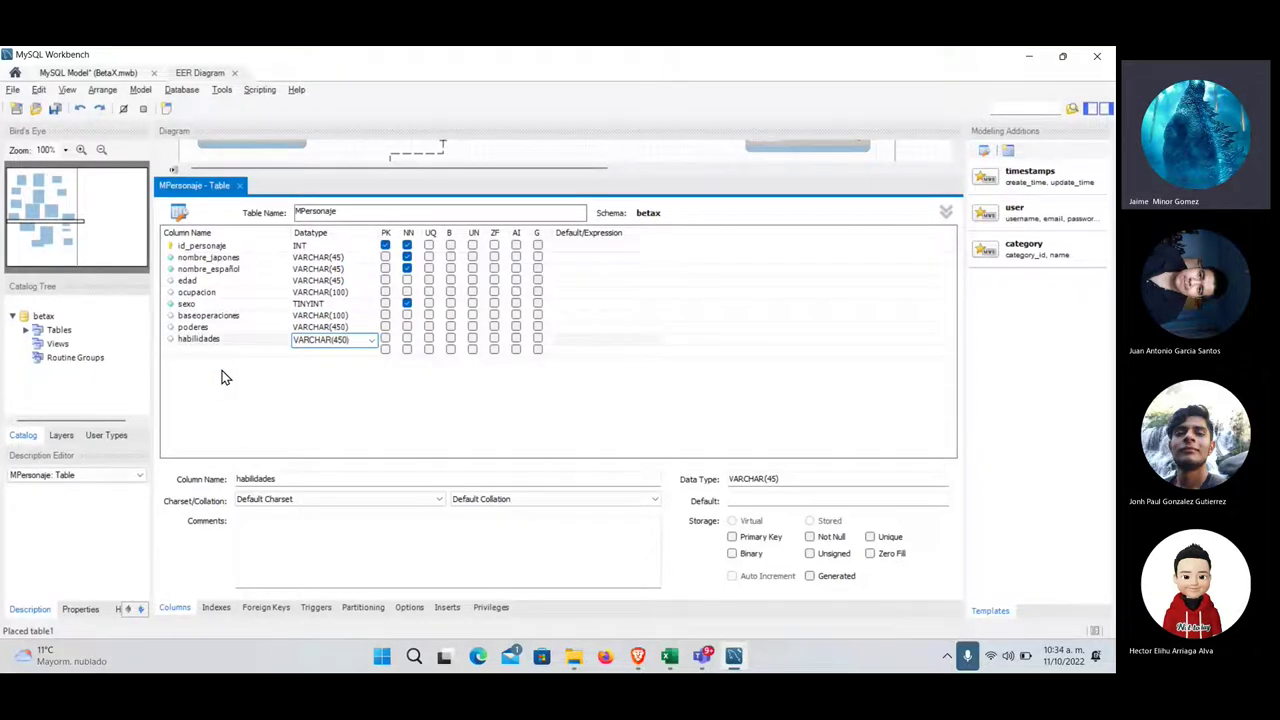
type(")")
- Review the first character sections on Wikiwand for further attributes, and return to MySQL Workbench to close the MPersonaje editor
key("alt+Tab")
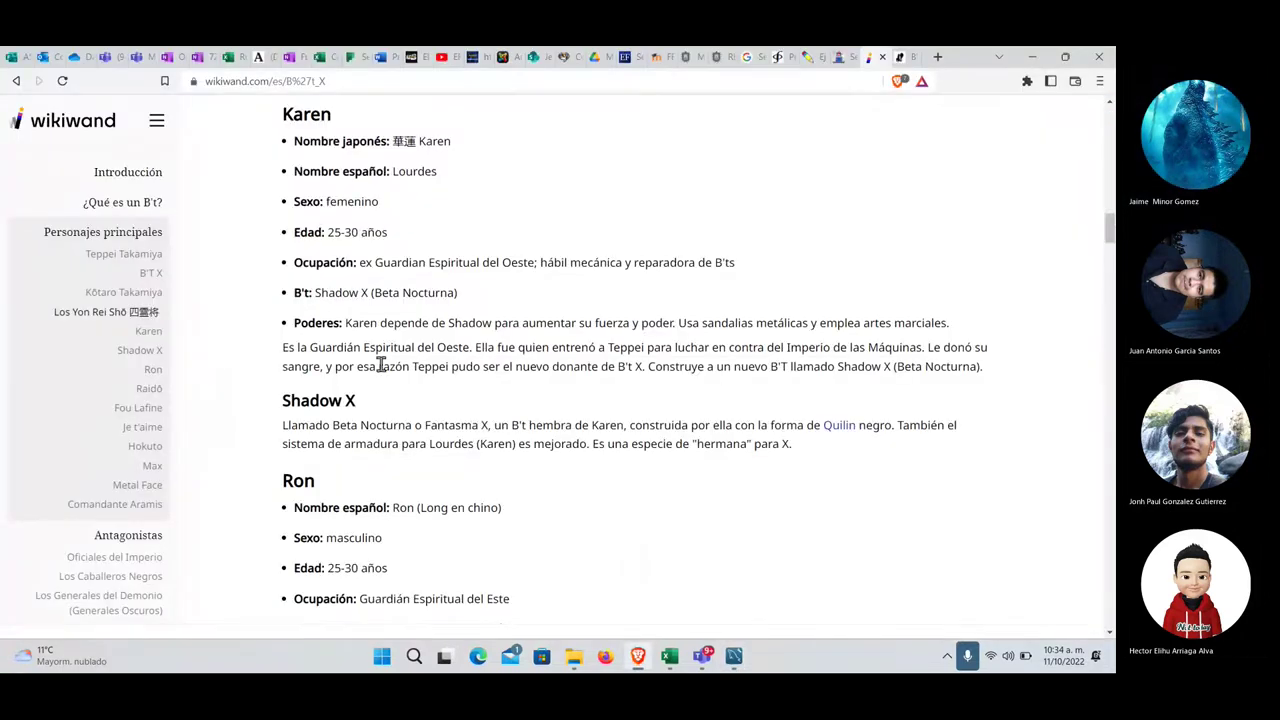
scroll(380, 368, "up", 15)
scroll(380, 372, "up", 3)
scroll(380, 368, "down", 2)
key("alt+Tab")
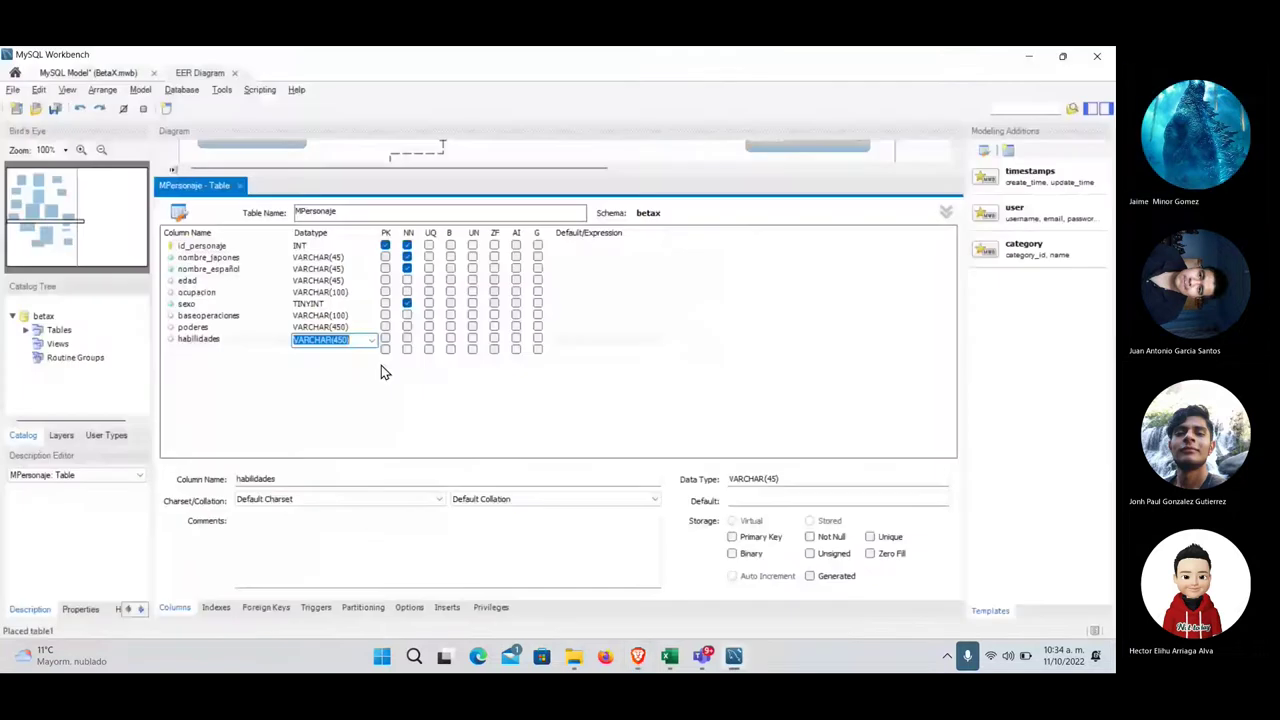
left_click(240, 187)
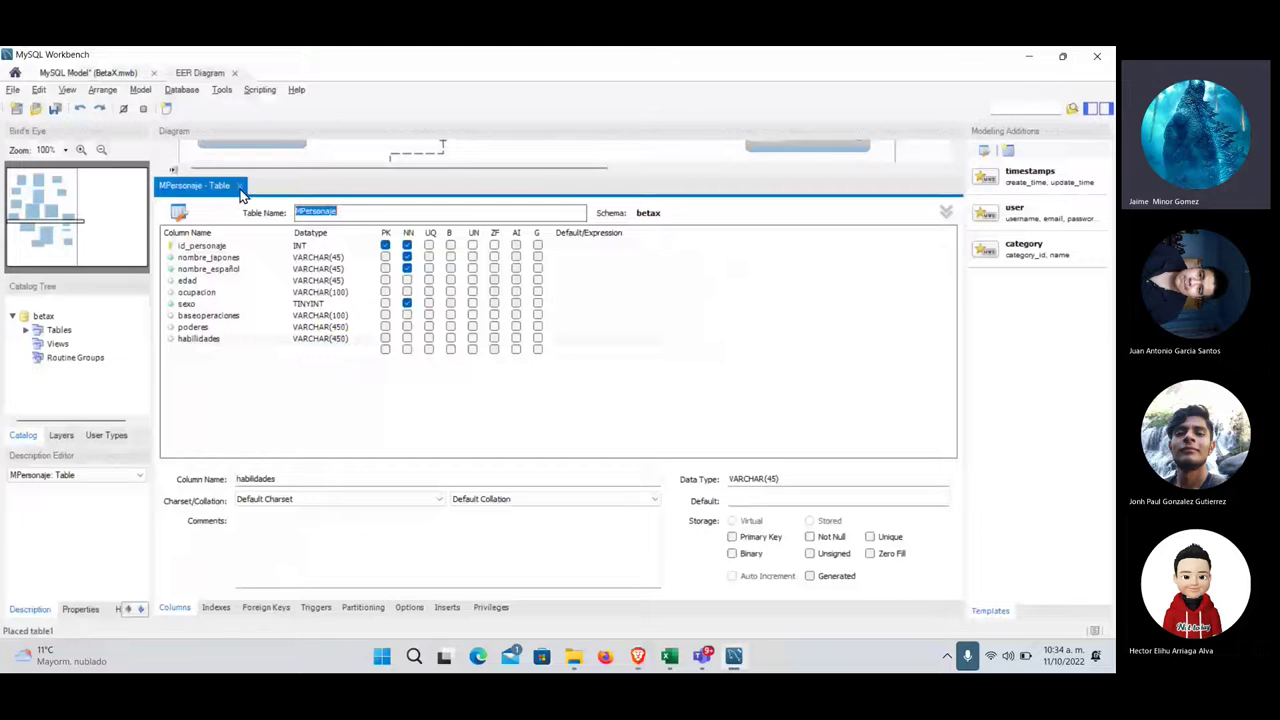
- Add a row to the CTipoPersonaje table's inserts with id_tper 4 and descripcion_tper Beta
left_click(460, 403)
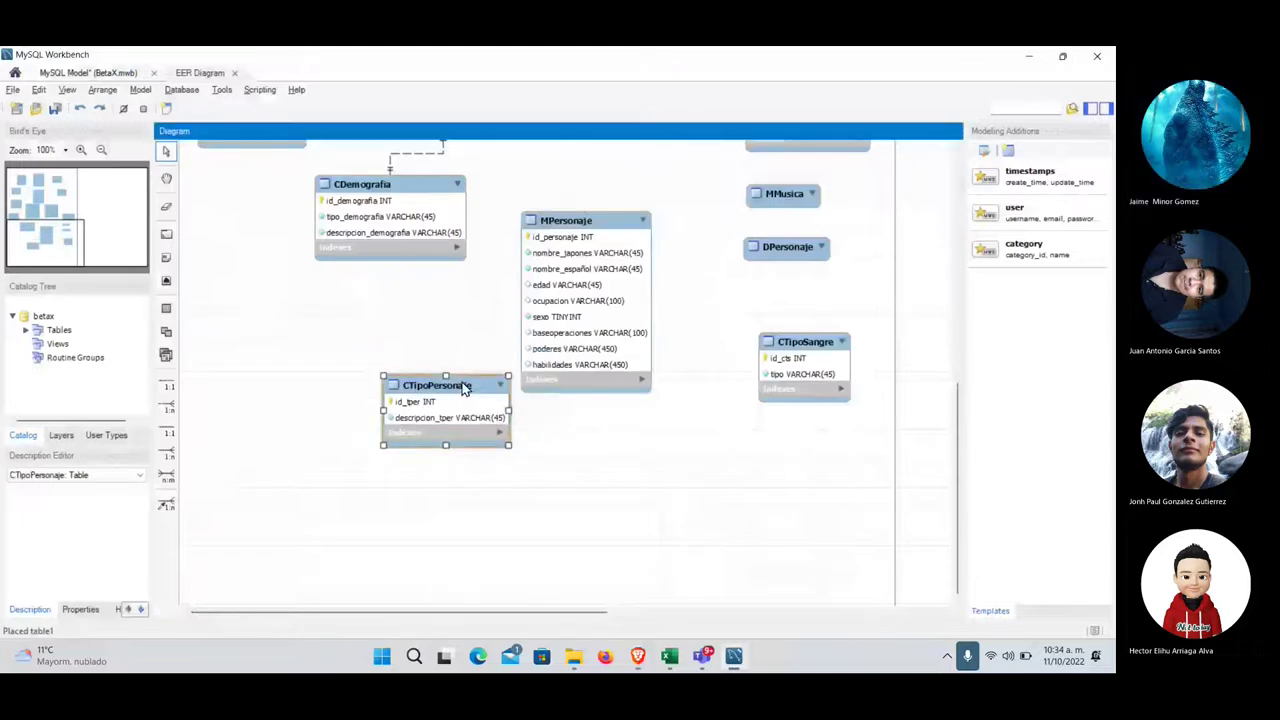
double_click(463, 389)
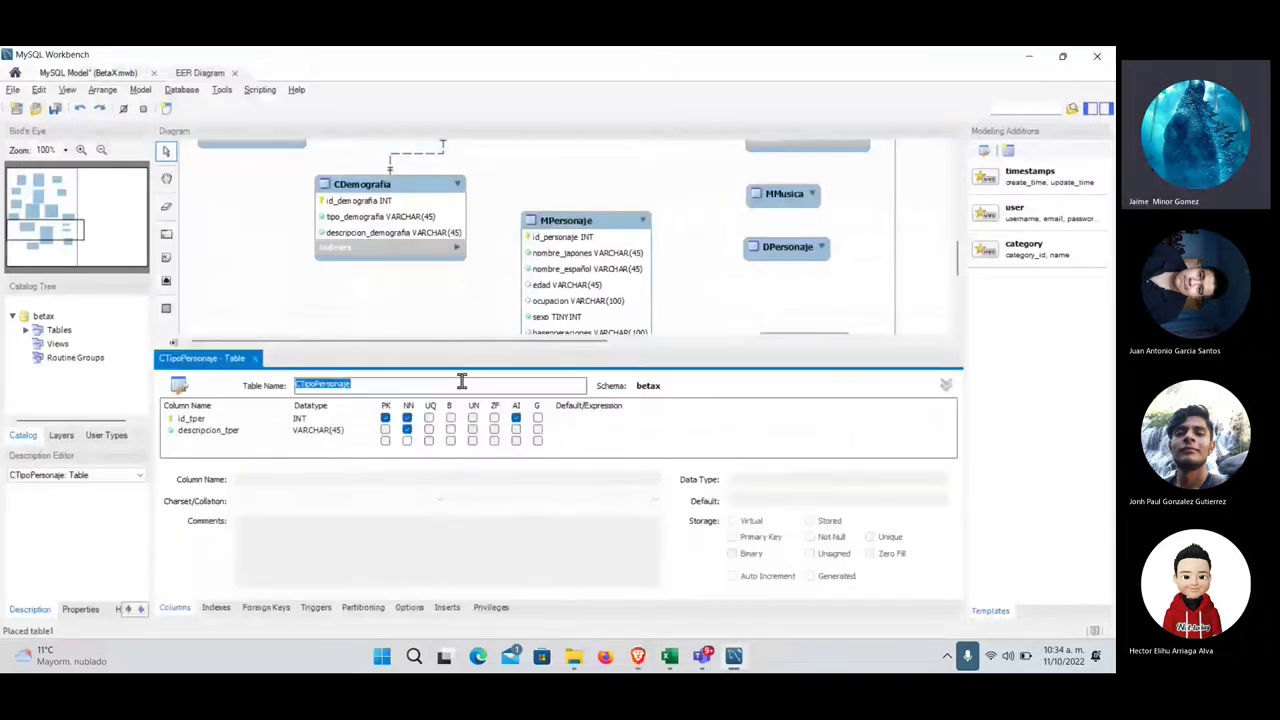
left_click(445, 606)
left_click(182, 485)
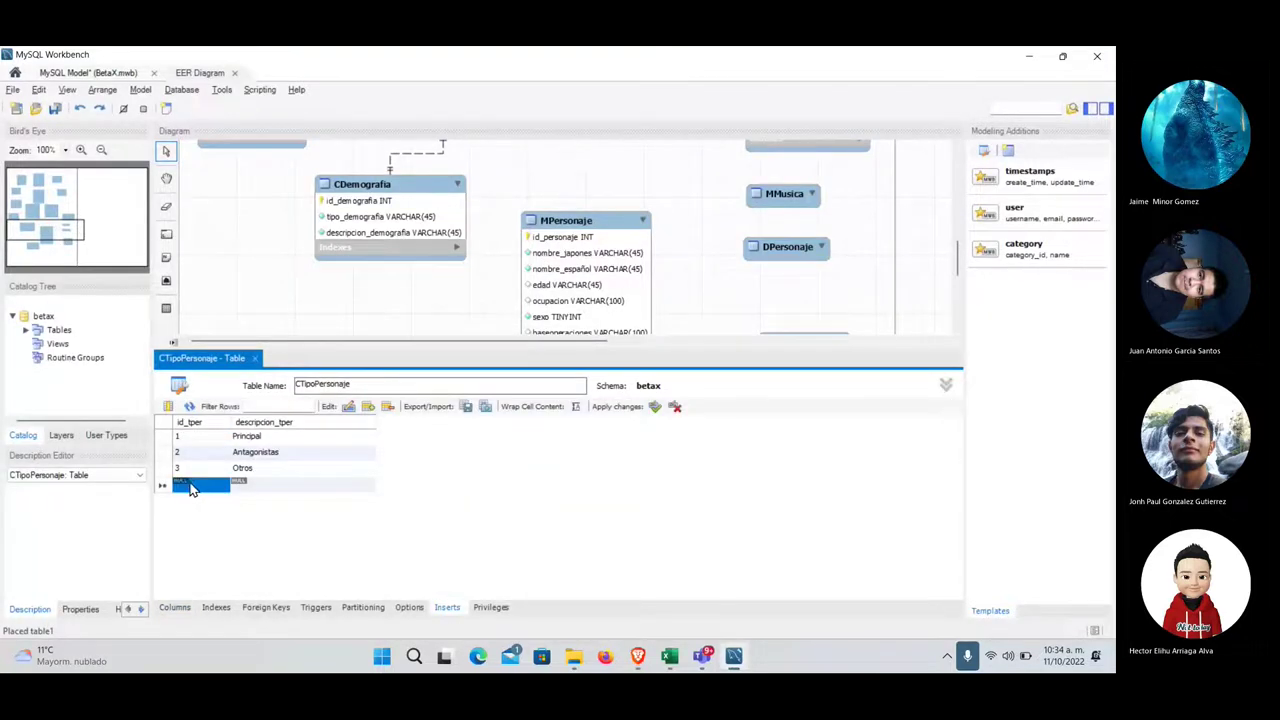
type("4")
left_click(296, 484)
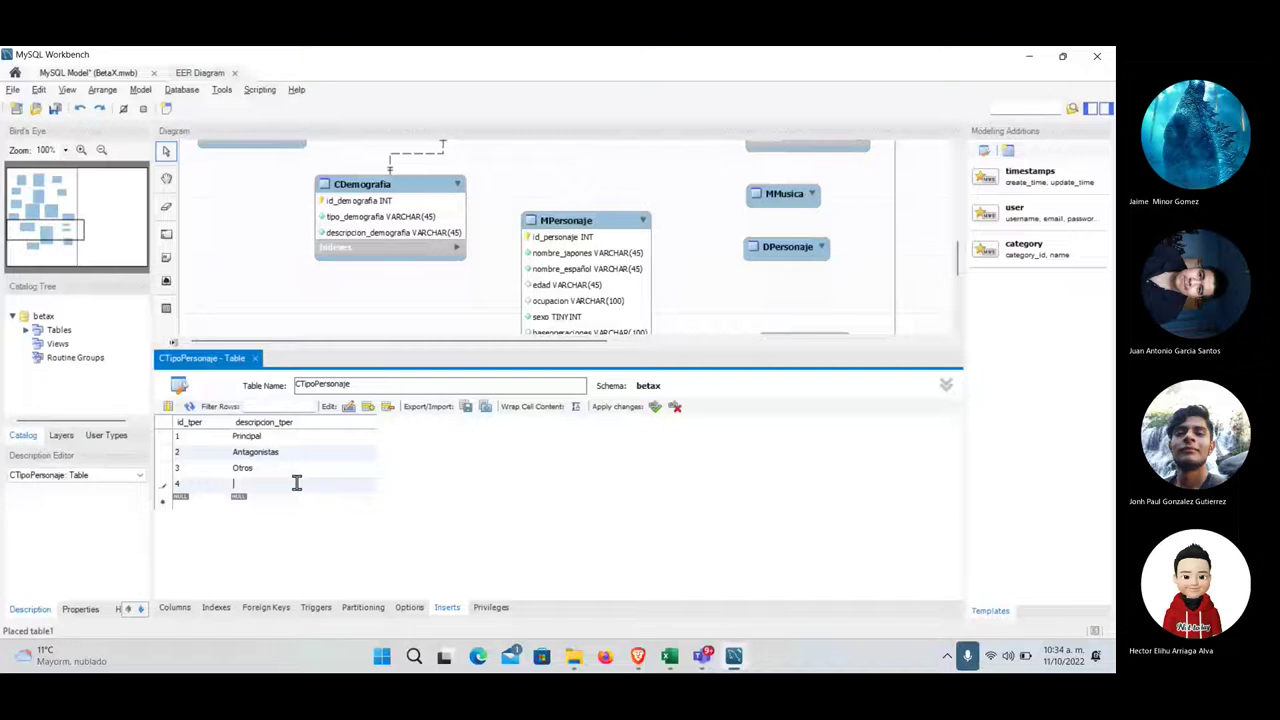
type("Beta")
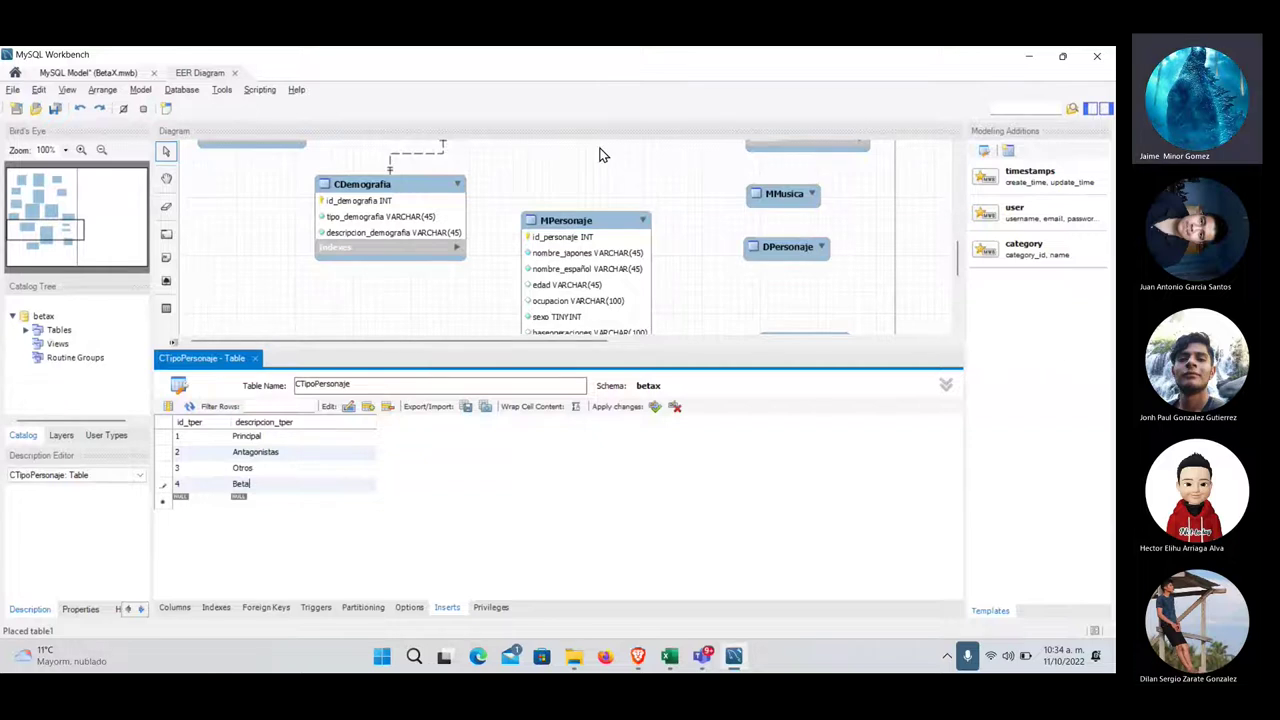
- Open MPersonaje's column definitions and check the B't attribute in the Kōtaro Takamiya entry on Wikiwand before returning to MySQL Workbench
double_click(580, 265)
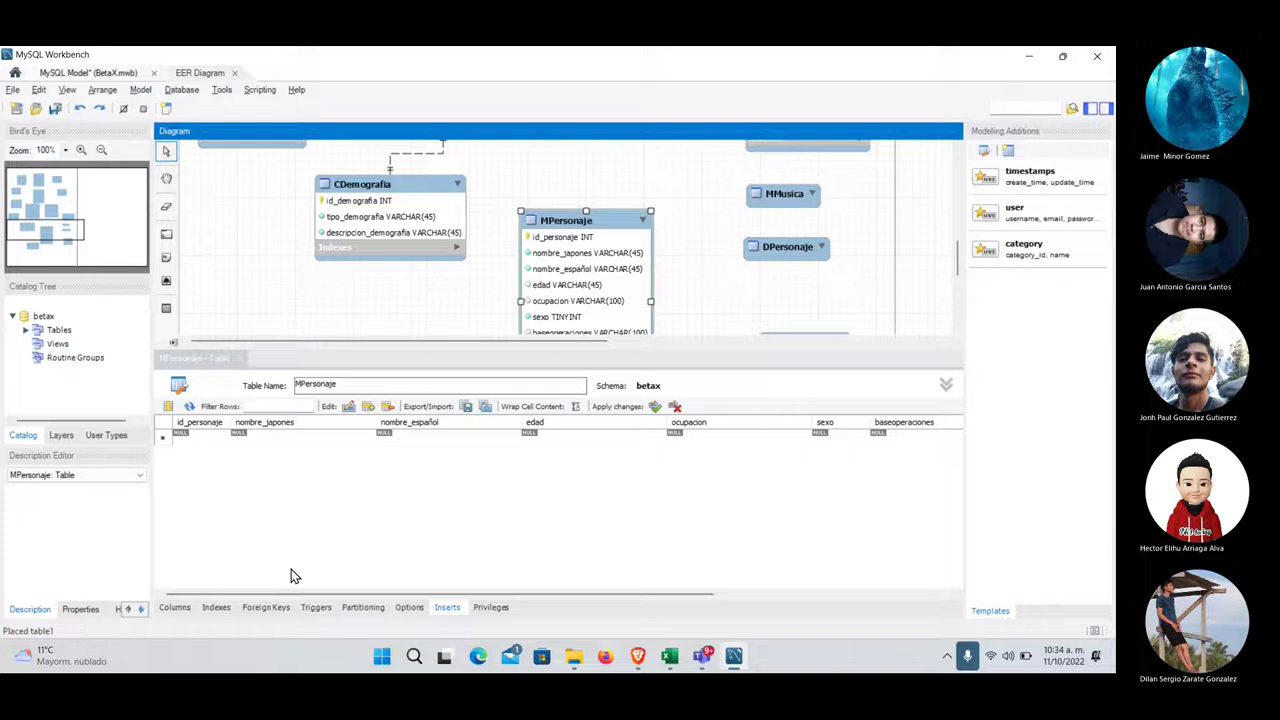
left_click(175, 608)
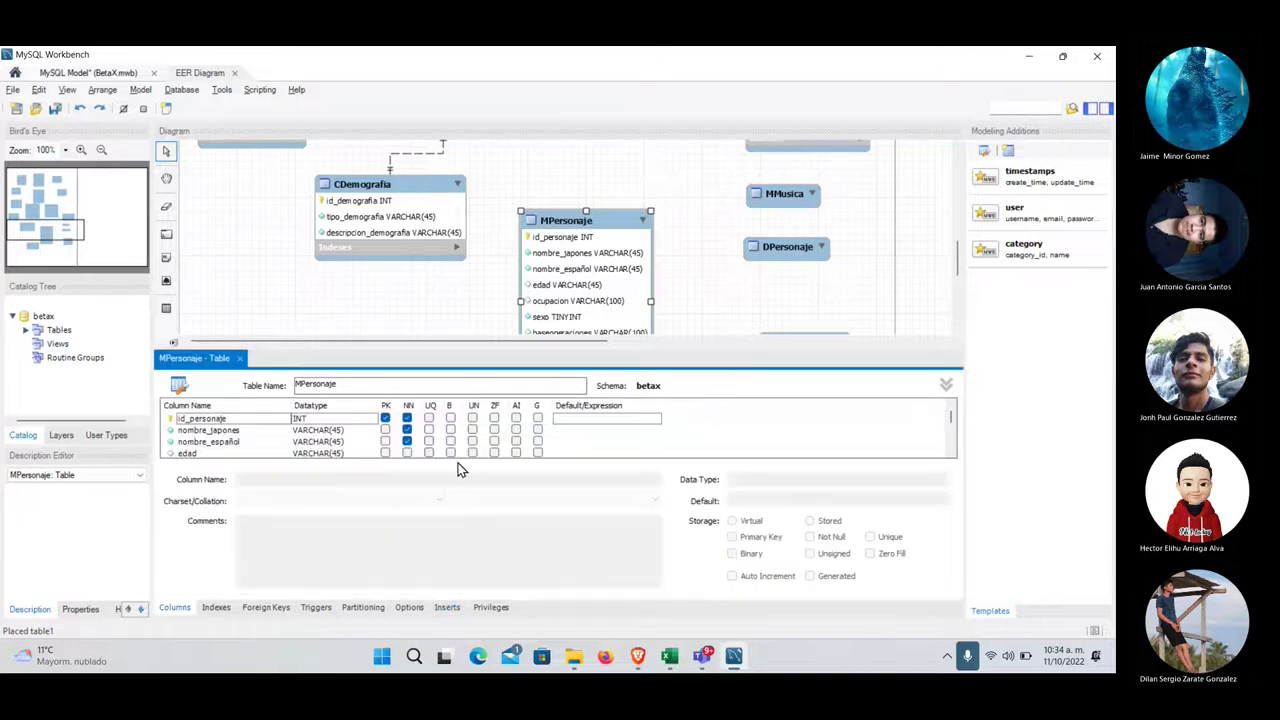
key("alt+Tab")
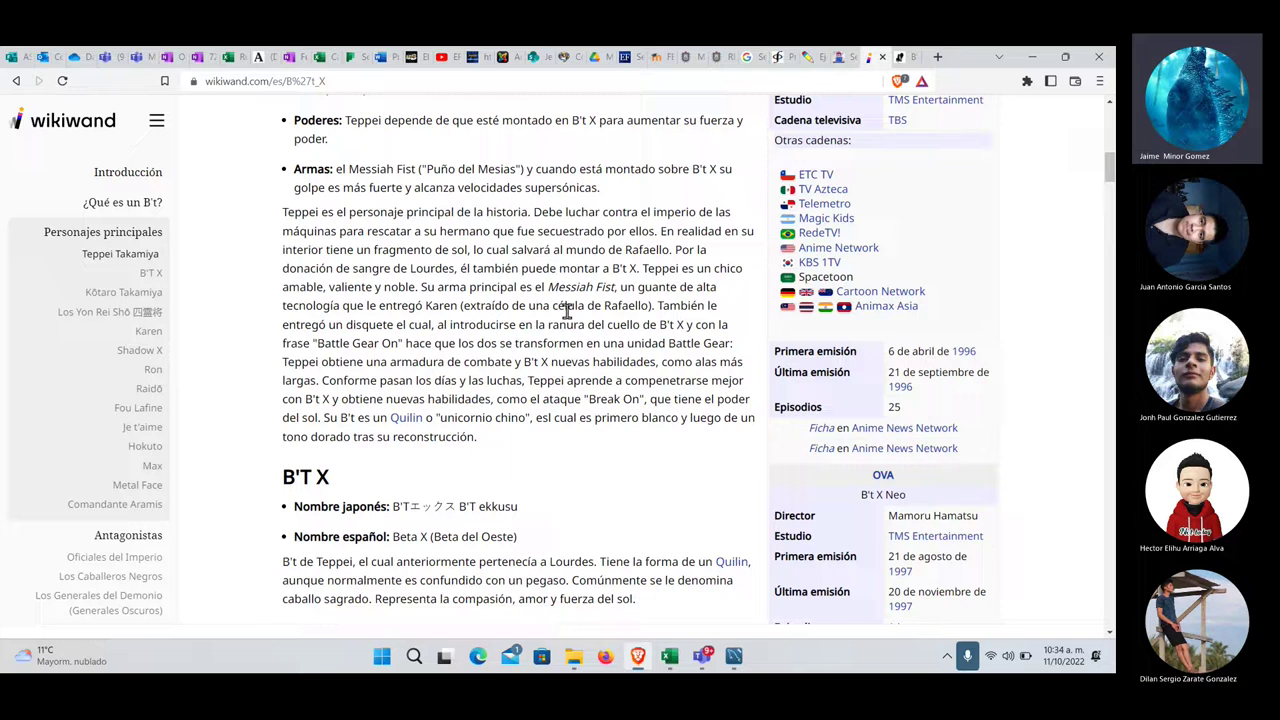
scroll(566, 311, "down", 5)
left_click_drag(293, 358, 346, 363)
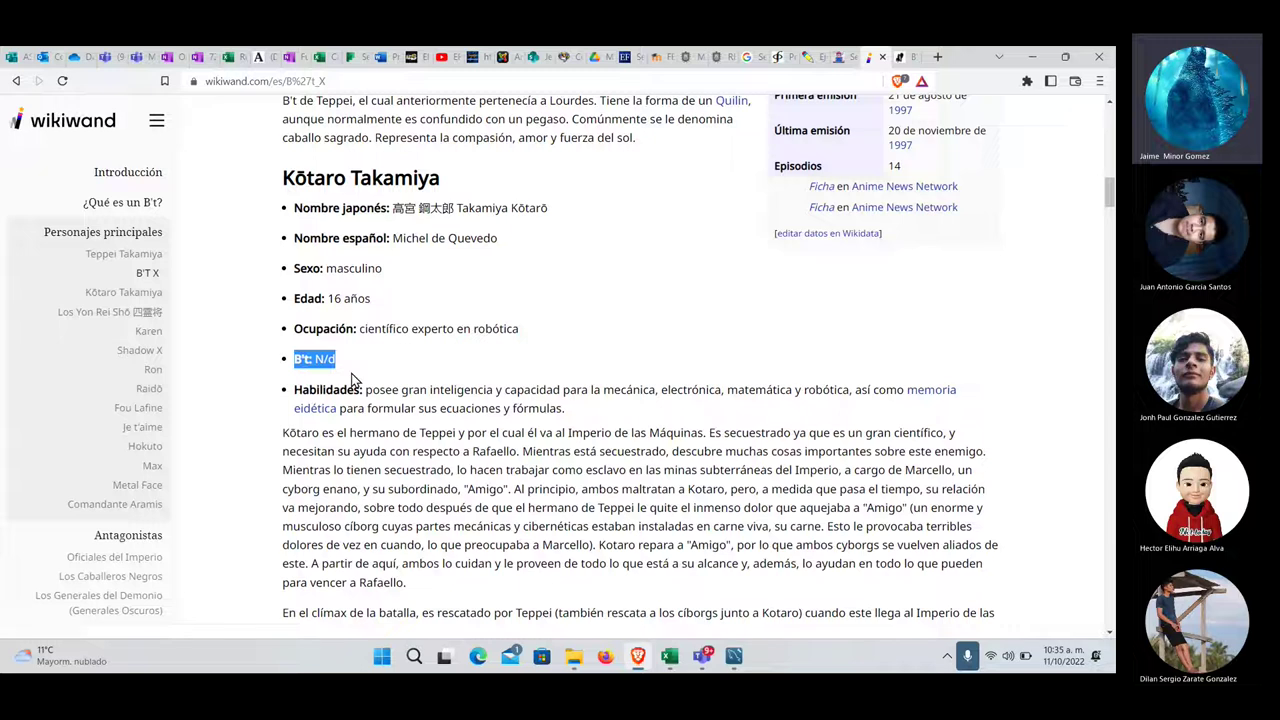
key("alt+Tab")
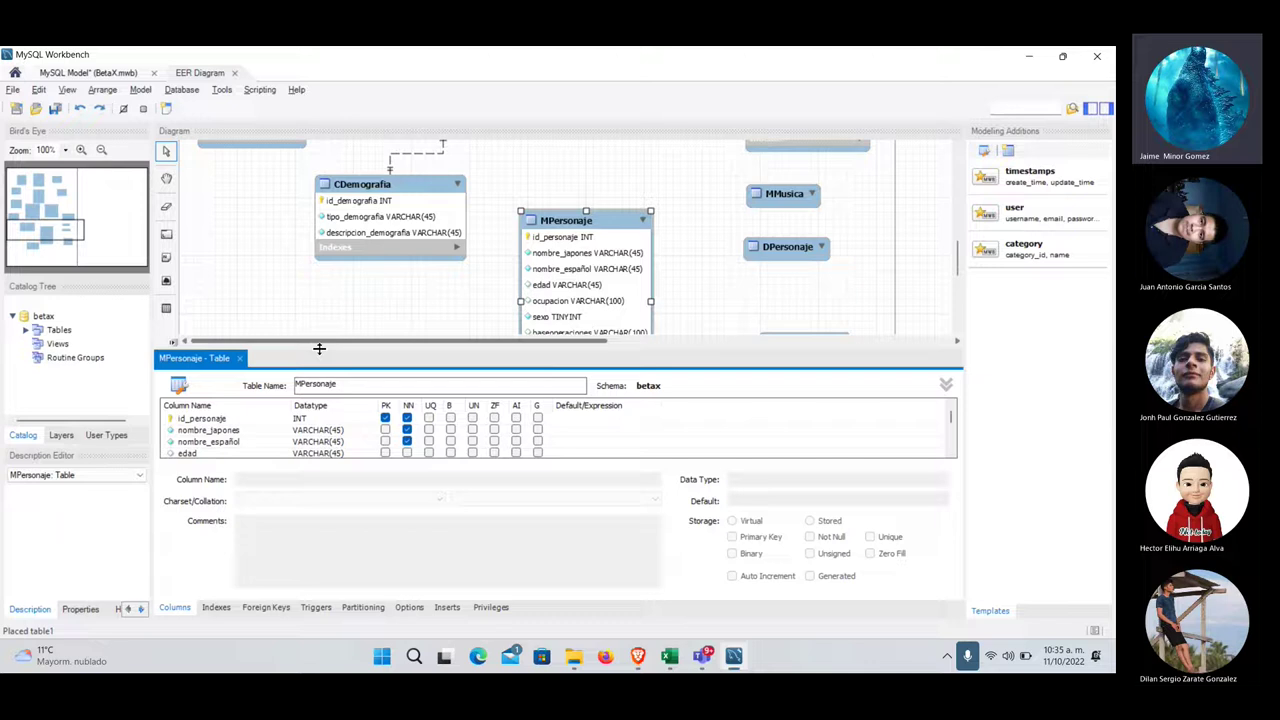
- Enlarge the MPersonaje editor, add a VARCHAR(45) column named vehiculo_beta and close the editor
left_click_drag(320, 356, 337, 214)
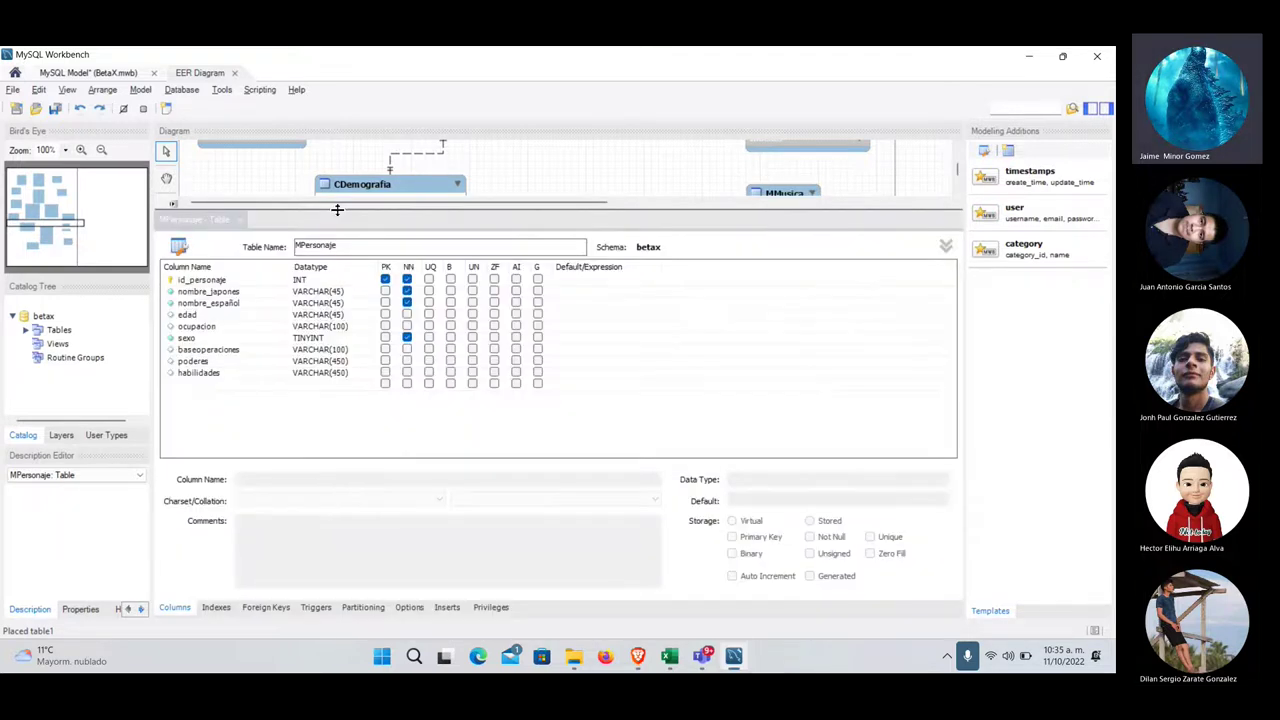
left_click(205, 386)
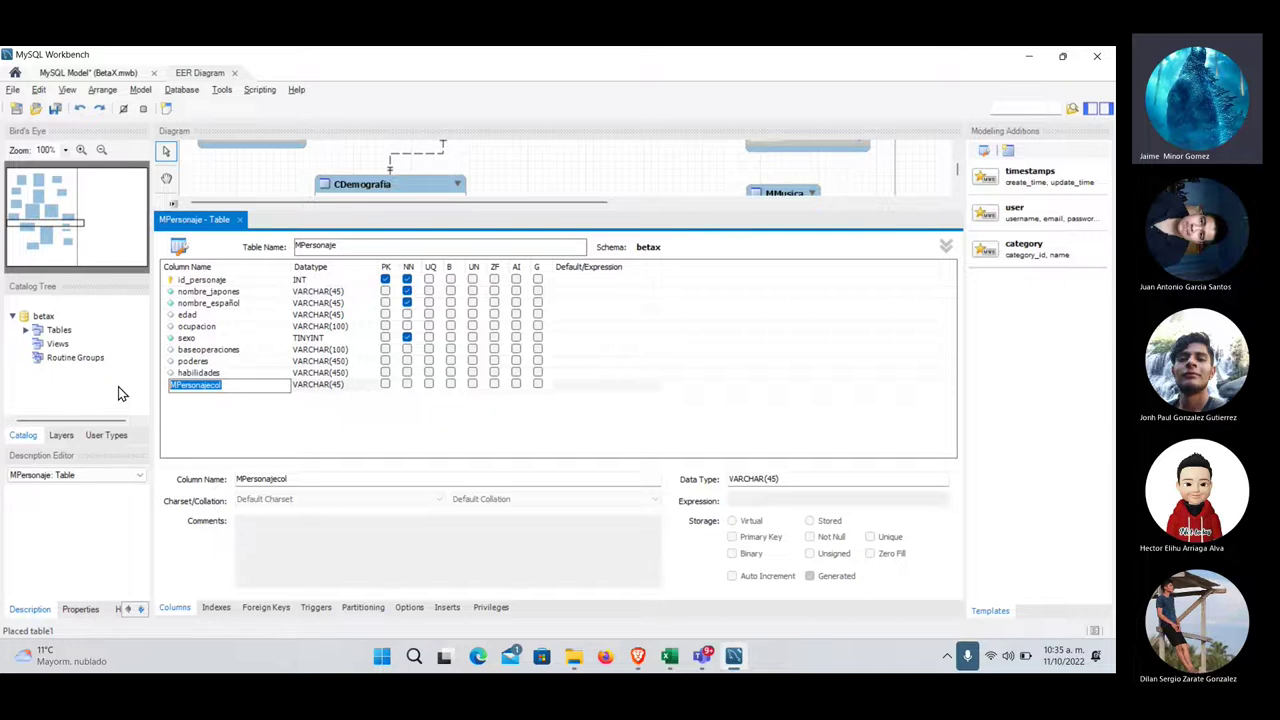
type("vehiculo")
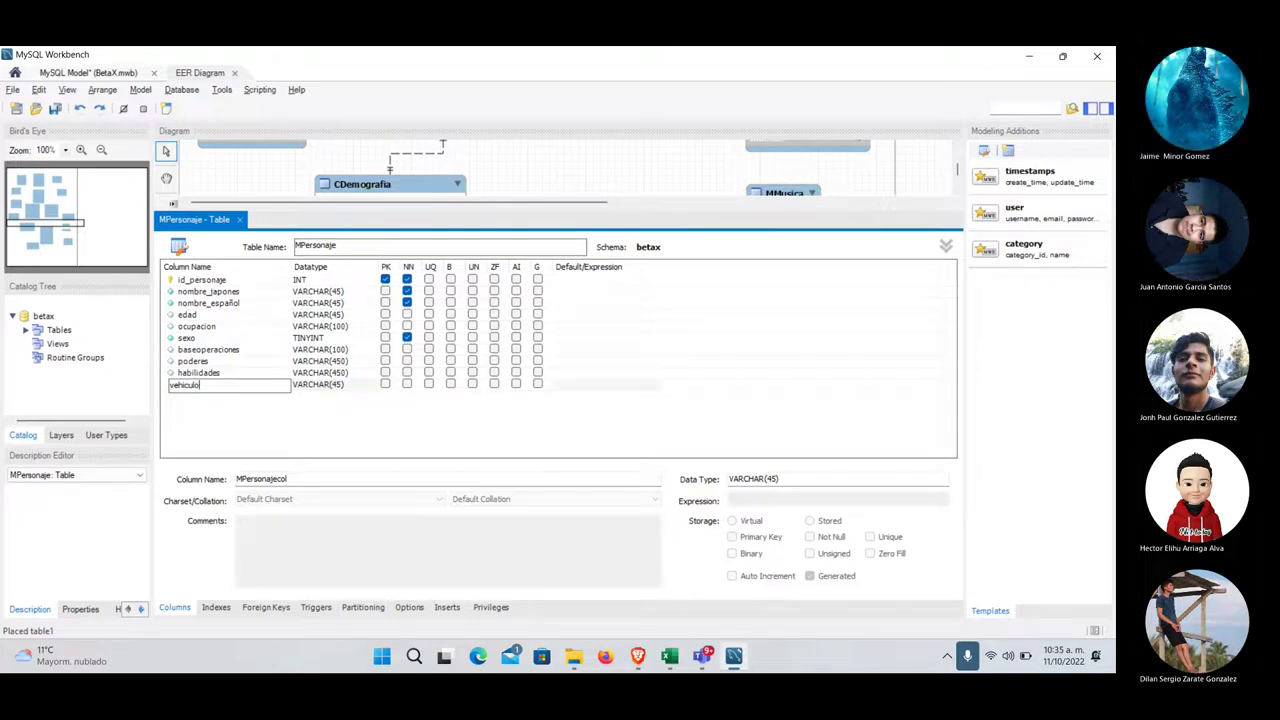
type("_beta")
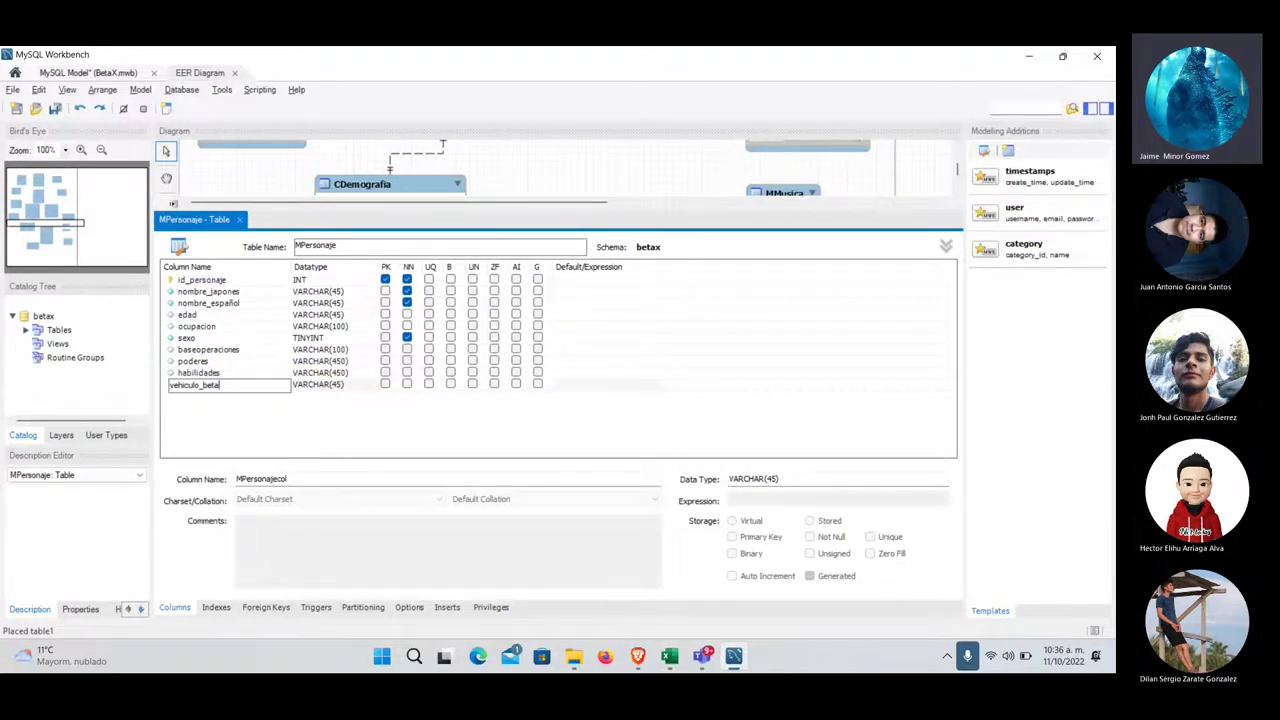
left_click(240, 221)
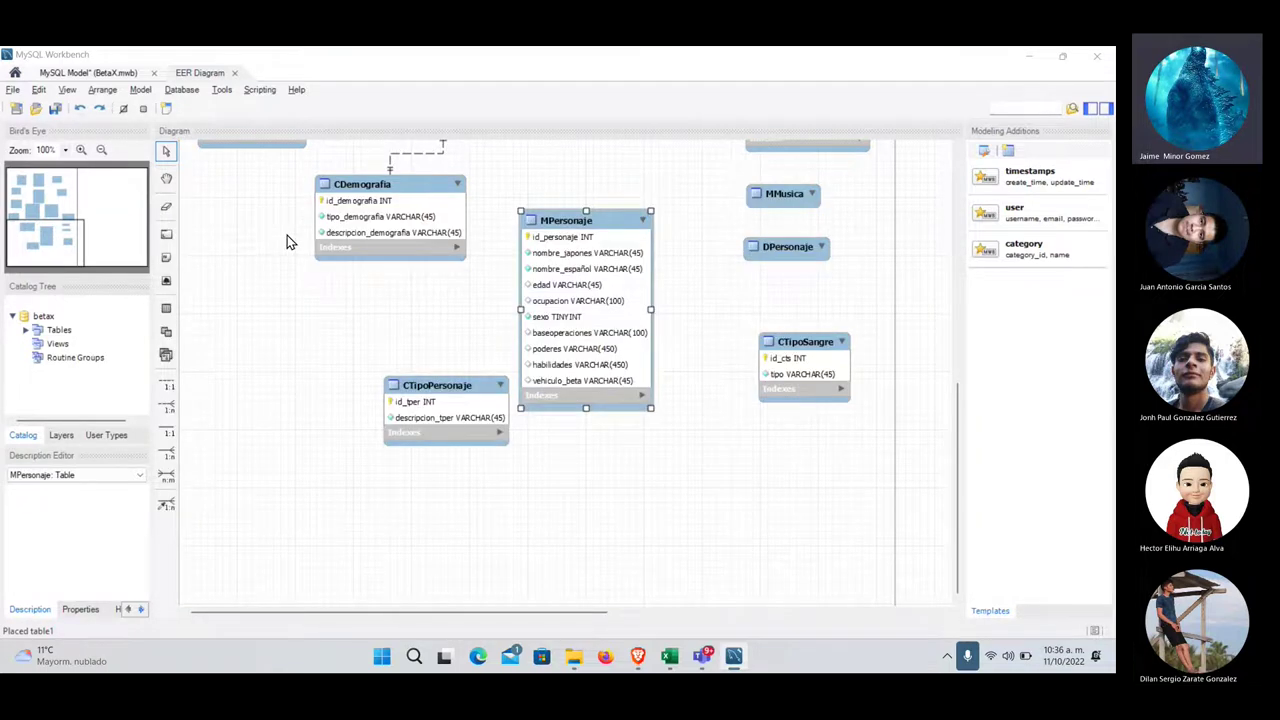
- Move the DPersonaje table nearer to MPersonaje and give it an INT column named id_dper
left_click_drag(796, 256, 754, 258)
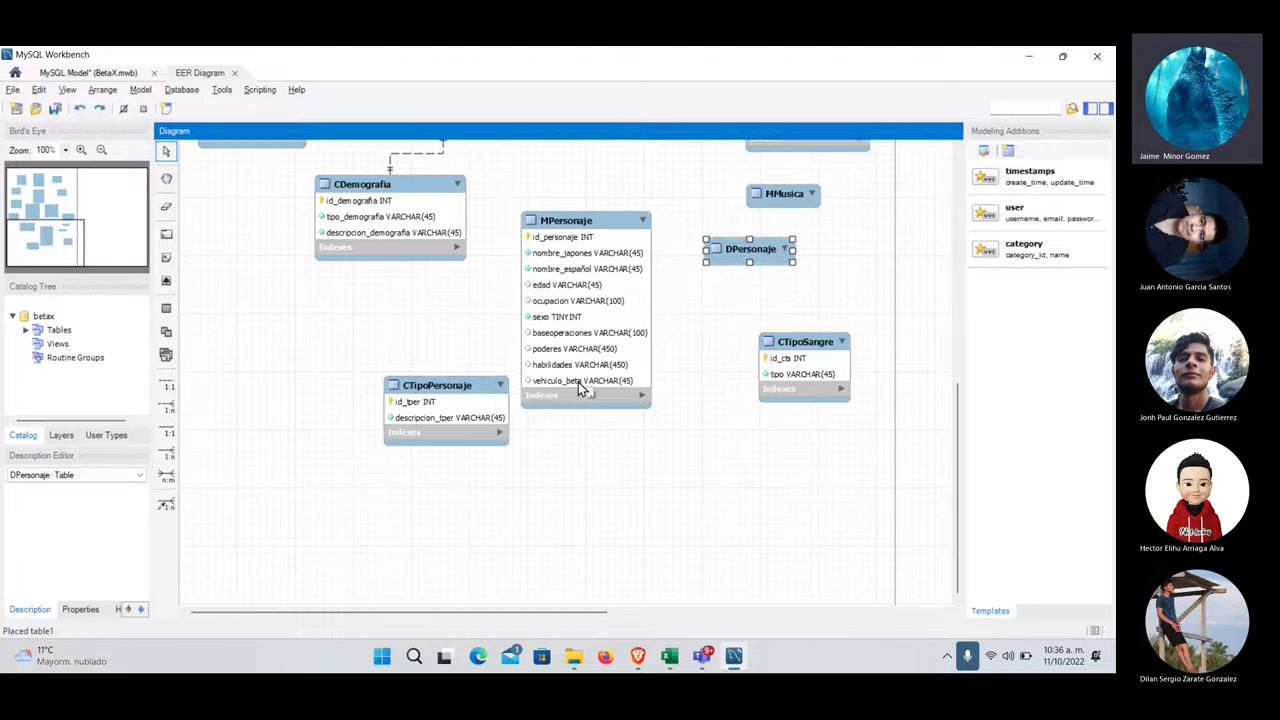
double_click(760, 257)
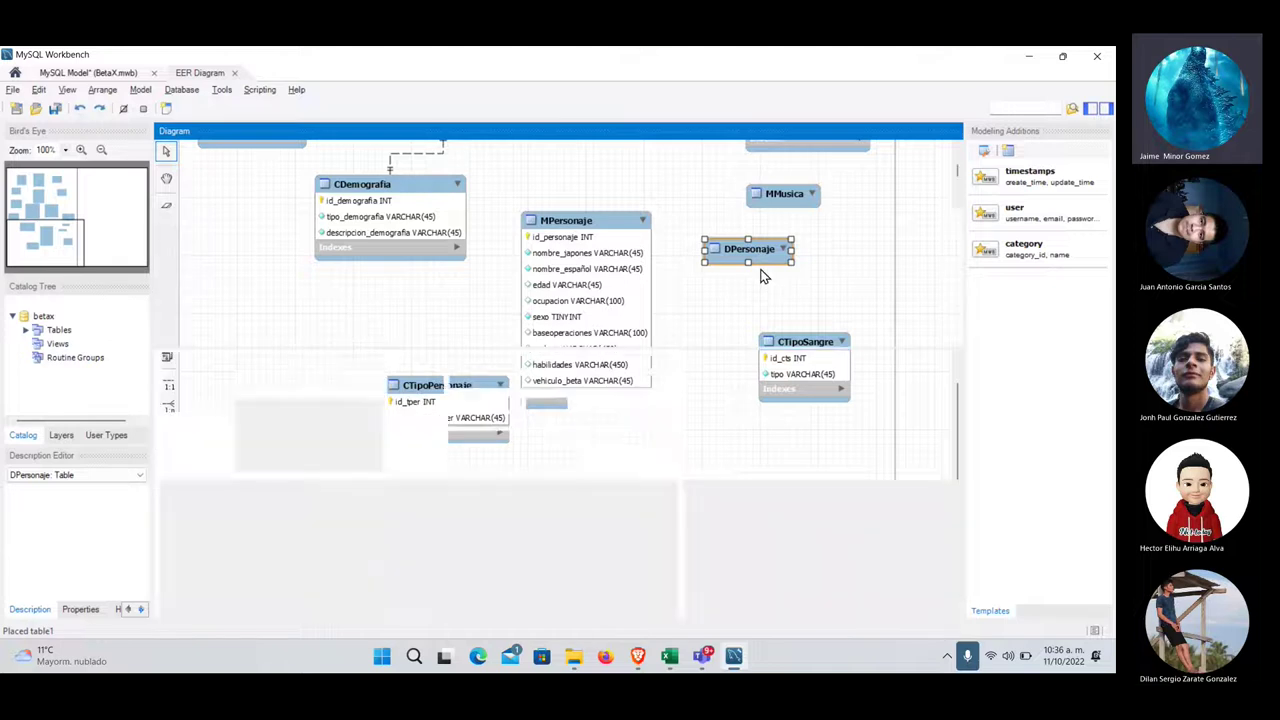
double_click(245, 421)
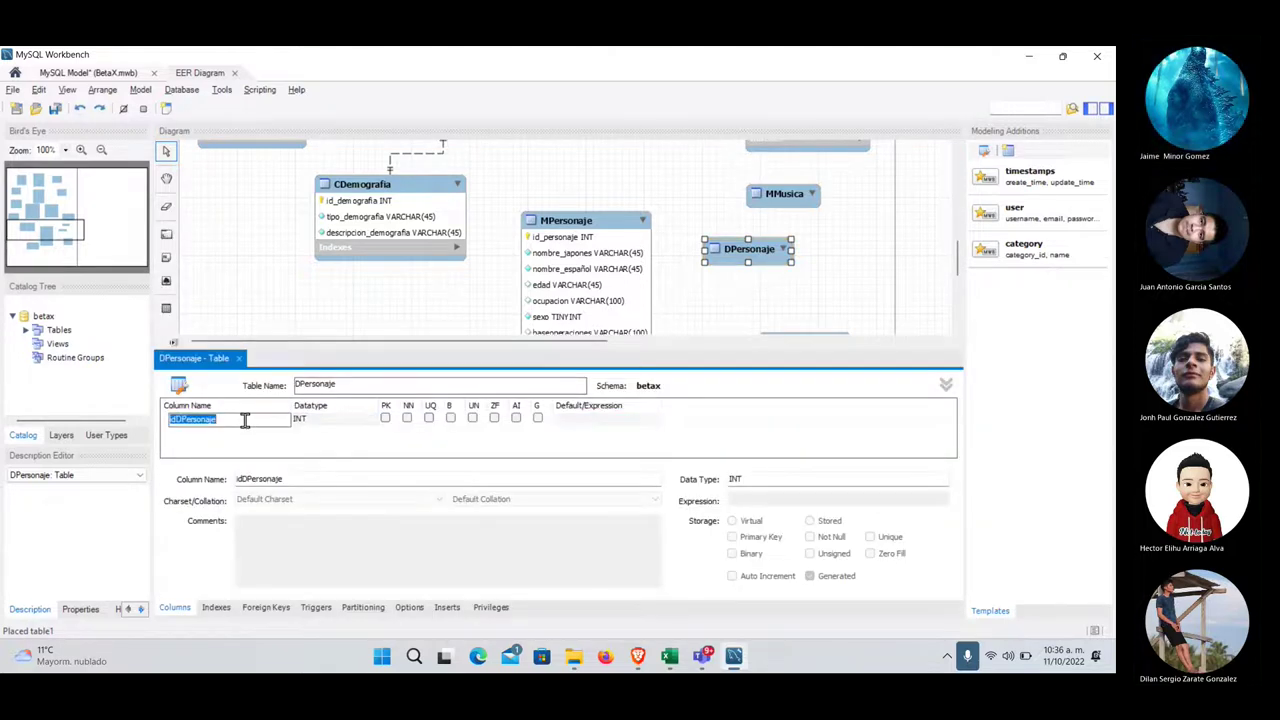
type("id_dper")
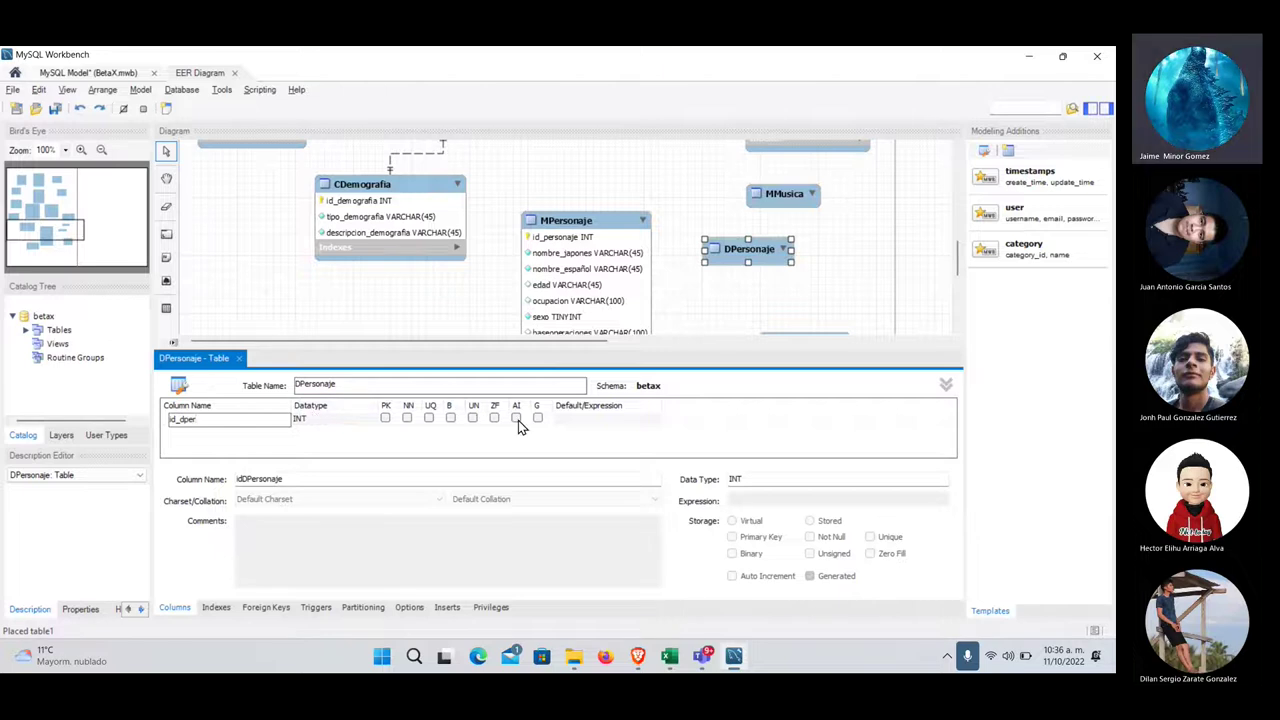
left_click(239, 358)
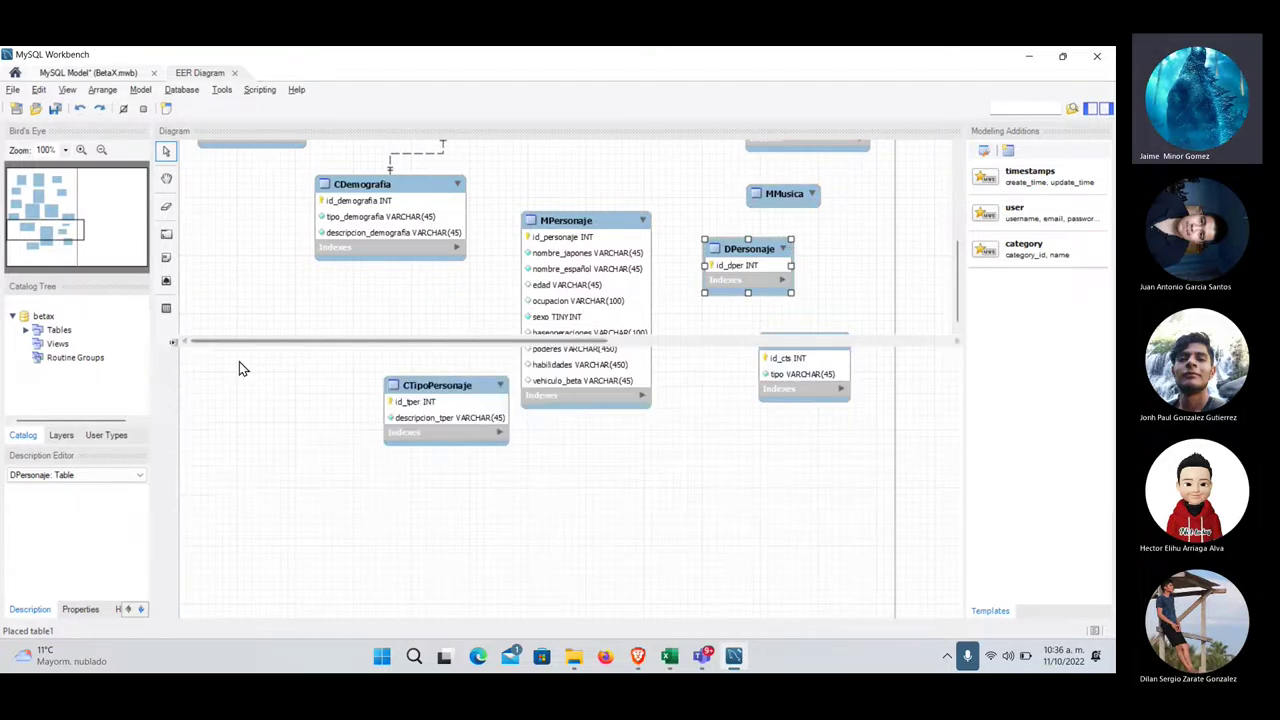
- Reposition CTipoPersonaje below MPersonaje and shift CTipoSangre slightly lower to make room around DPersonaje
left_click_drag(449, 400, 660, 500)
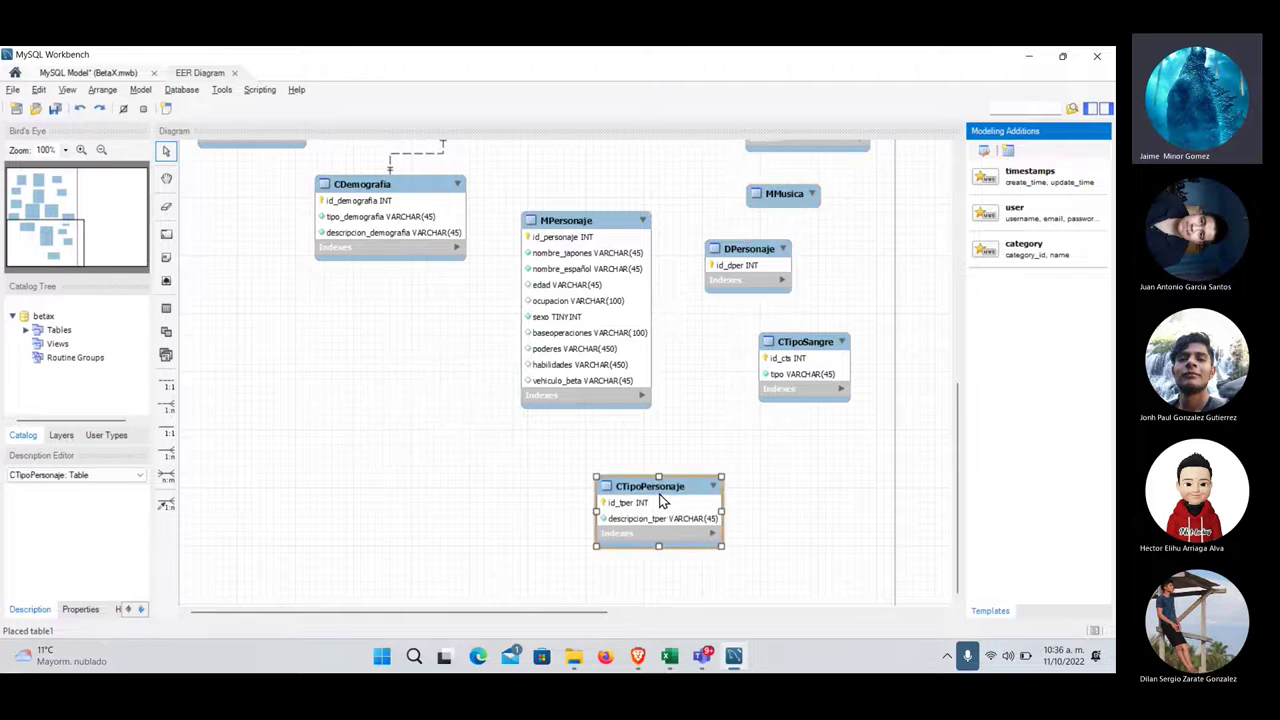
left_click(810, 330)
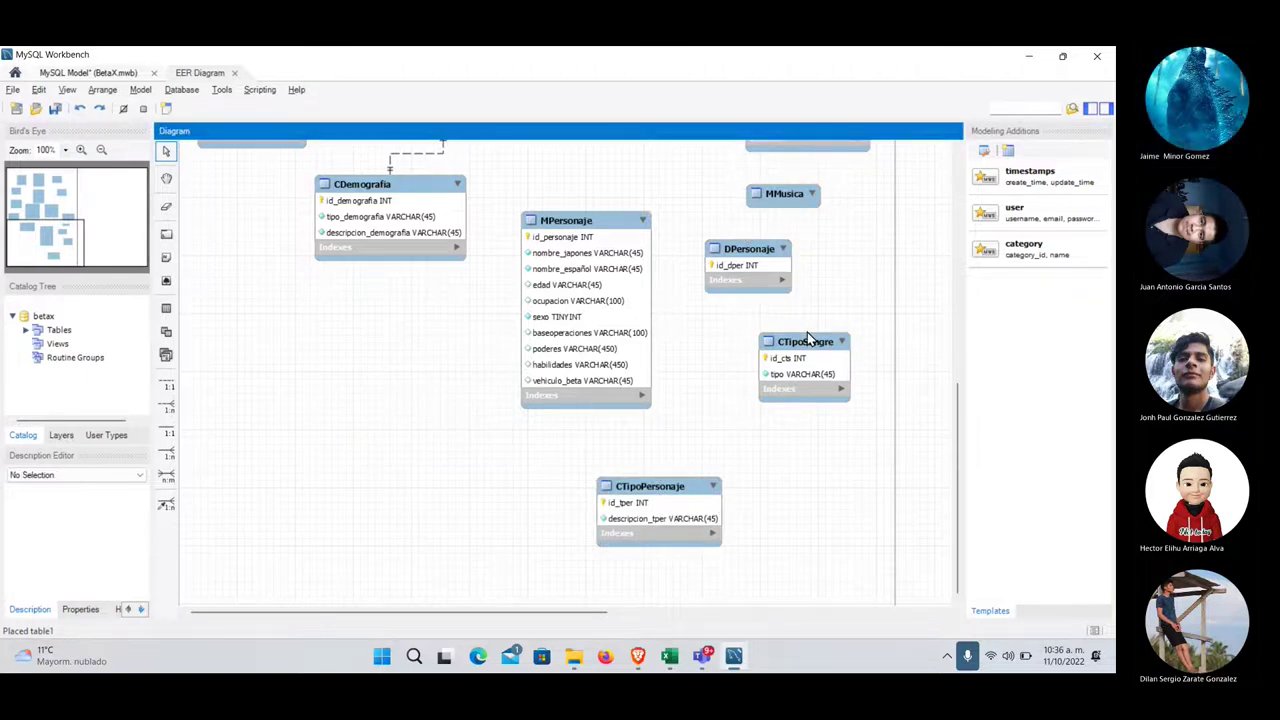
left_click_drag(808, 345, 824, 396)
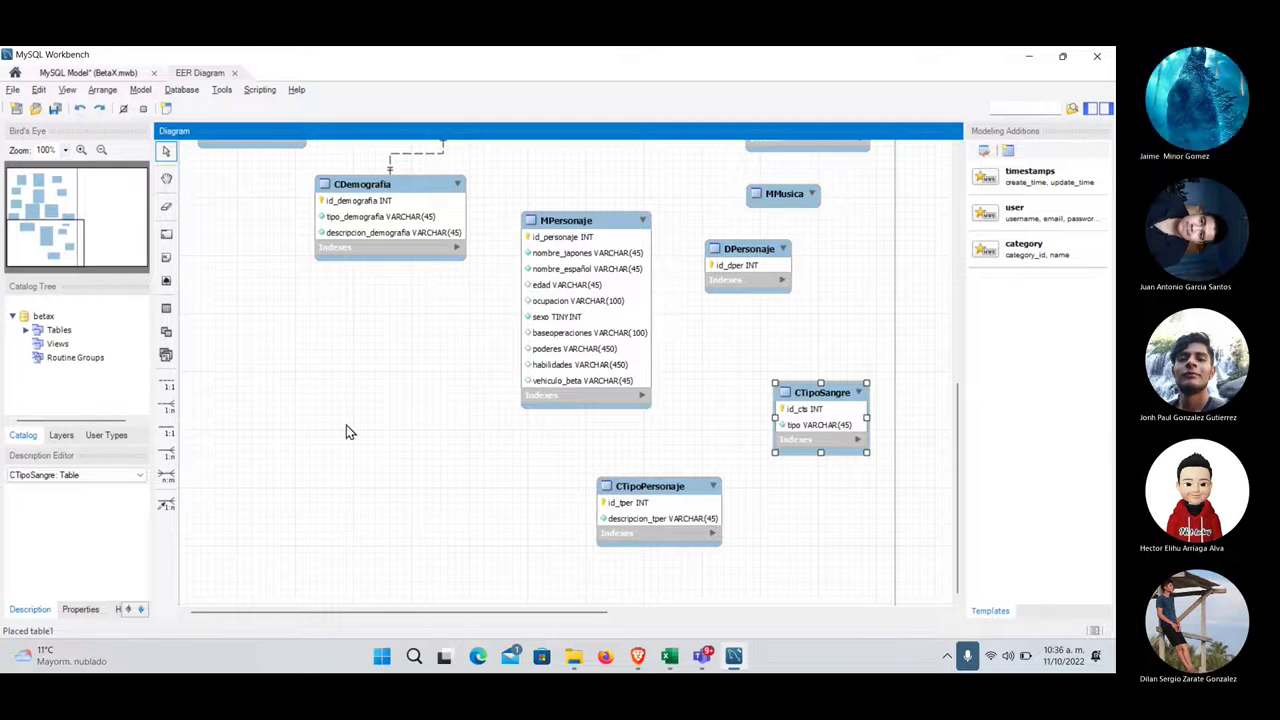
- Create a non-identifying 1:n relationship from MPersonaje to DPersonaje as the referenced table
left_click(170, 407)
left_click(585, 300)
left_click(748, 262)
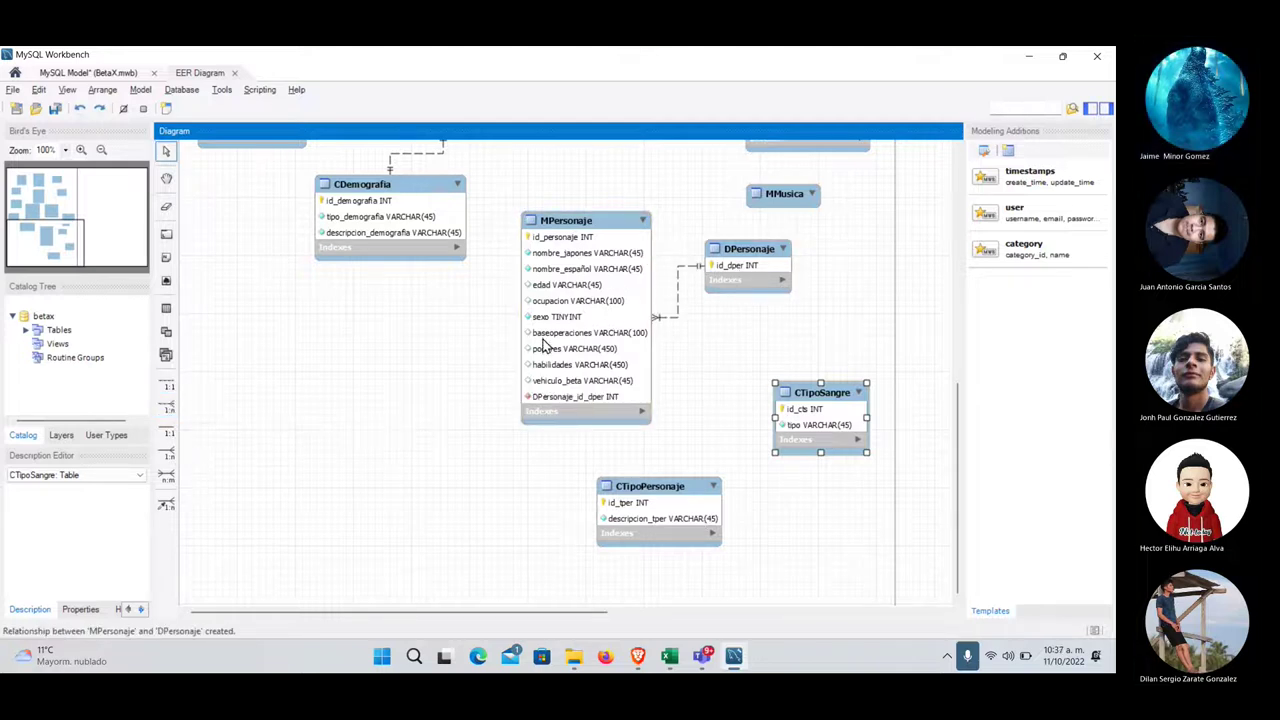
- Create non-identifying 1:n relationships from CTipoPersonaje and from CTipoSangre, each with DPersonaje as the referenced table
left_click(166, 407)
left_click(686, 512)
left_click(735, 283)
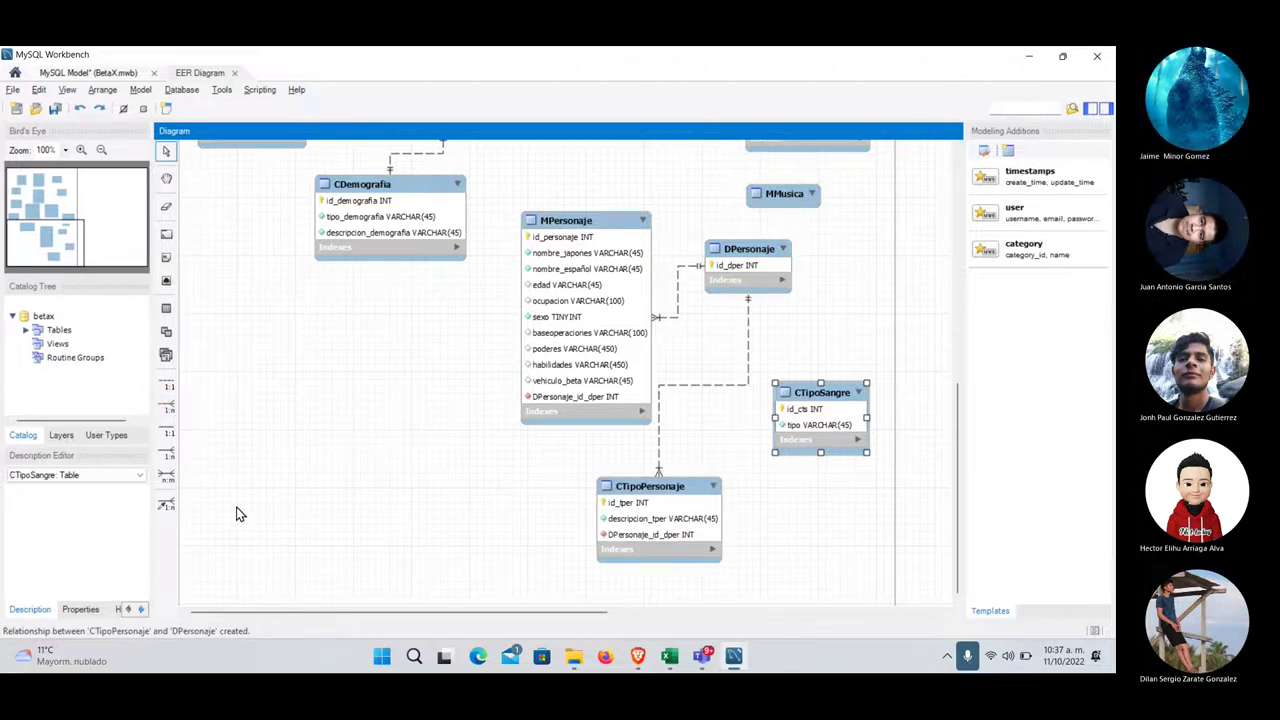
left_click(167, 408)
left_click(832, 410)
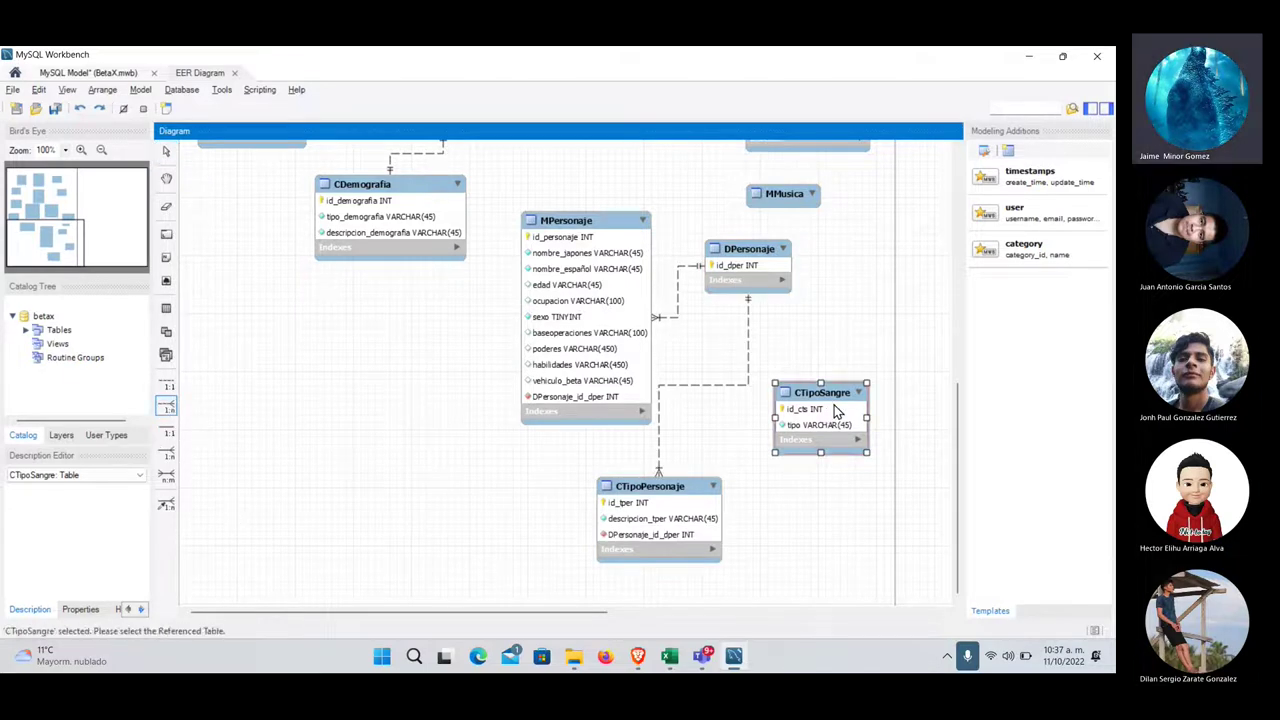
left_click(762, 290)
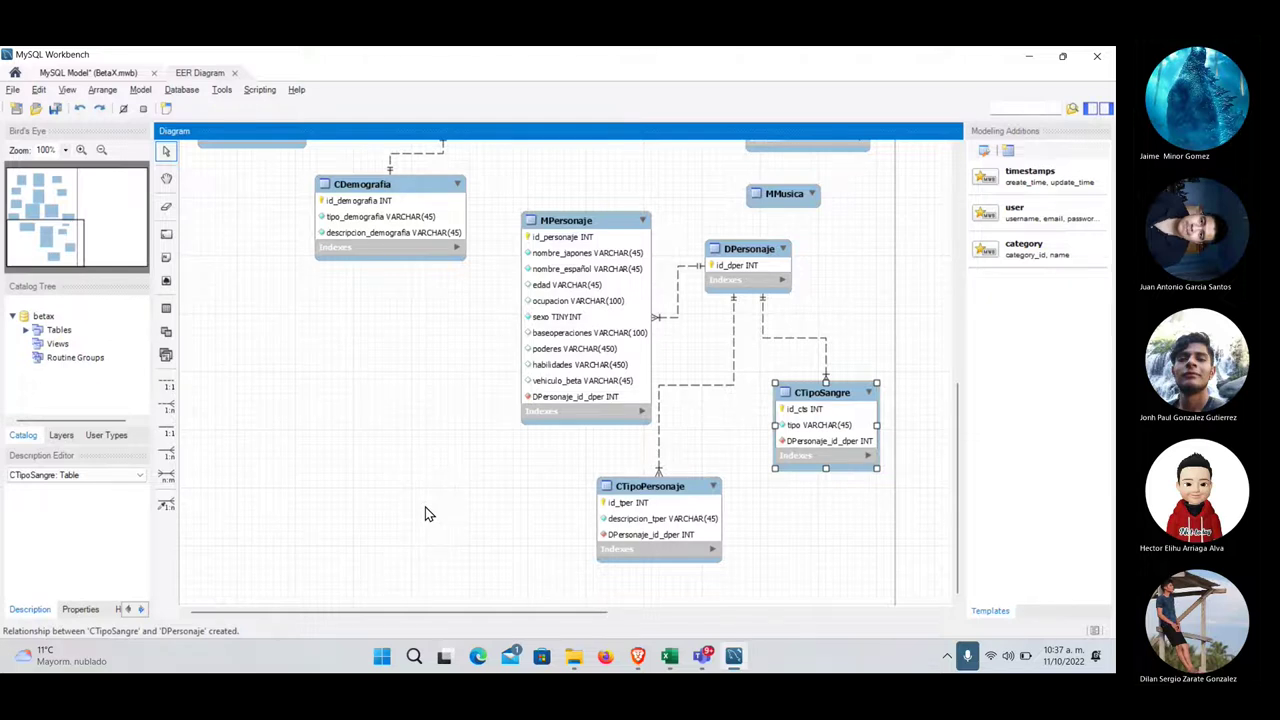
- Review the diagram's upper tables and compare them with the introduction of the B't X article on Wikiwand
scroll(587, 412, "up", 3)
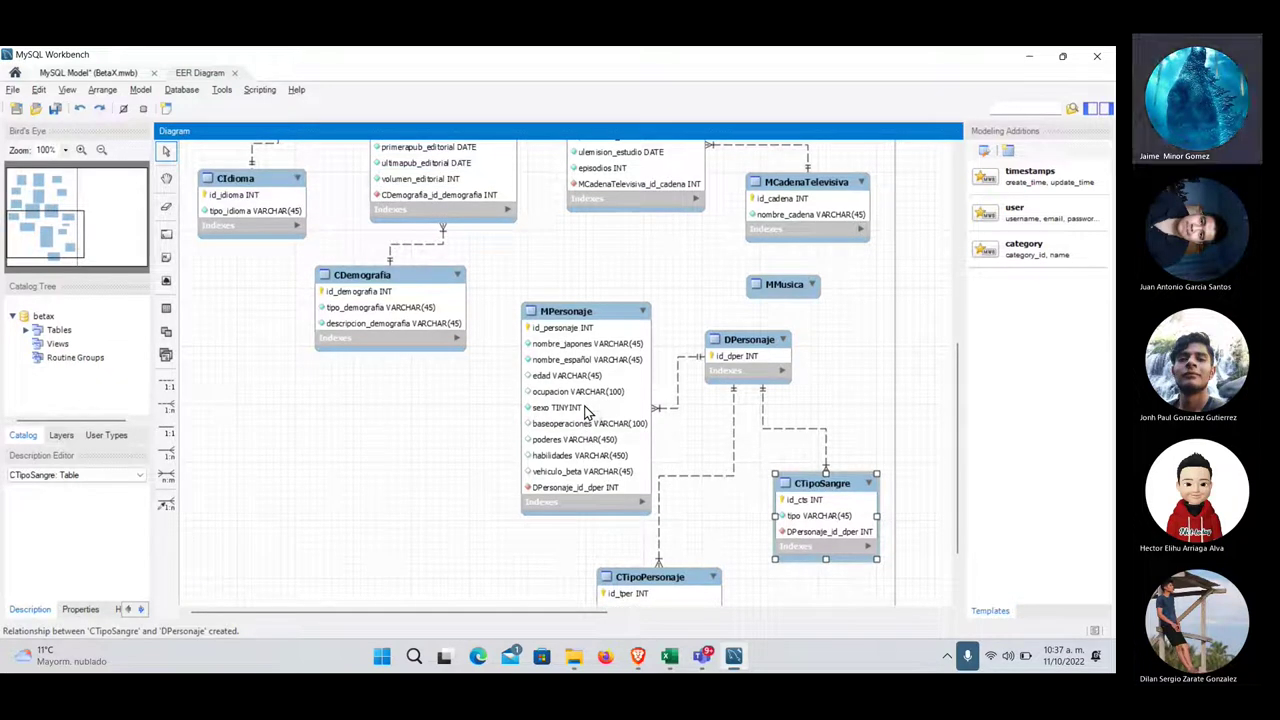
scroll(560, 350, "up", 10)
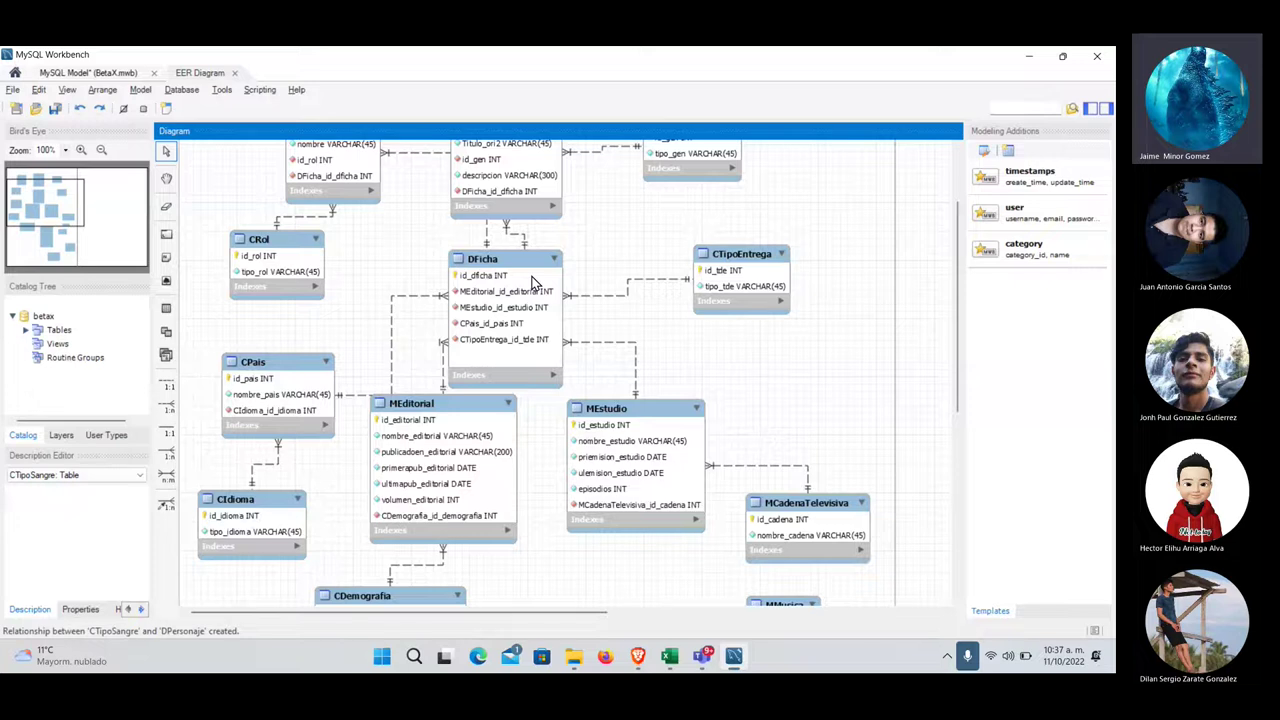
scroll(515, 240, "up", 3)
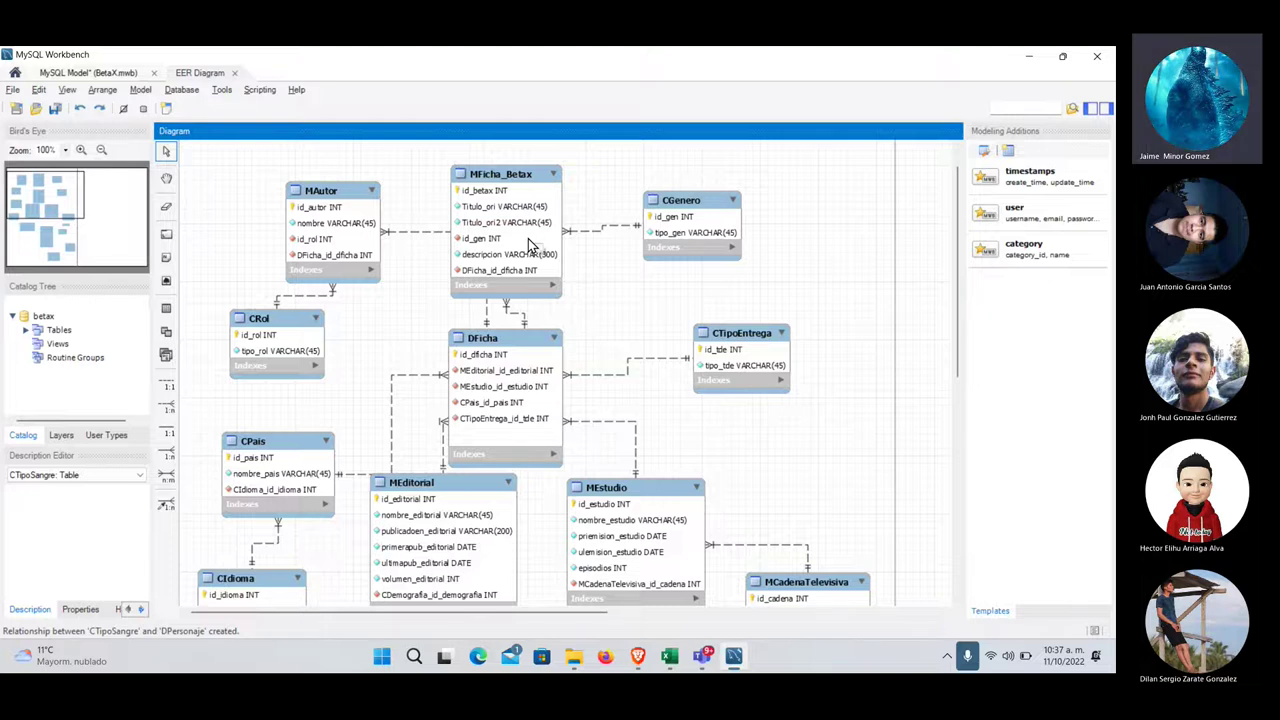
key("alt+Tab")
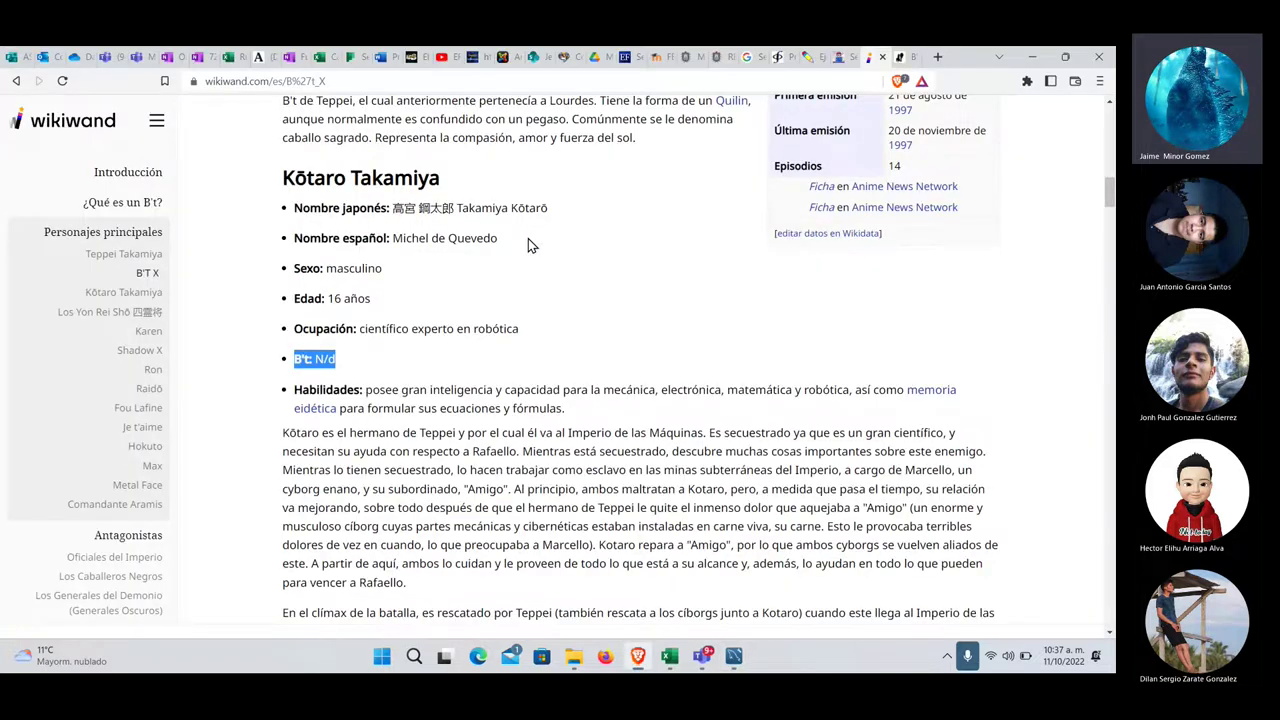
scroll(492, 325, "up", 12)
scroll(492, 325, "up", 5)
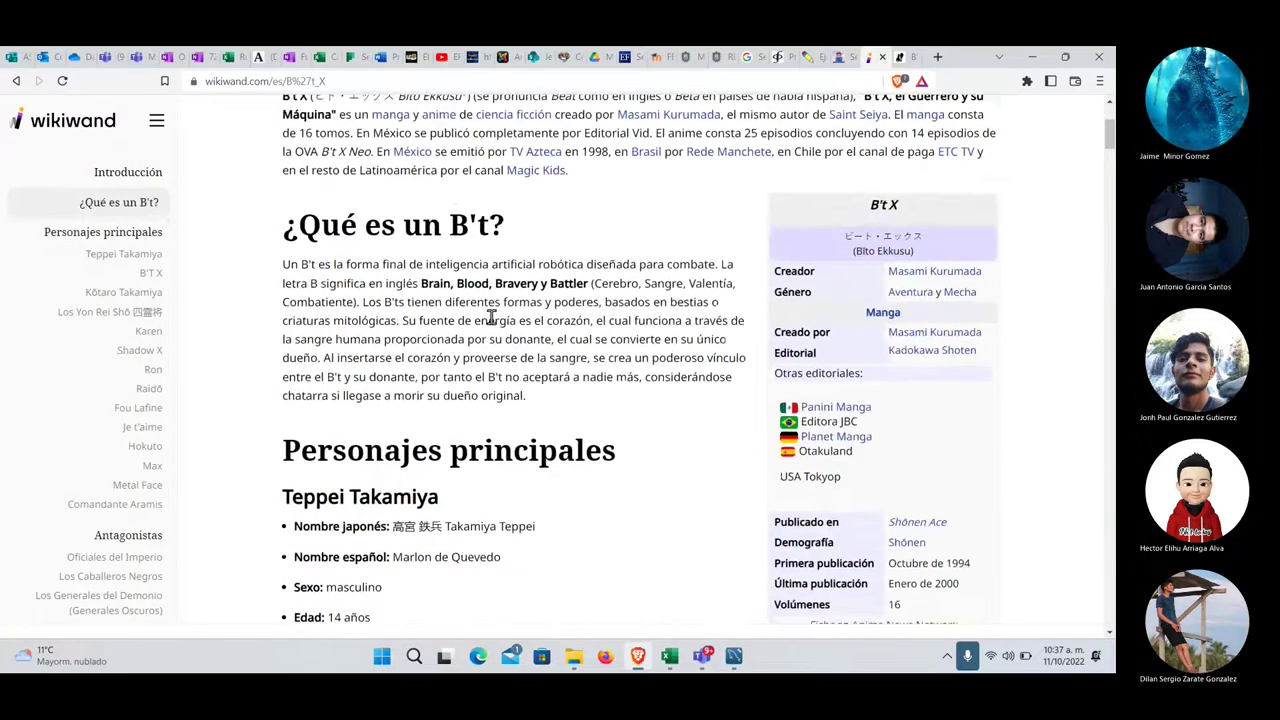
scroll(662, 393, "down", 1)
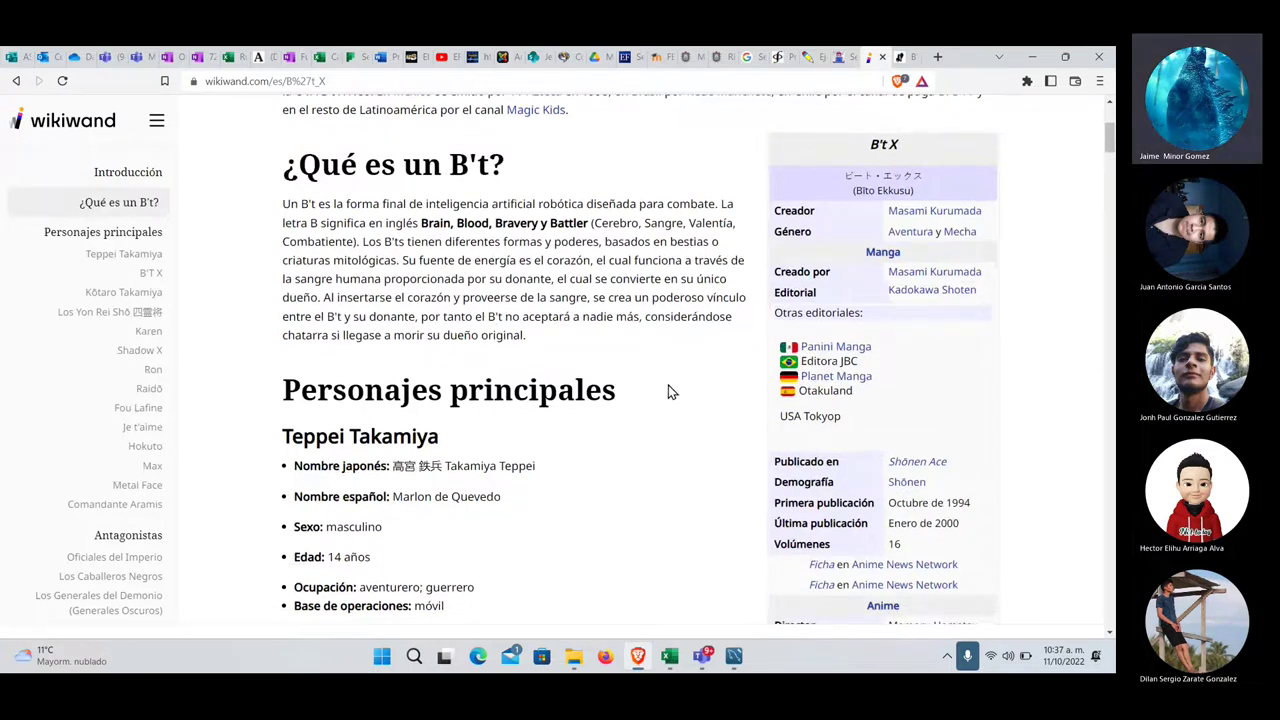
scroll(640, 380, "up", 3)
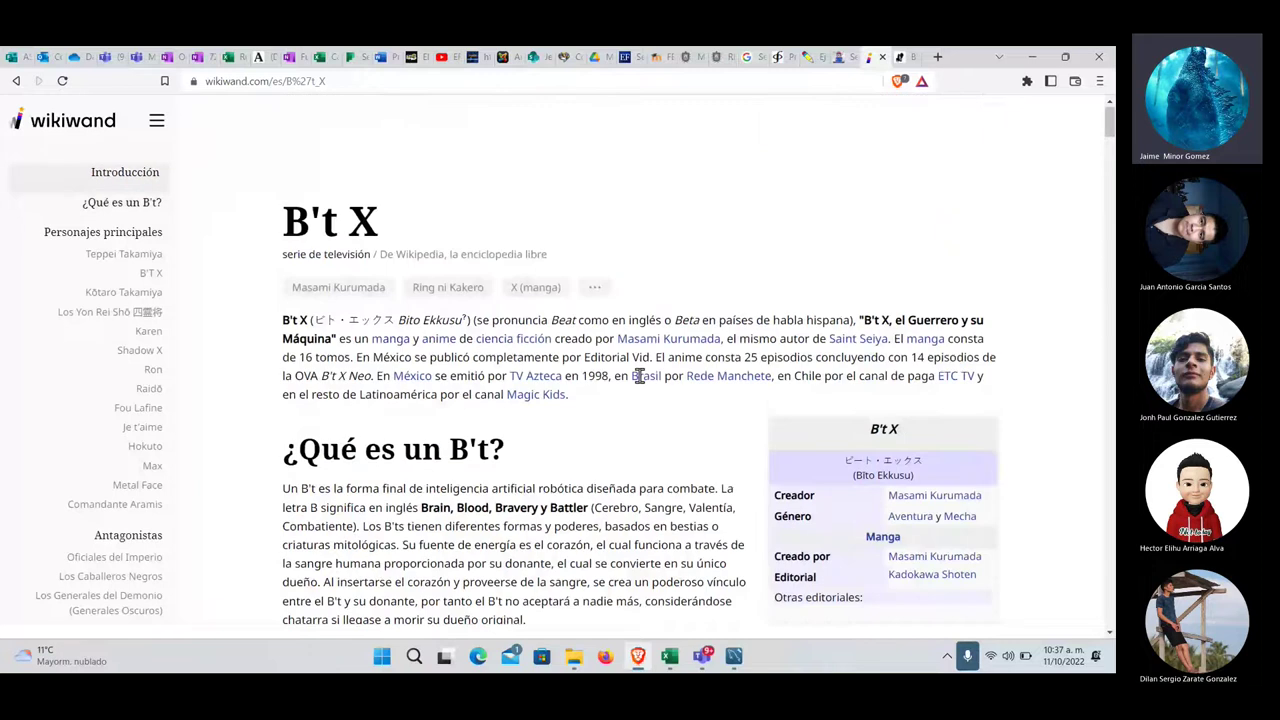
scroll(639, 375, "down", 1)
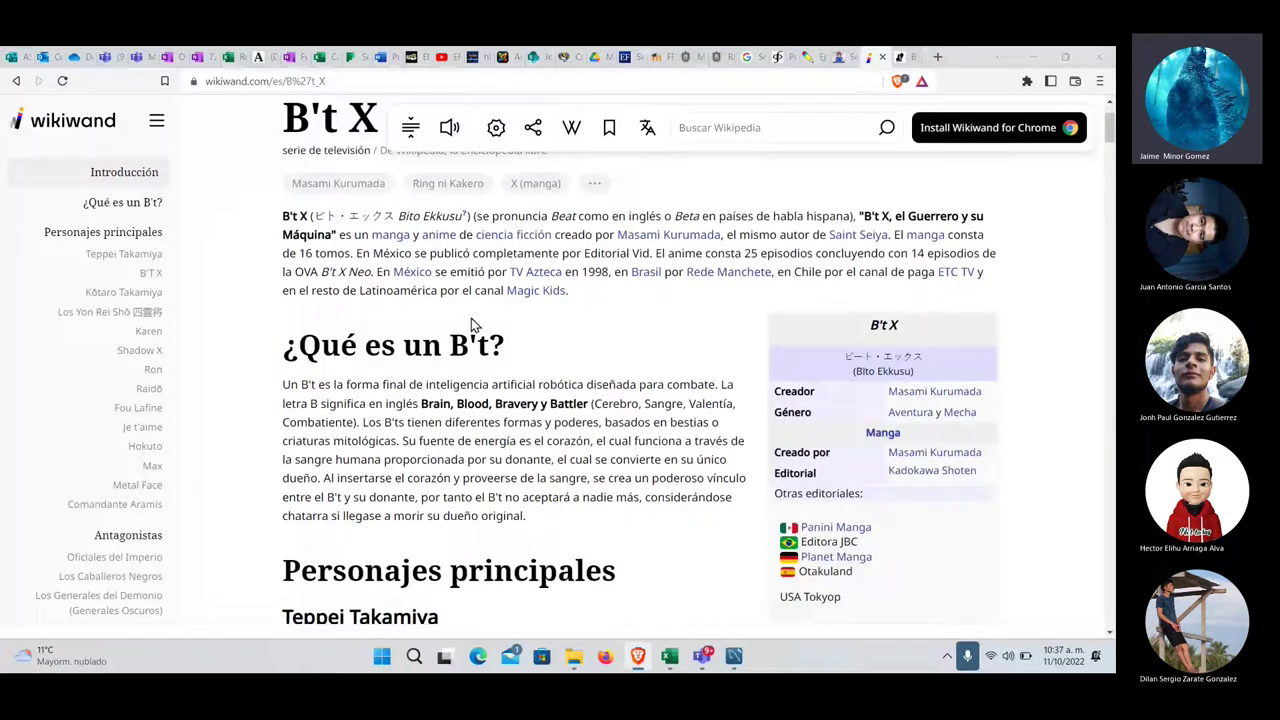
key("alt+Tab")
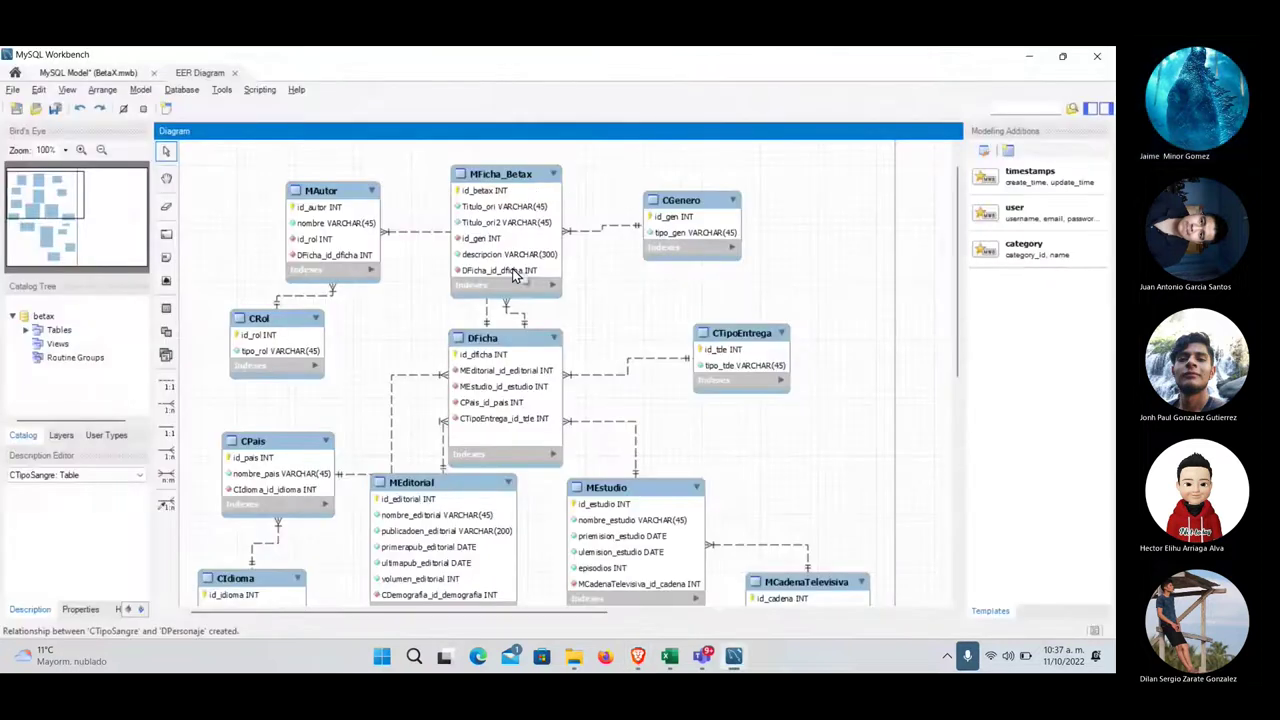
- Relocate MFicha_Betax from above DFicha to the gap below MEditorial and MEstudio, shifting MPersonaje down beneath CDemografia to clear room
left_click(514, 210)
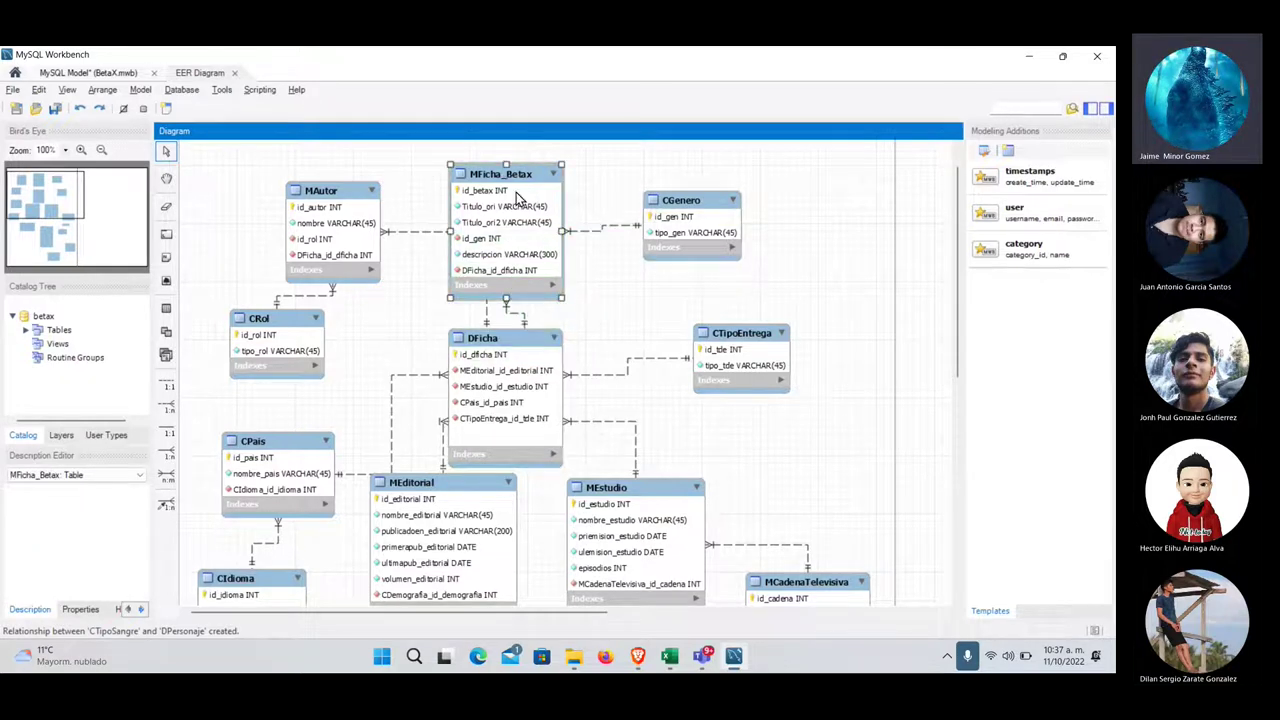
scroll(491, 281, "down", 5)
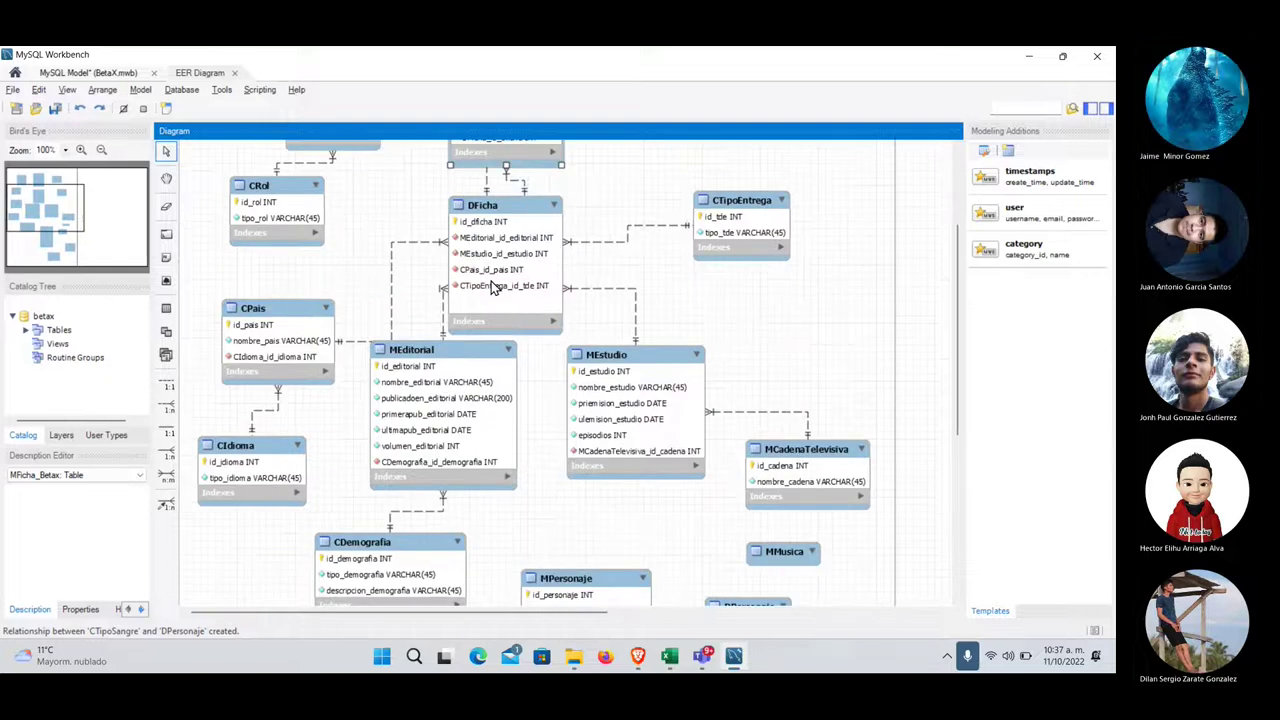
scroll(491, 287, "down", 4)
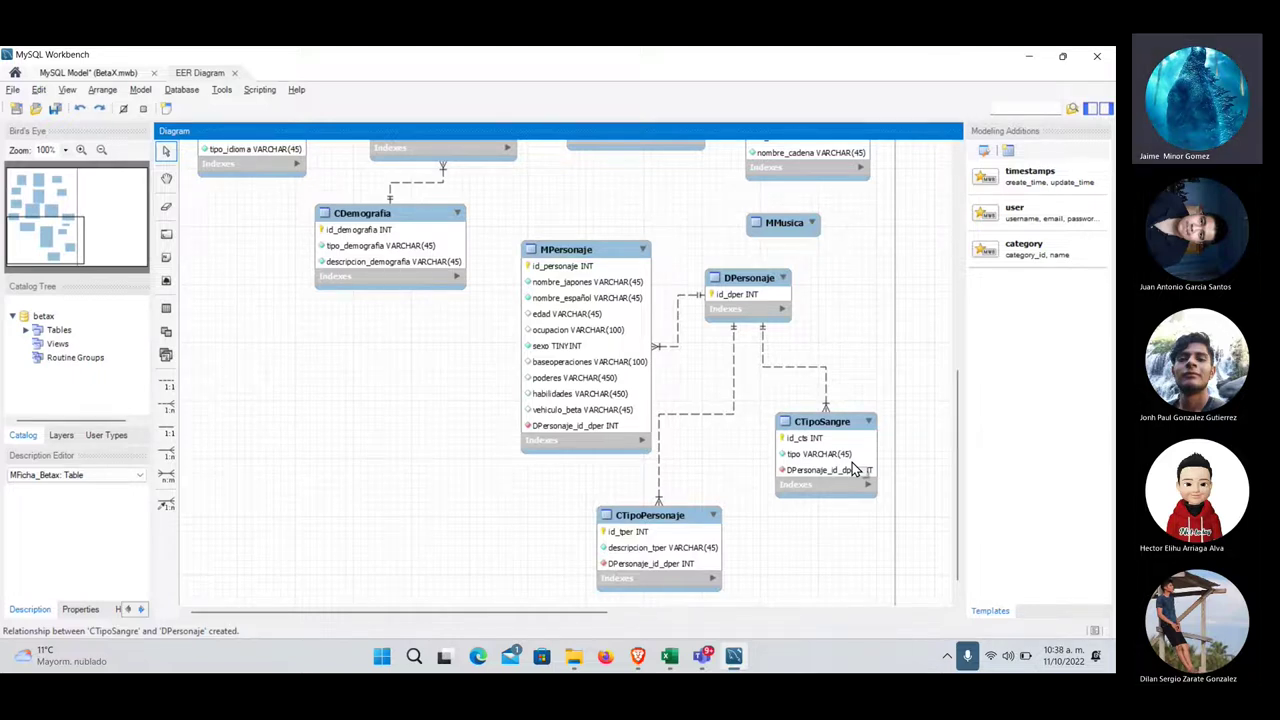
scroll(852, 462, "up", 5)
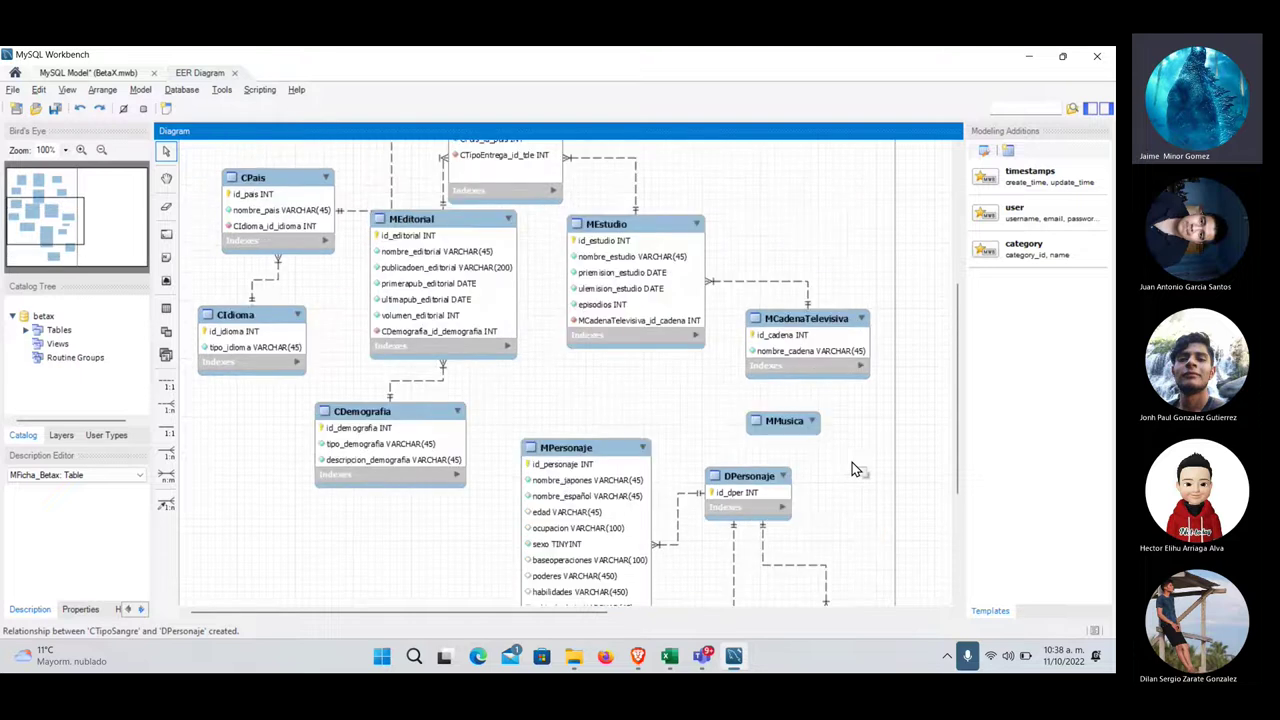
scroll(852, 462, "up", 6)
left_click_drag(511, 177, 592, 574)
scroll(592, 566, "down", 1)
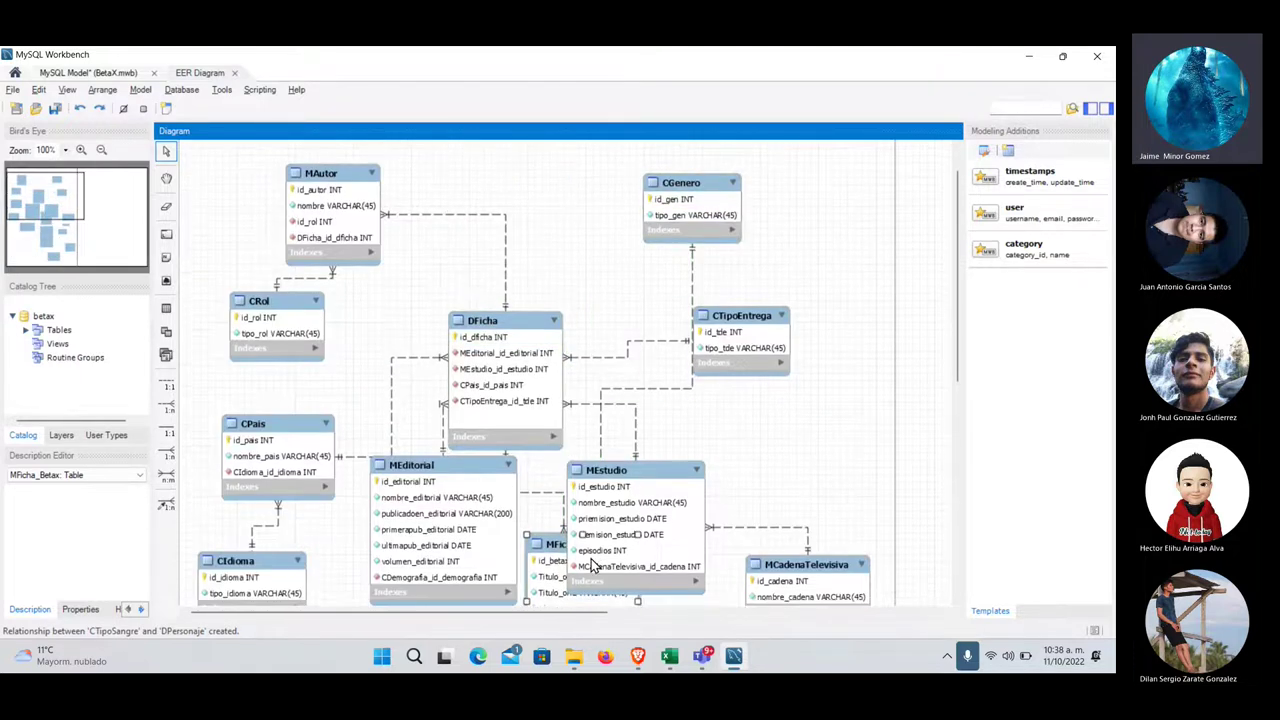
scroll(592, 566, "down", 5)
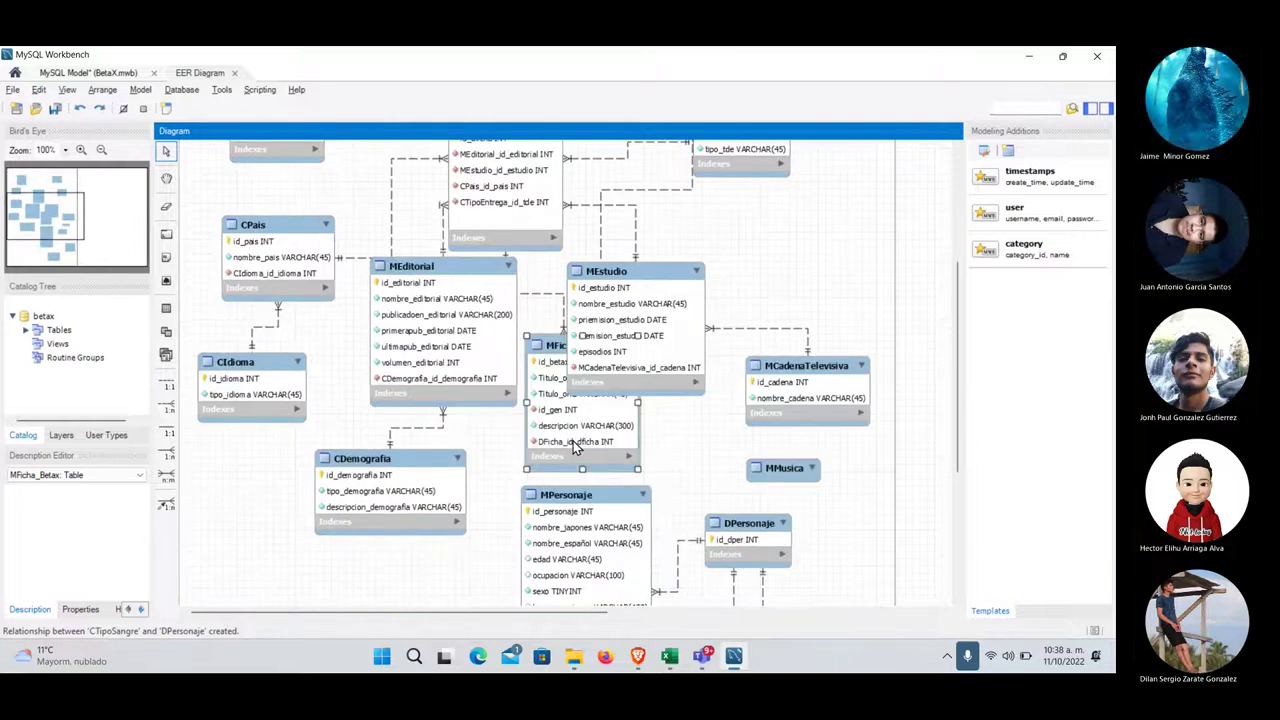
scroll(575, 447, "down", 2)
left_click_drag(631, 446, 435, 571)
left_click_drag(591, 400, 563, 490)
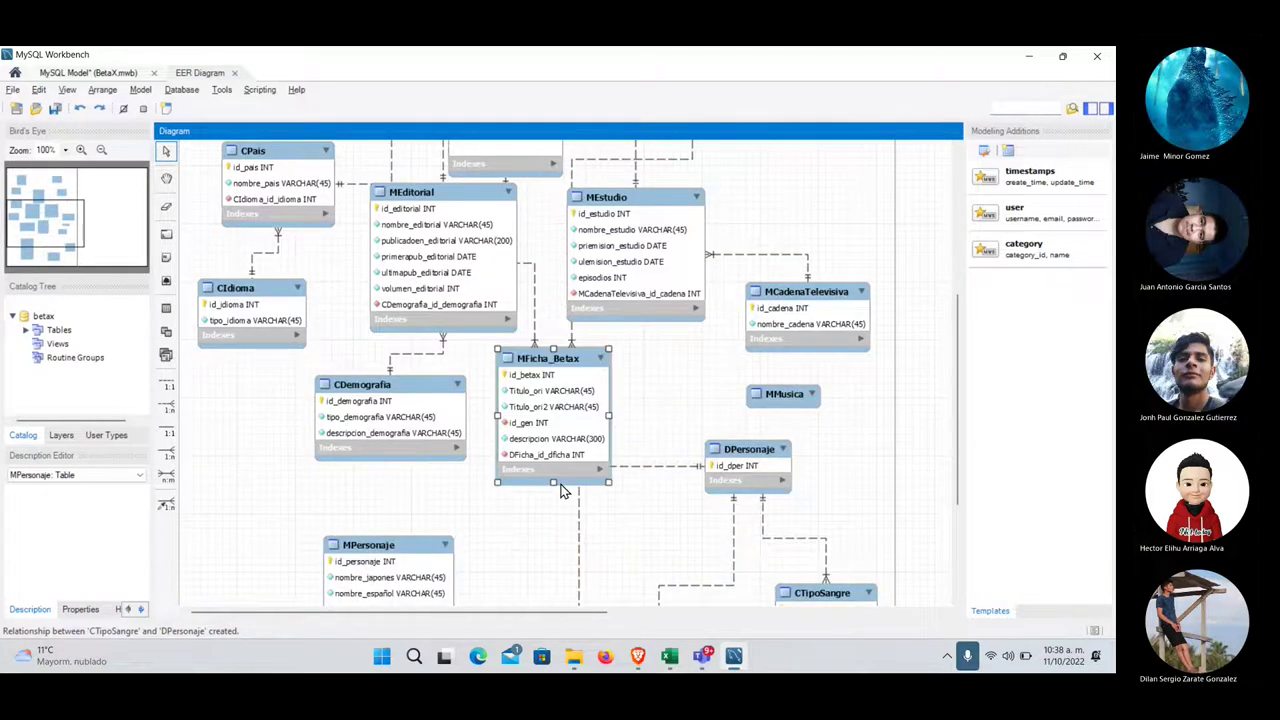
- Adjust the positions of MFicha_Betax and DPersonaje so that DPersonaje sits diagonally below MFicha_Betax with free space between them
left_click_drag(537, 397, 605, 437)
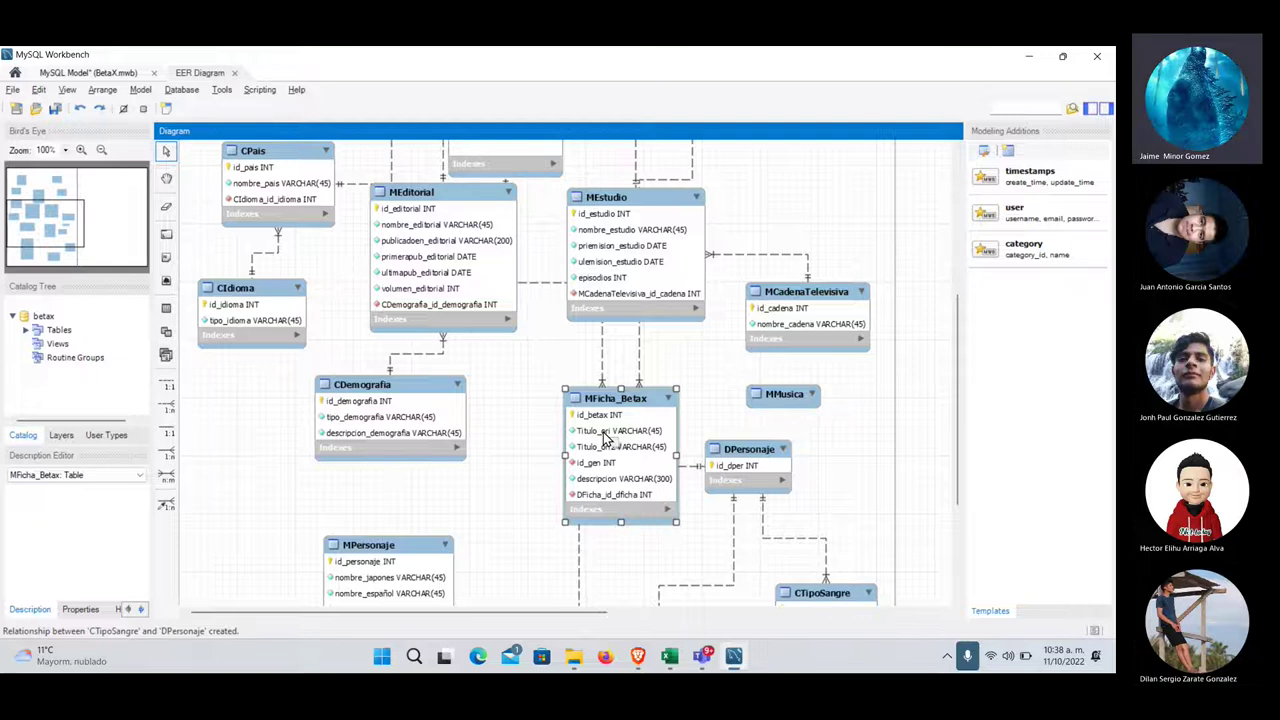
left_click_drag(748, 468, 748, 486)
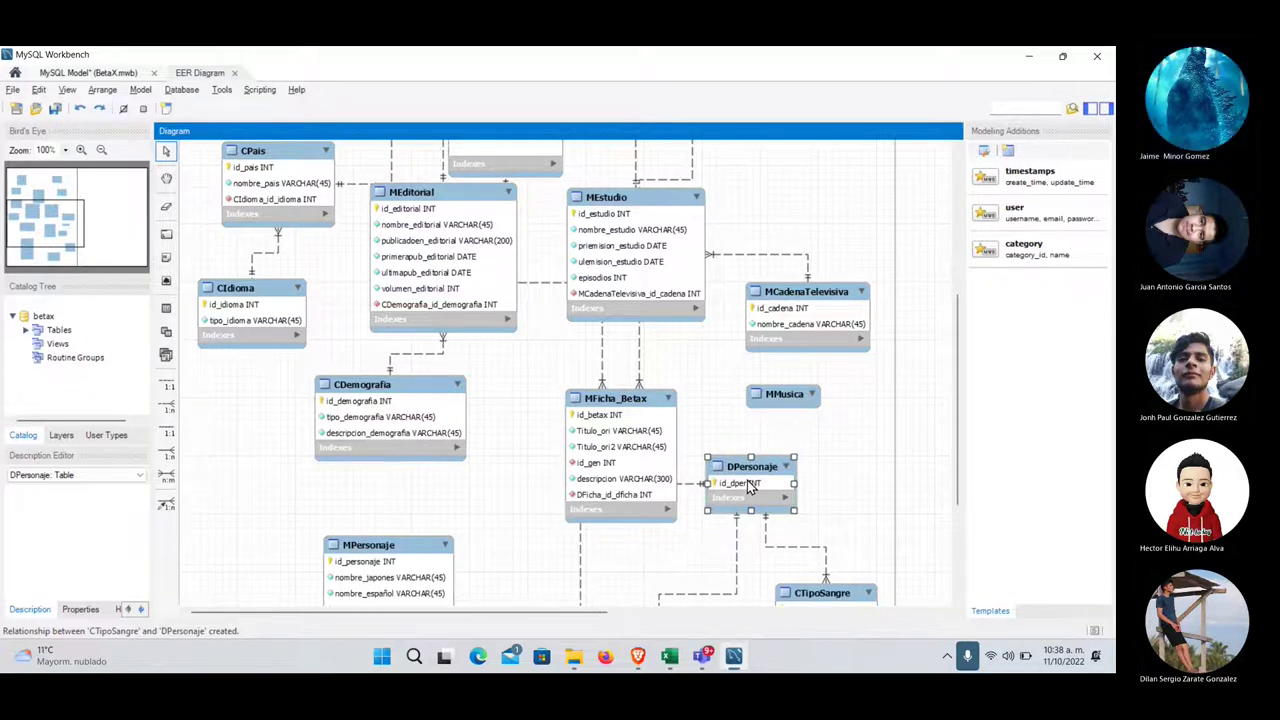
left_click_drag(612, 400, 565, 371)
scroll(624, 516, "down", 2)
left_click_drag(766, 419, 700, 485)
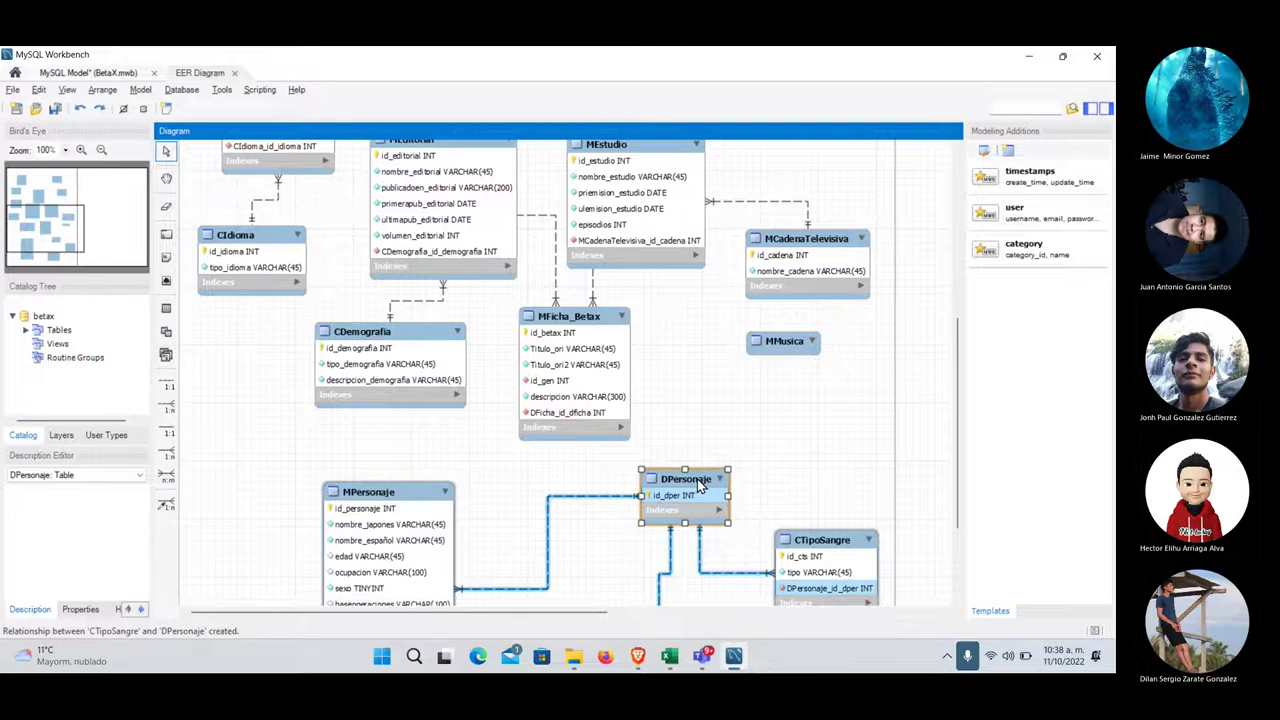
- Try a non-identifying 1:n relationship from MFicha_Betax with DPersonaje as the referenced table, and undo it
left_click(588, 338)
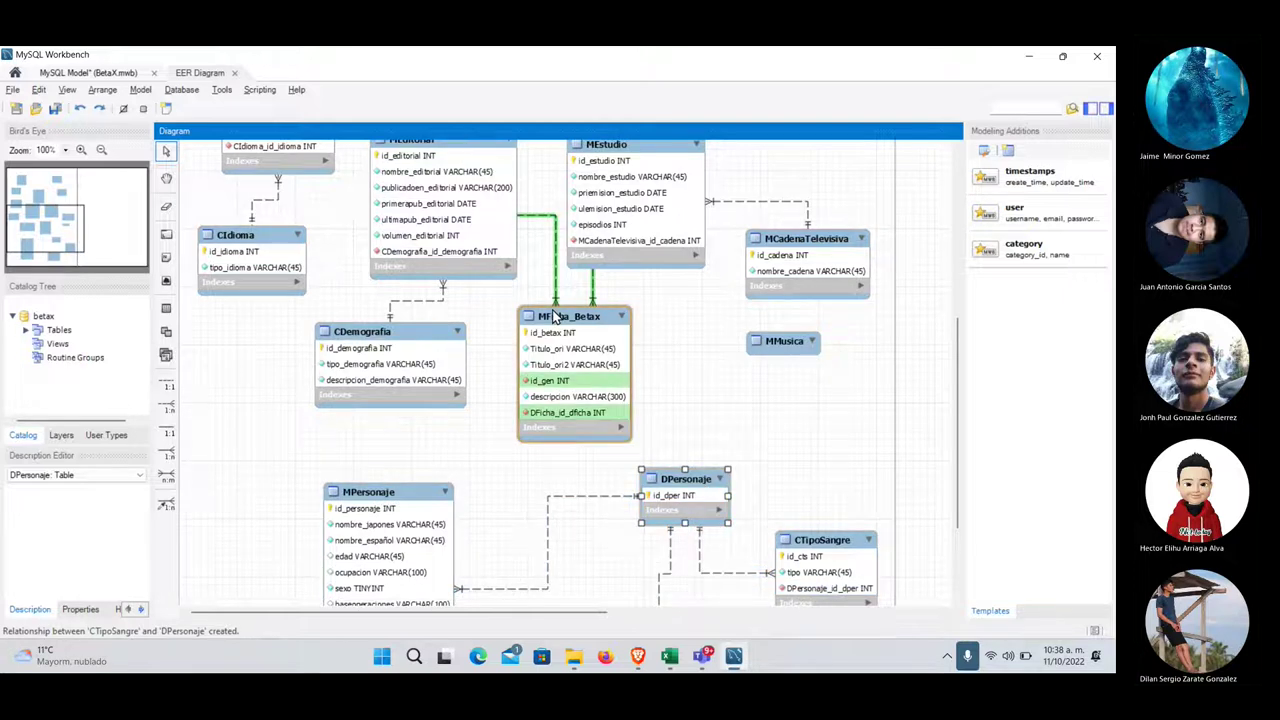
left_click(167, 450)
left_click(167, 406)
left_click(592, 368)
left_click(678, 490)
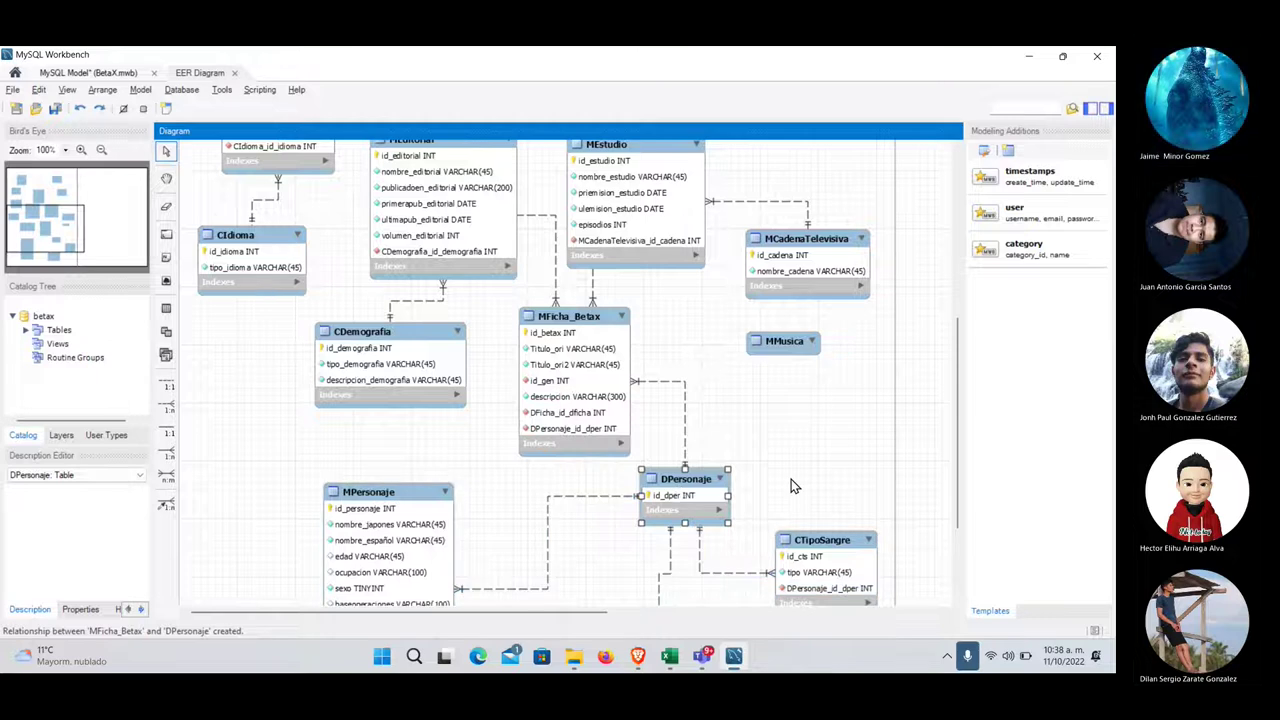
key("ctrl+z")
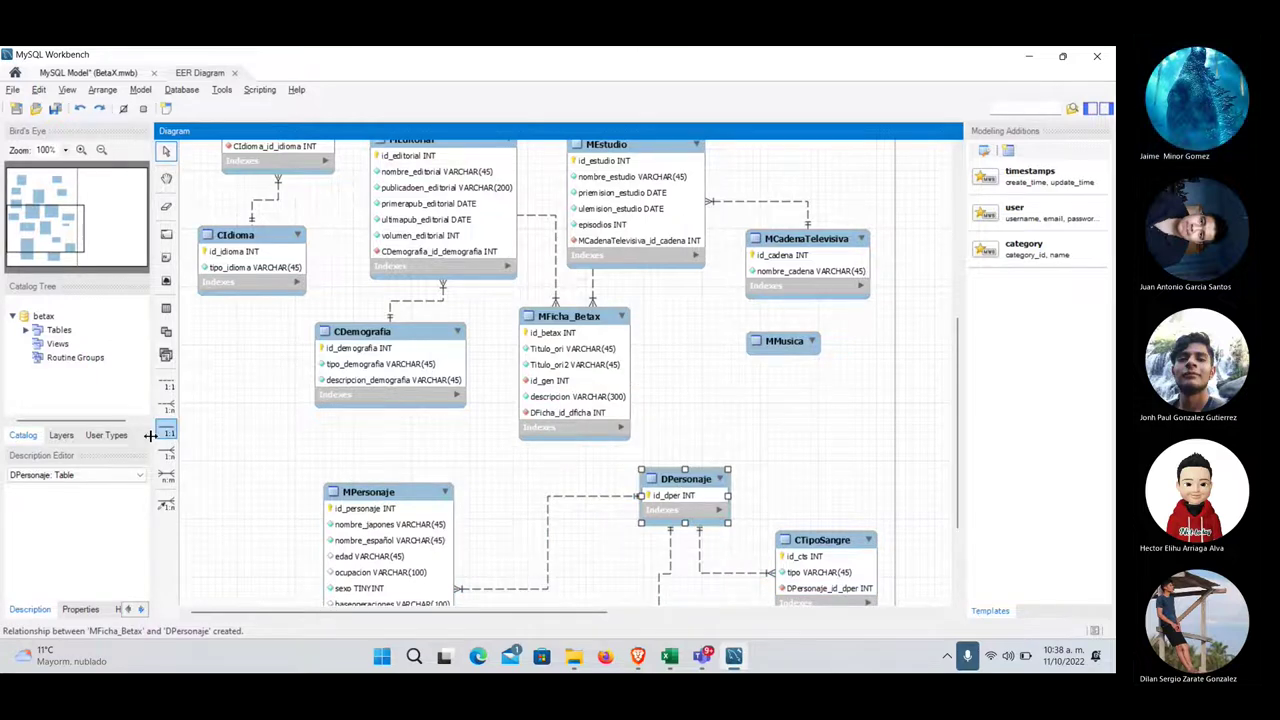
- Create a non-identifying 1:n relationship from DPersonaje with MFicha_Betax as the referenced table
left_click(166, 406)
left_click(683, 495)
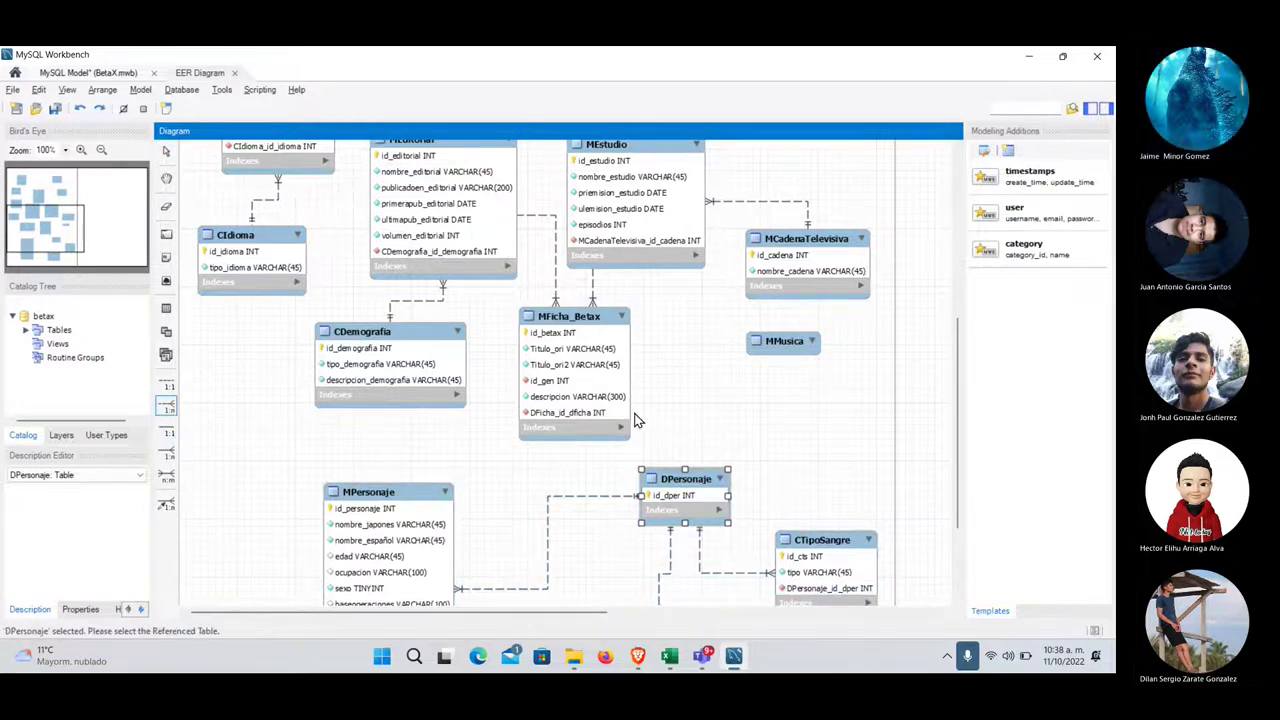
left_click(600, 408)
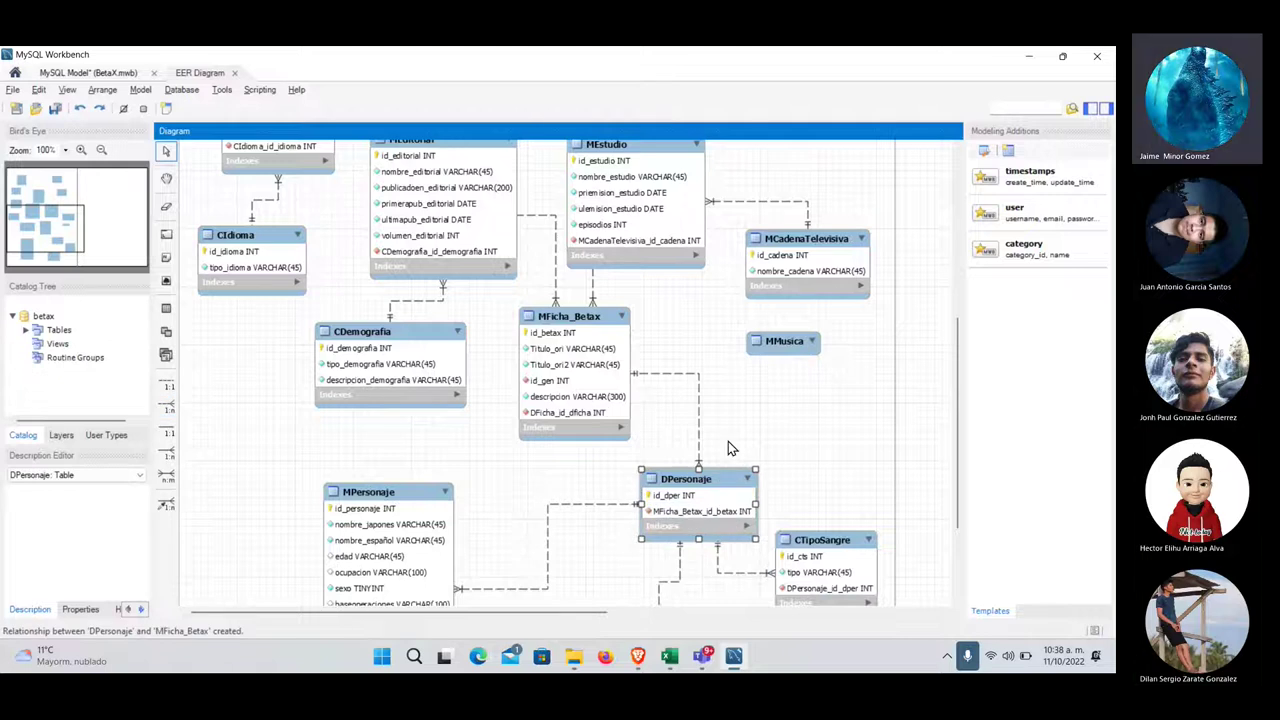
left_click(779, 432)
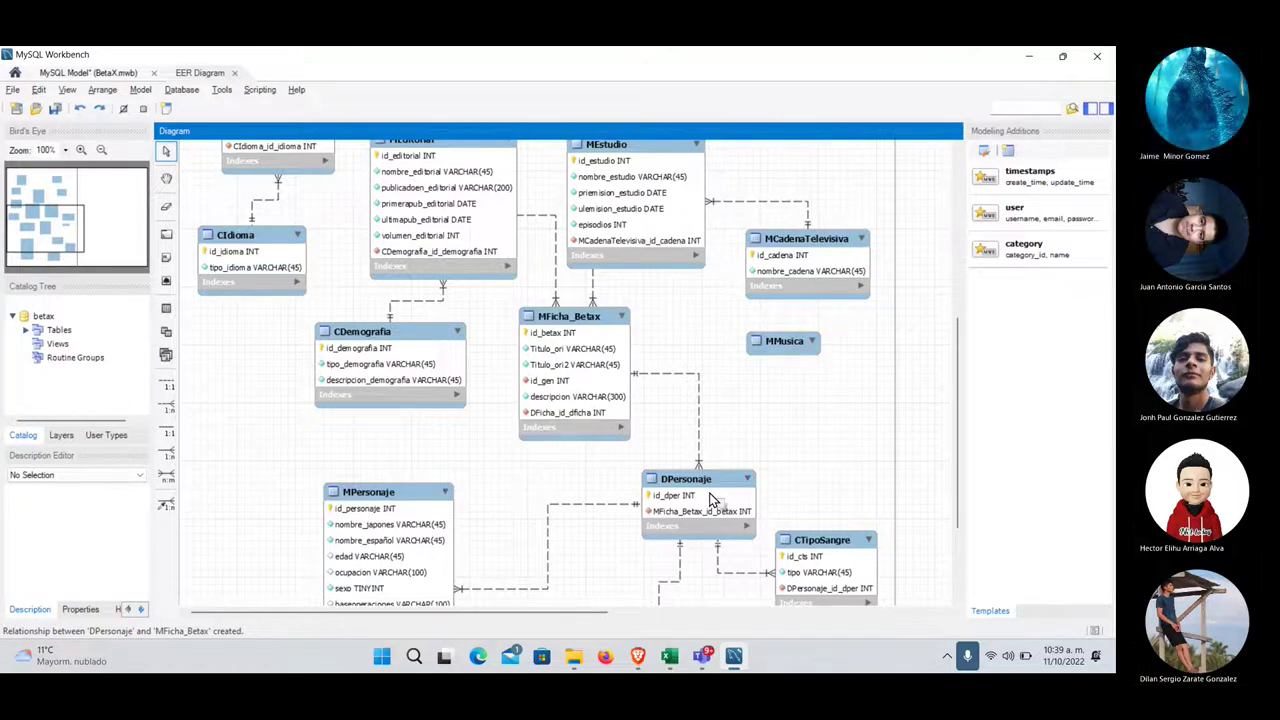
- Move the MPersonaje table closer to DPersonaje, below and between CDemografia and MFicha_Betax
scroll(712, 500, "down", 3)
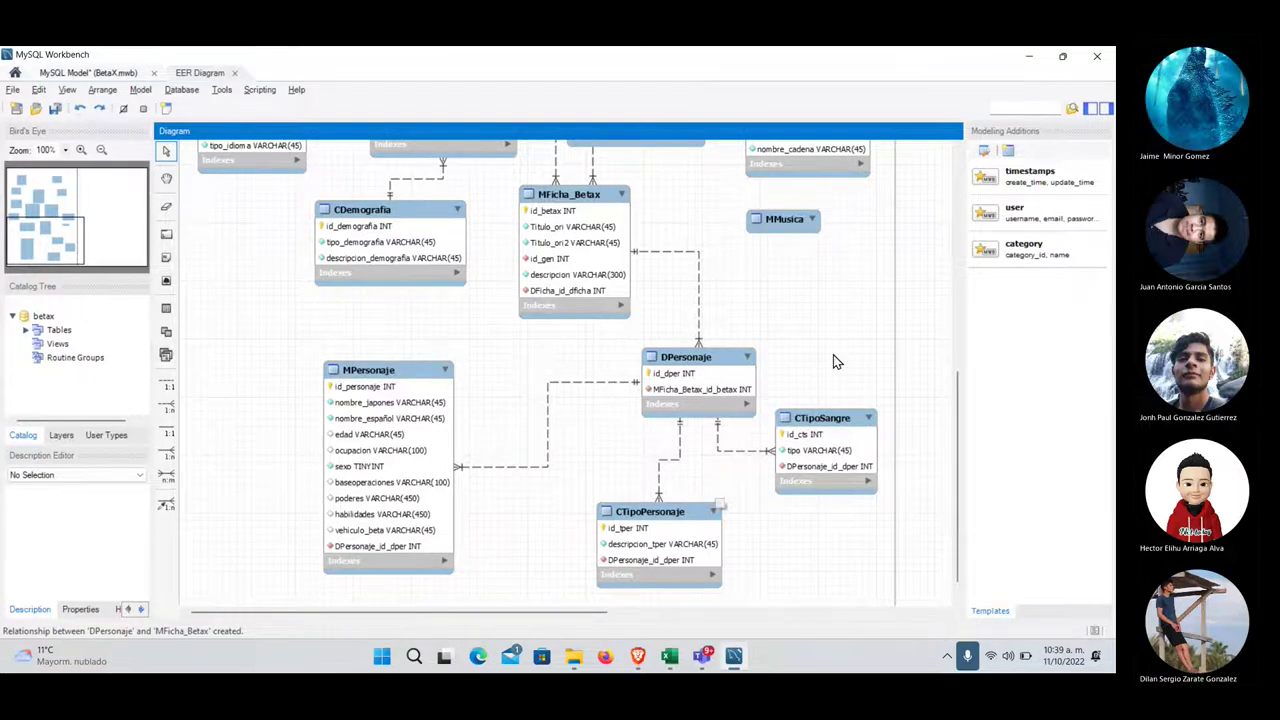
left_click(793, 226)
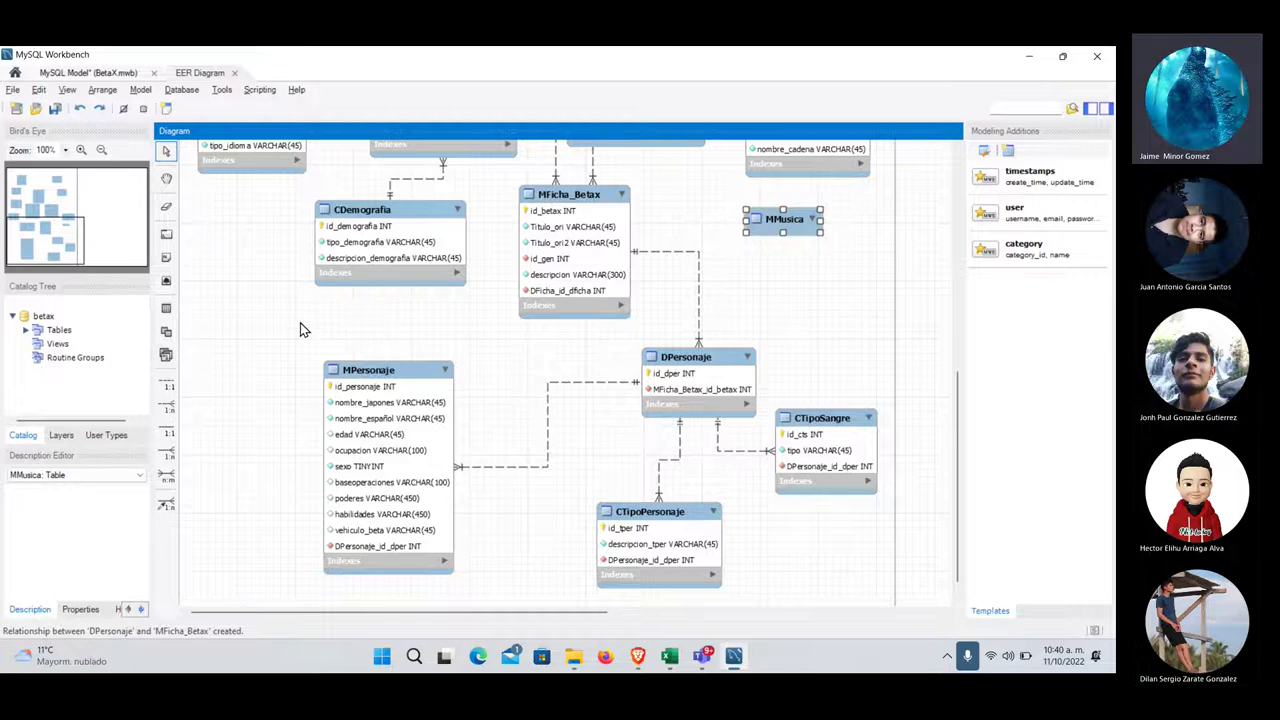
left_click_drag(367, 362, 442, 345)
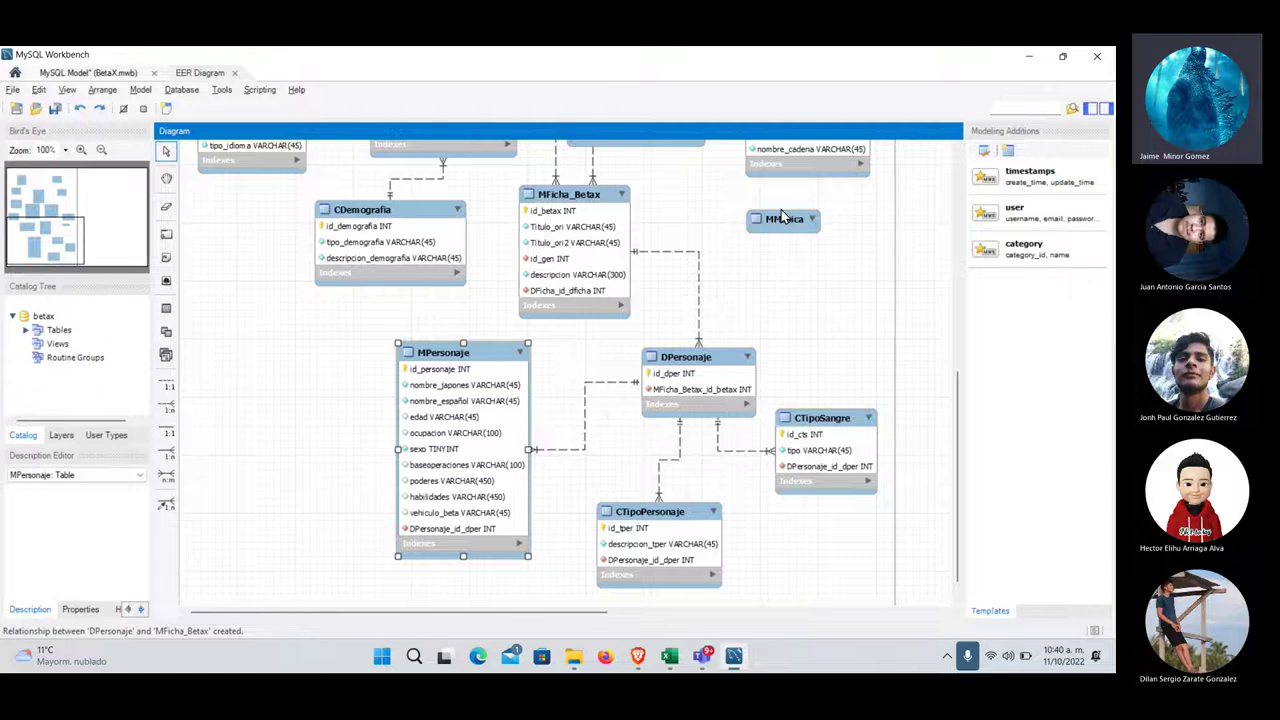
- Switch to the Wikiwand B't X article and examine the opening theme and incidental music headings in its Música section
key("alt+Tab")
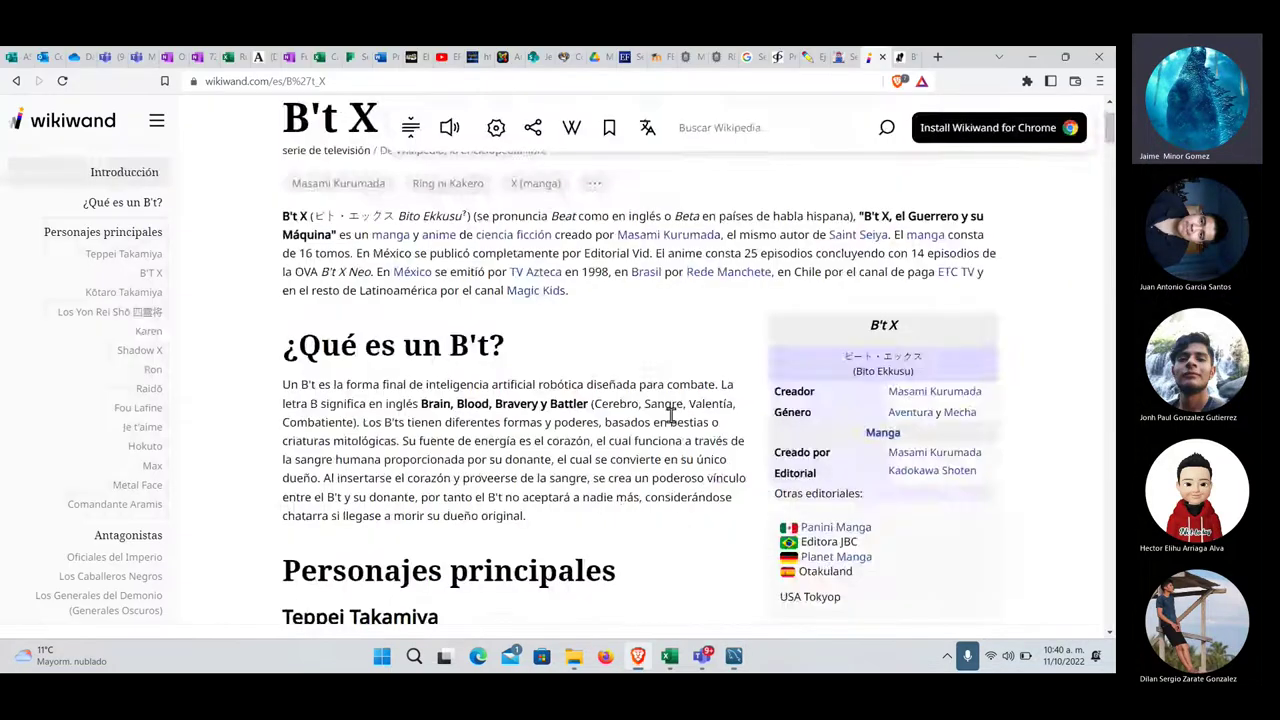
scroll(671, 416, "down", 20)
scroll(671, 416, "down", 20)
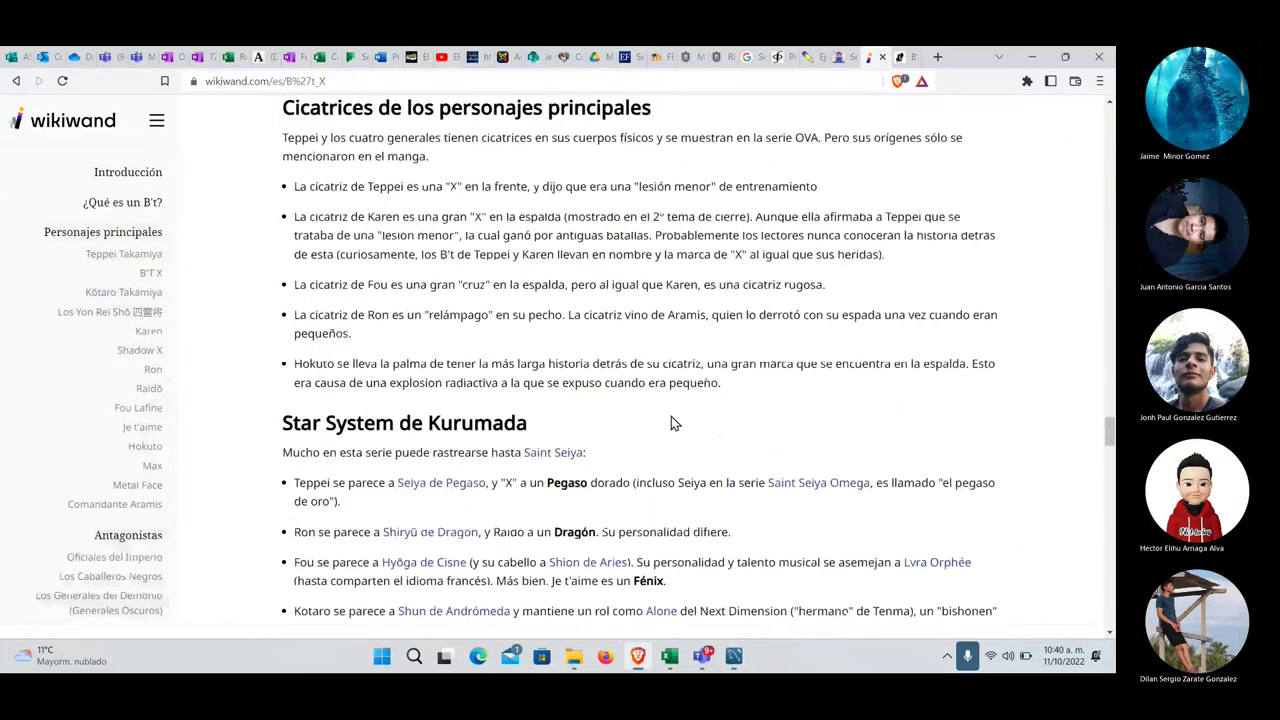
scroll(671, 422, "down", 15)
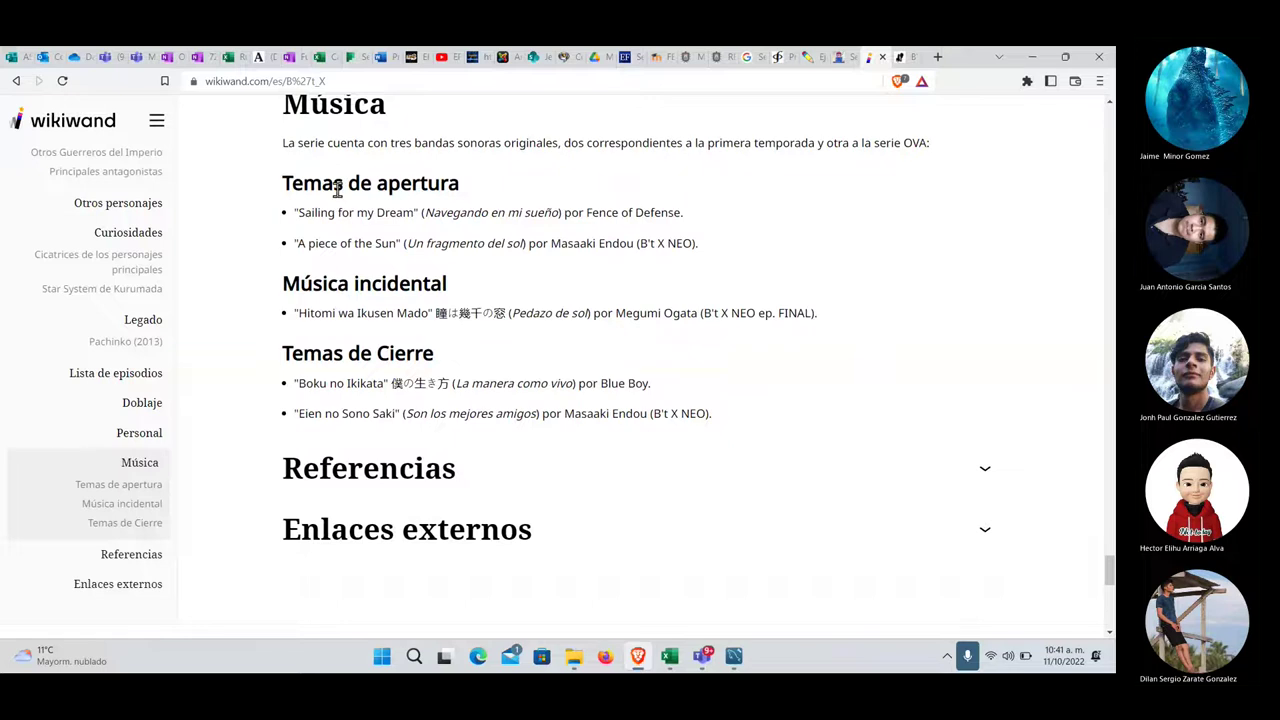
left_click_drag(303, 183, 431, 190)
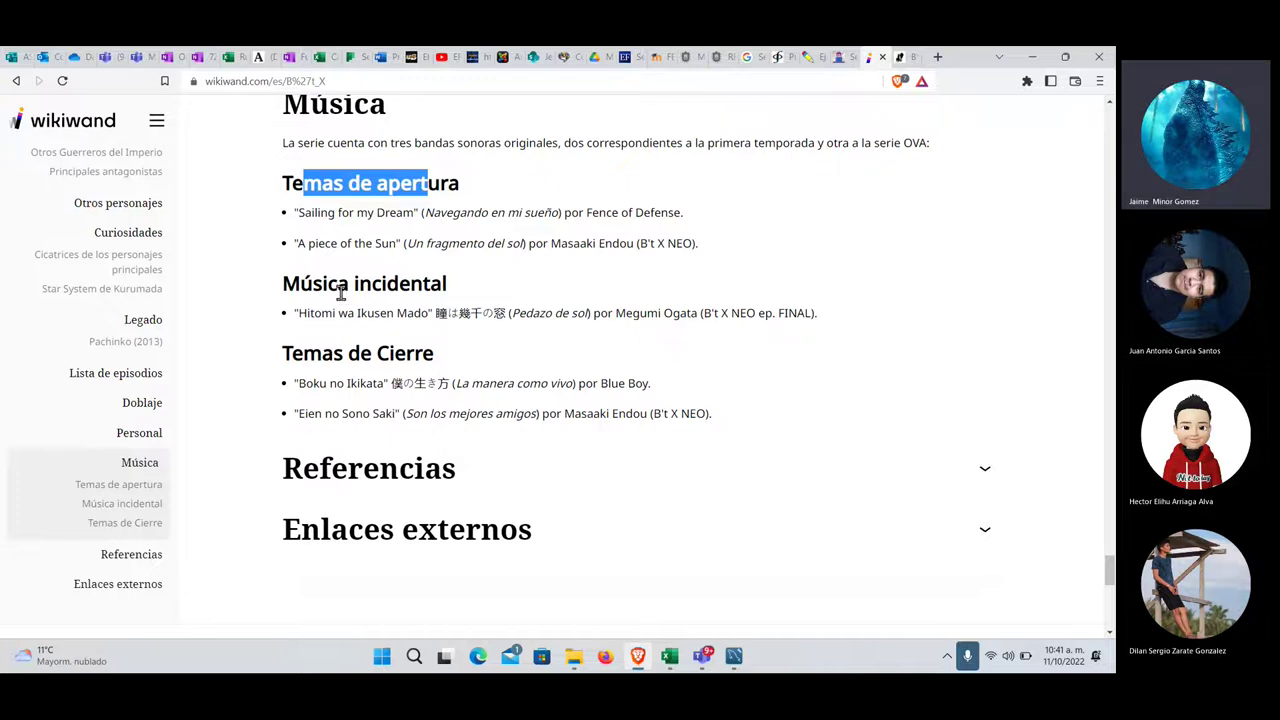
left_click_drag(338, 286, 490, 290)
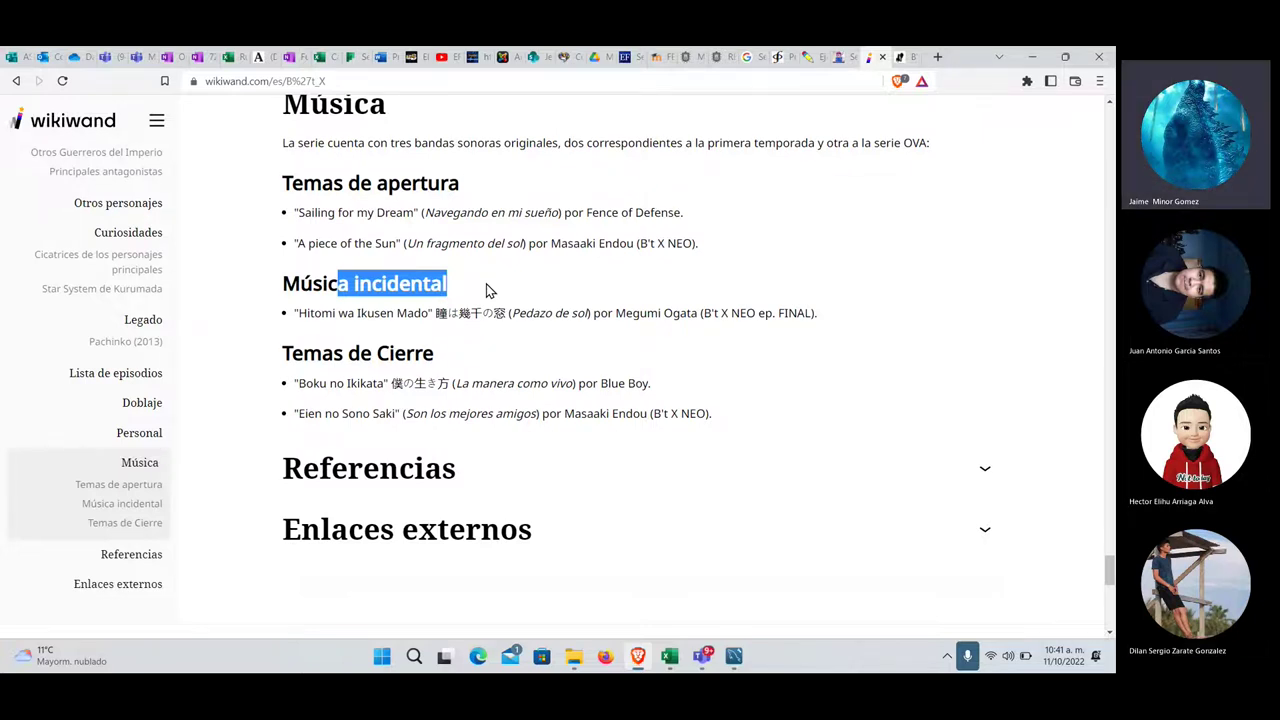
- Switch to MySQL Workbench and add an INT primary key column named id_musica to the MMusica table
key("alt+Tab")
left_click(487, 290)
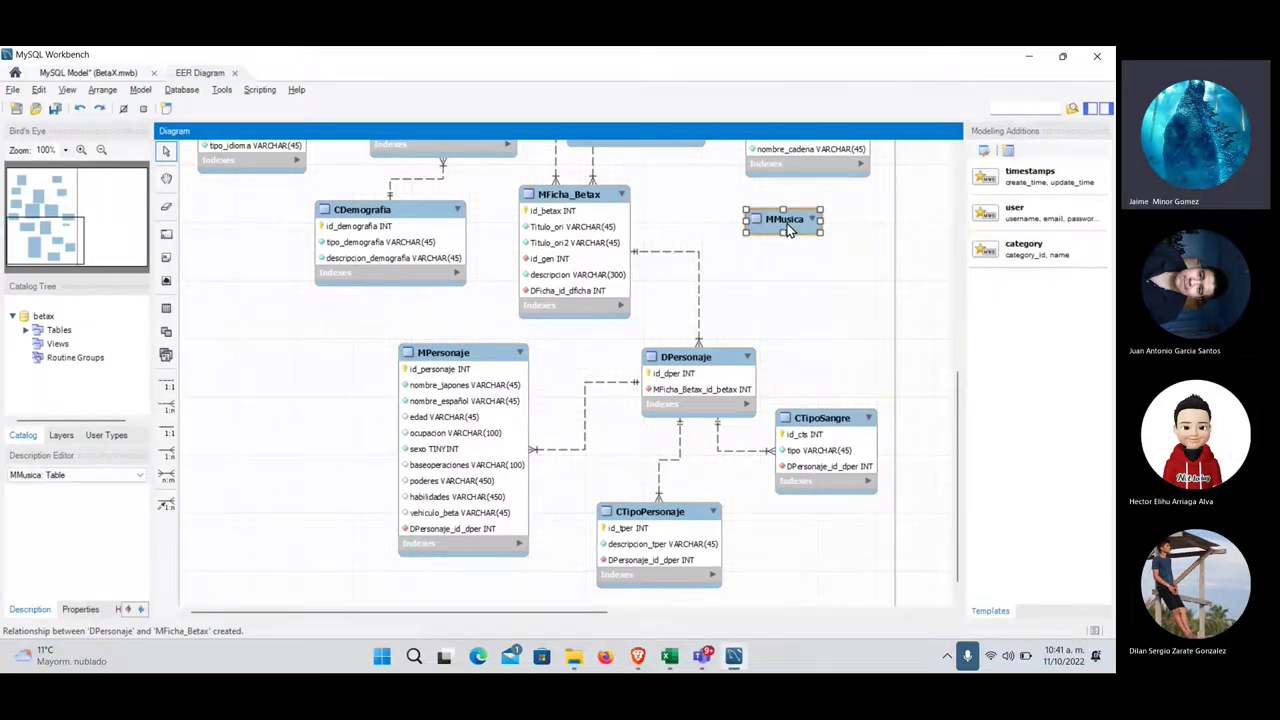
double_click(787, 229)
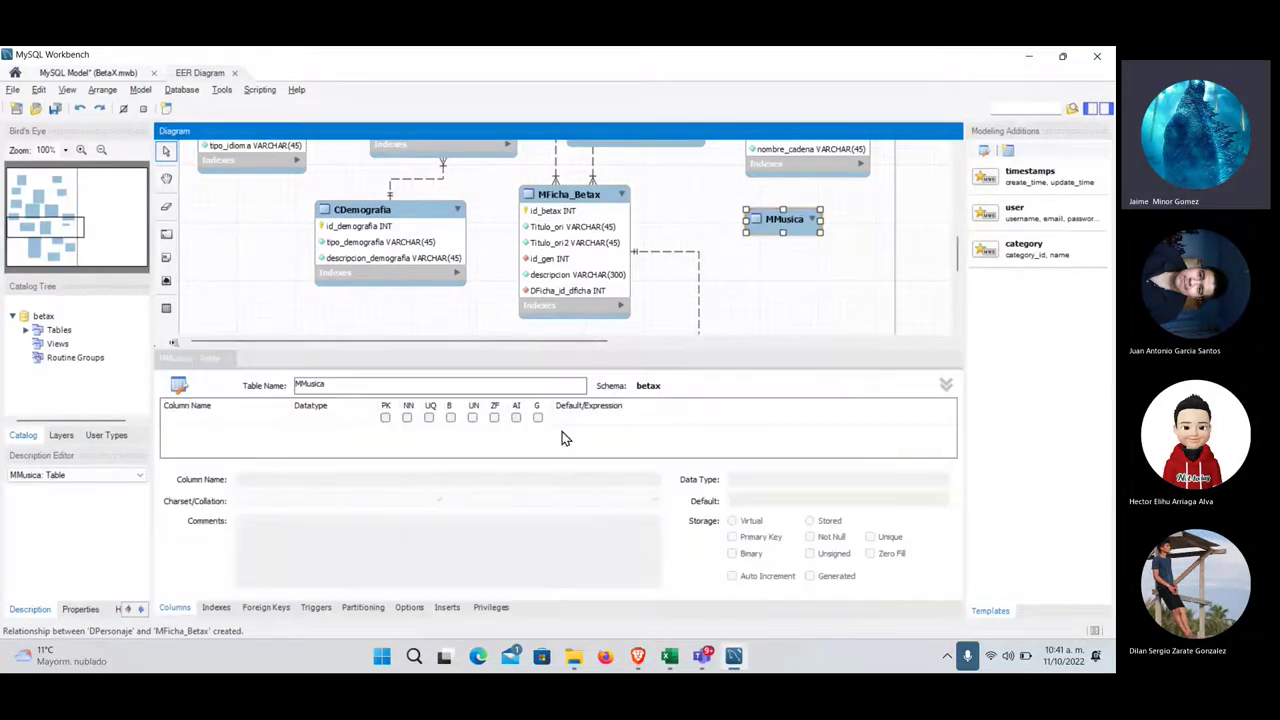
double_click(213, 419)
type("id_")
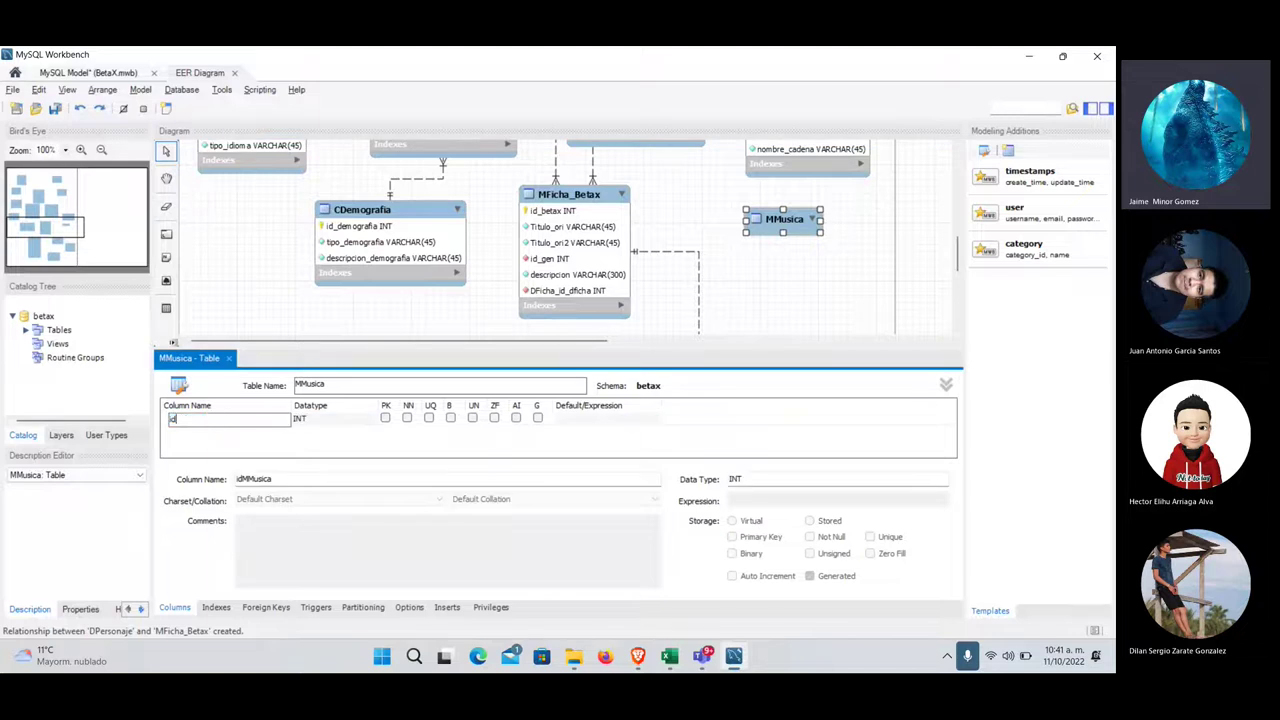
type("musica")
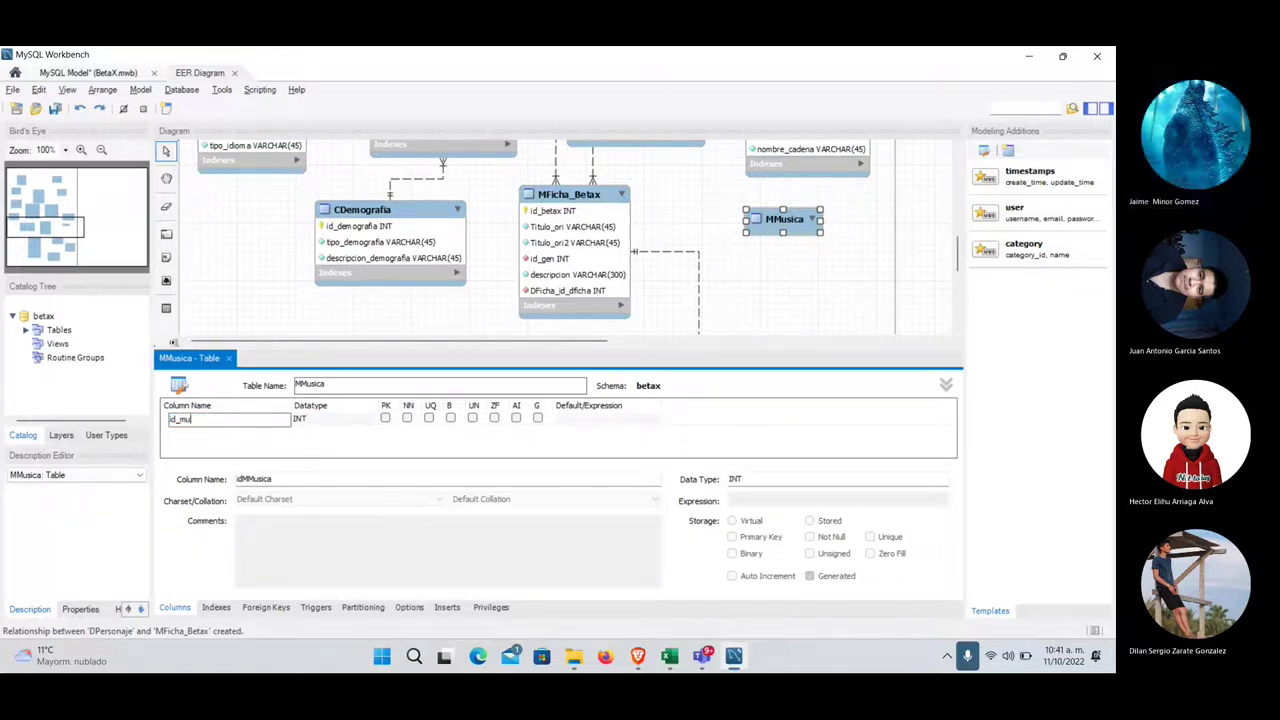
- Add a not-null VARCHAR(45) column named cancion_musica to MMusica and close its table editor
double_click(225, 431)
type("cancion_")
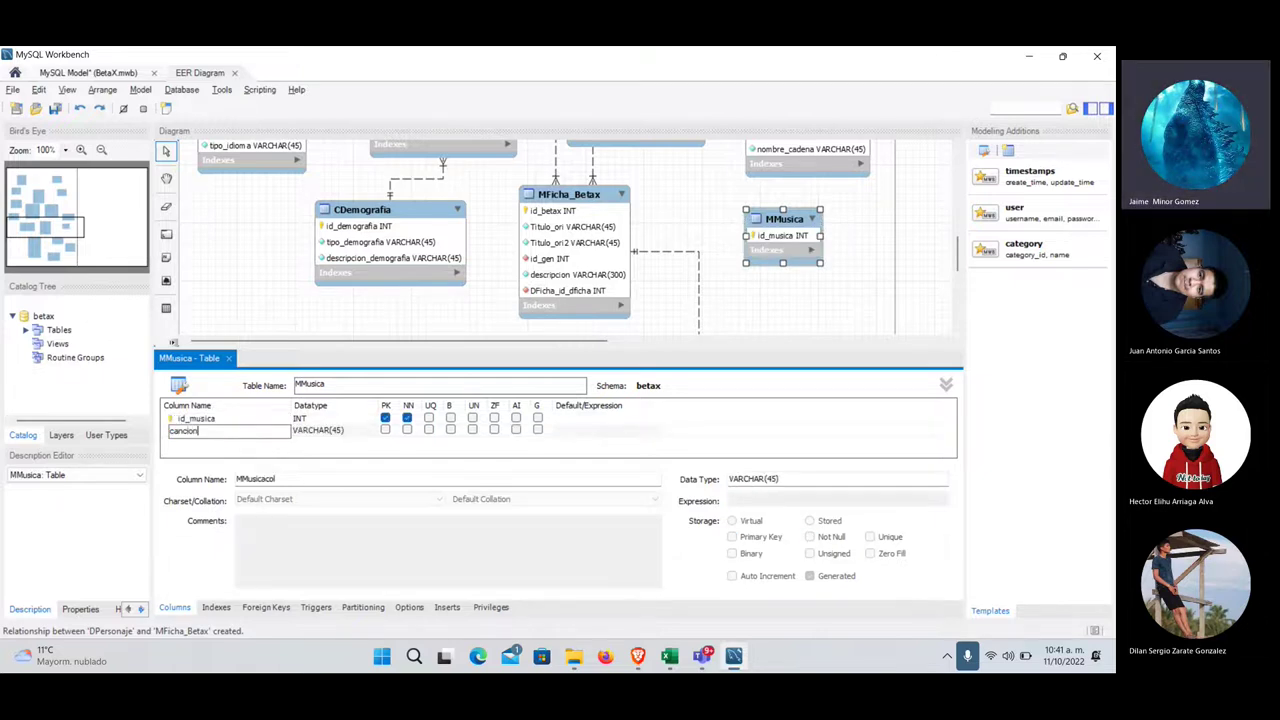
type("musica")
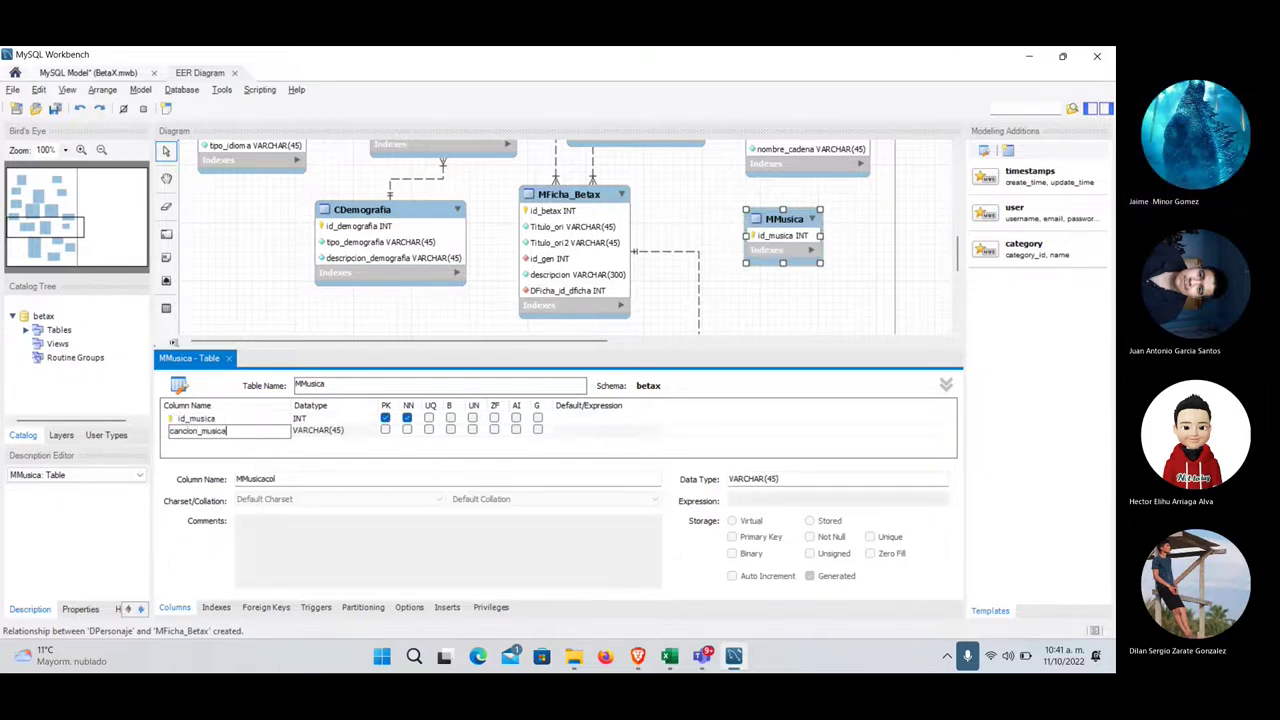
left_click(407, 430)
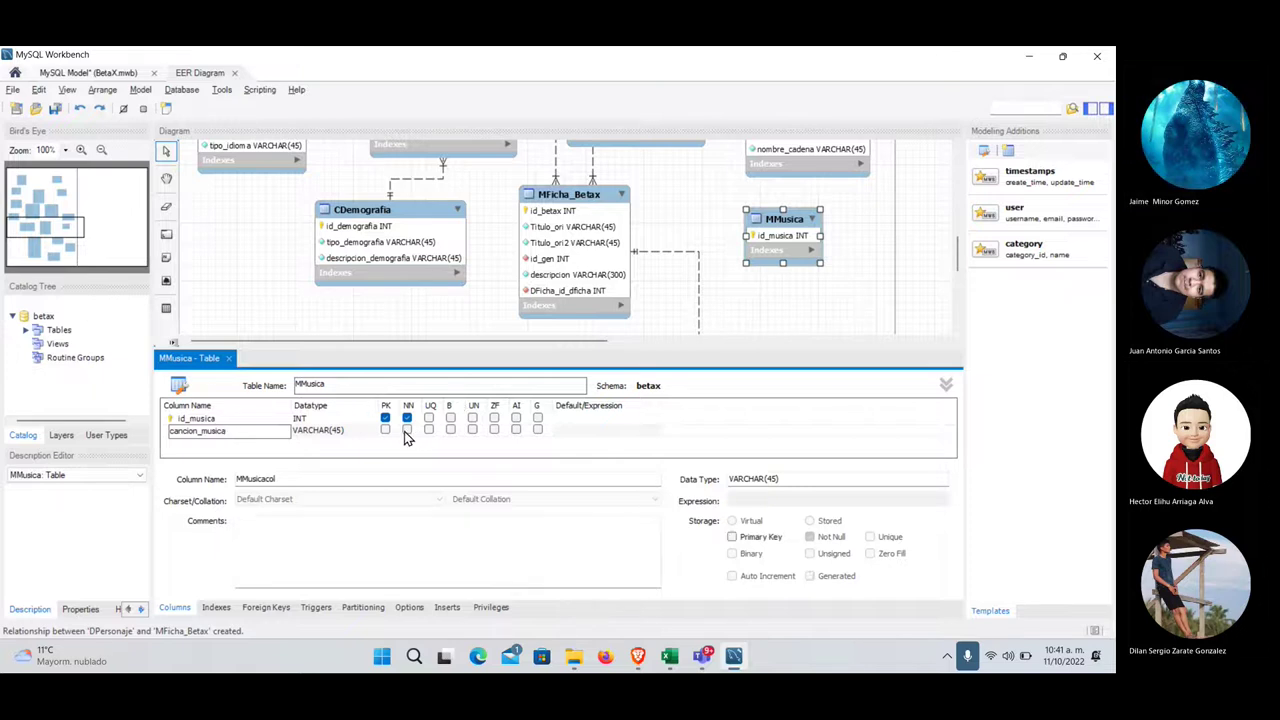
left_click(229, 359)
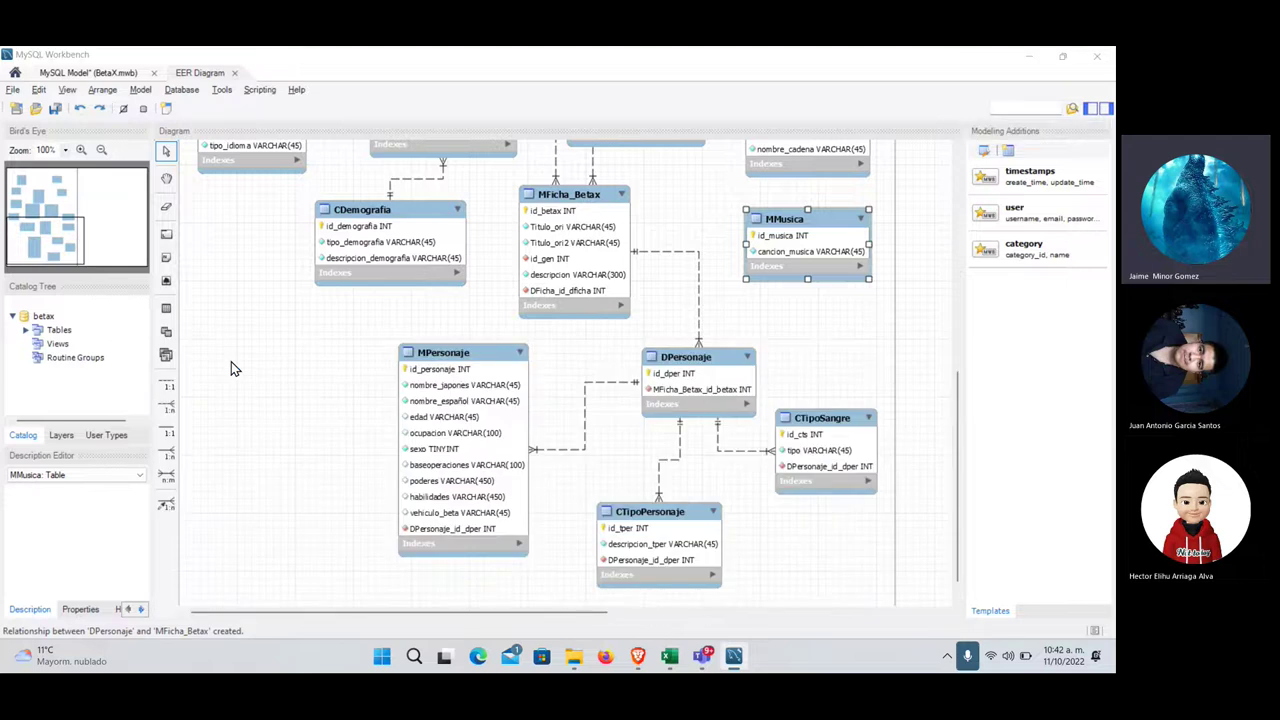
- Place a new table in the empty area below MMusica and name it CTipoMusica
key("alt+Tab")
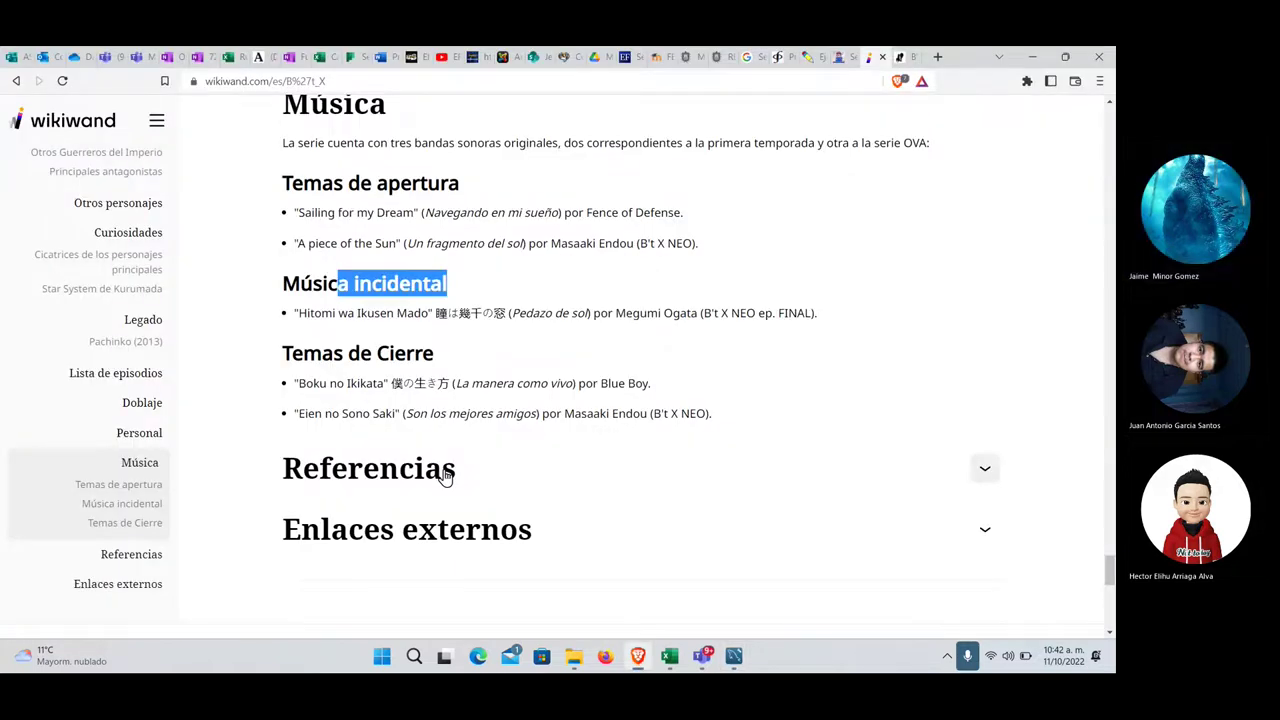
key("alt+Tab")
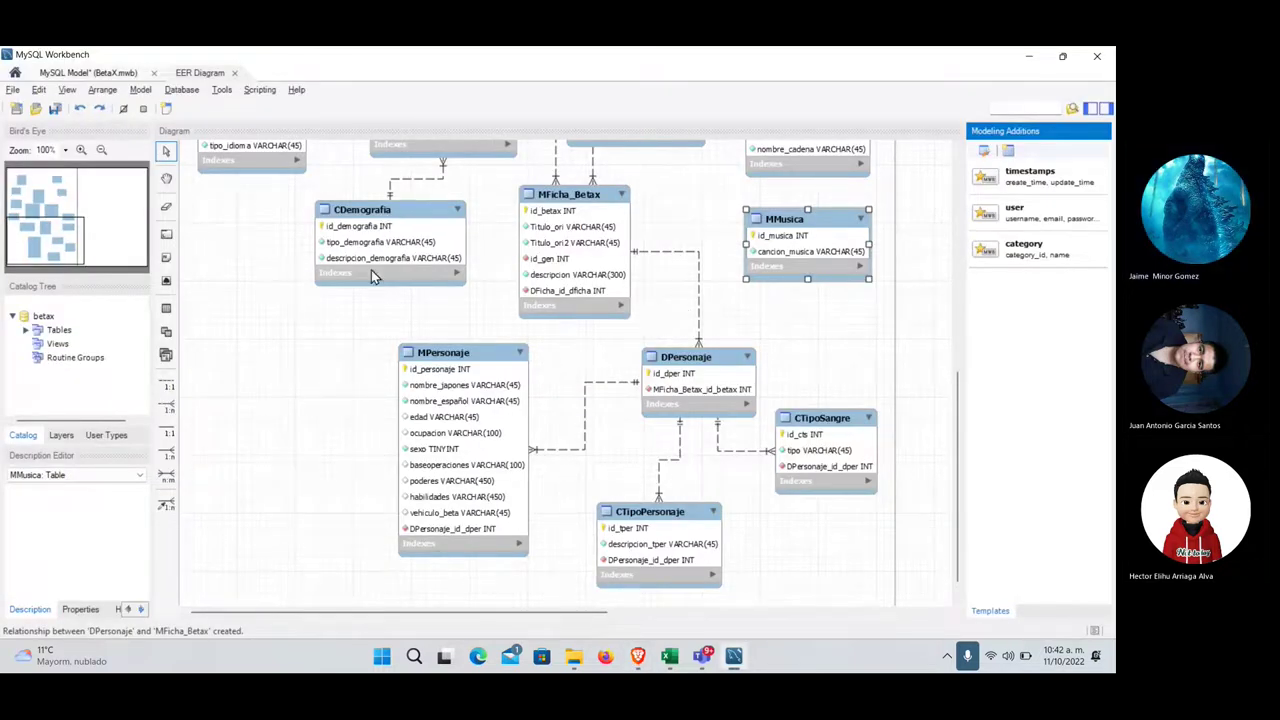
left_click(166, 308)
left_click(880, 330)
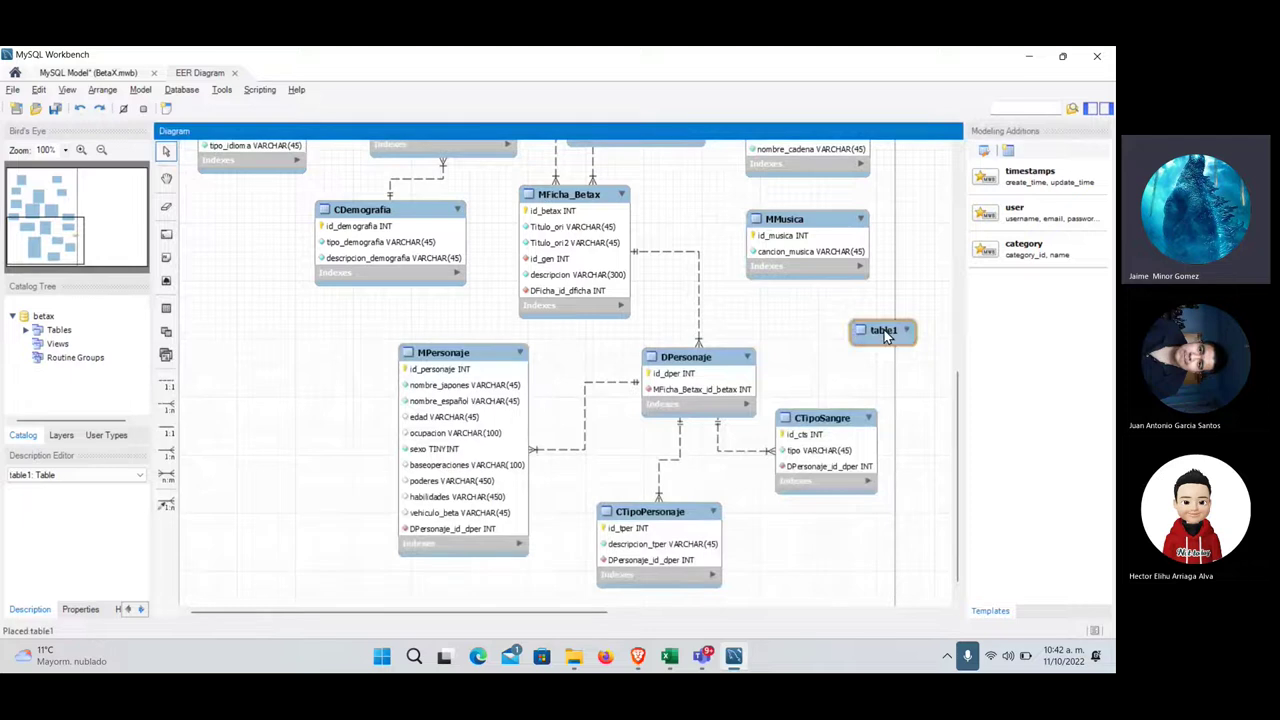
double_click(884, 334)
type("CTipoMusica")
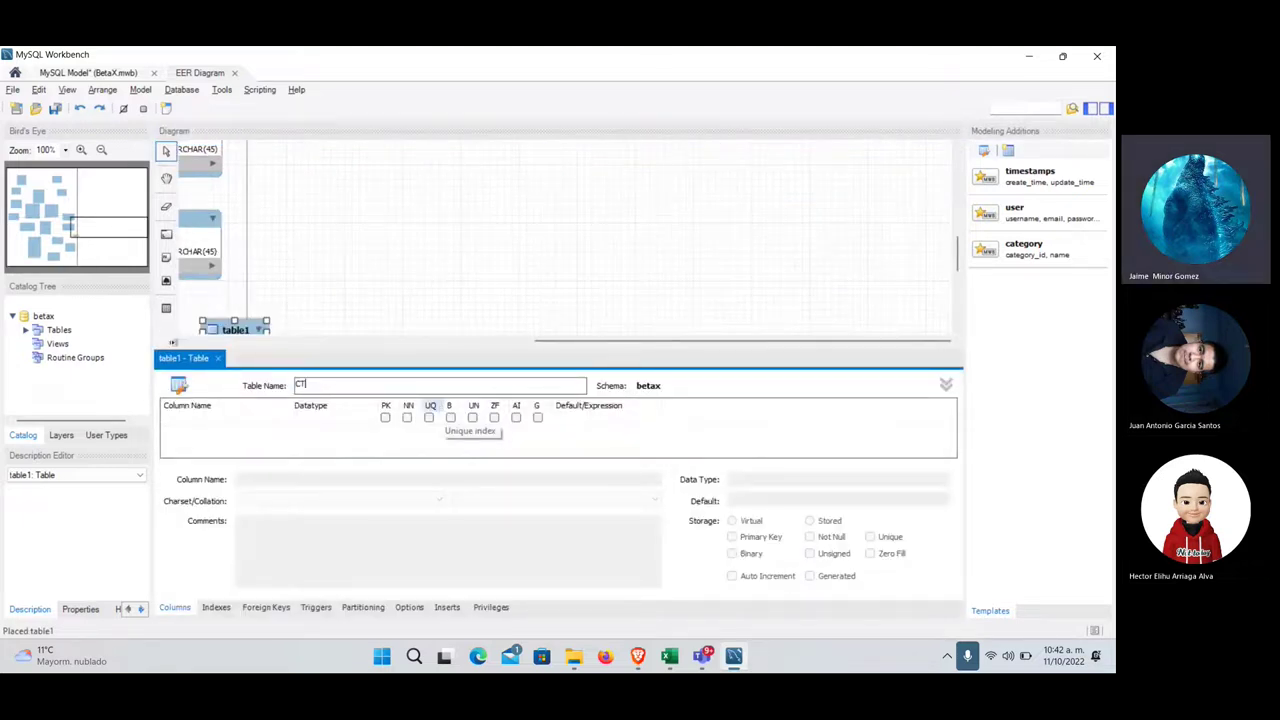
- Give CTipoMusica an auto-increment INT primary key id_tmus and a not-null VARCHAR(45) column descripcion
left_click(183, 418)
type("id_")
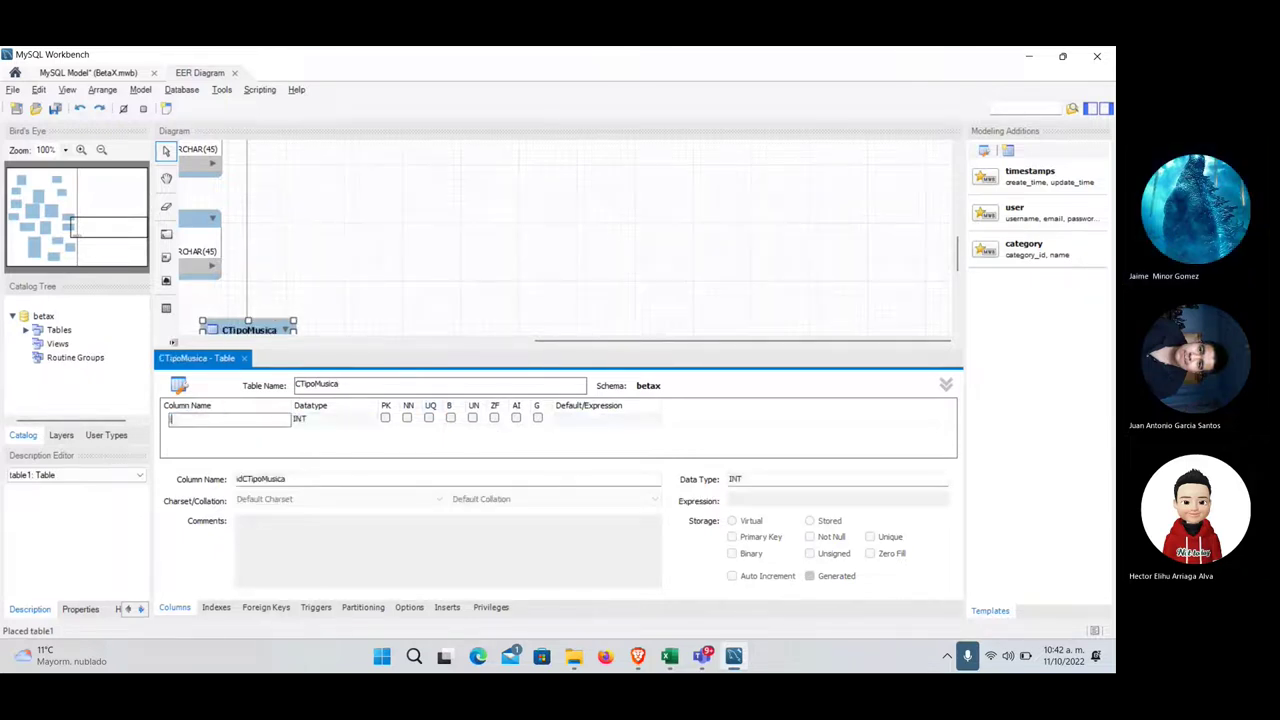
type("tip")
left_click(199, 431)
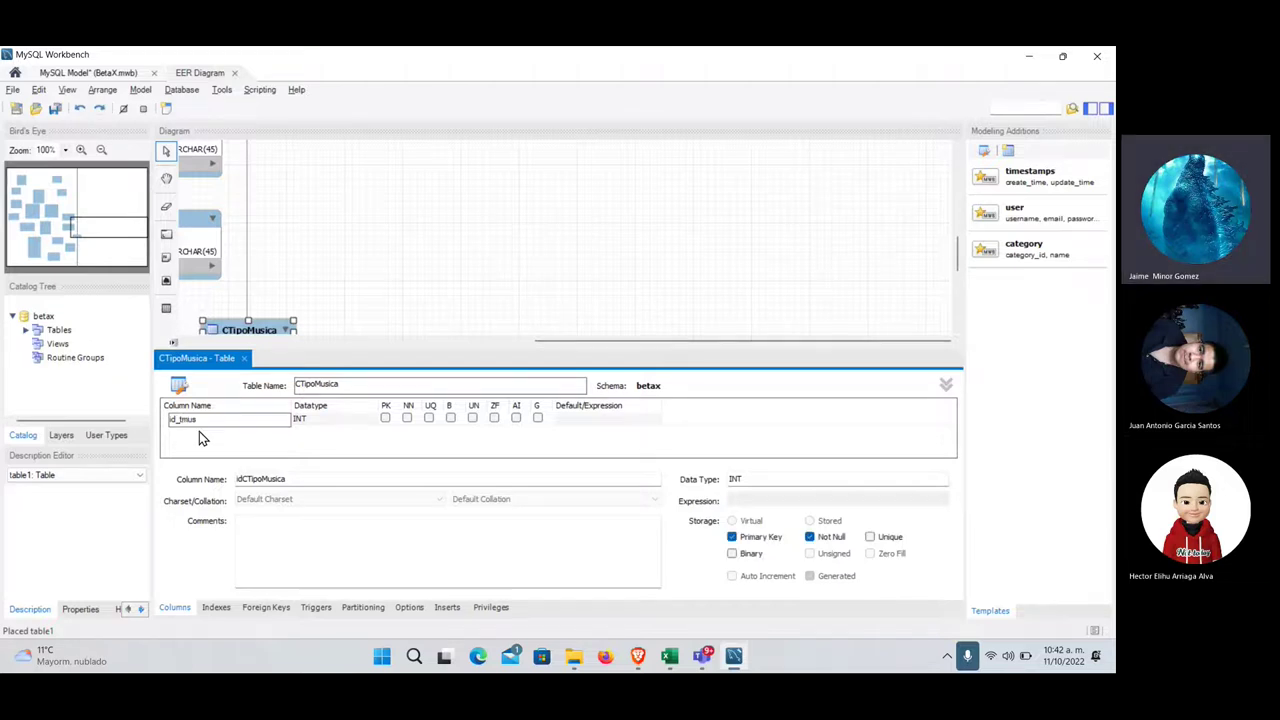
type("descripcion")
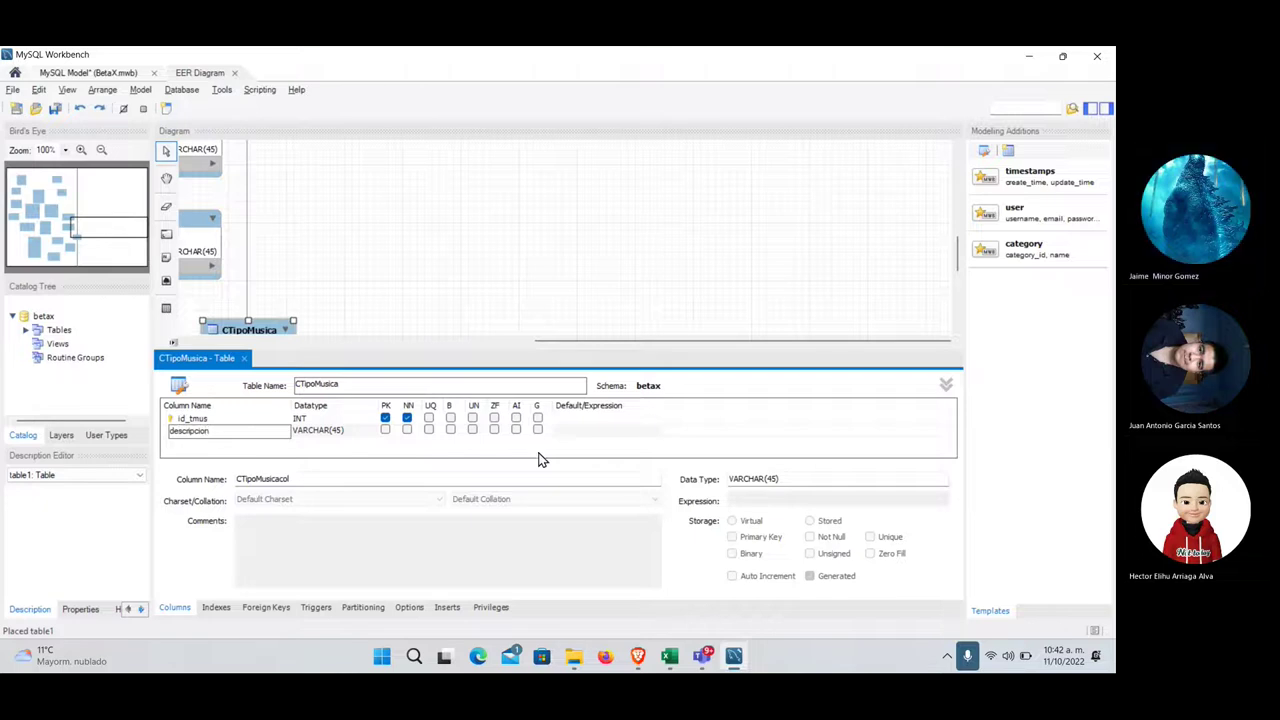
left_click(517, 419)
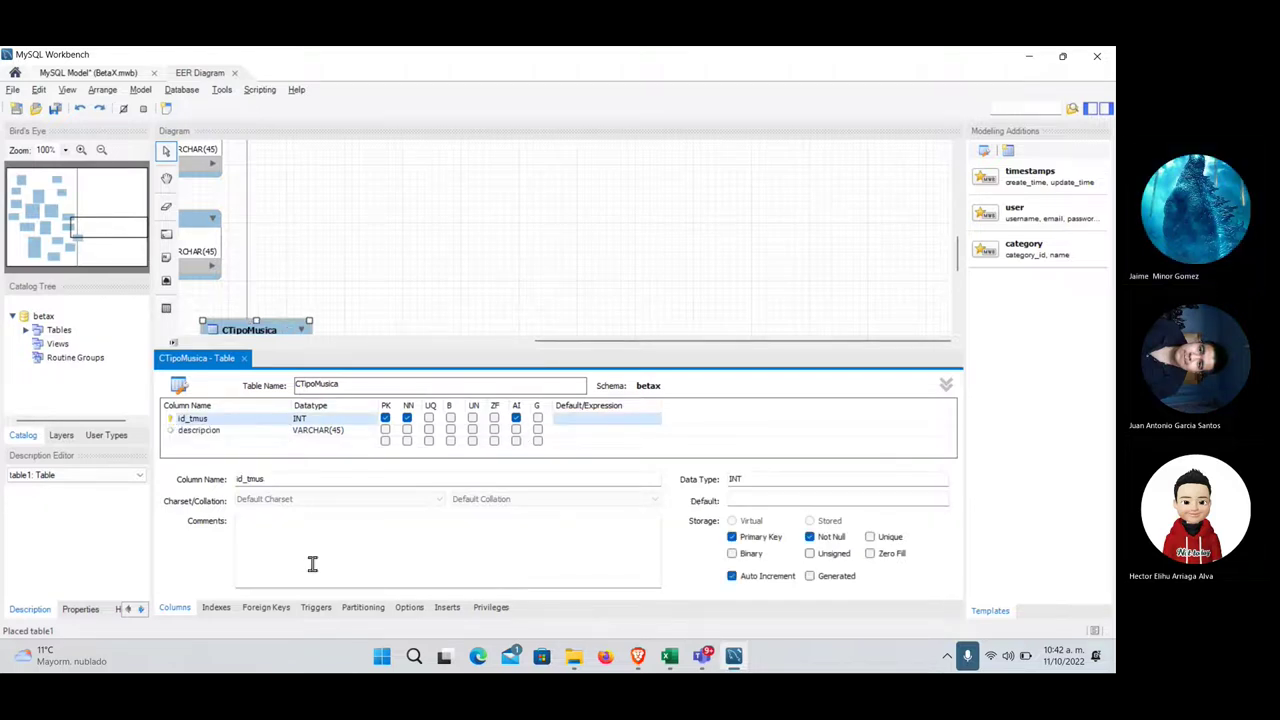
left_click(245, 433)
left_click(407, 430)
- Start CTipoMusica's insert data with a row of id_tmus 1 and descripcion Opening, checking the Wikiwand theme headings
left_click(446, 607)
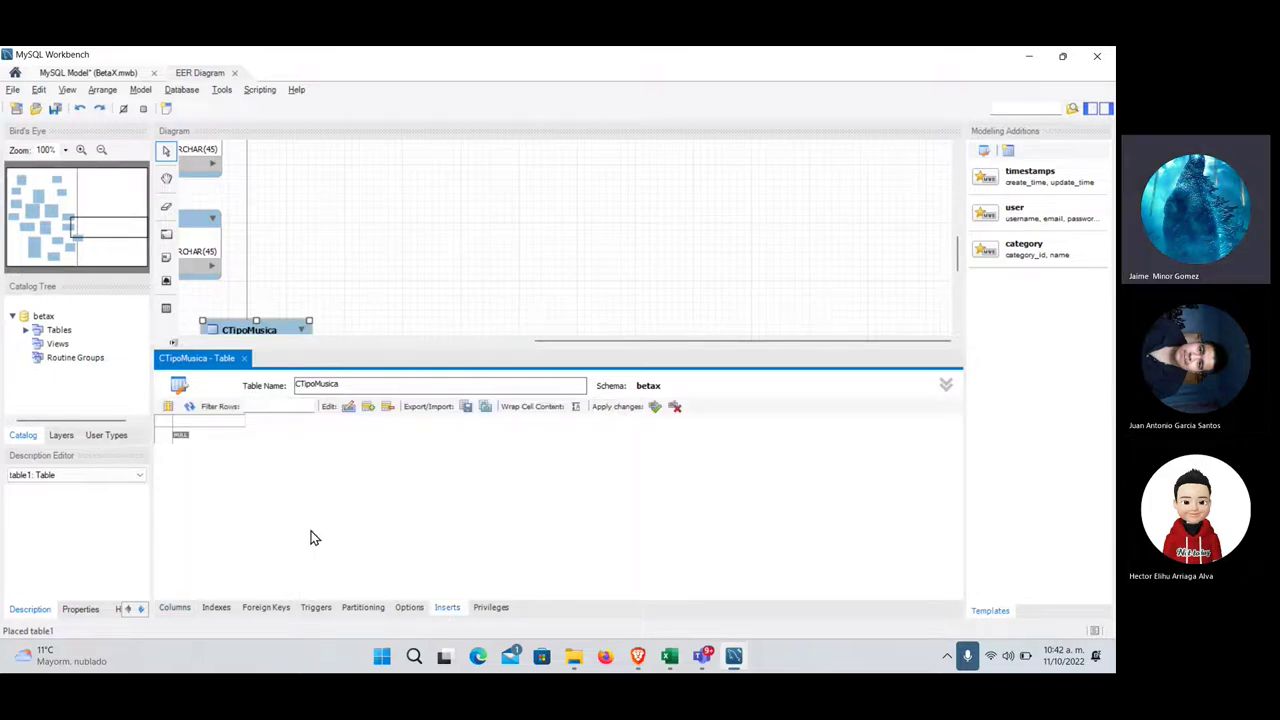
left_click(207, 441)
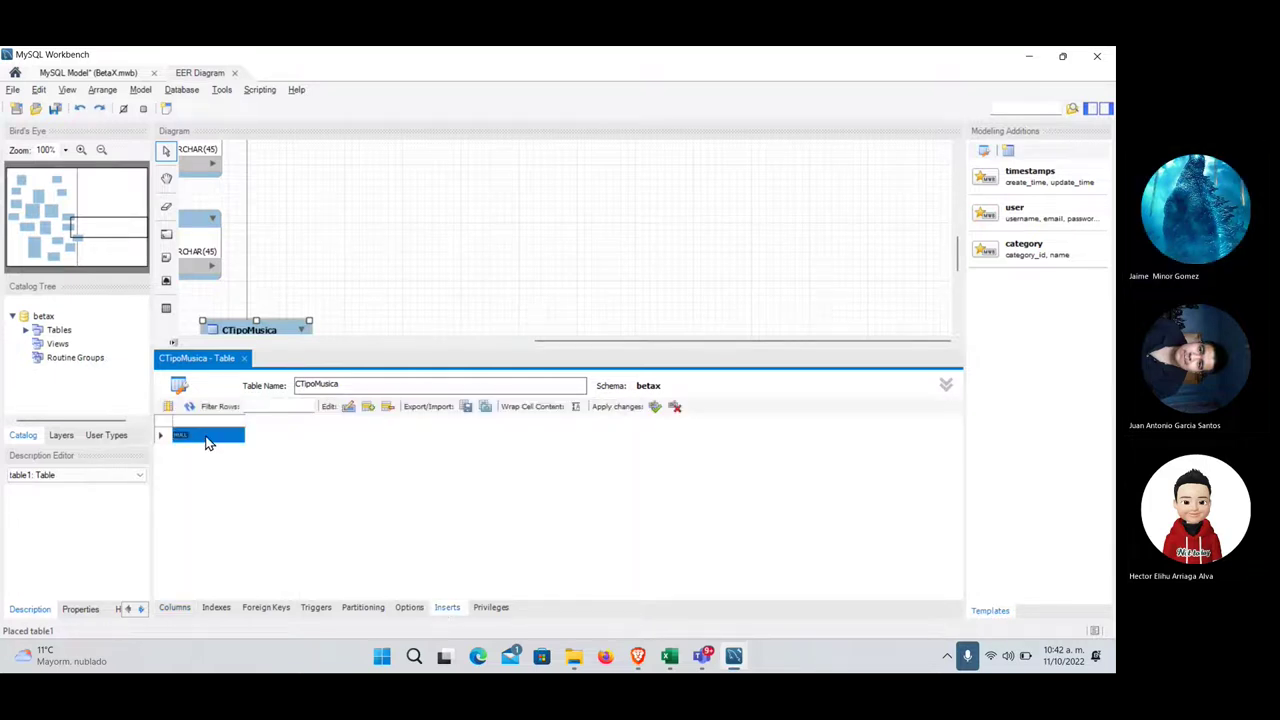
left_click(655, 406)
double_click(199, 443)
type("1")
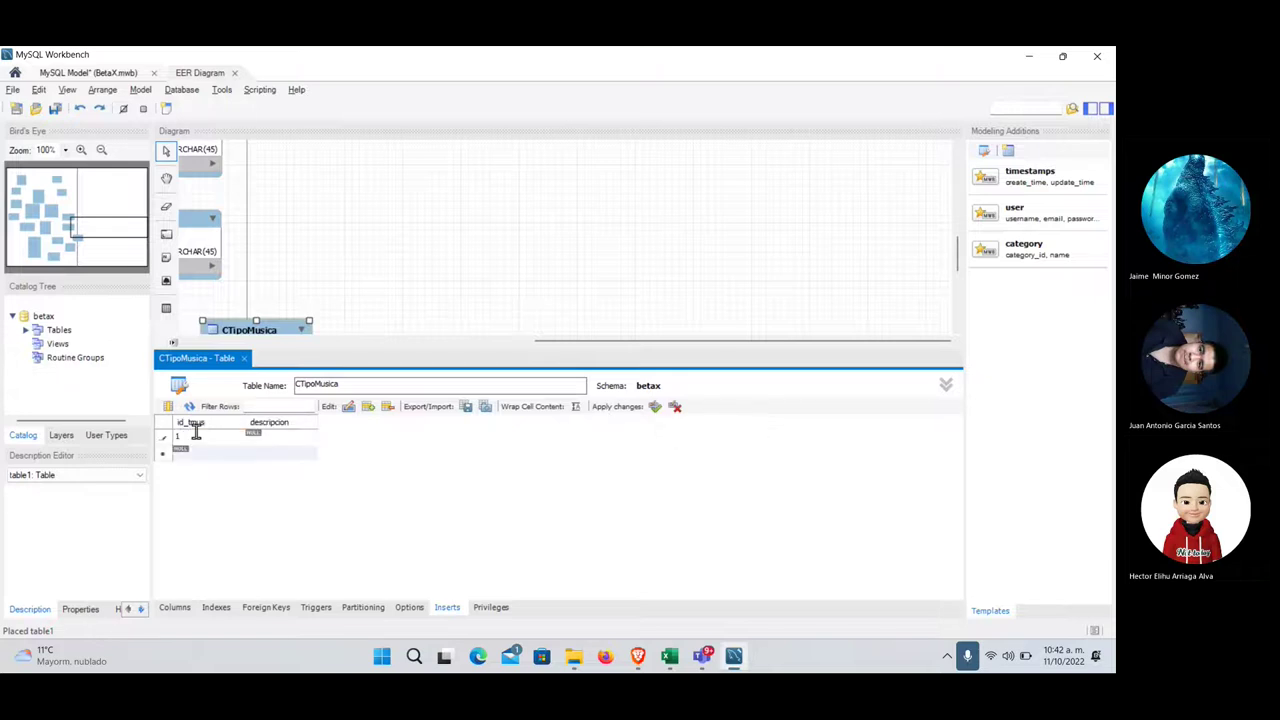
double_click(288, 432)
key("alt+Tab")
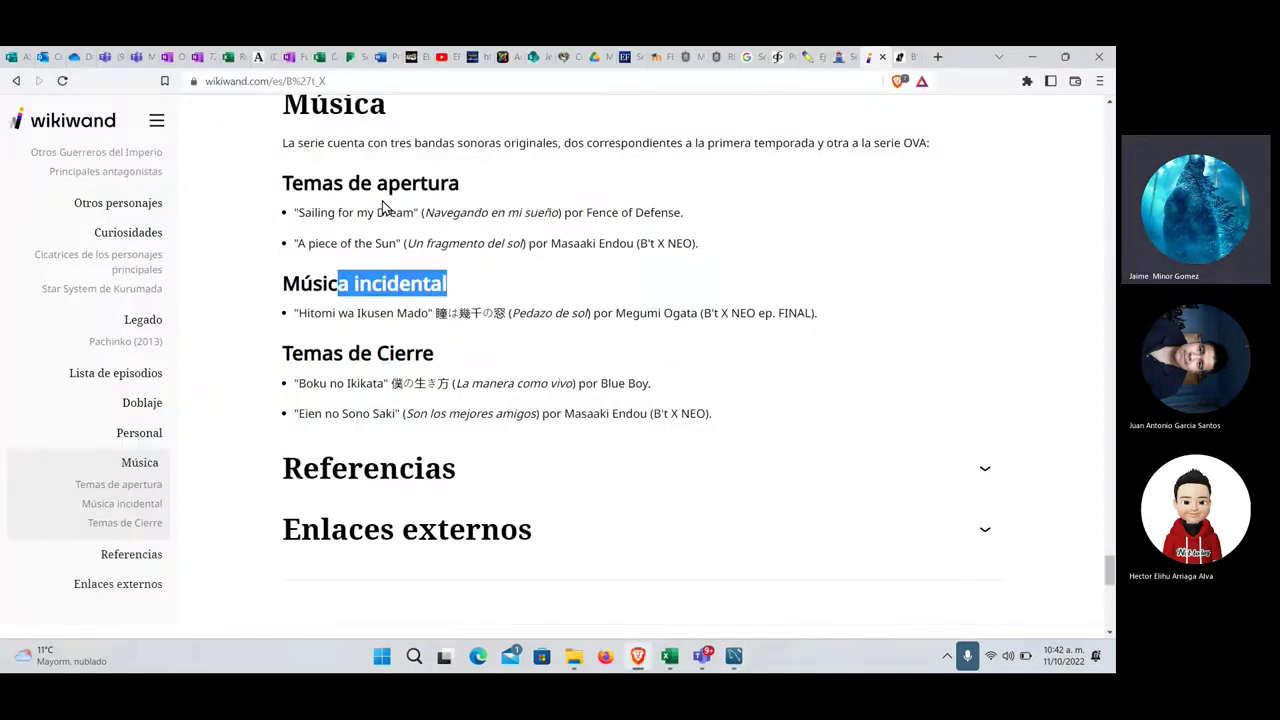
key("alt+Tab")
type("Opening")
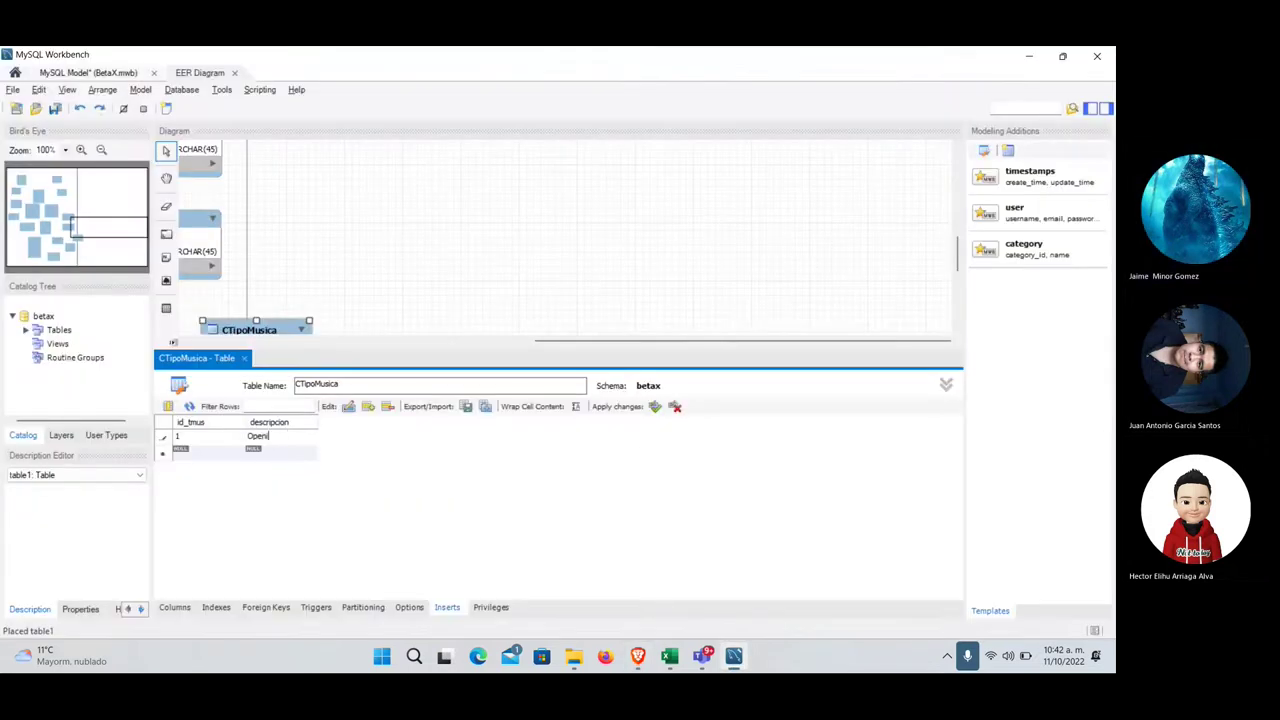
- Add a second CTipoMusica row with id_tmus 2 and descripcion Ending, checking the Wikiwand closing theme heading
double_click(200, 451)
type("2")
double_click(267, 453)
key("alt+Tab")
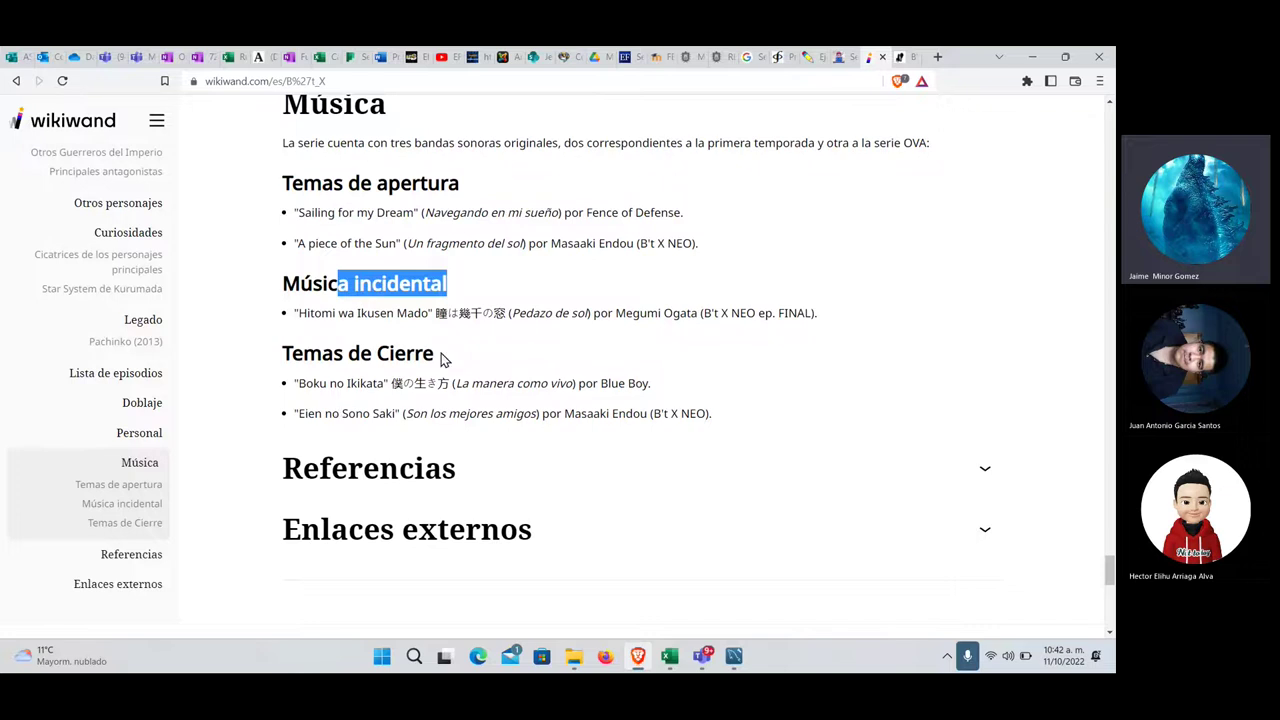
key("alt+Tab")
type("Ending")
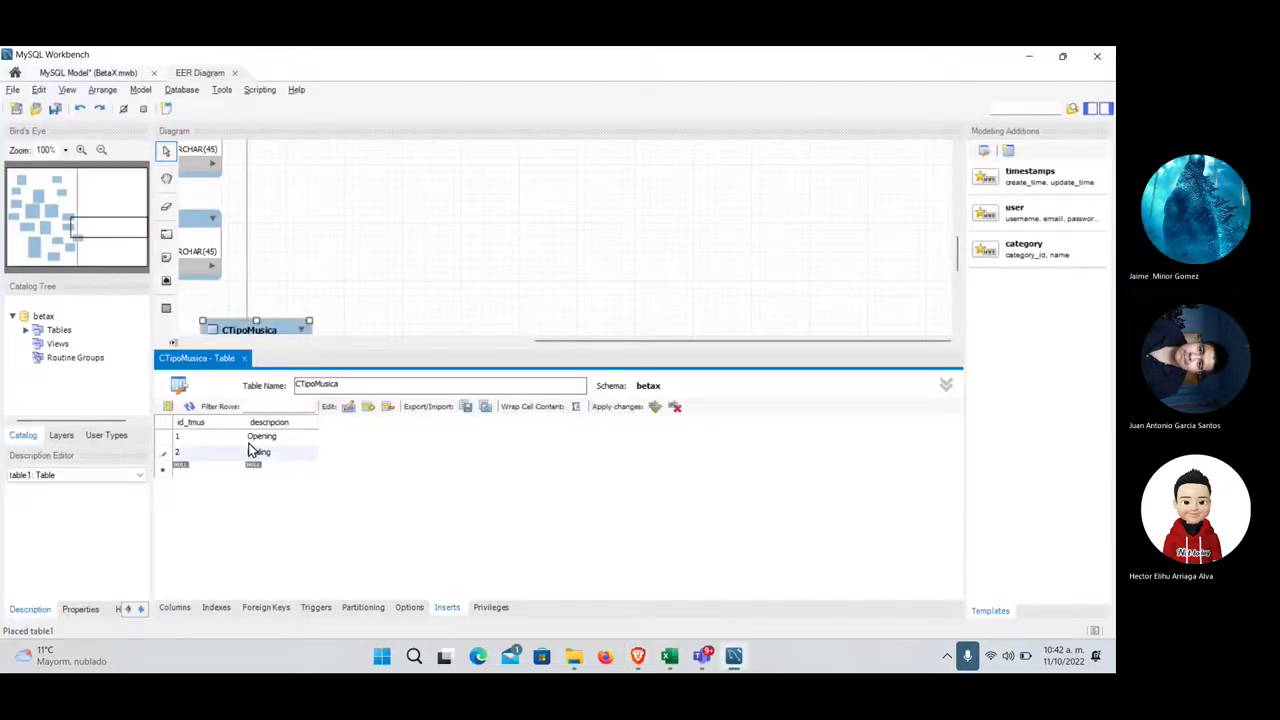
- Add a third CTipoMusica row with id_tmus 3 and descripcion Incidencial, apply the inserts and close the table editor
left_click(205, 467)
type("3")
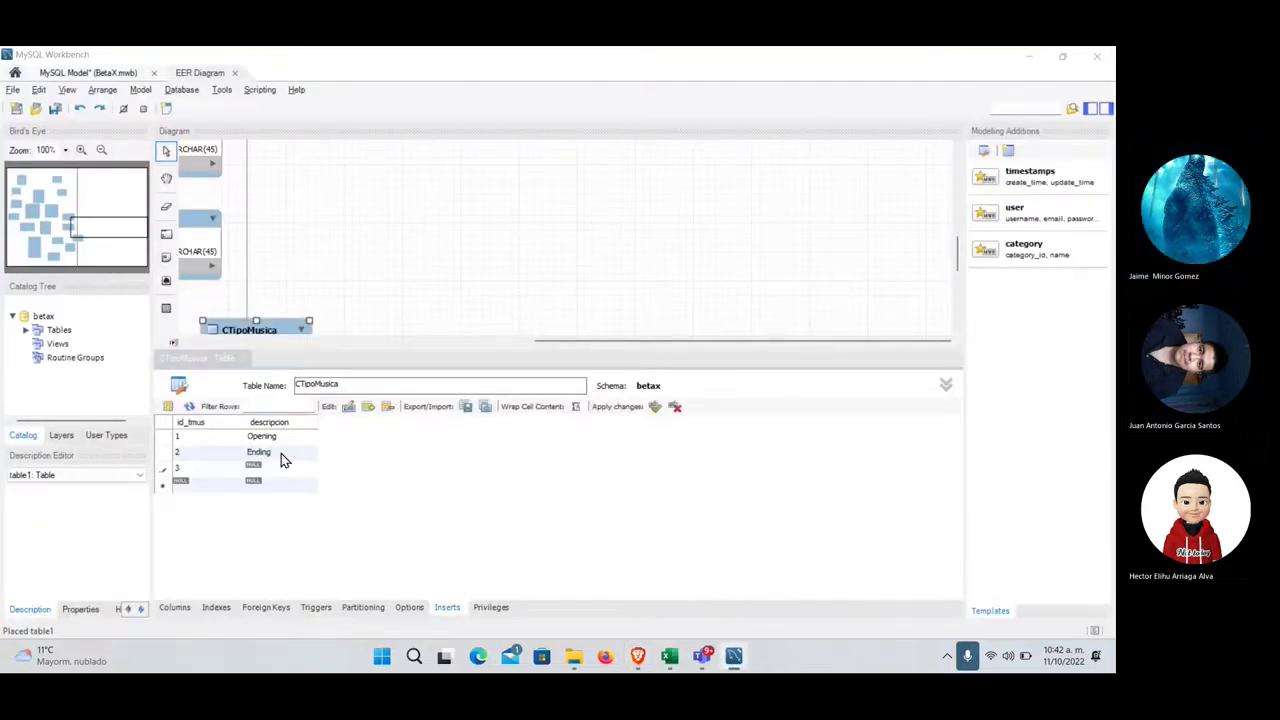
key("alt+Tab")
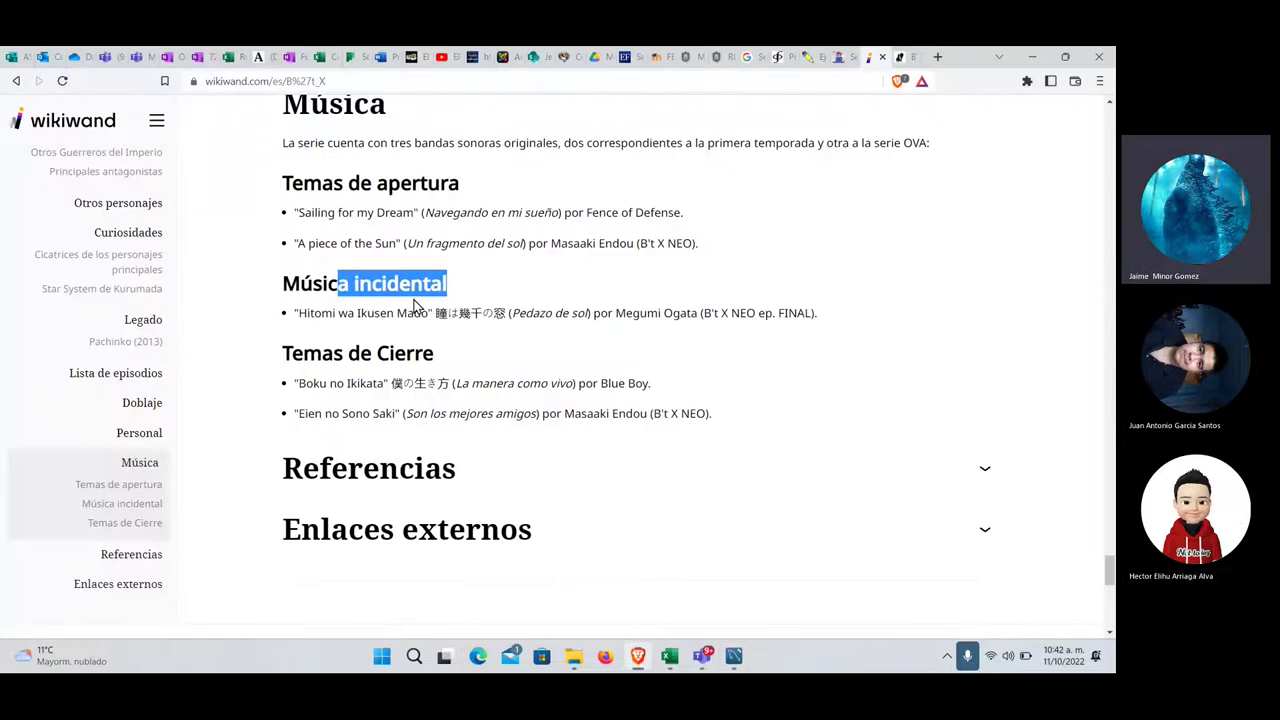
key("alt+Tab")
type("Incidencial")
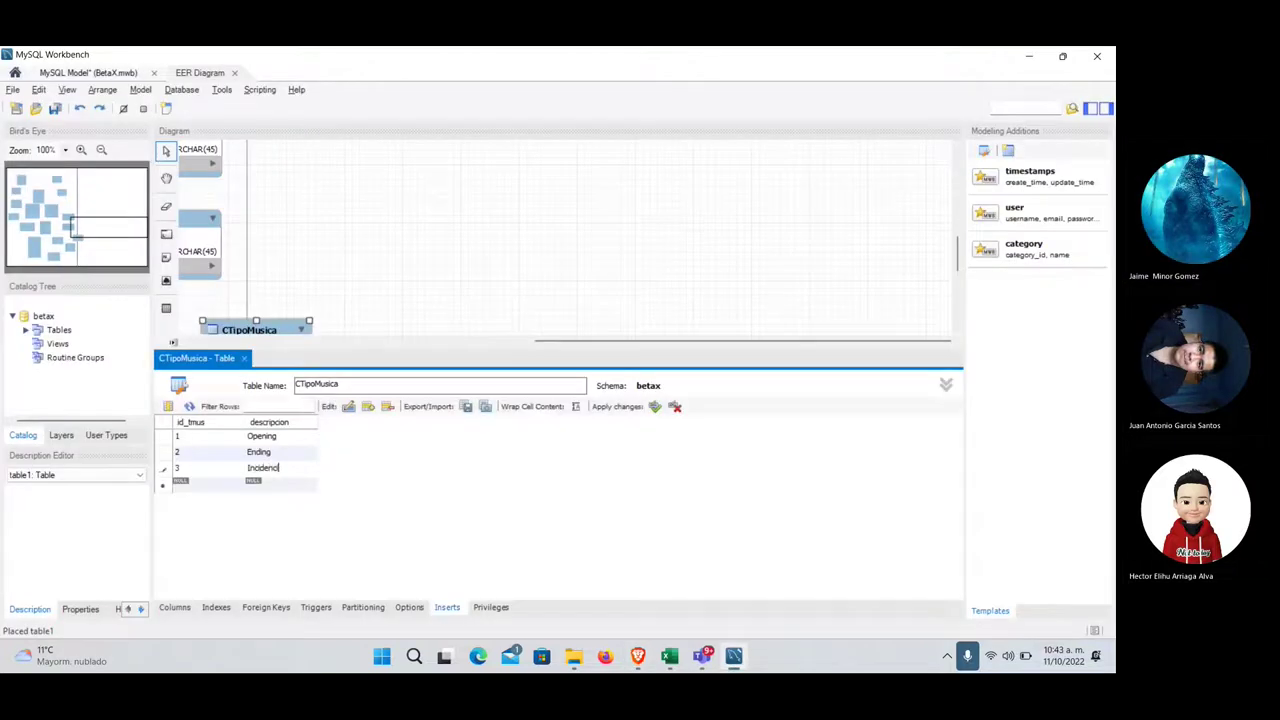
left_click(390, 478)
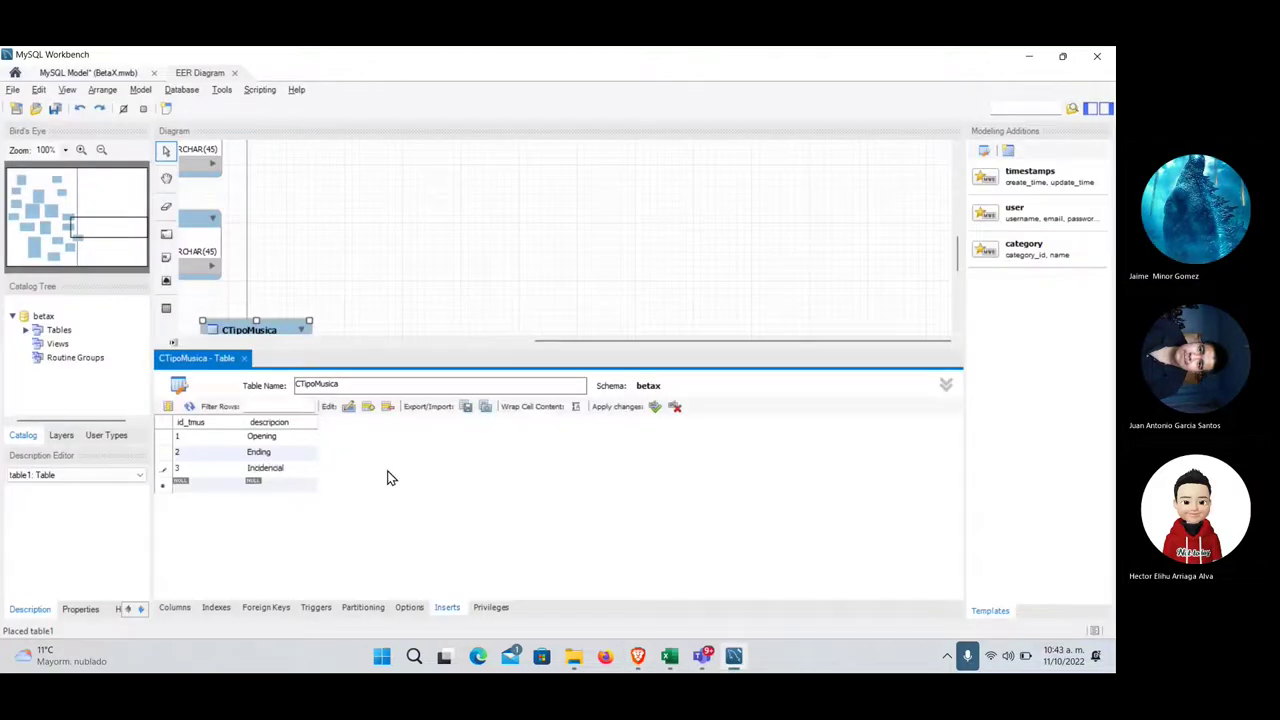
left_click(655, 407)
left_click(243, 358)
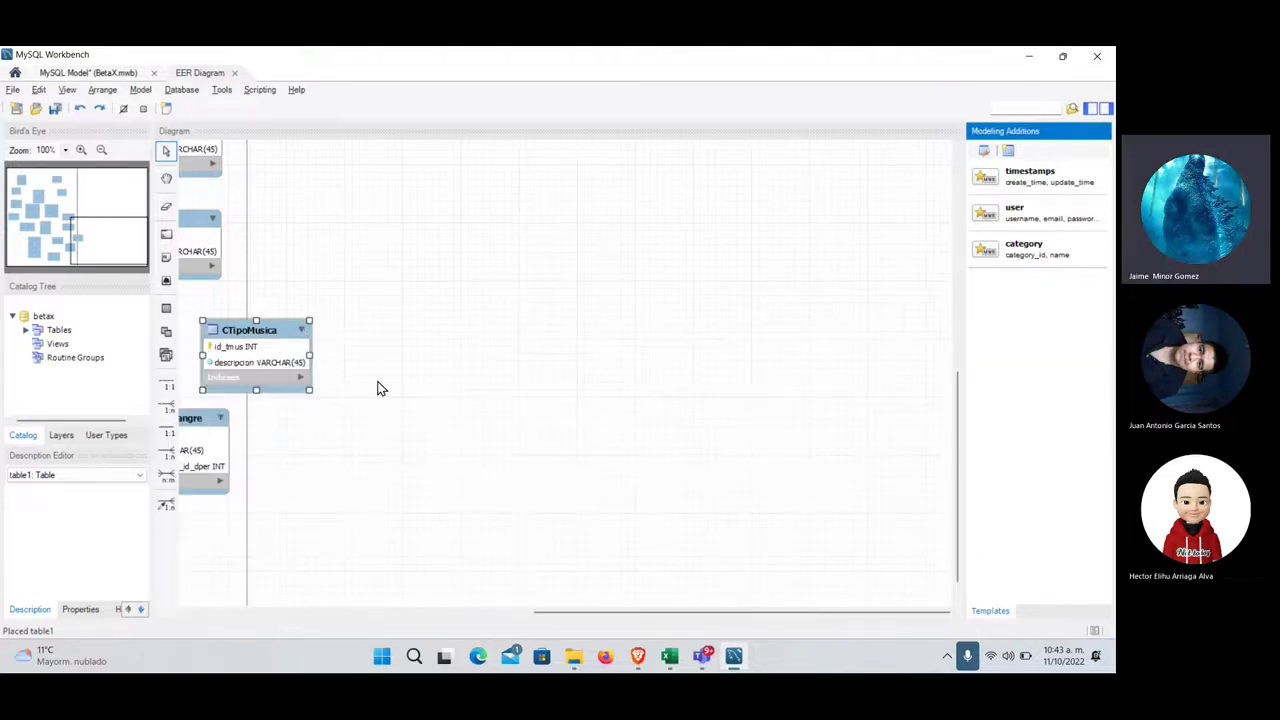
- Create a non-identifying 1:n relationship from MMusica with CTipoMusica as the referenced table, and move CTipoMusica to the right of MMusica
scroll(378, 388, "up", 1)
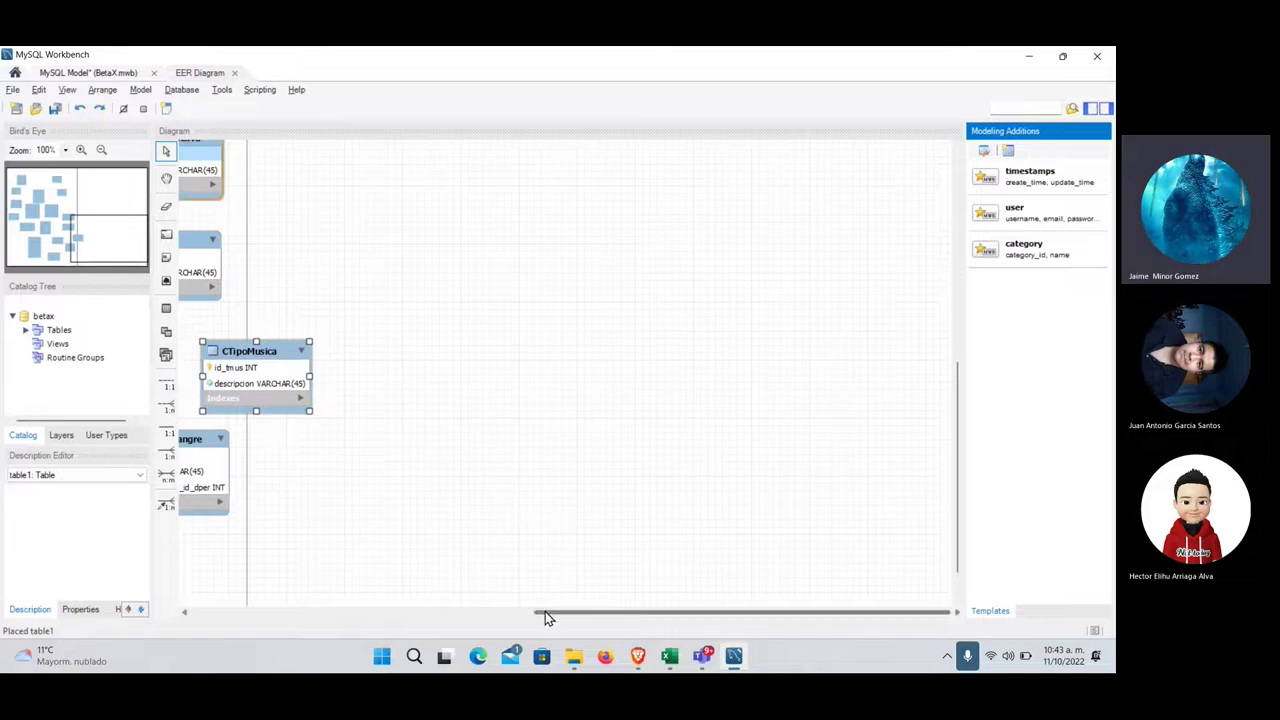
left_click_drag(545, 617, 345, 613)
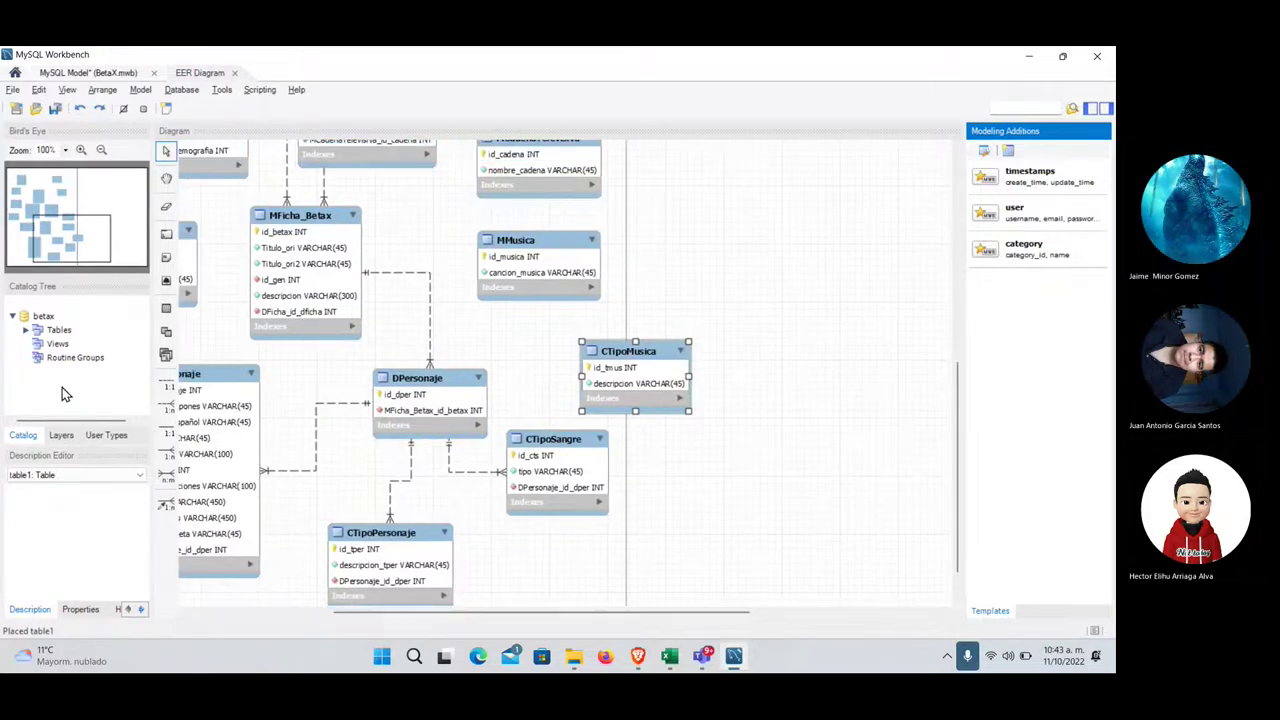
left_click(166, 404)
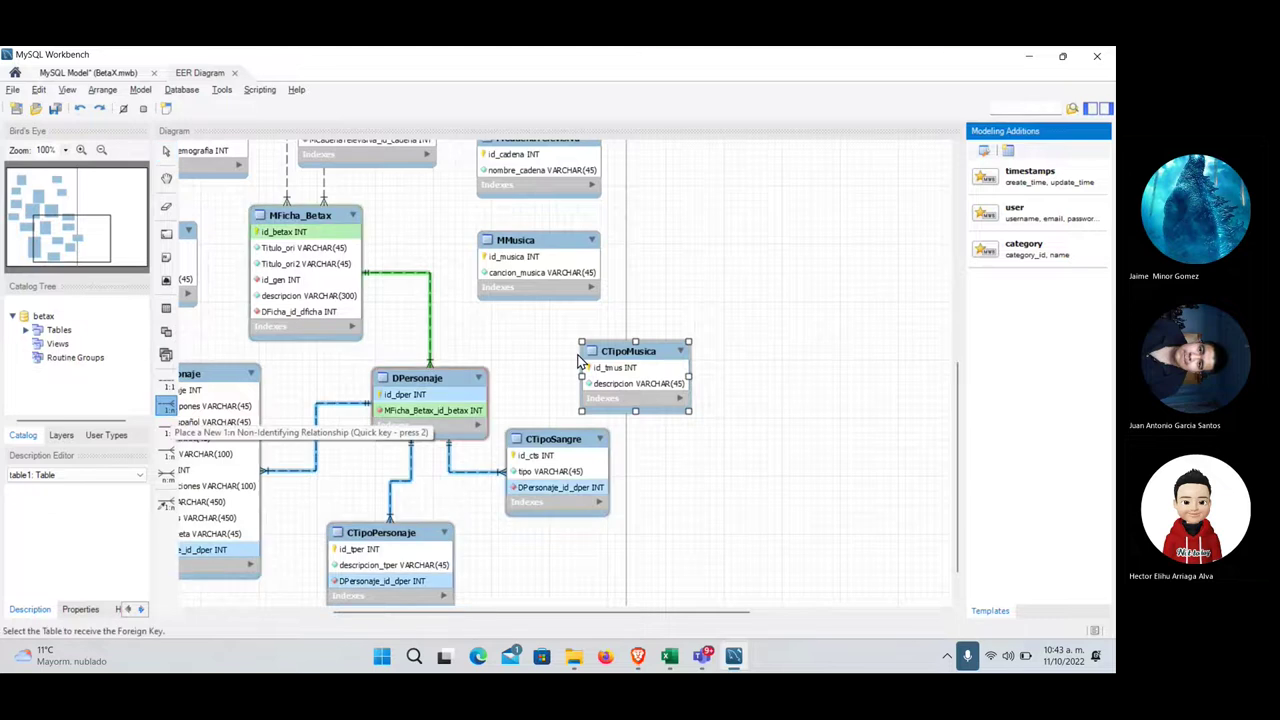
left_click(560, 256)
left_click(627, 350)
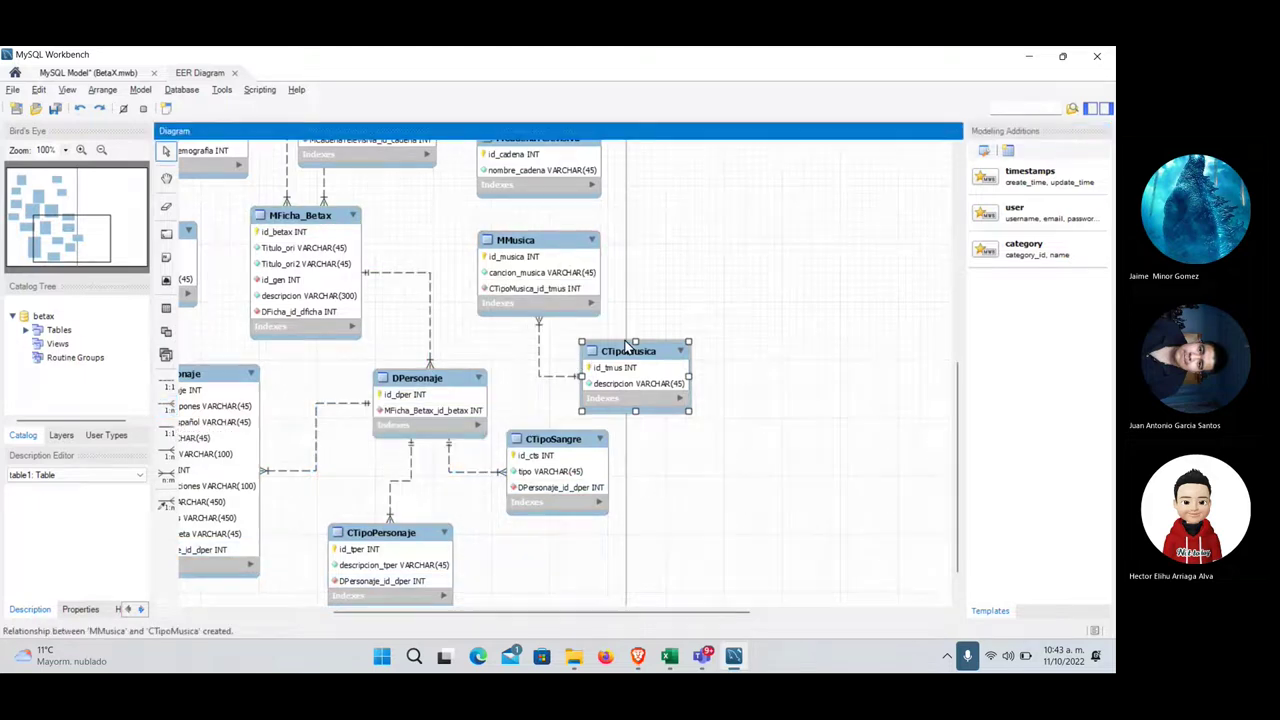
left_click_drag(627, 350, 705, 225)
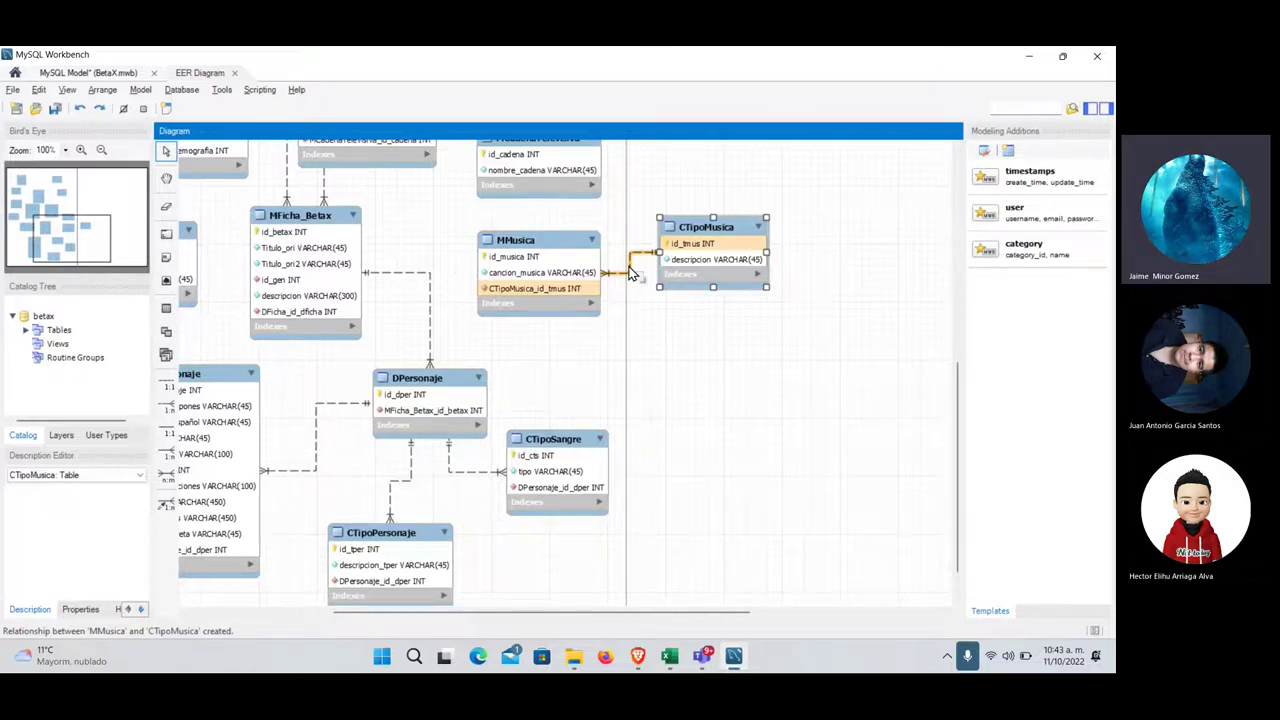
- Switch to the Wikiwand B't X article and examine the song entries under Temas de apertura and Temas de Cierre
key("alt+Tab")
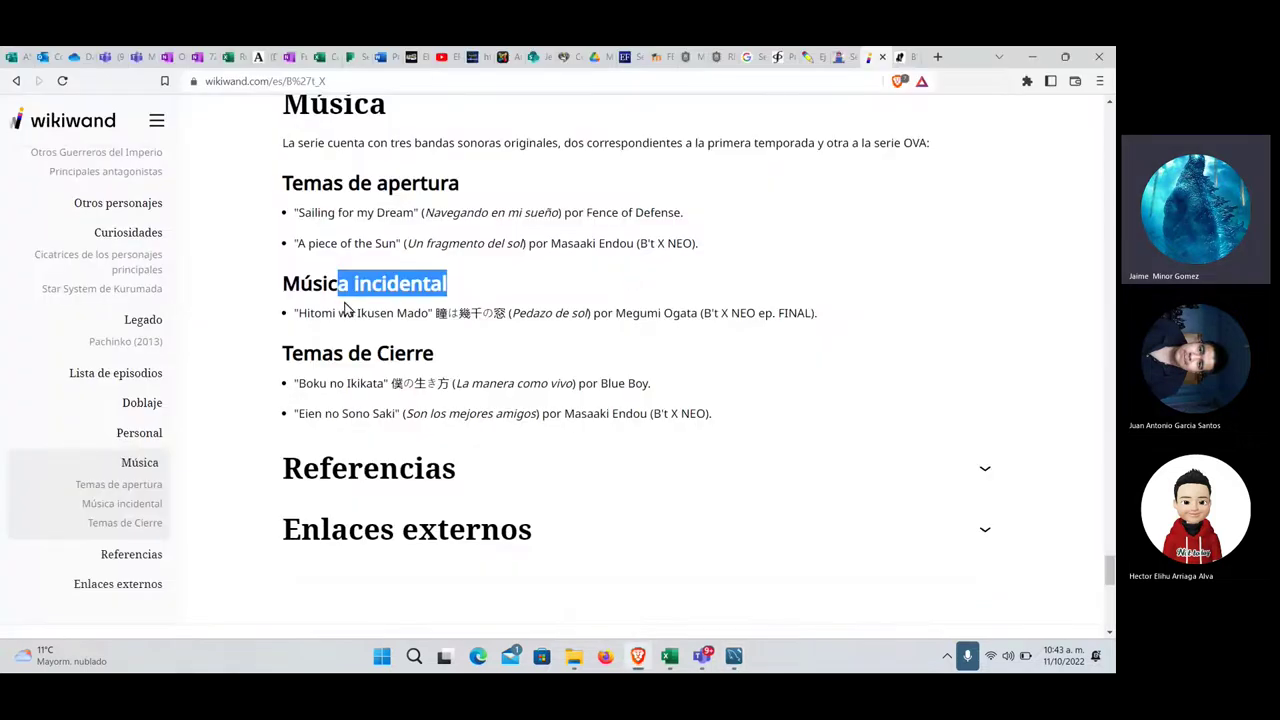
left_click_drag(339, 212, 354, 243)
left_click_drag(344, 383, 446, 432)
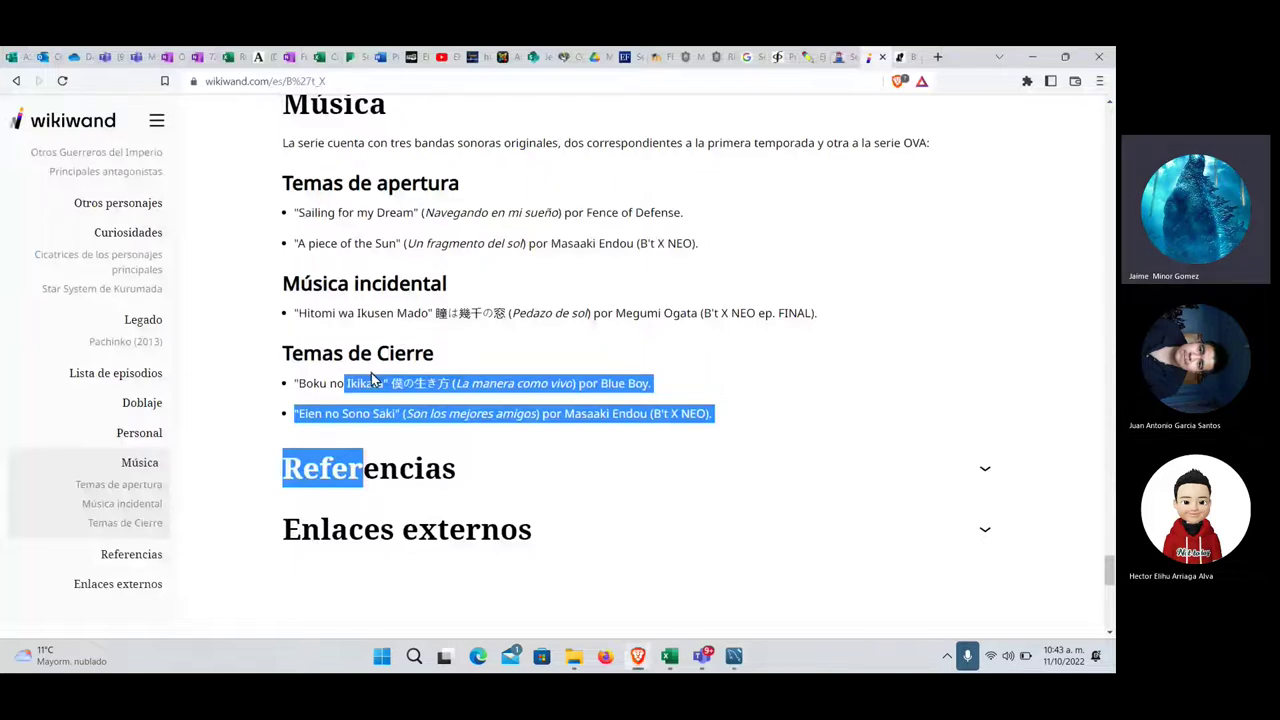
- Compare the opening and closing theme songs in the Wikiwand Música section and return to the EER diagram in MySQL Workbench
left_click_drag(357, 212, 367, 243)
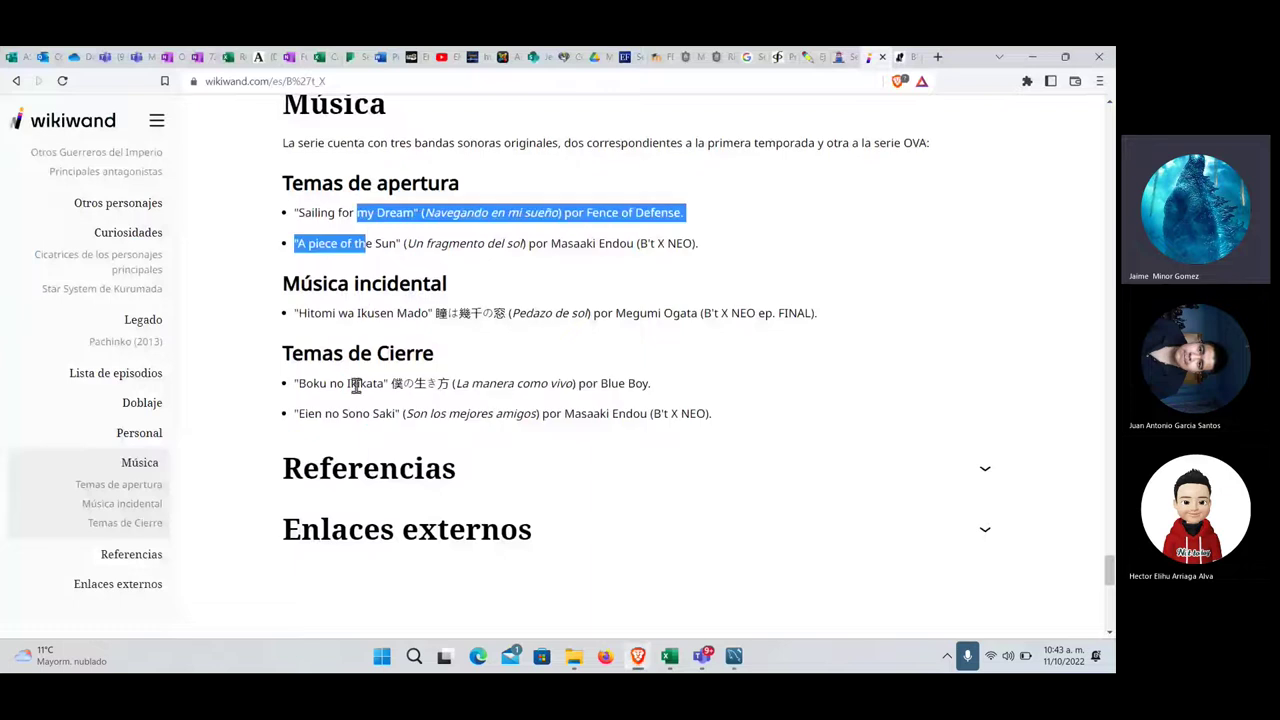
left_click_drag(356, 383, 362, 413)
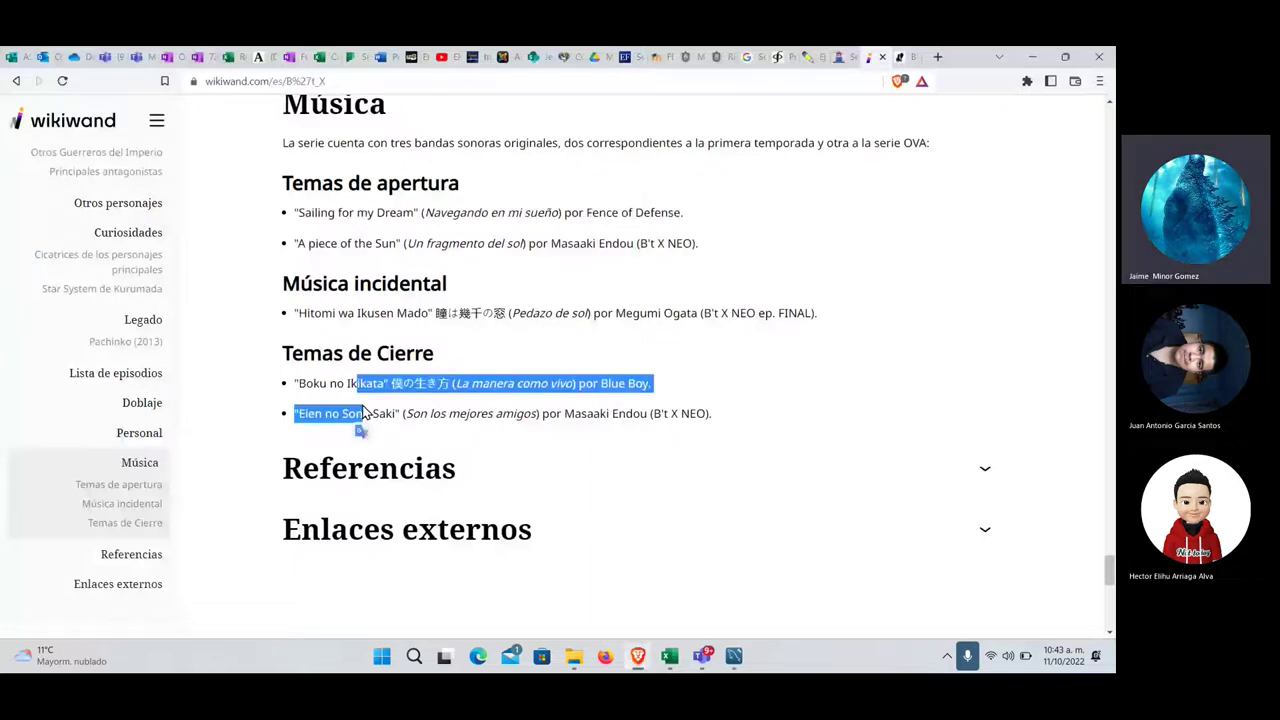
key("alt+Tab")
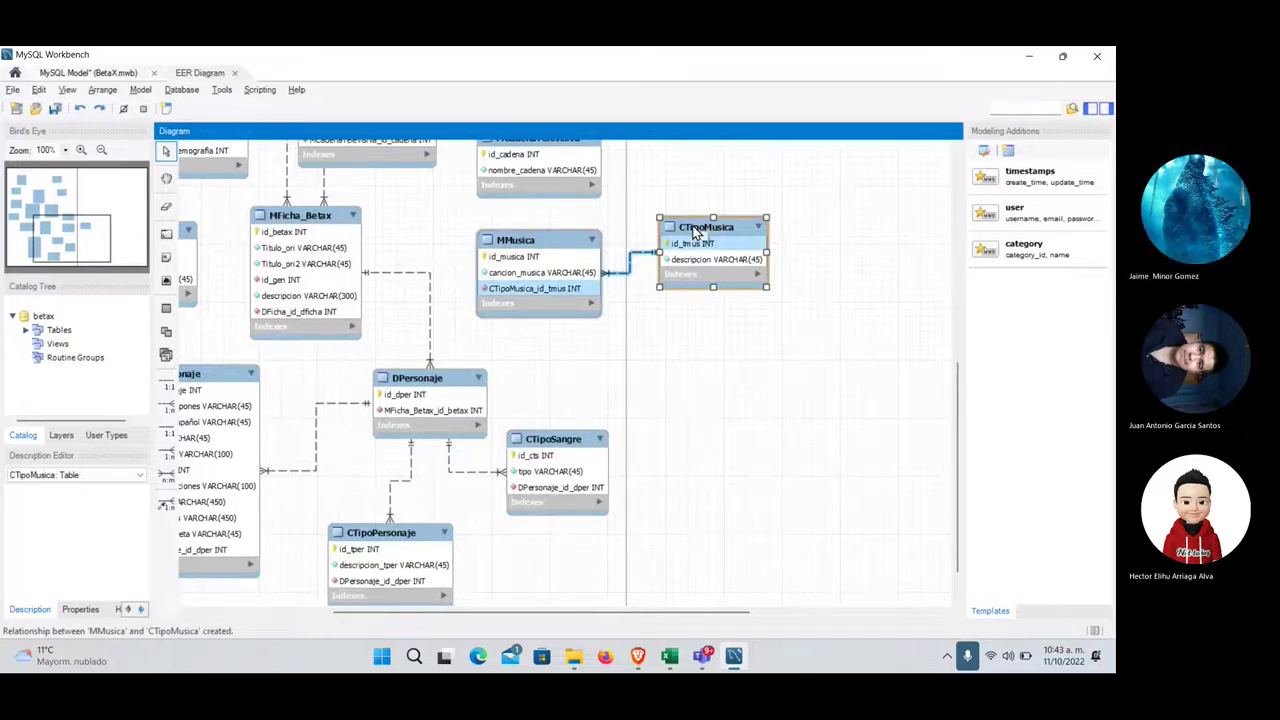
- Shift MMusica slightly right and create a non-identifying 1:n relationship from MFicha_Betax with MMusica as the referenced table
left_click_drag(524, 254, 537, 254)
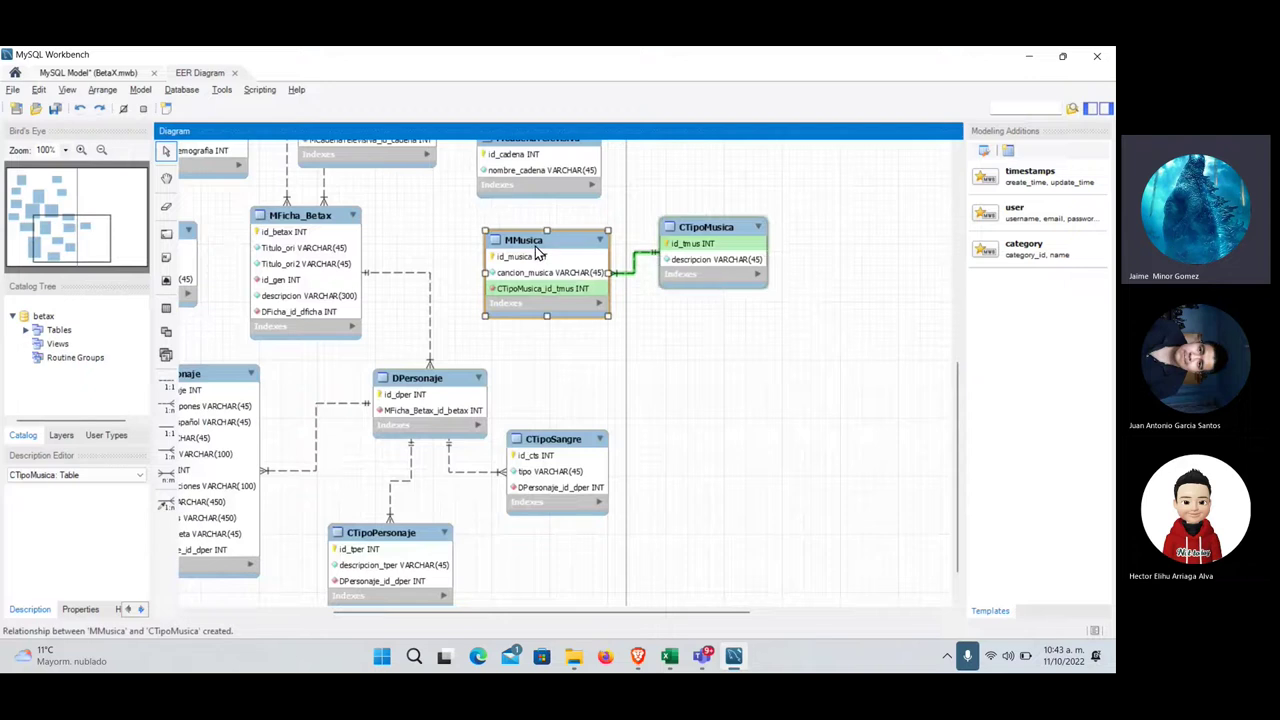
left_click(168, 408)
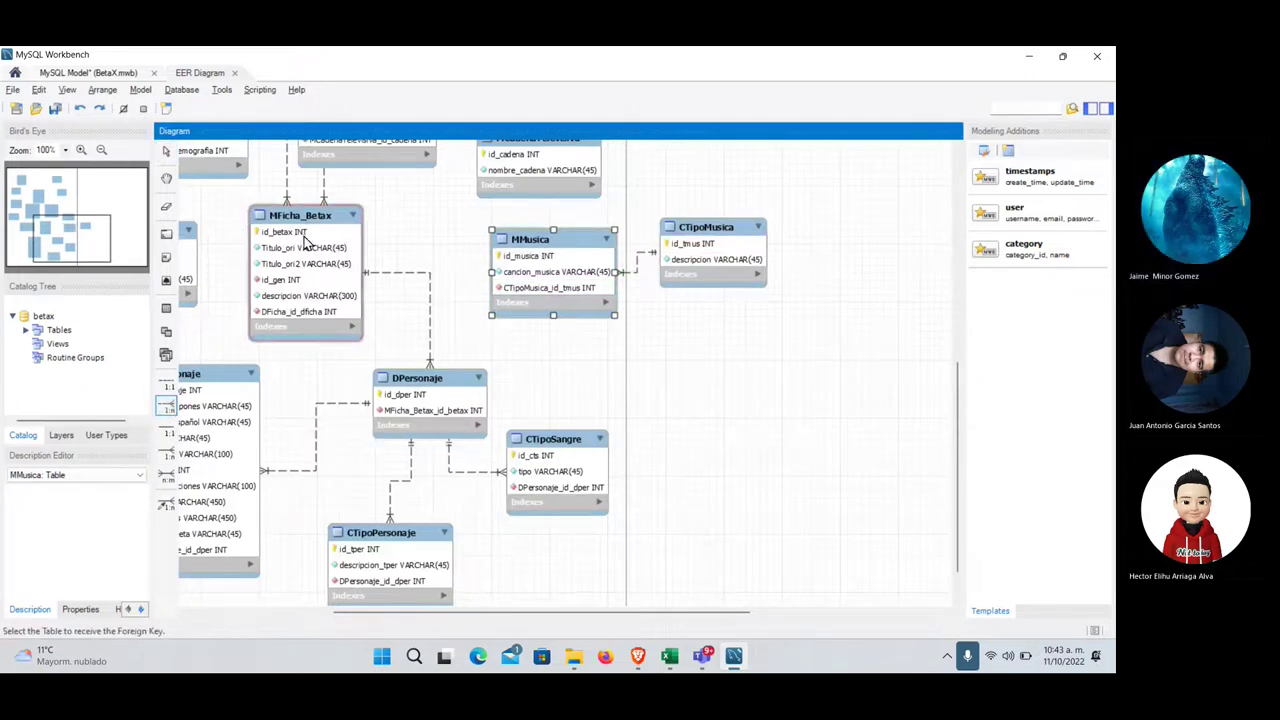
left_click(308, 244)
left_click(546, 282)
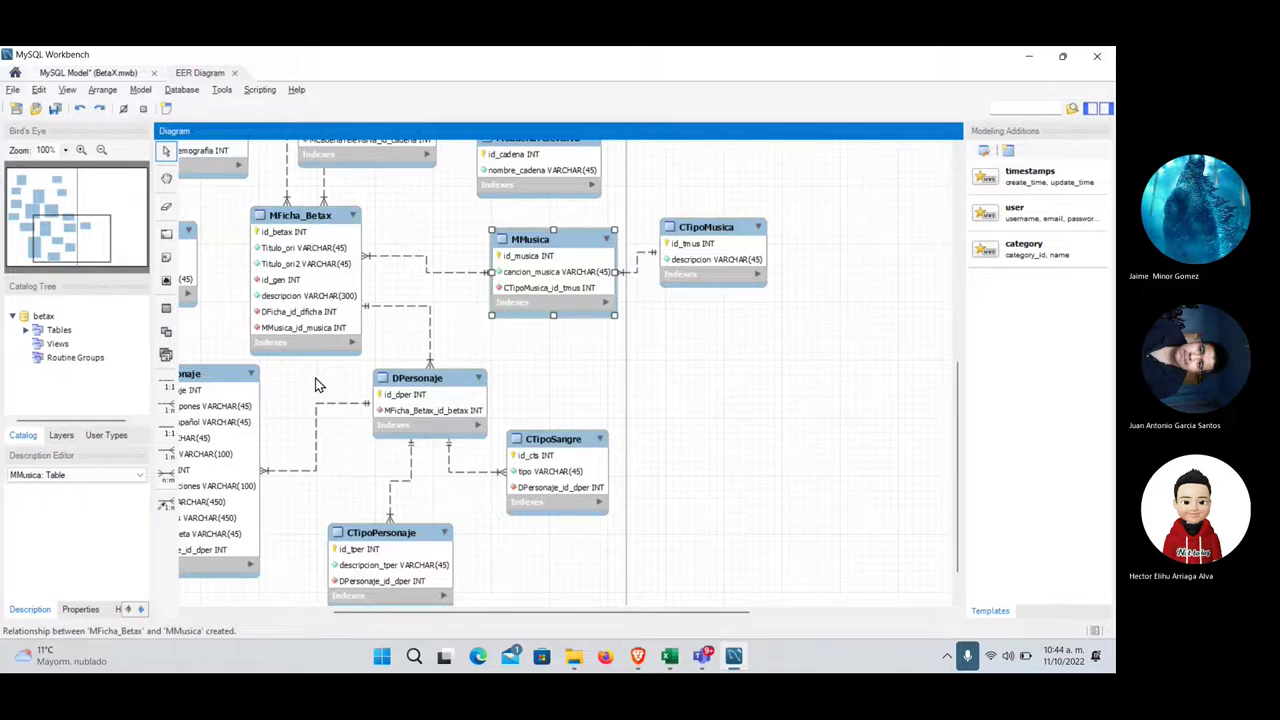
- Set the cardinality of the MFicha_Betax and MMusica relationship to One-to-One (1:1) and close the relationship editor
left_click(420, 262)
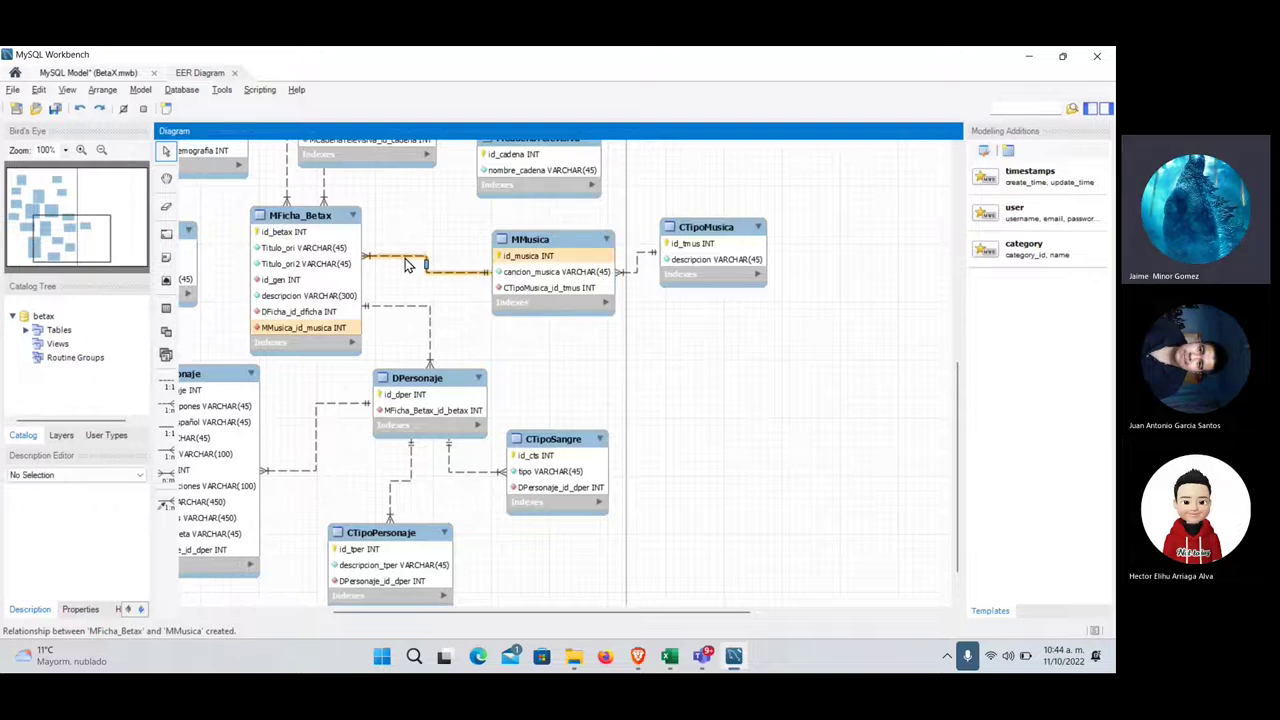
double_click(406, 258)
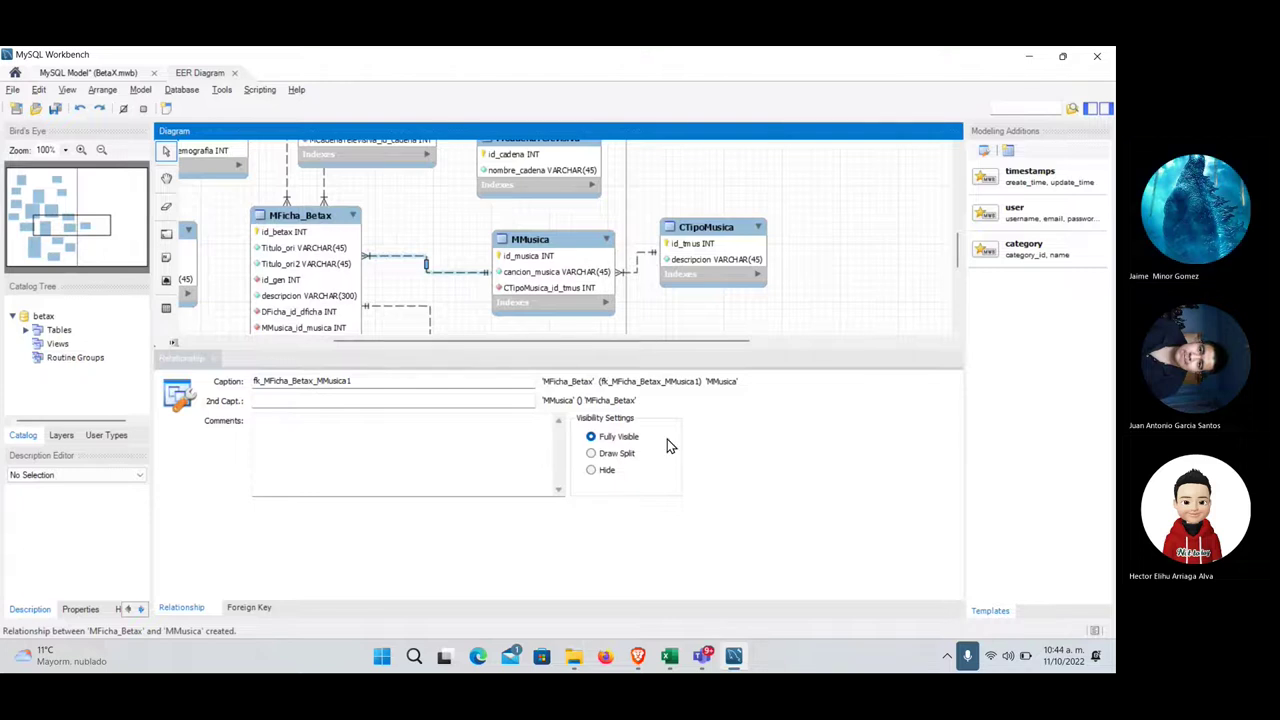
left_click(254, 609)
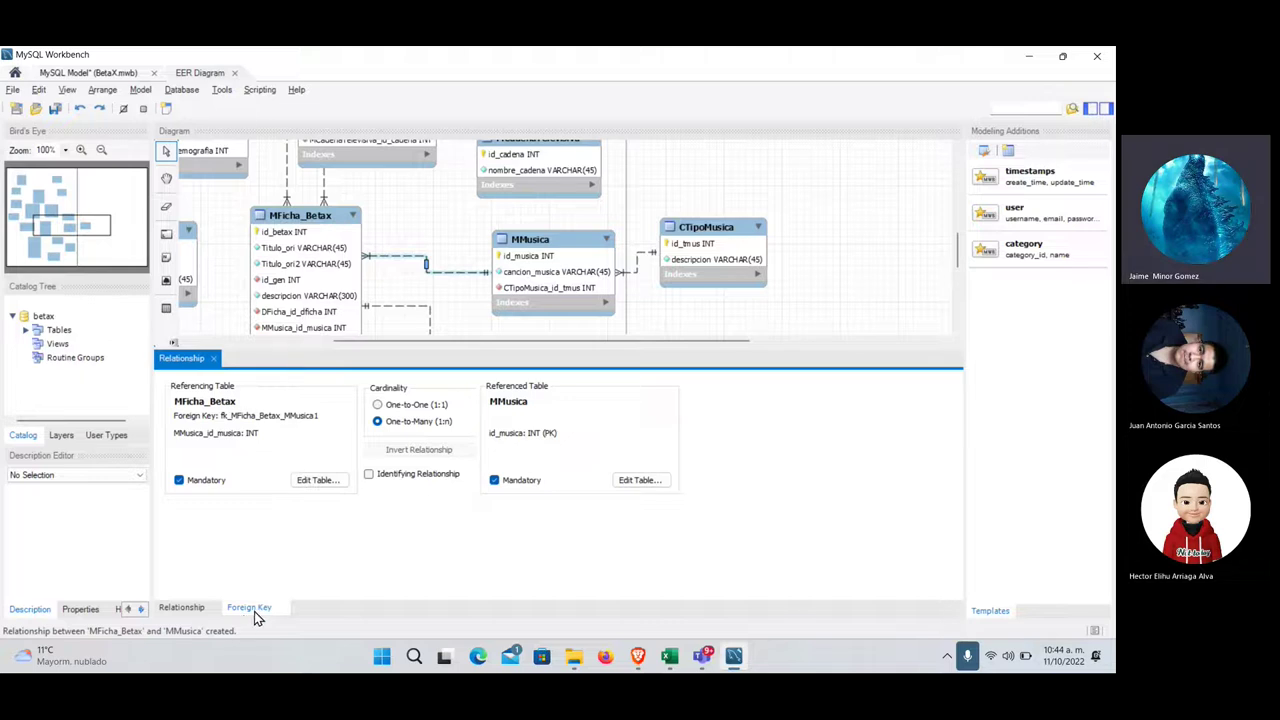
left_click(418, 406)
left_click(421, 428)
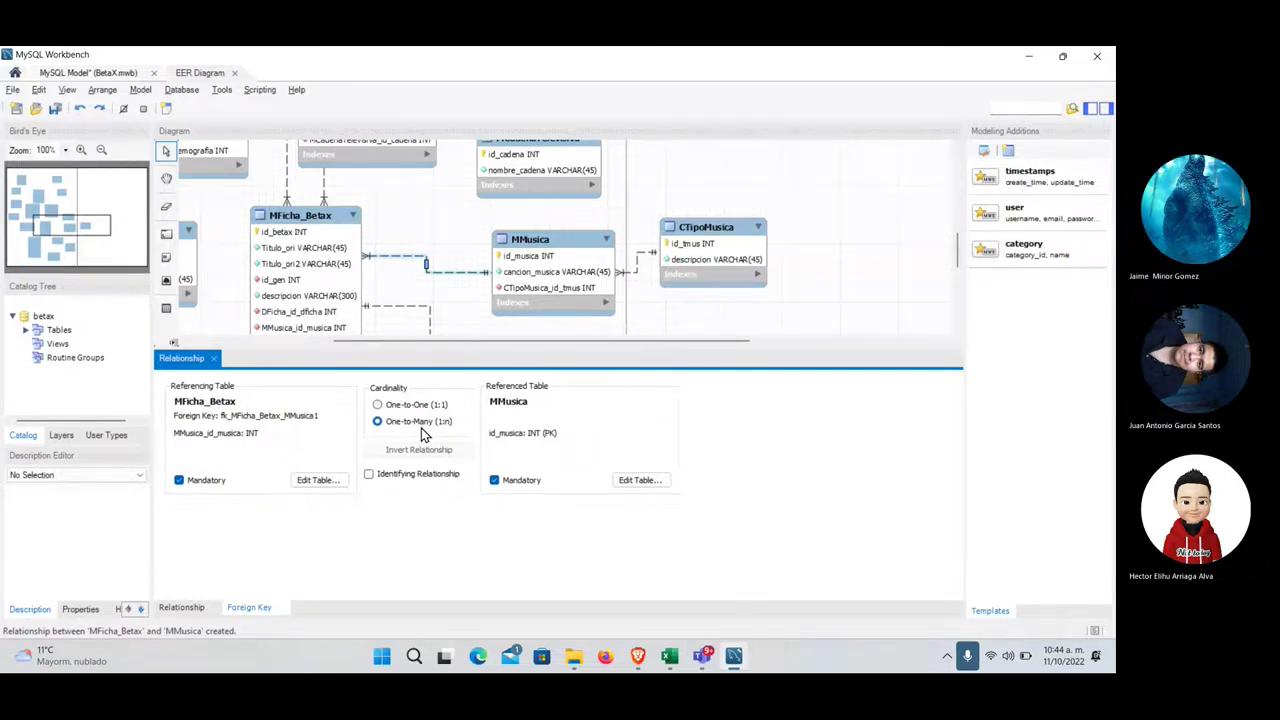
left_click(414, 406)
left_click(213, 358)
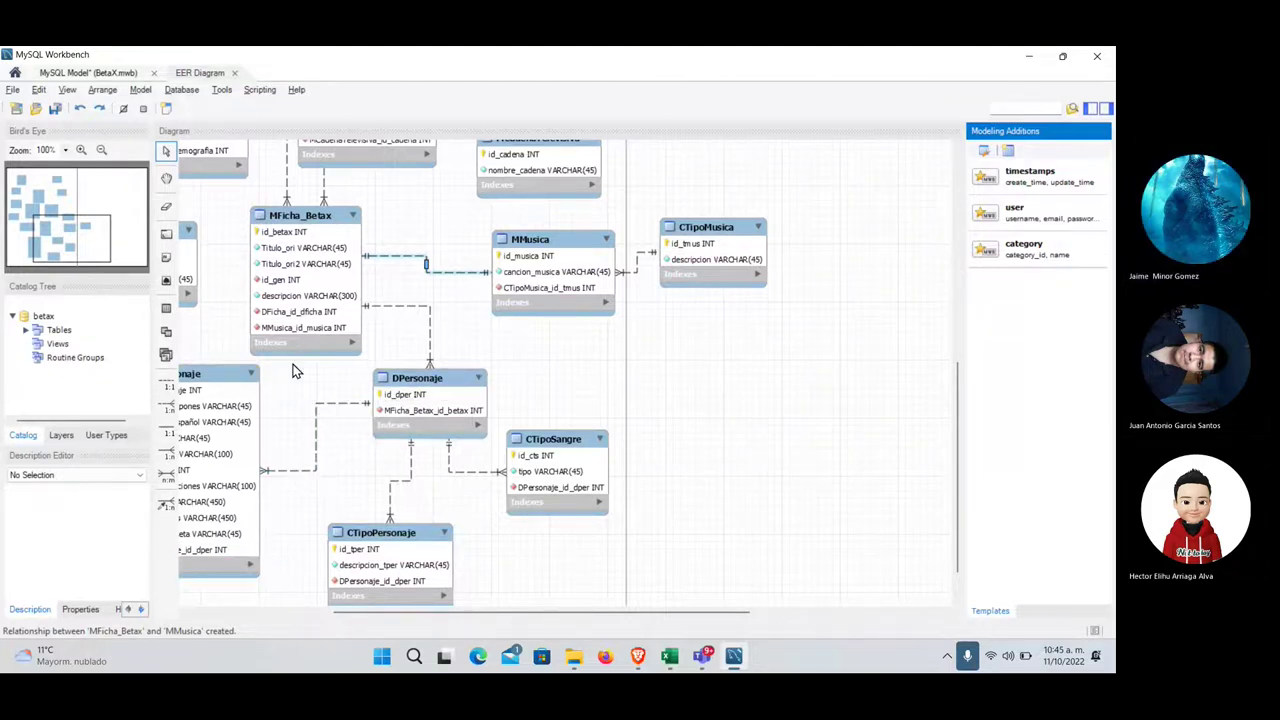
- Move MAutor and CRol toward the diagram's upper left corner and shift DFicha up and left
scroll(371, 413, "up", 1)
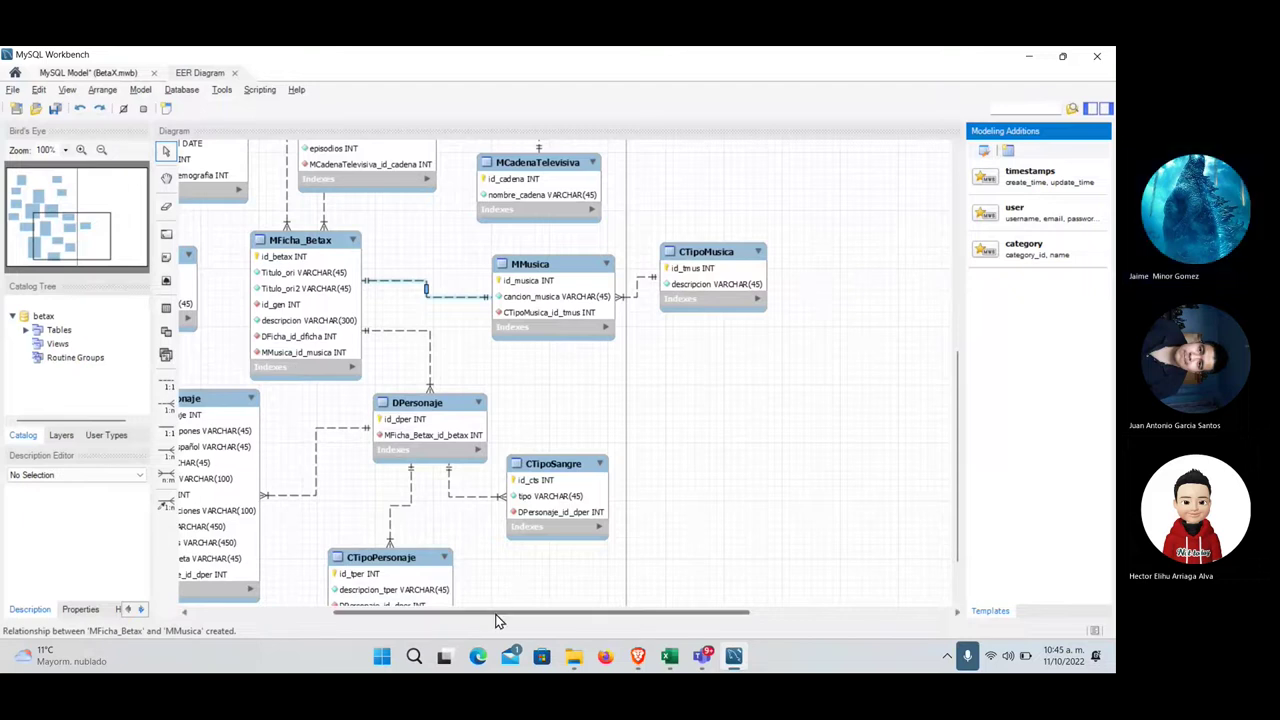
left_click_drag(497, 620, 360, 626)
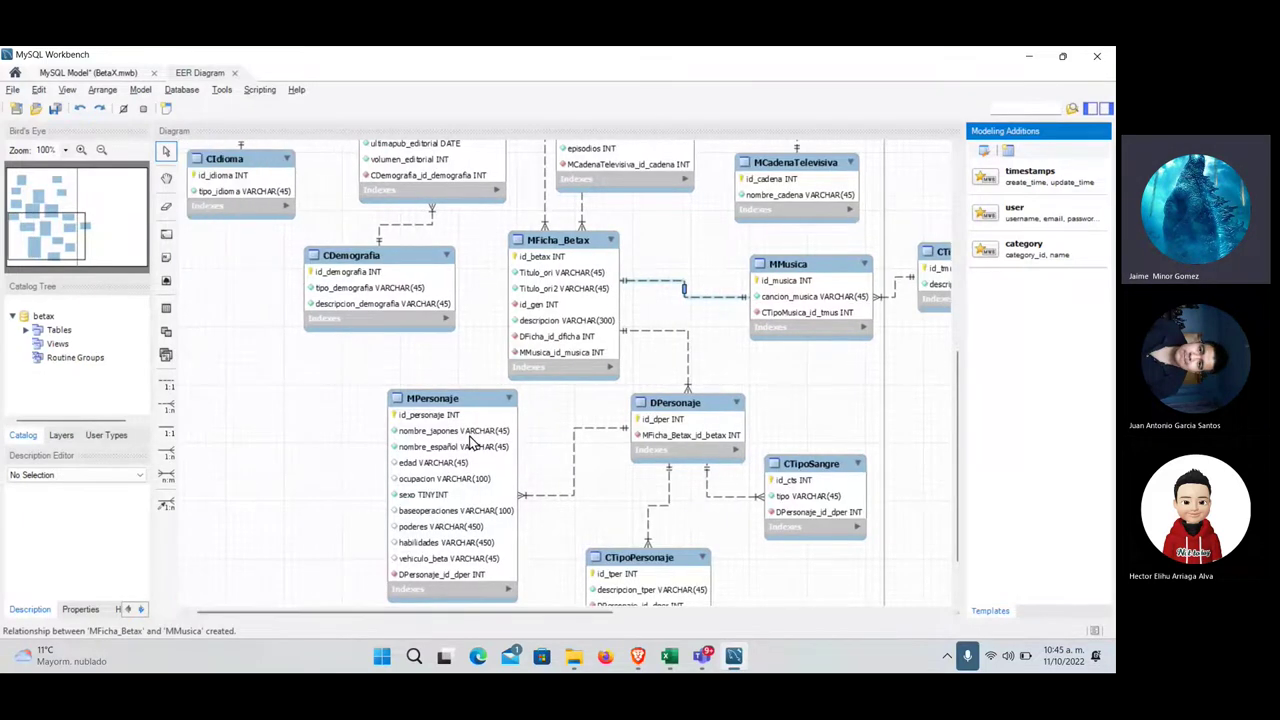
left_click(100, 155)
left_click(100, 155)
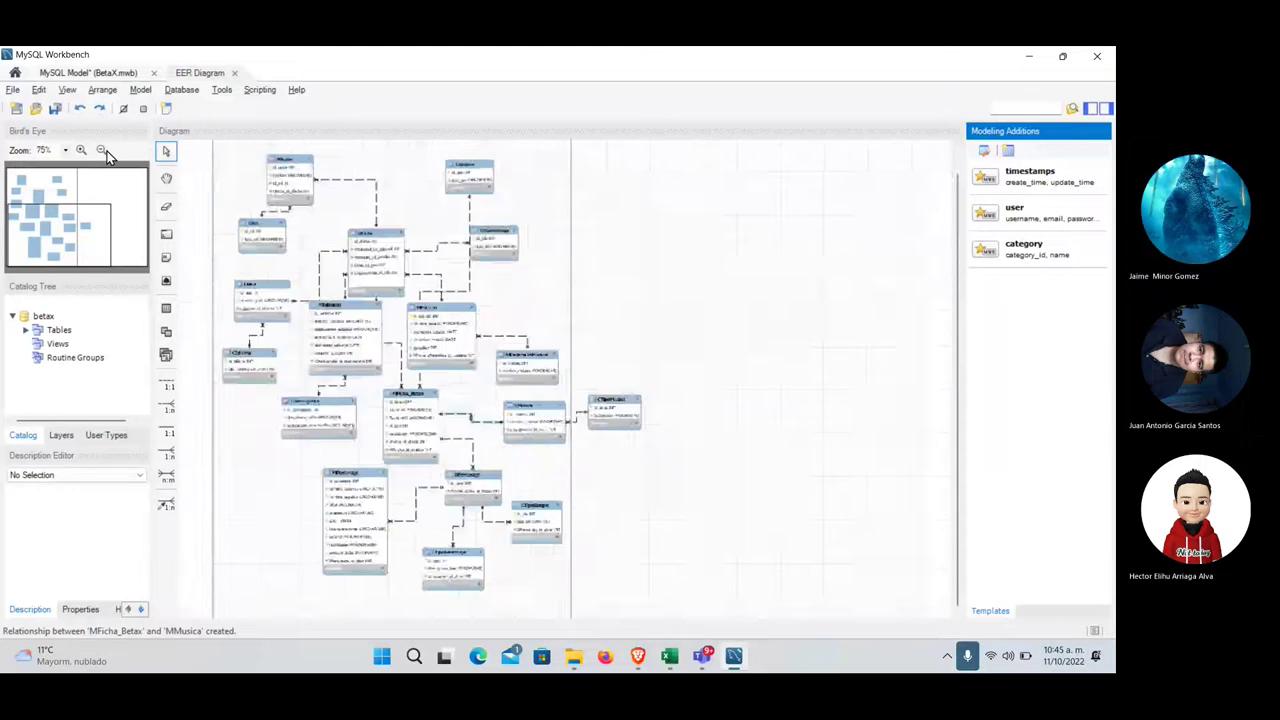
left_click(100, 155)
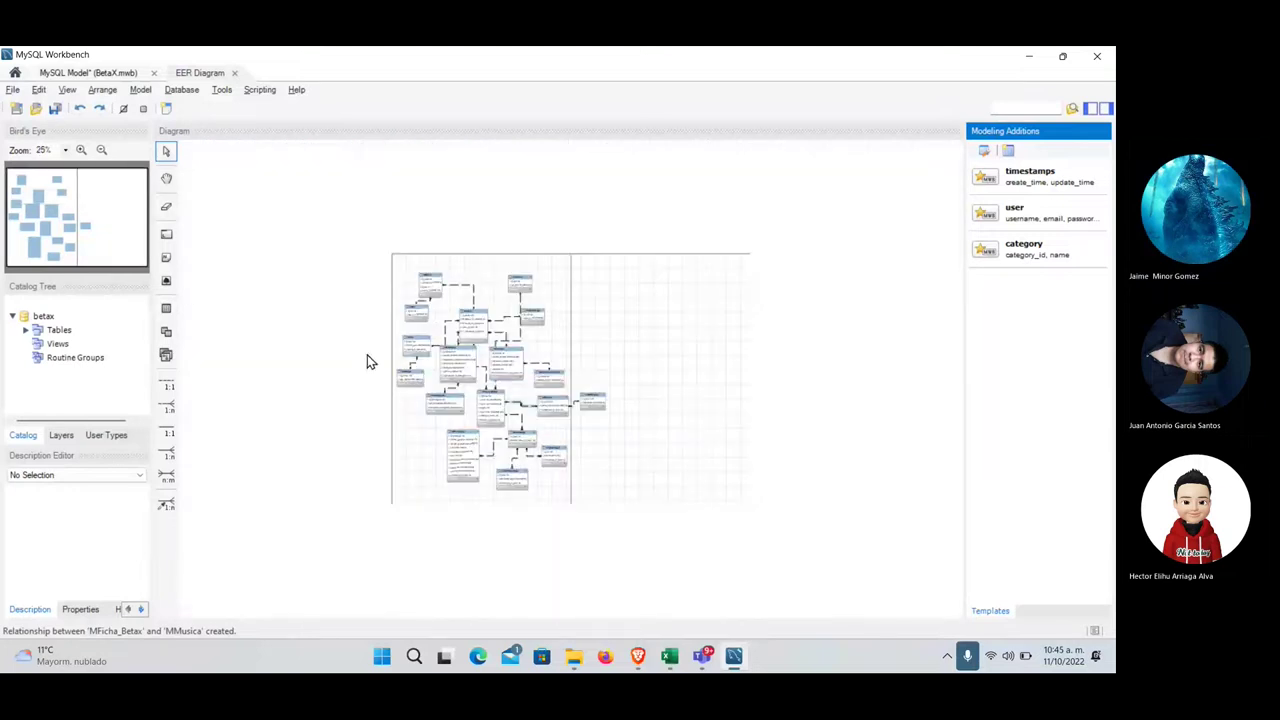
left_click(81, 150)
left_click(282, 193)
left_click_drag(282, 193, 275, 183)
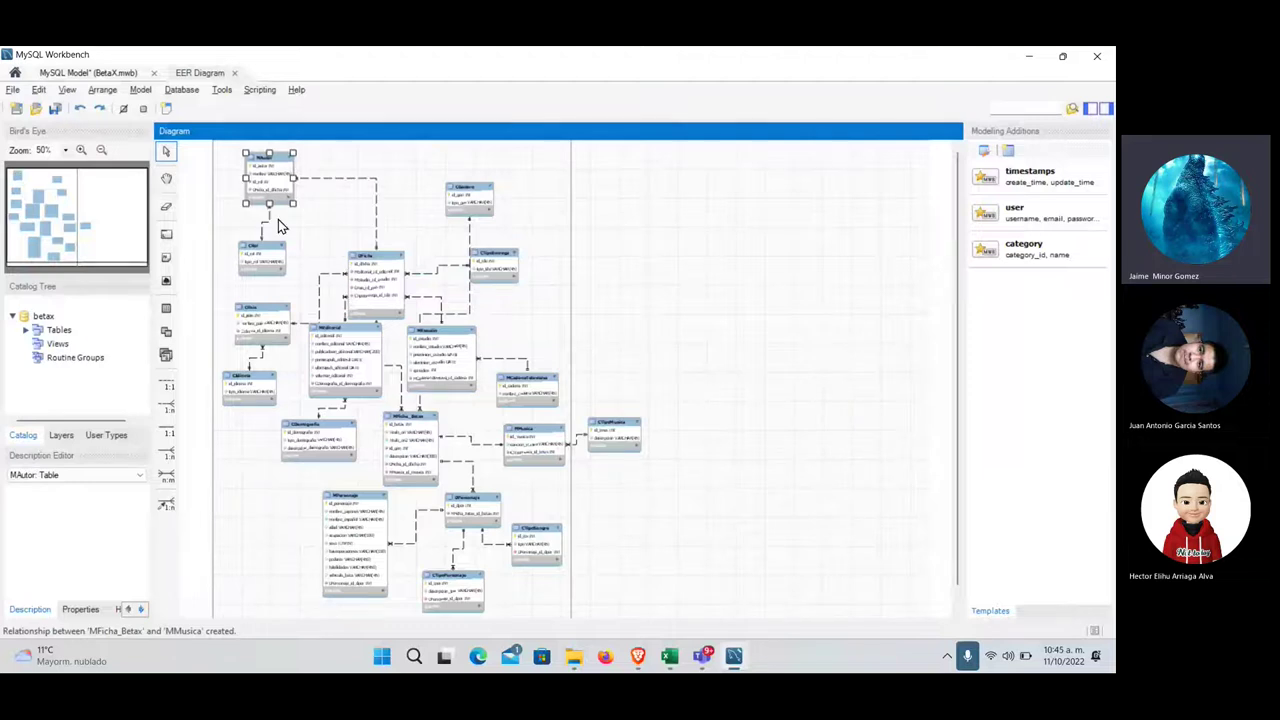
left_click_drag(276, 246, 258, 233)
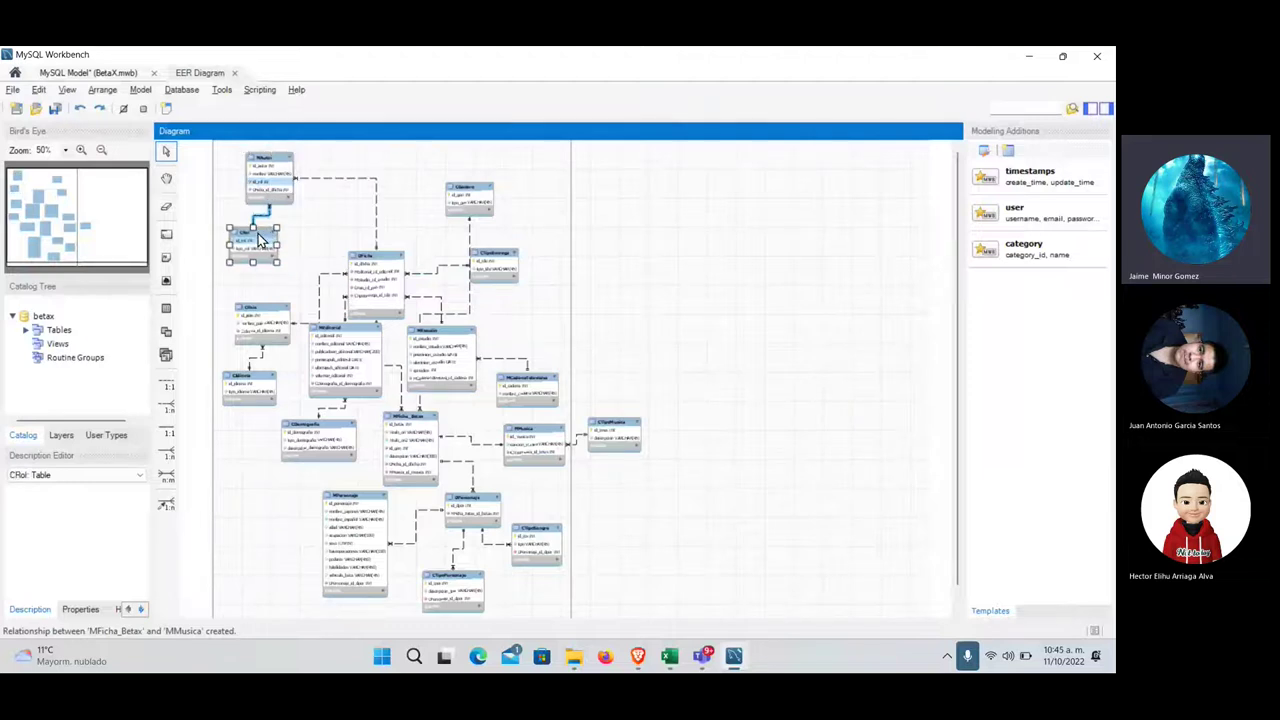
left_click(370, 236)
mouse_move(370, 236)
left_mouse_down()
mouse_move(370, 208)
mouse_move(371, 247)
left_mouse_up()
- Place MEstudio above DFicha, MCadenaTelevisiva and CTipoEntrega to their right, and CGenero above MMusica
left_click_drag(472, 201, 470, 165)
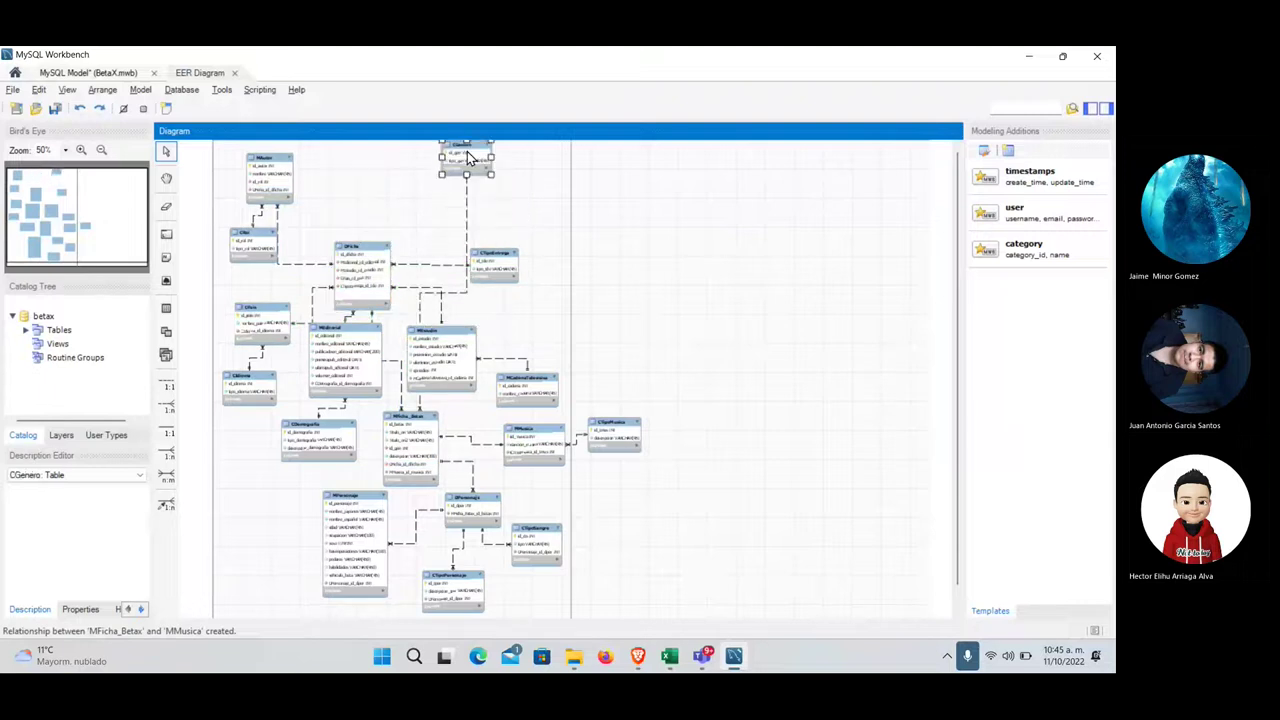
left_click_drag(435, 338, 374, 159)
left_click(490, 285)
left_click_drag(490, 285, 469, 420)
left_click(544, 385)
left_click_drag(544, 385, 497, 178)
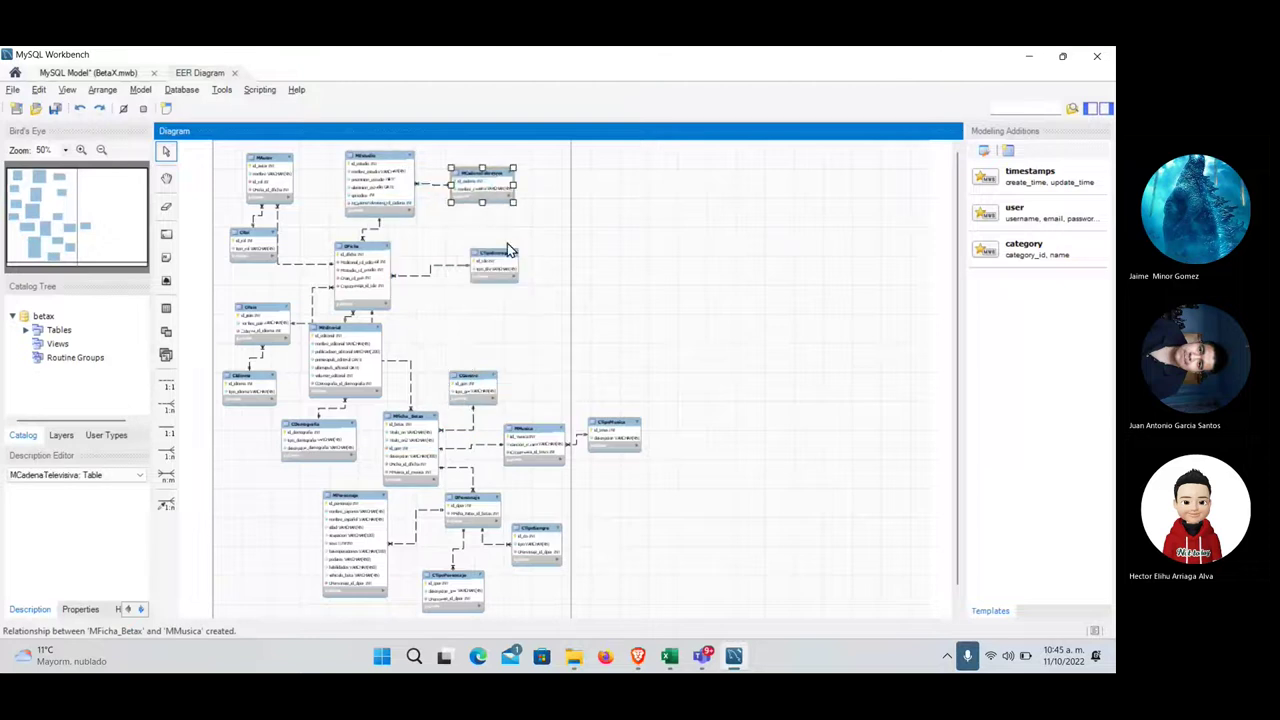
left_click_drag(503, 259, 476, 236)
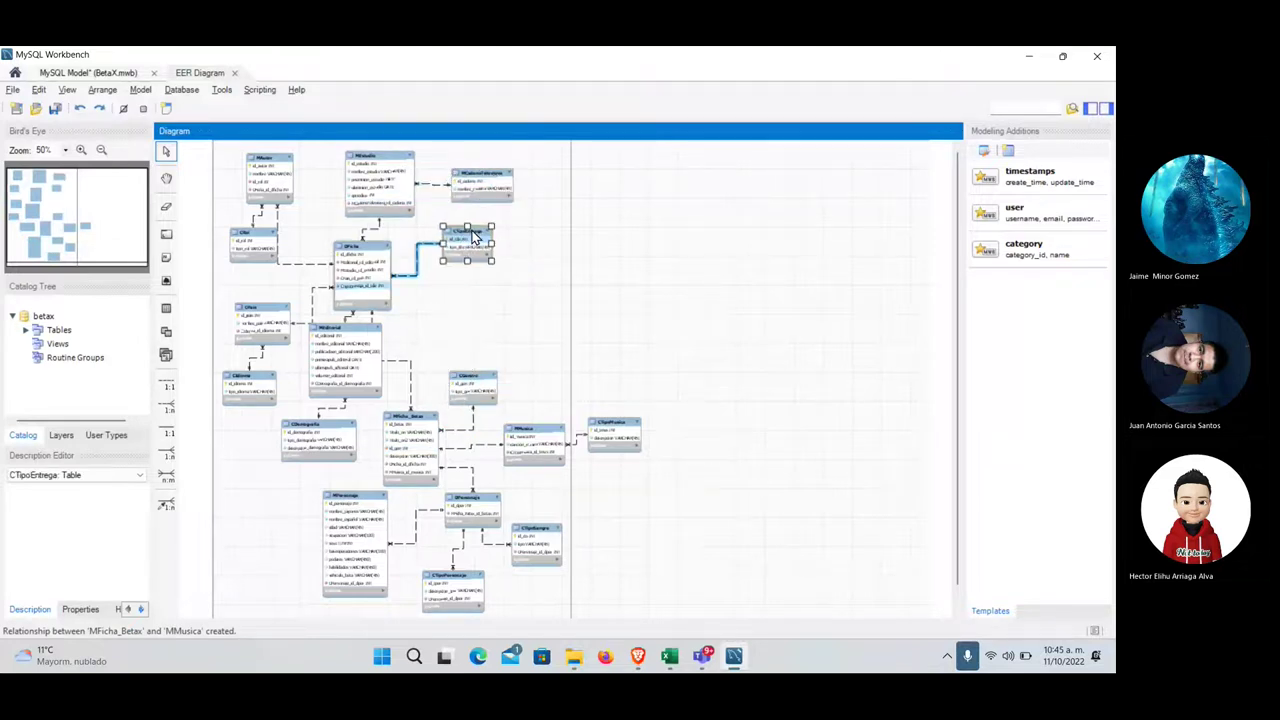
- Move CPais and CIdioma up beneath CRol, and place MEditorial and CDemografia in the free space below them
left_click_drag(357, 336, 395, 365)
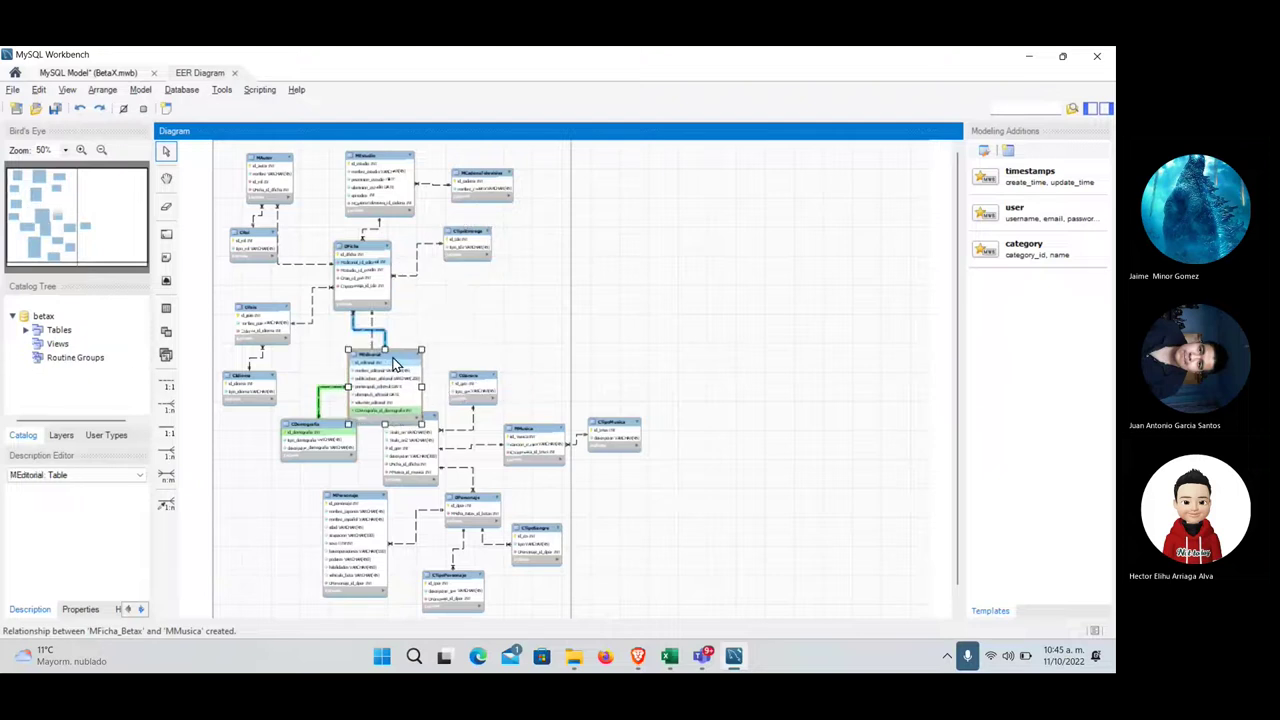
left_click_drag(268, 318, 268, 300)
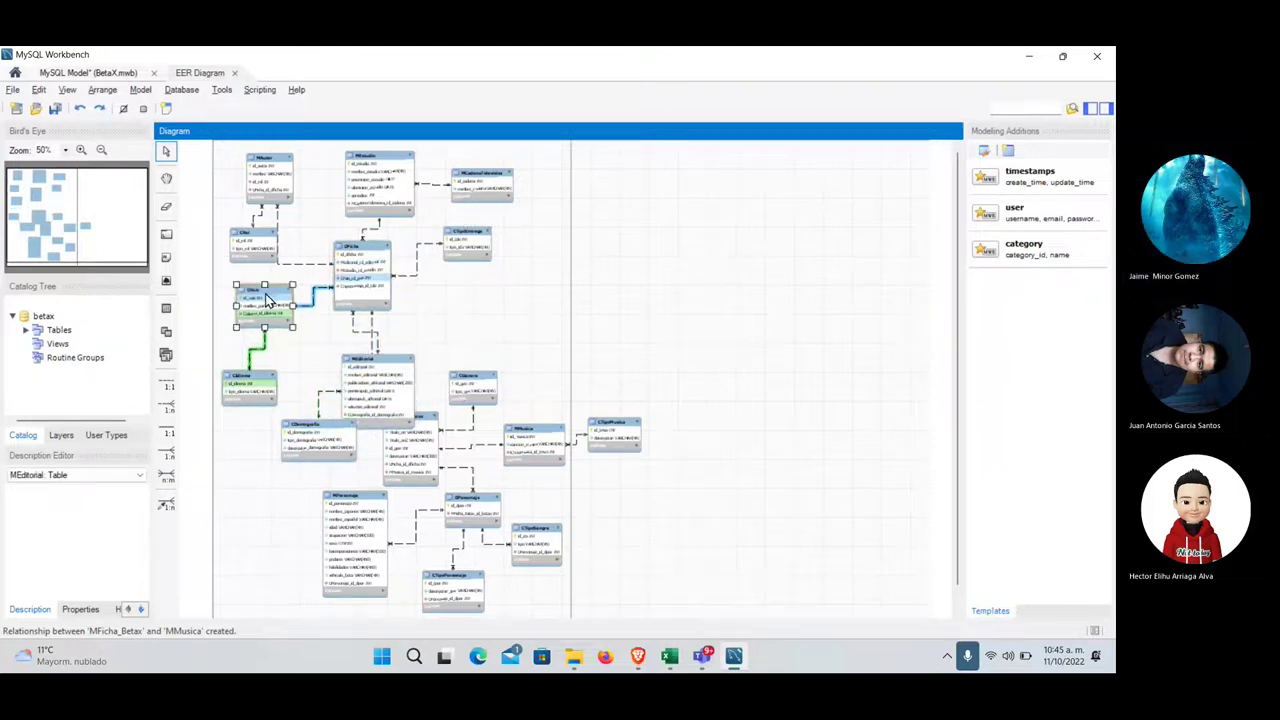
left_click_drag(258, 381, 253, 349)
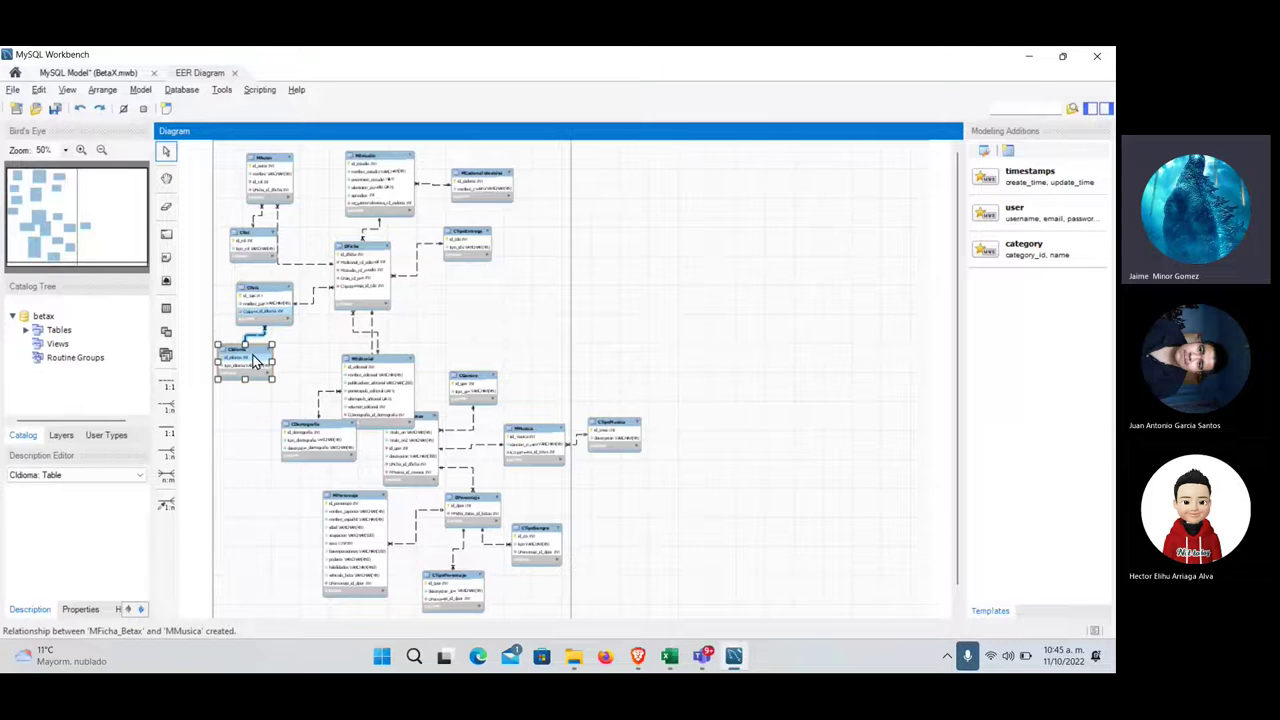
left_click_drag(318, 436, 253, 468)
left_click_drag(371, 362, 320, 376)
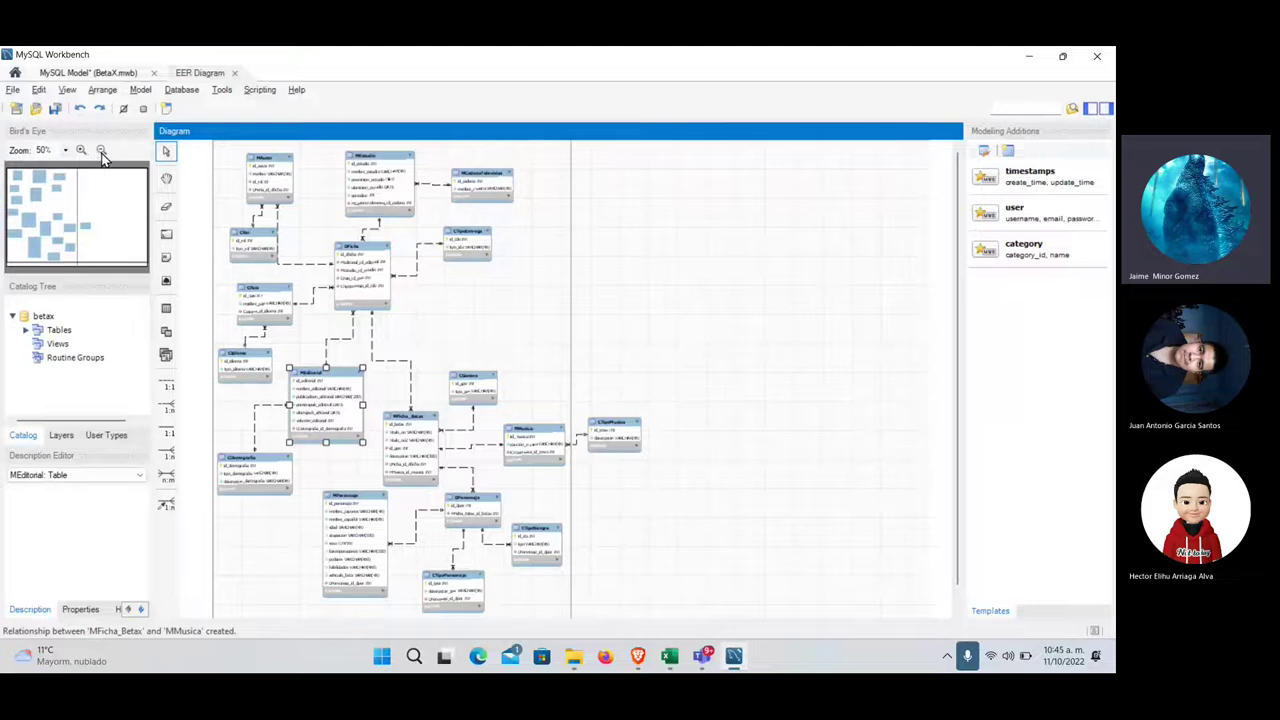
- Move MFicha_Betax up beneath DFicha with CGenero to its right, and bring MPersonaje, DPersonaje and CTipoSangre further left
left_click_drag(474, 397, 505, 312)
left_click_drag(422, 422, 431, 340)
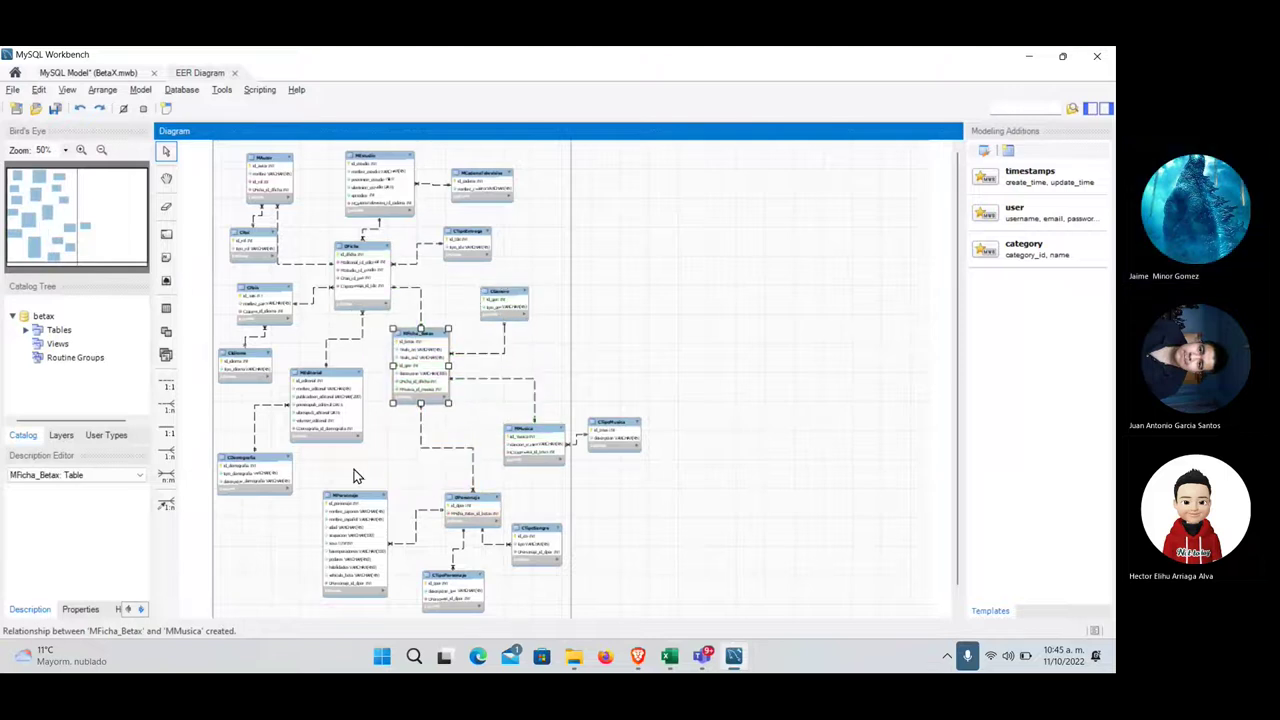
left_click_drag(348, 505, 334, 505)
left_click_drag(475, 500, 415, 480)
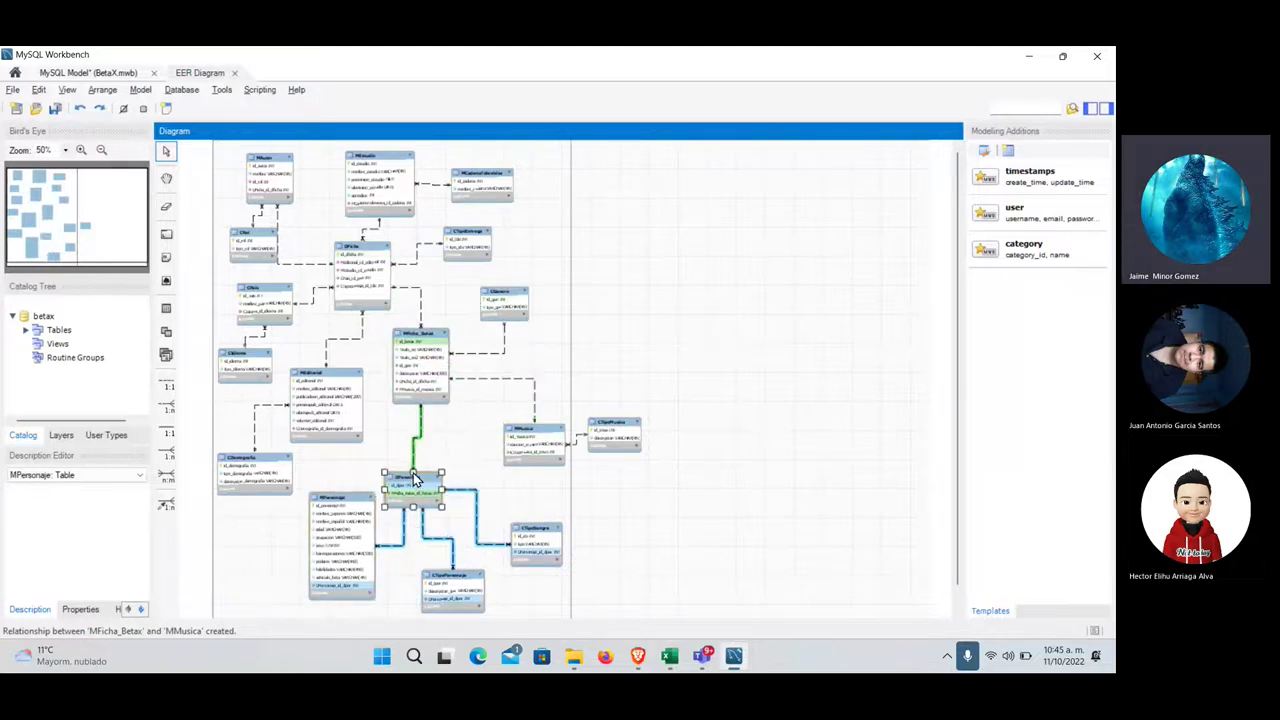
left_click_drag(539, 530, 512, 528)
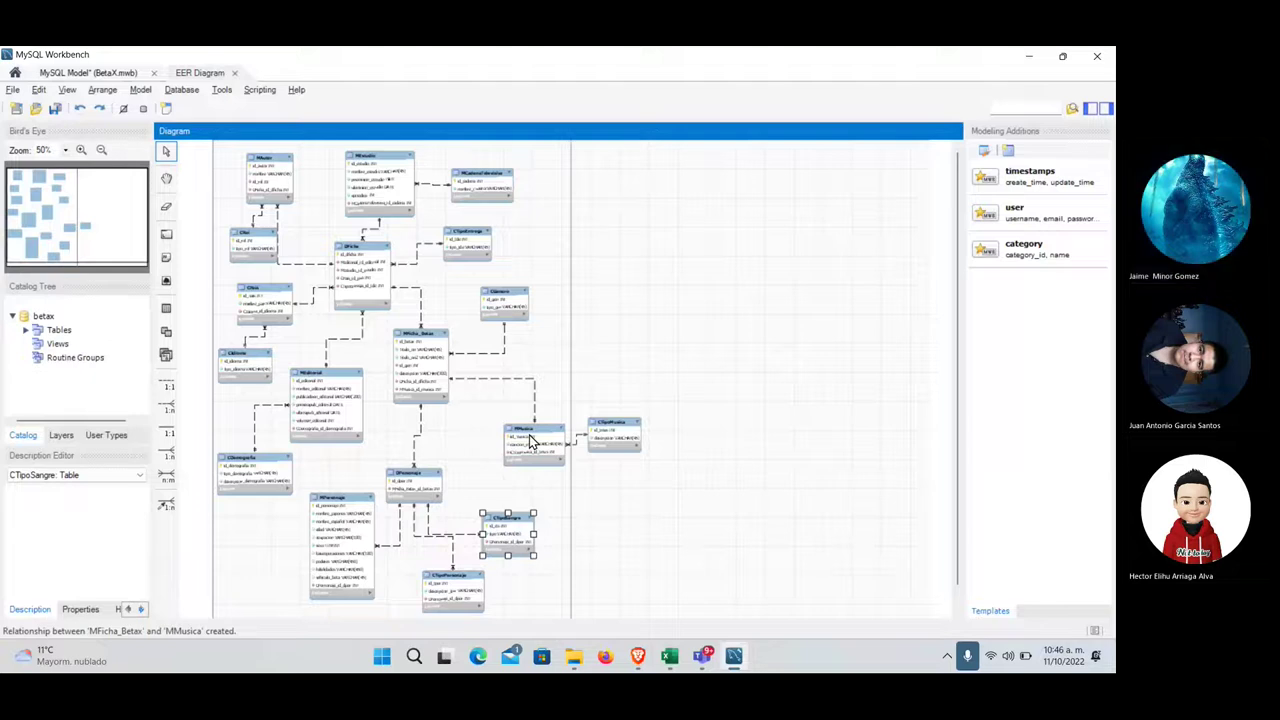
- Move MMusica and CTipoMusica left toward MFicha_Betax, and place CTipoPersonaje lower, beneath DPersonaje
left_click_drag(531, 443, 483, 443)
left_click_drag(610, 438, 527, 393)
scroll(641, 433, "down", 1)
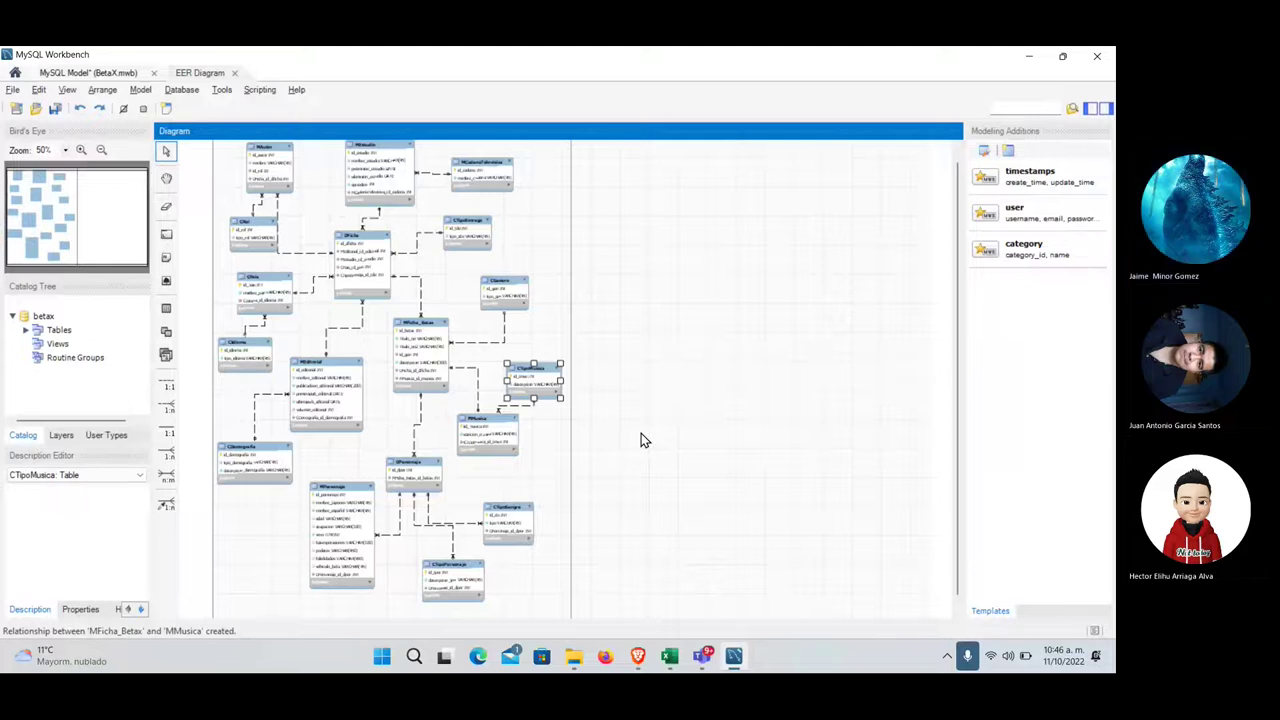
scroll(548, 408, "up", 1)
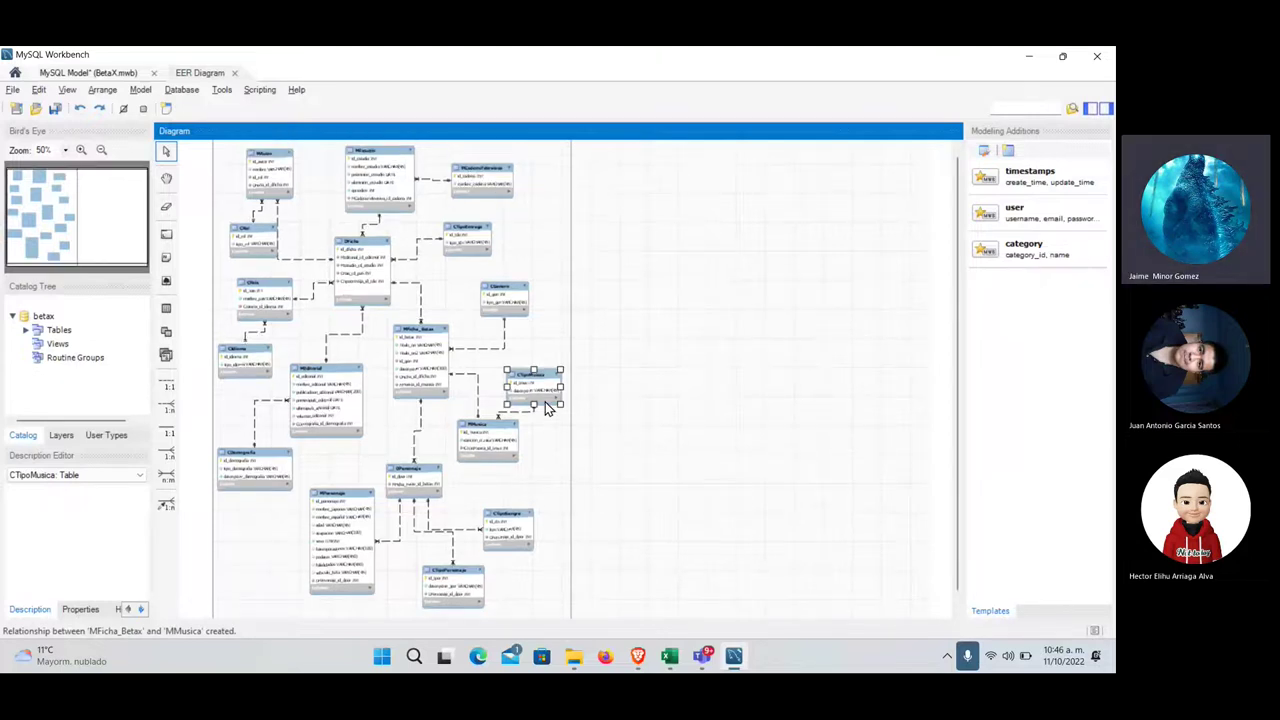
scroll(548, 408, "down", 2)
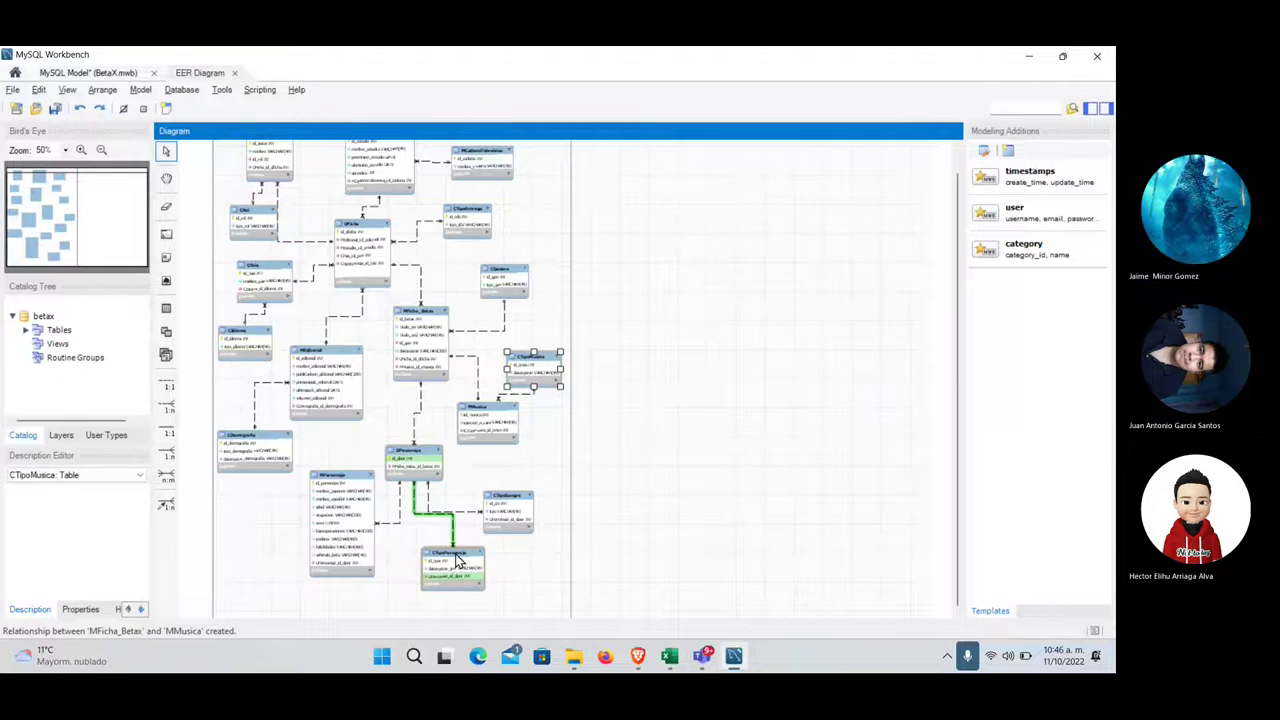
left_click_drag(455, 560, 431, 570)
scroll(457, 543, "up", 2)
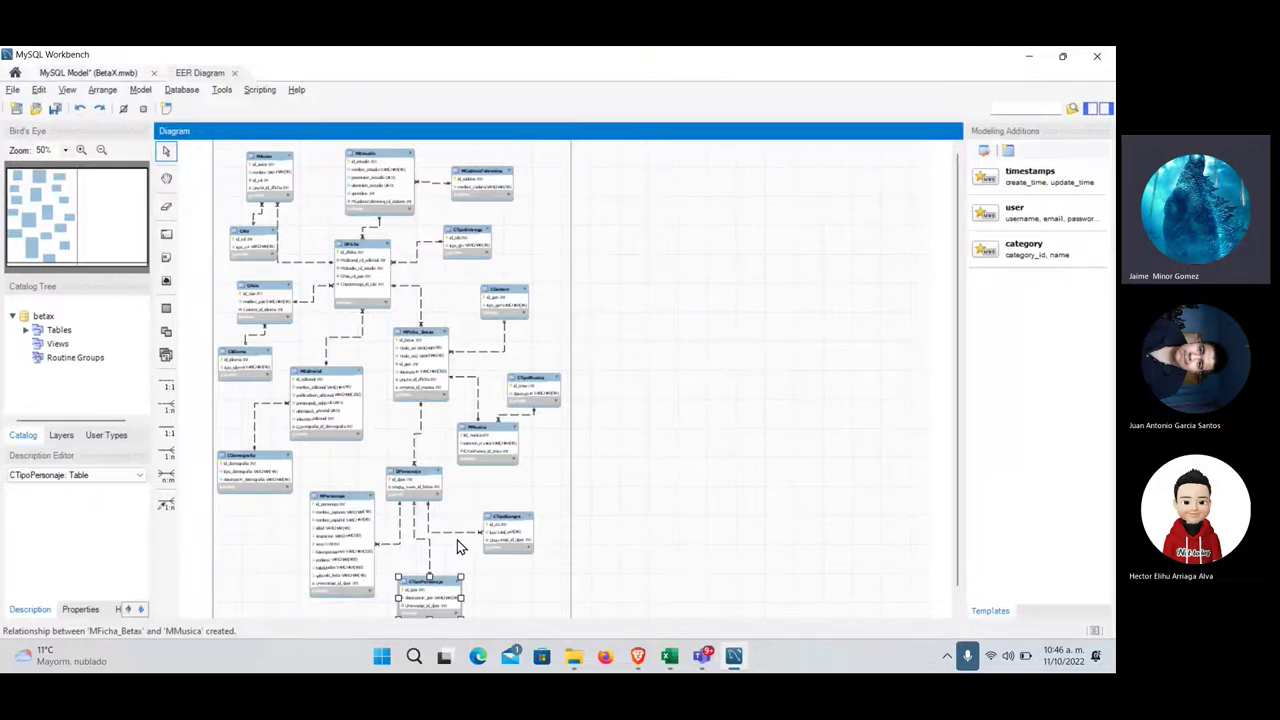
- Move MCadenaTelevisiva up and left, closer to MEstudio
left_click_drag(457, 547, 300, 450)
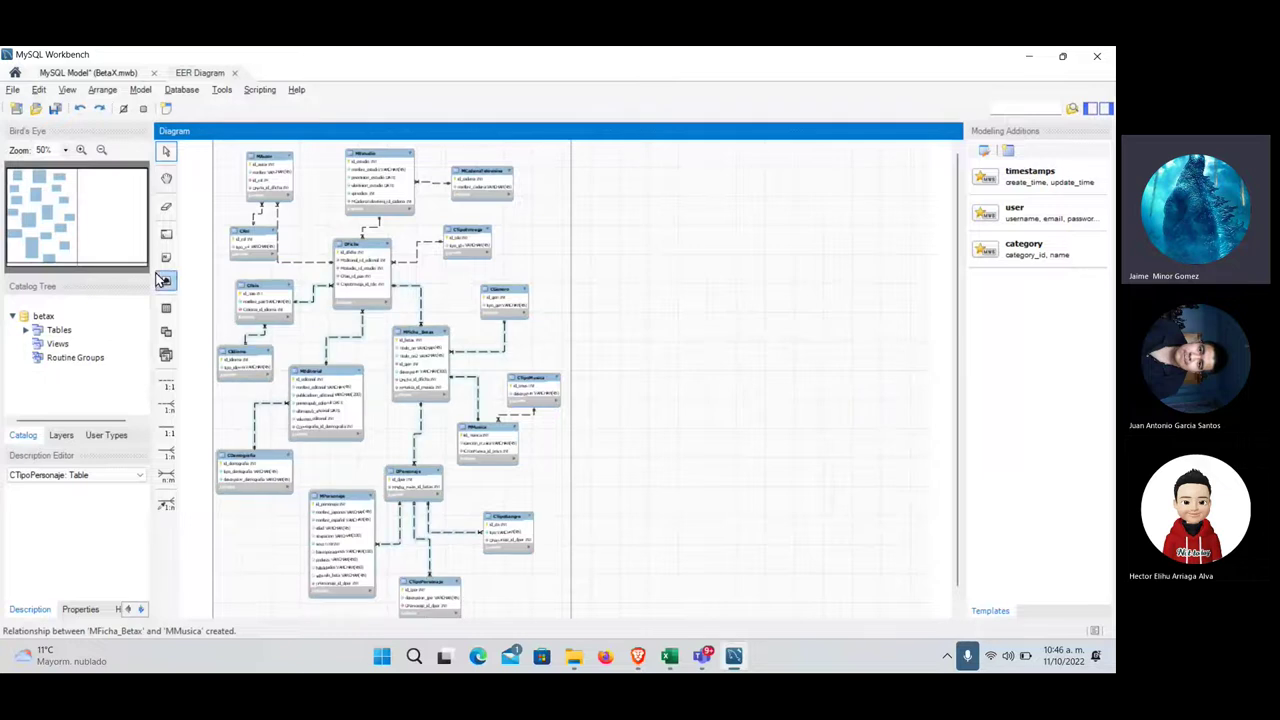
left_click(610, 300)
left_click(81, 150)
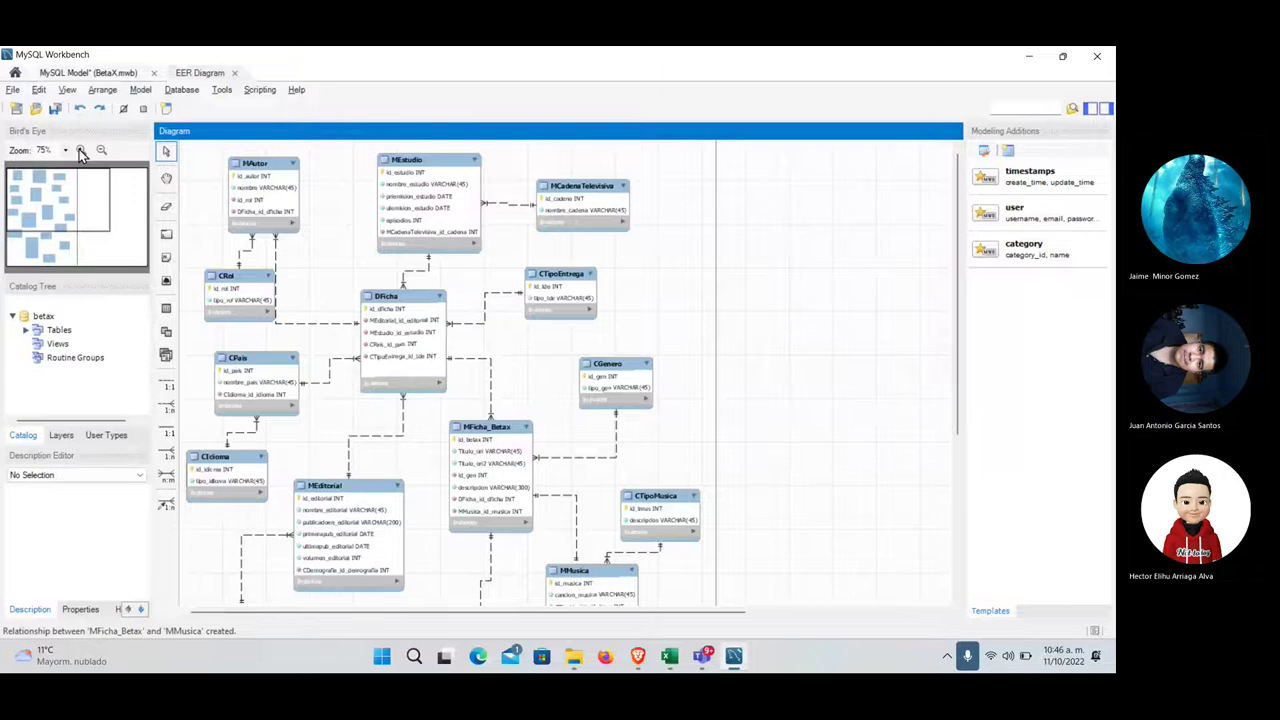
left_click(81, 150)
left_click(81, 150)
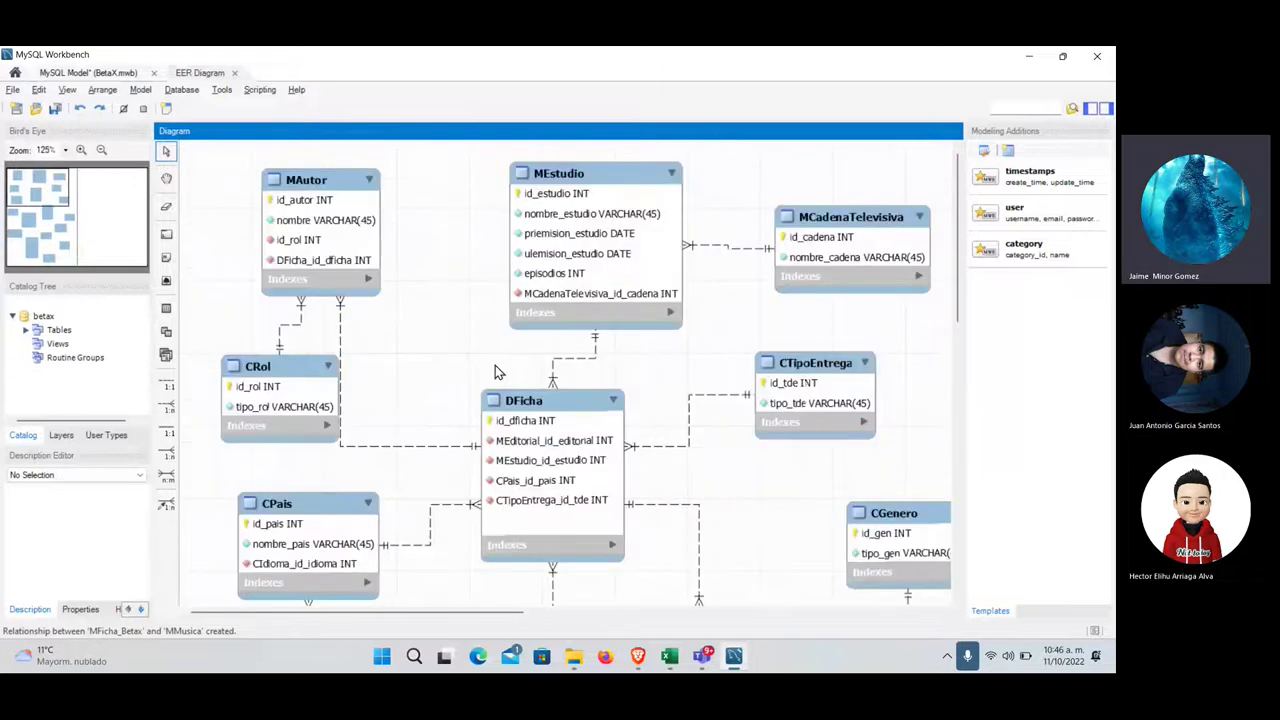
left_click_drag(883, 218, 855, 197)
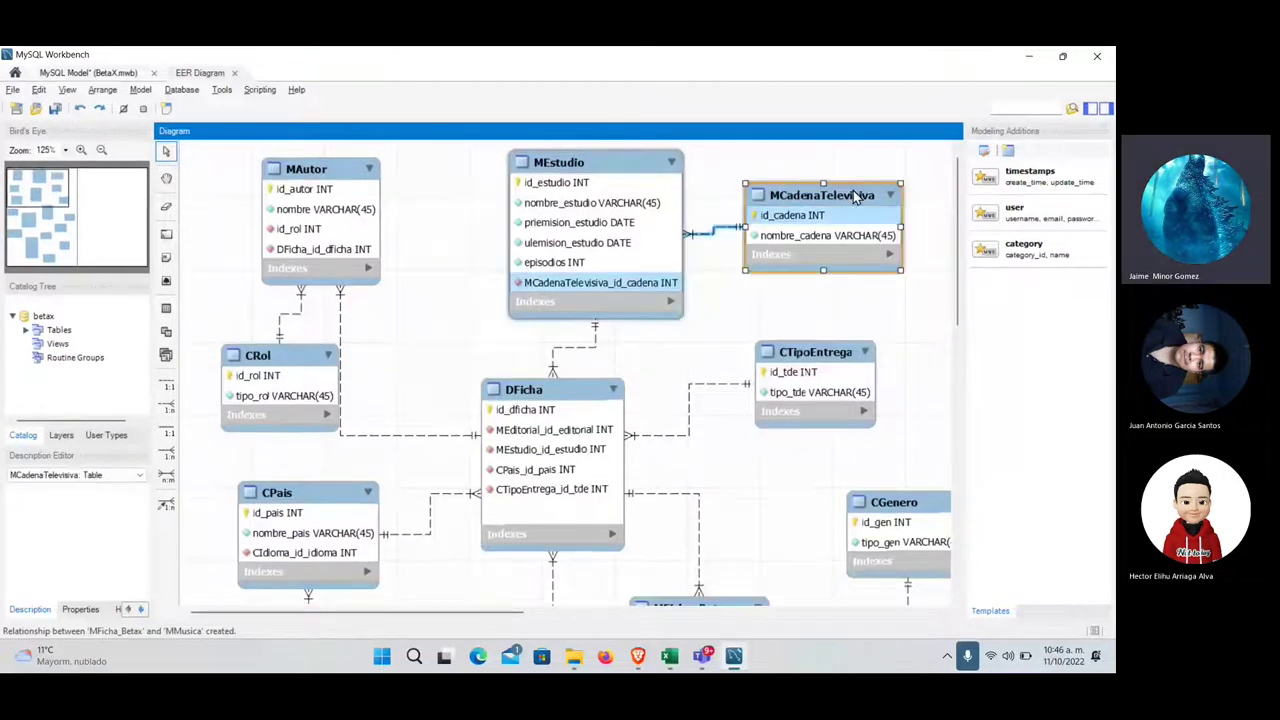
- Move CRol slightly further left beneath MAutor to clear space from the relationship line to DFicha
scroll(657, 336, "down", 1)
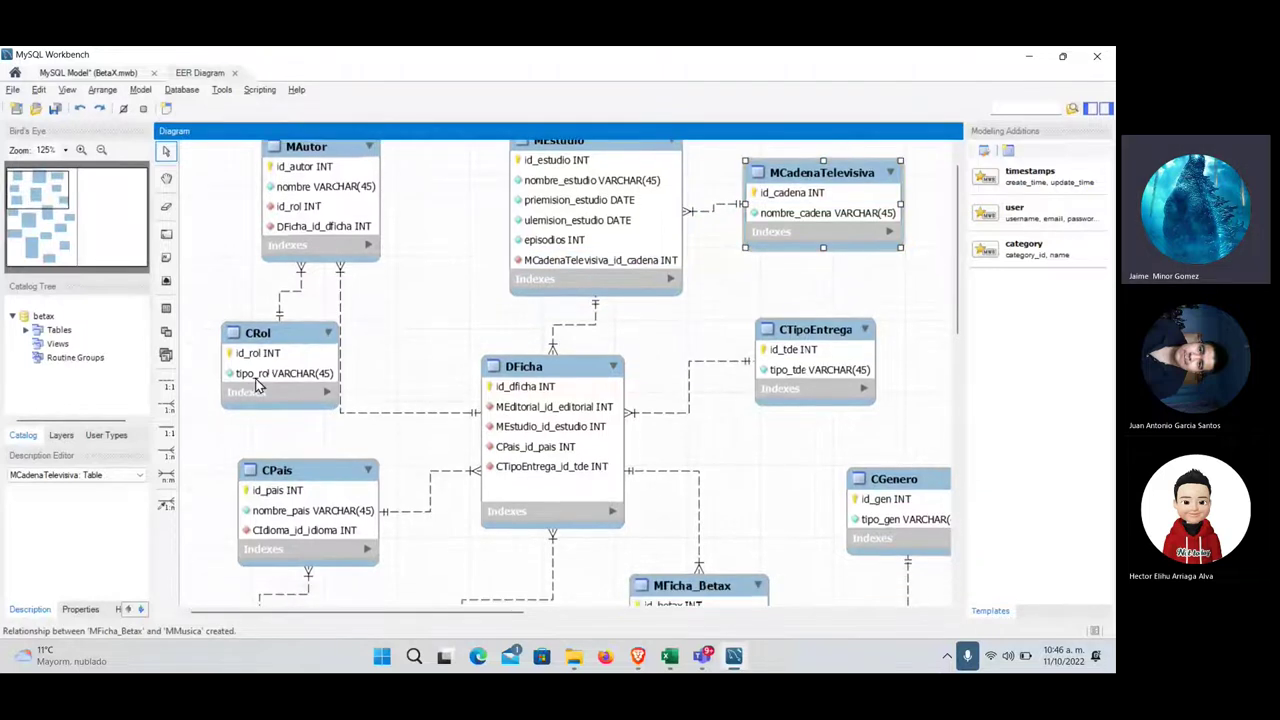
left_click_drag(268, 342, 250, 345)
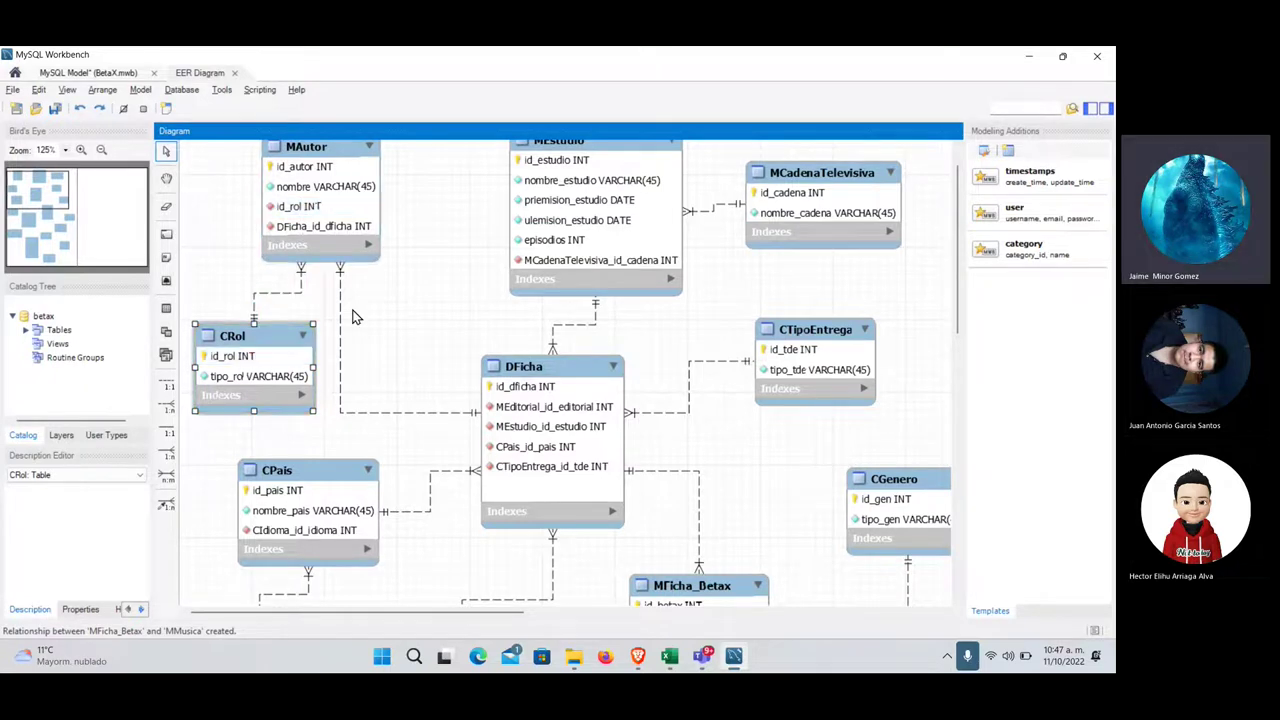
- Review the arrangement of tables and relationships across the diagram, from the MPersonaje area back up to MEstudio and MCadenaTelevisiva
scroll(631, 424, "down", 4)
scroll(631, 424, "down", 12)
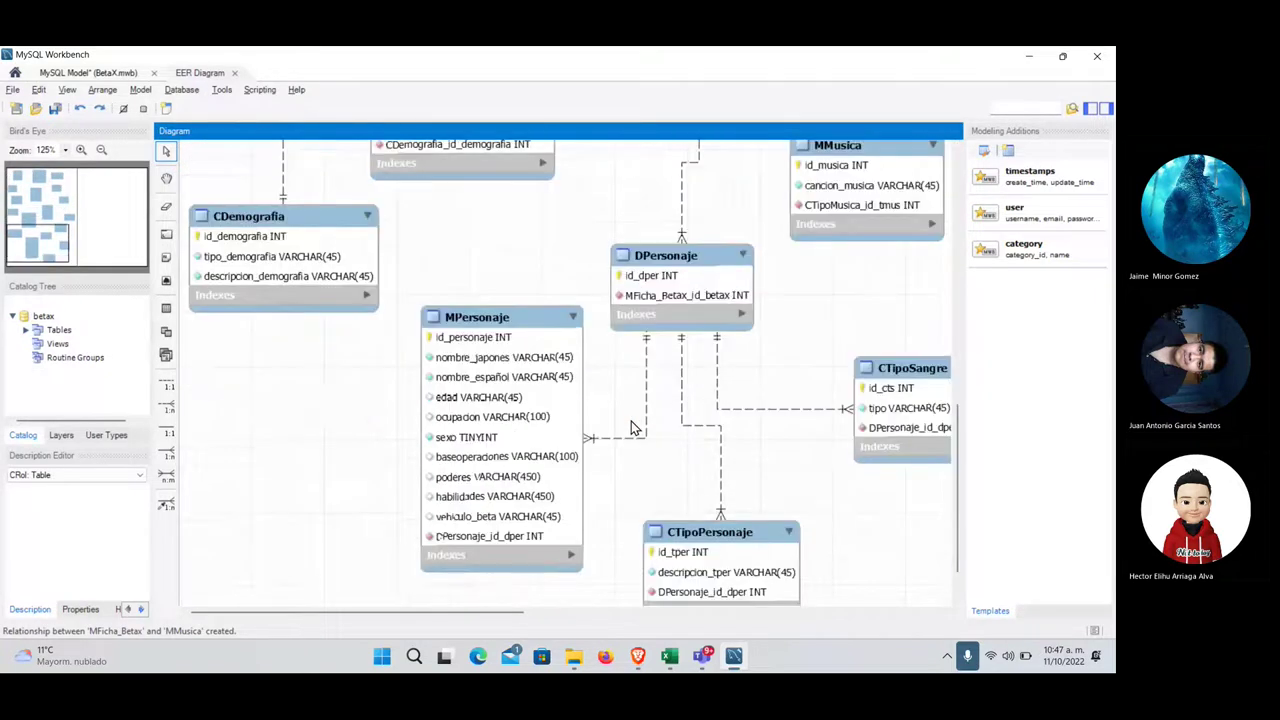
scroll(631, 427, "down", 1)
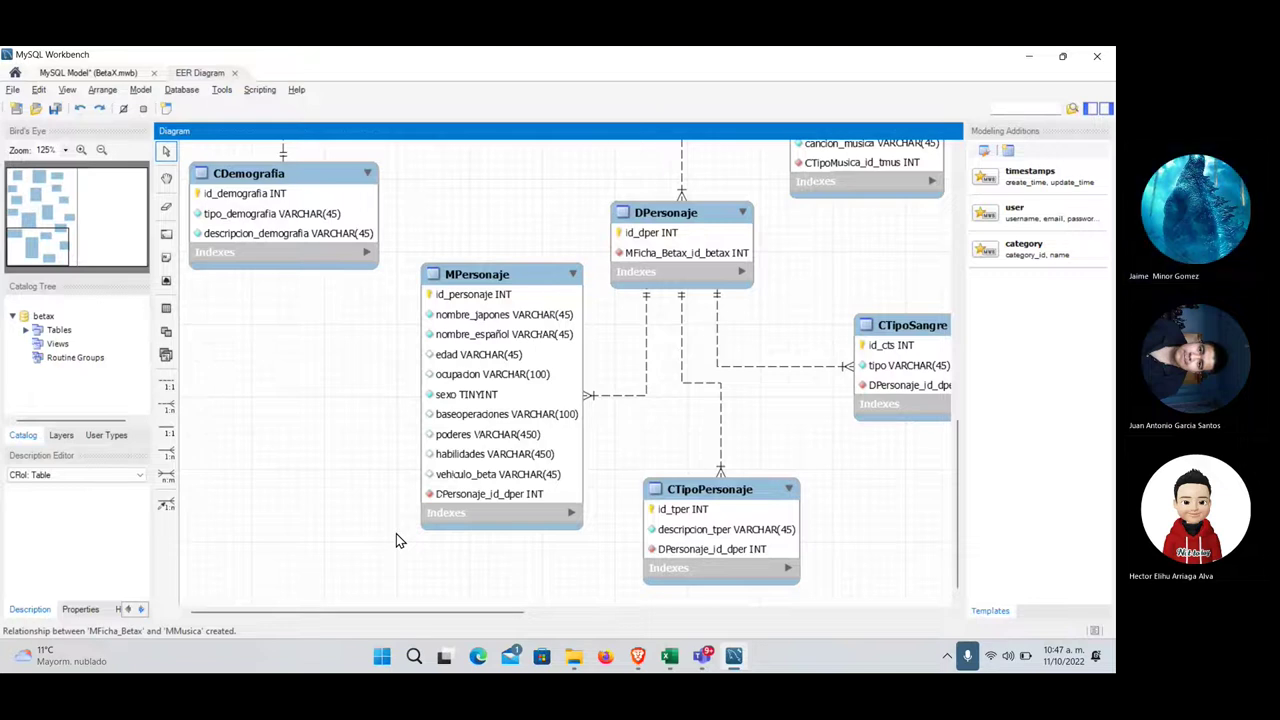
scroll(565, 413, "up", 1)
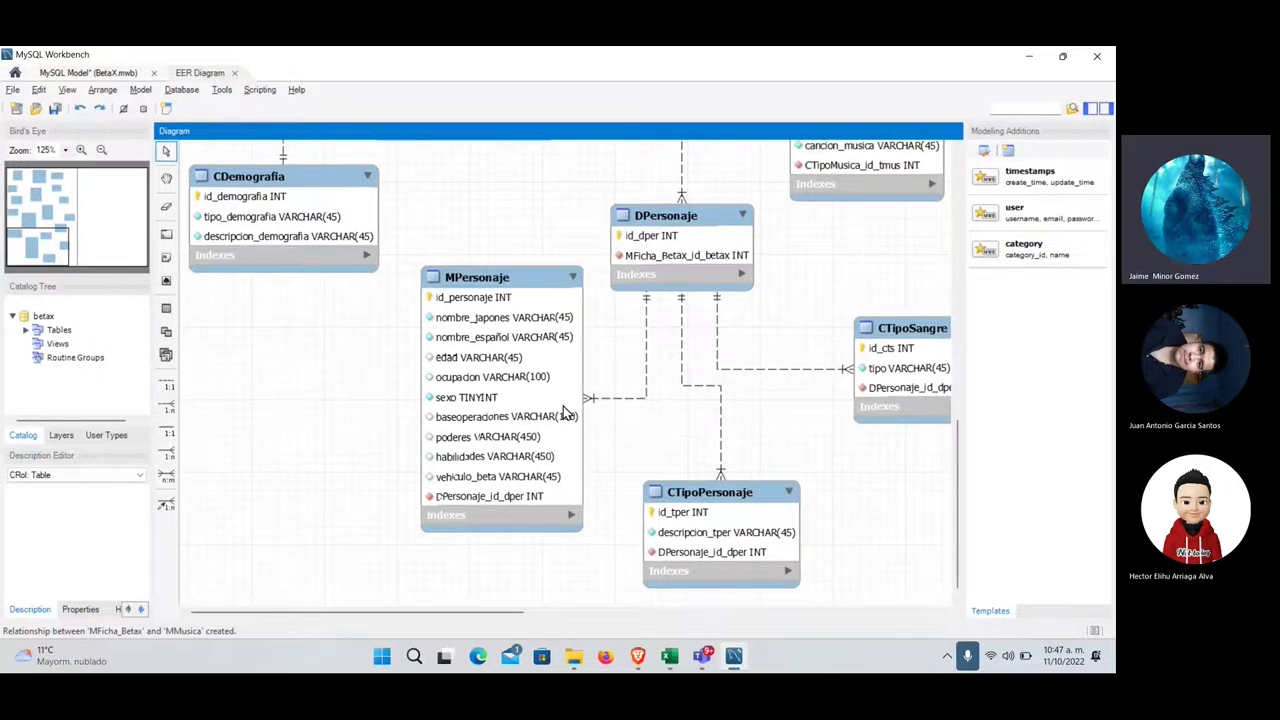
scroll(563, 411, "up", 10)
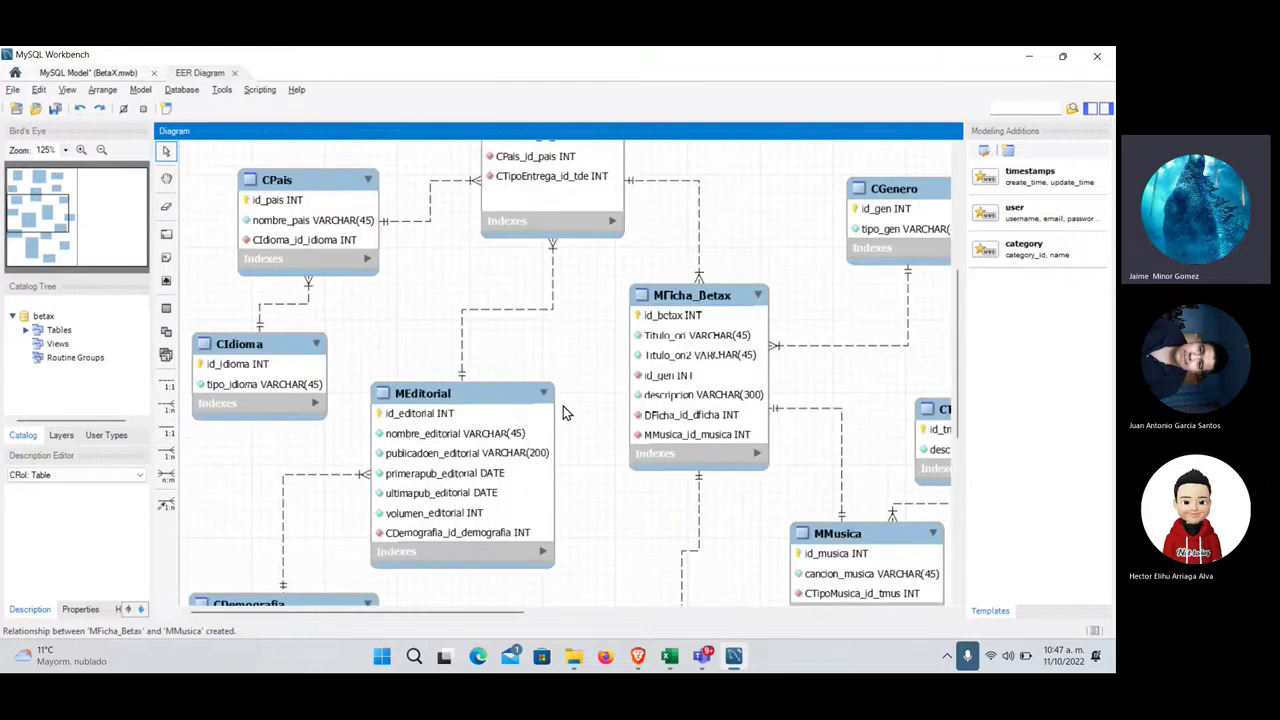
scroll(563, 406, "up", 5)
scroll(563, 406, "right", 4)
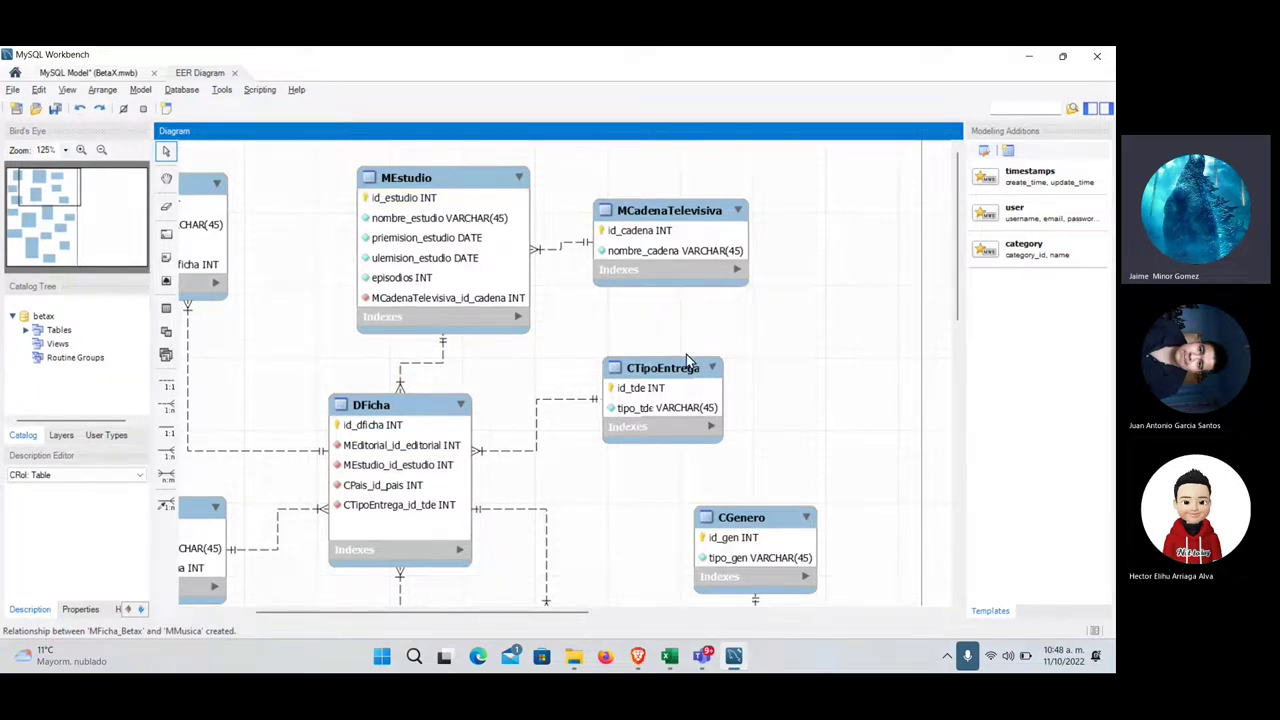
scroll(503, 376, "right", 1)
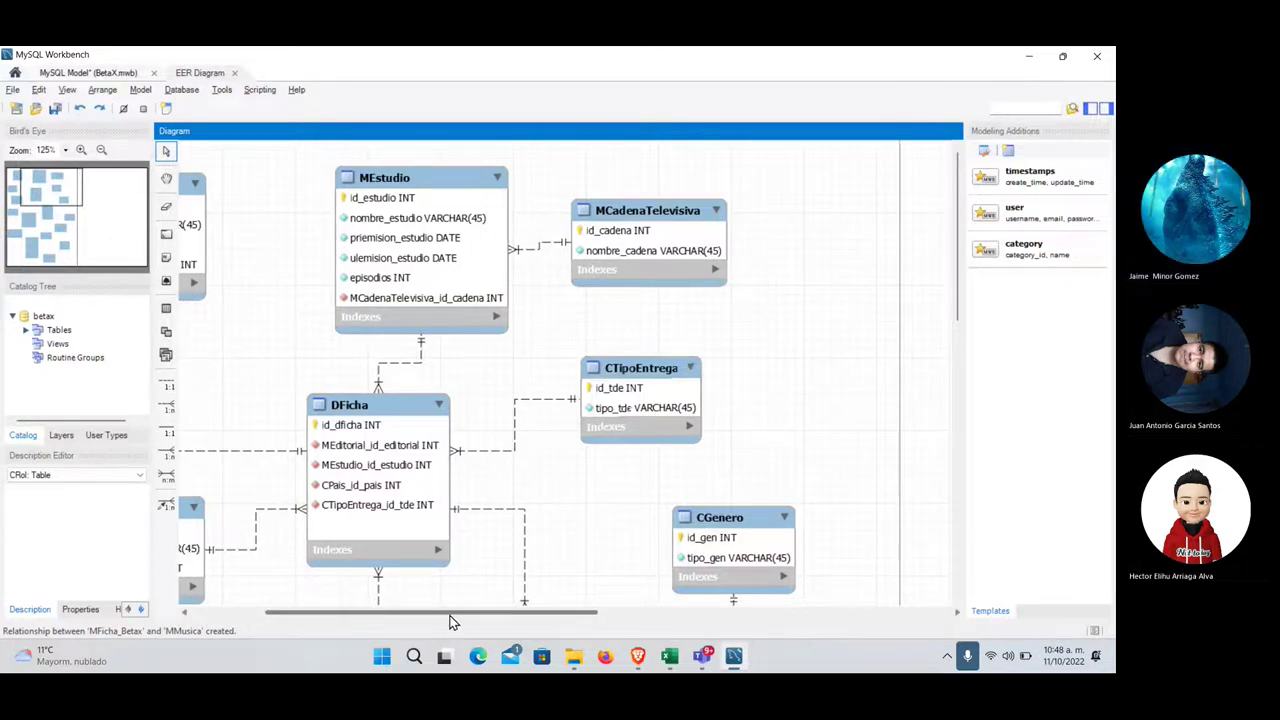
left_click_drag(455, 611, 364, 612)
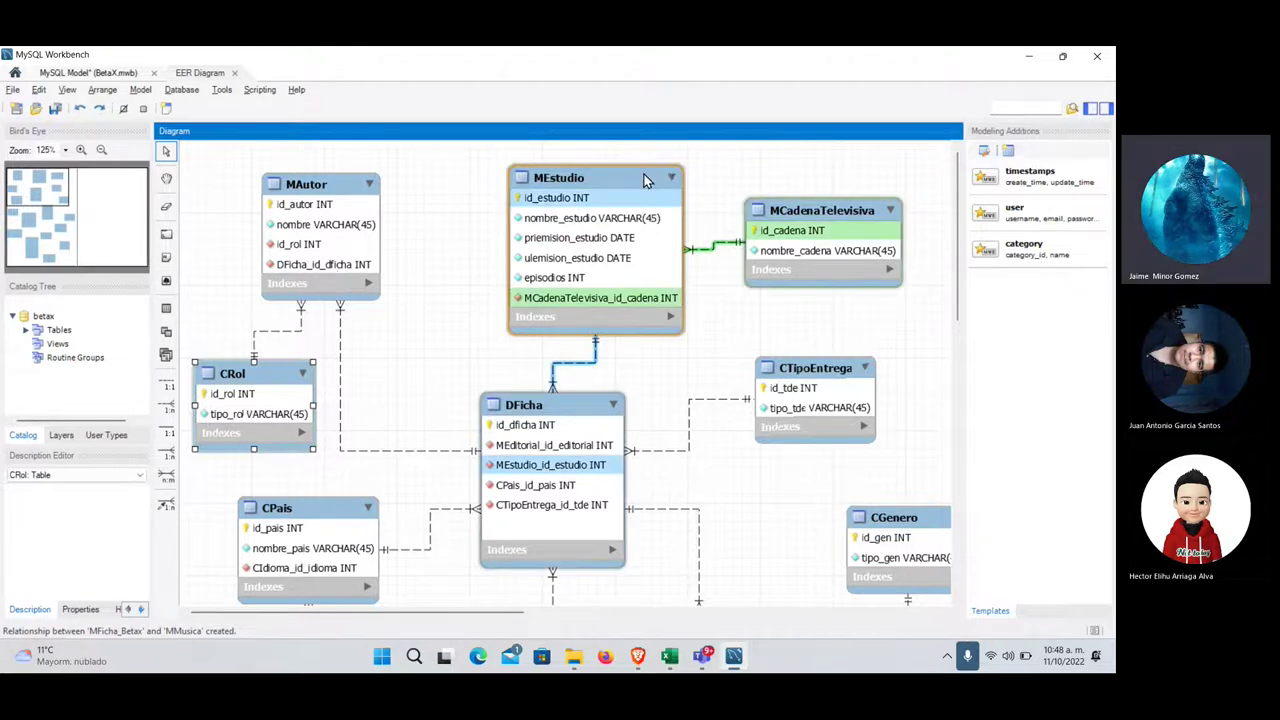
- Open the relationship between MEstudio and MCadenaTelevisiva and try its identifying relationship option on and off
left_click(720, 250)
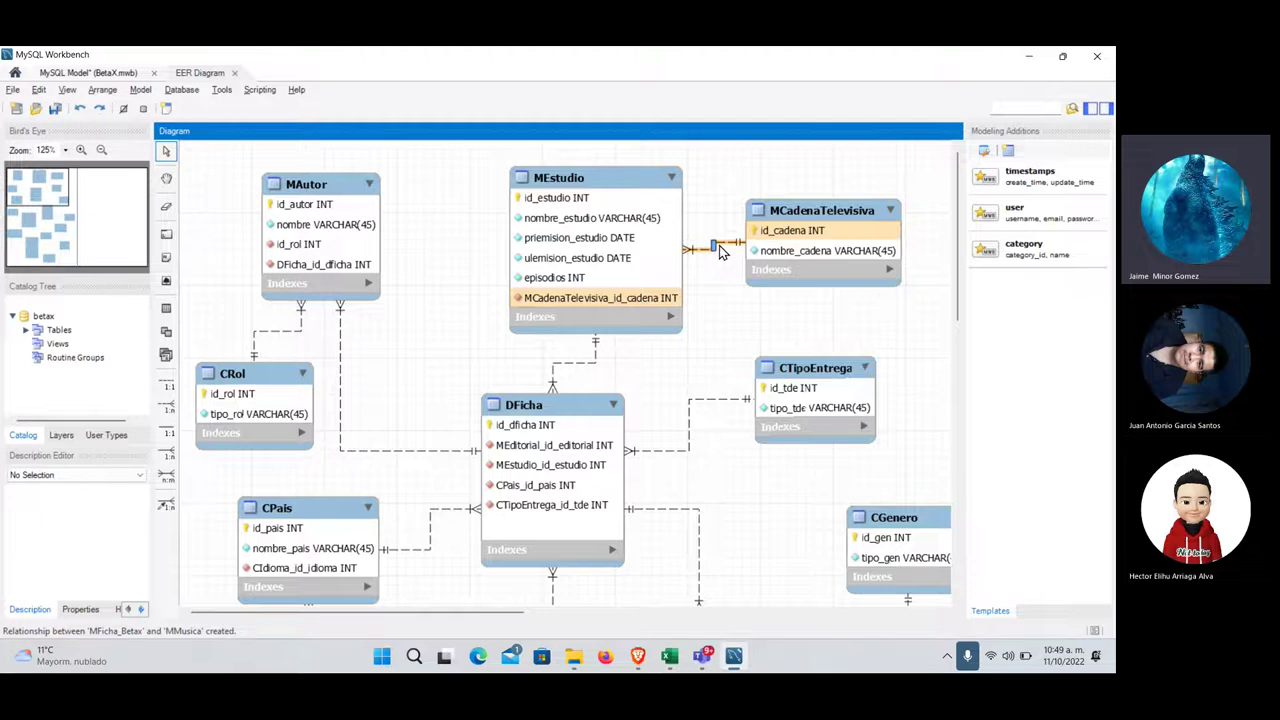
double_click(720, 250)
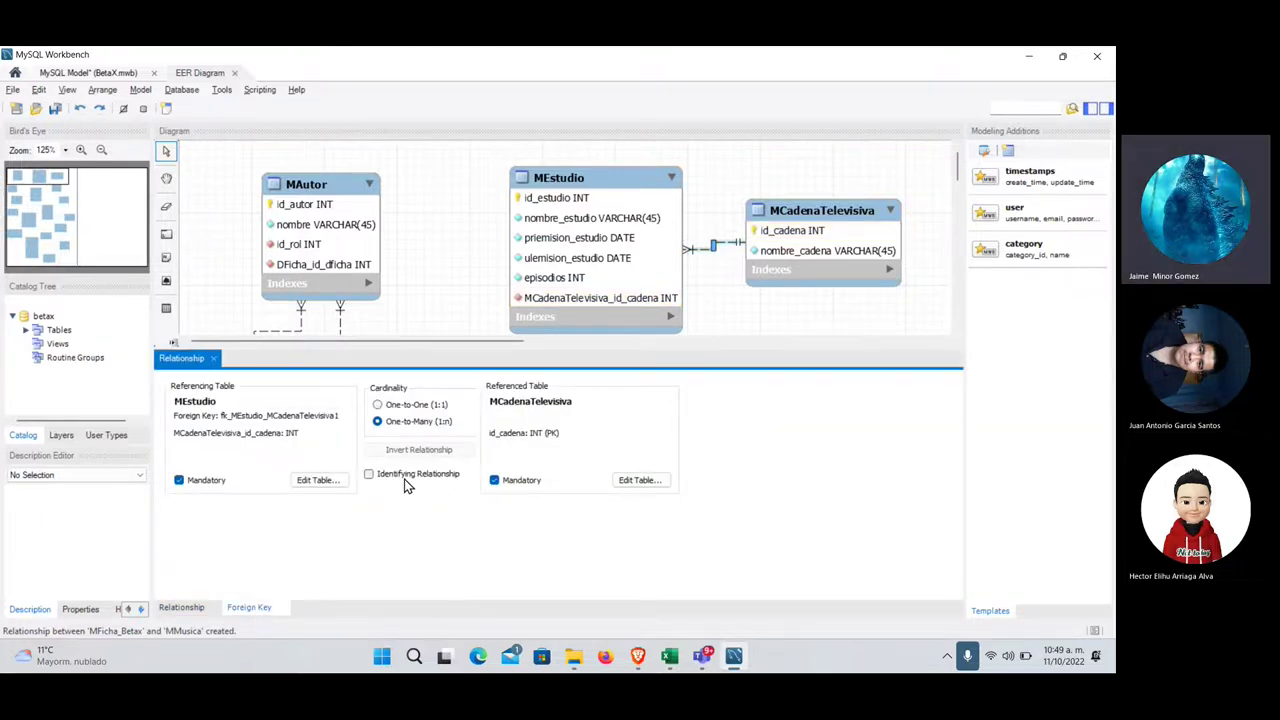
left_click(405, 478)
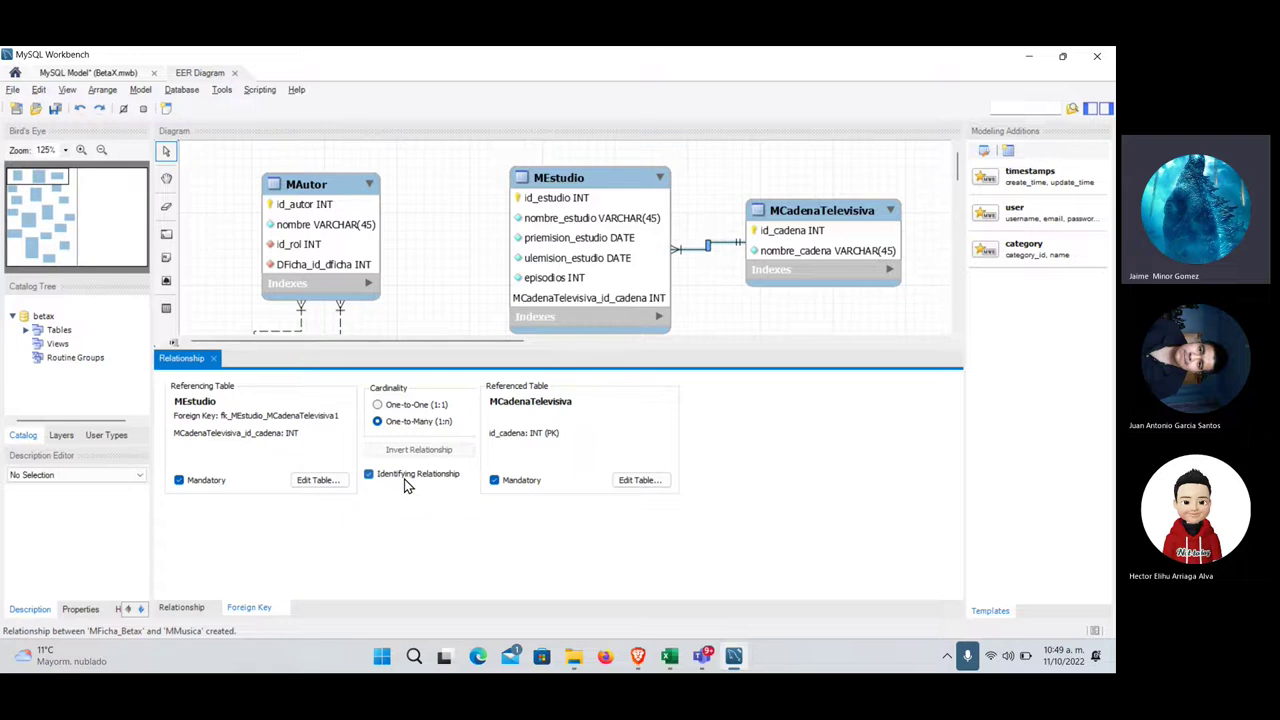
left_click(405, 480)
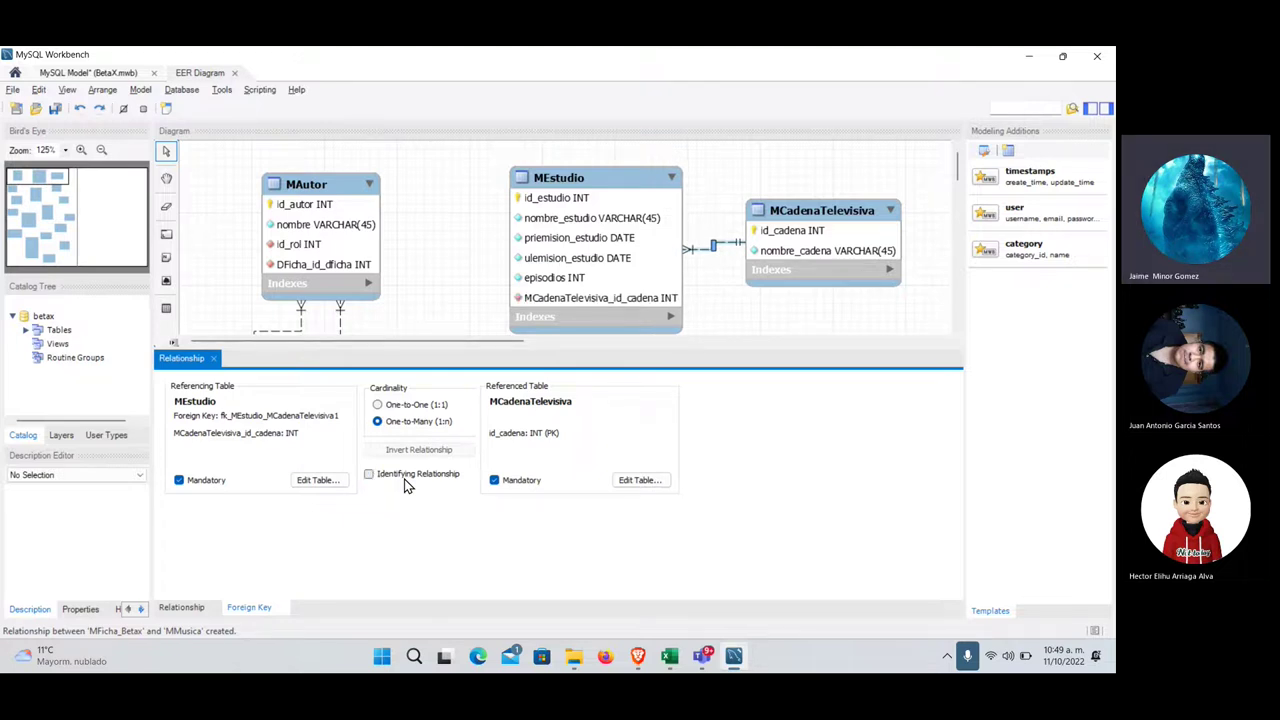
left_click(405, 482)
left_click(405, 482)
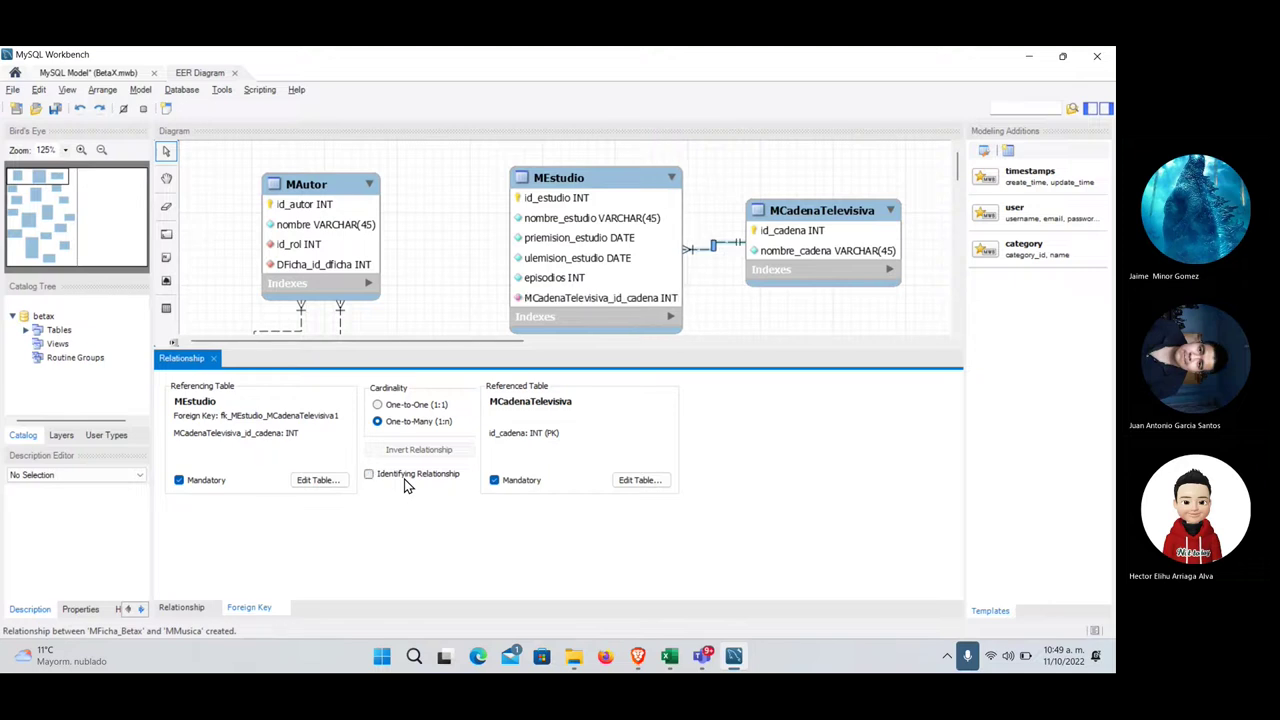
left_click(405, 482)
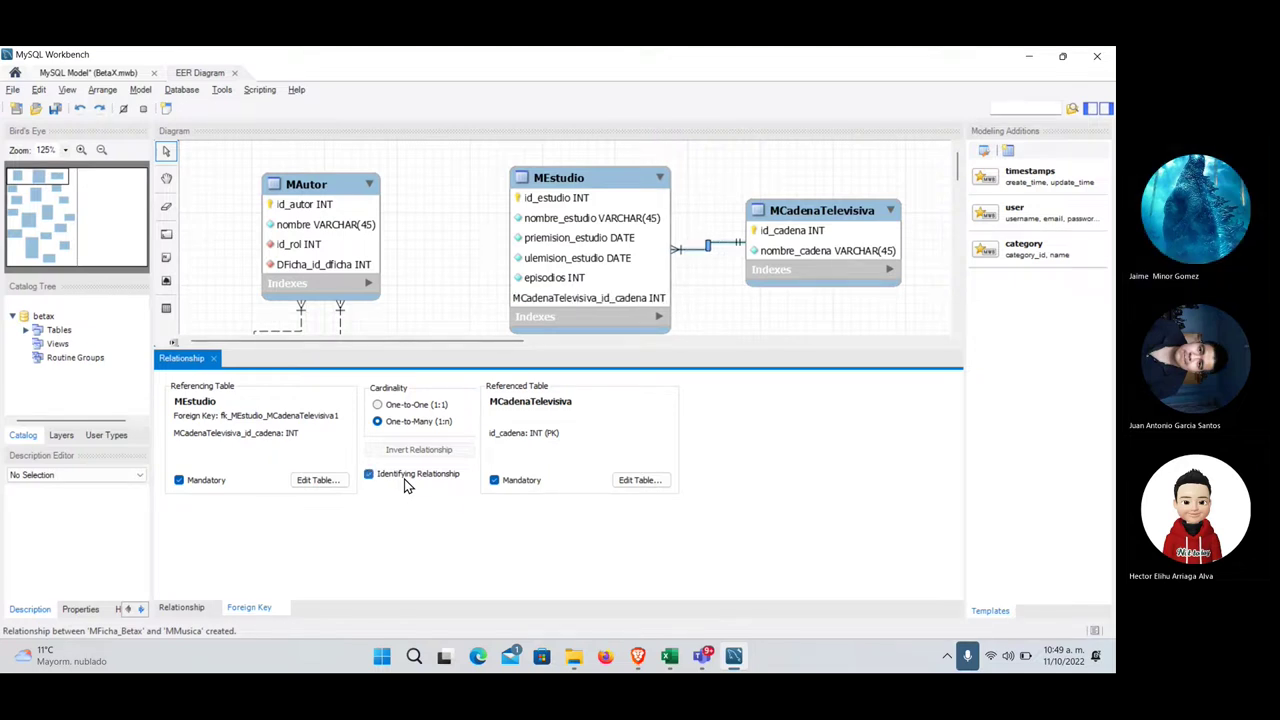
left_click(405, 482)
left_click(405, 482)
left_click(405, 482)
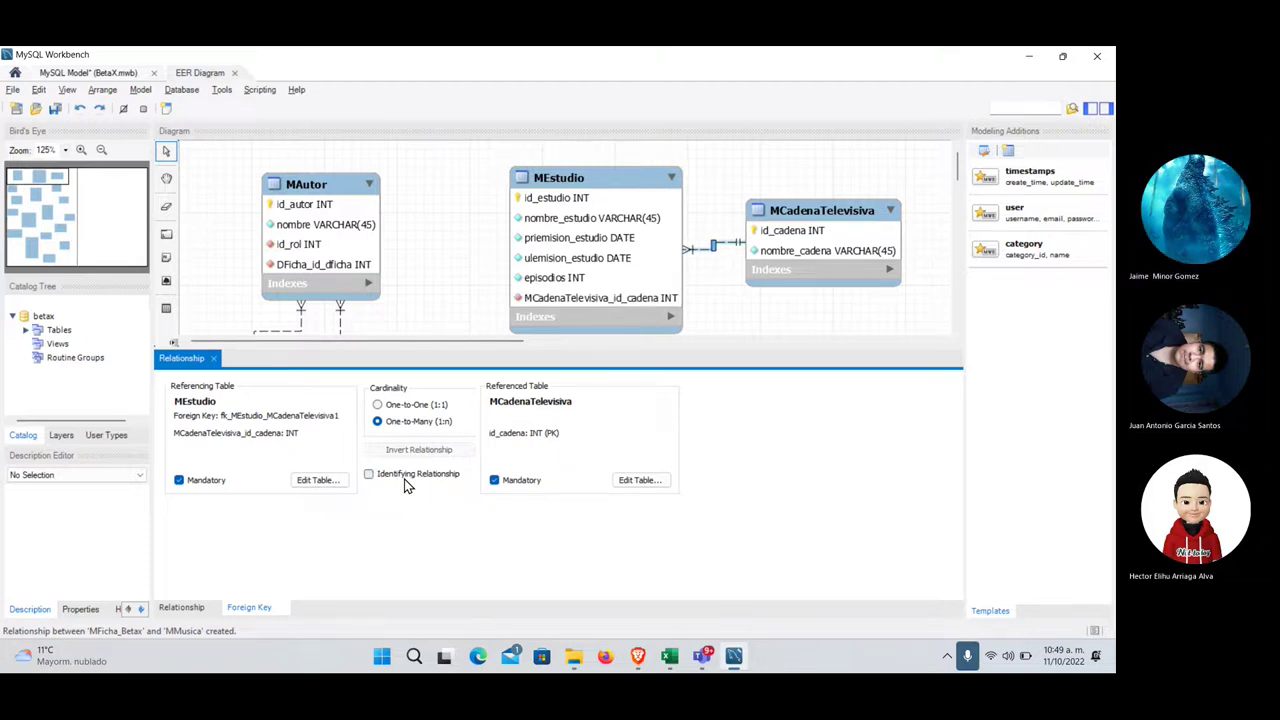
left_click(405, 482)
left_click(405, 482)
left_click(405, 482)
left_click(405, 482)
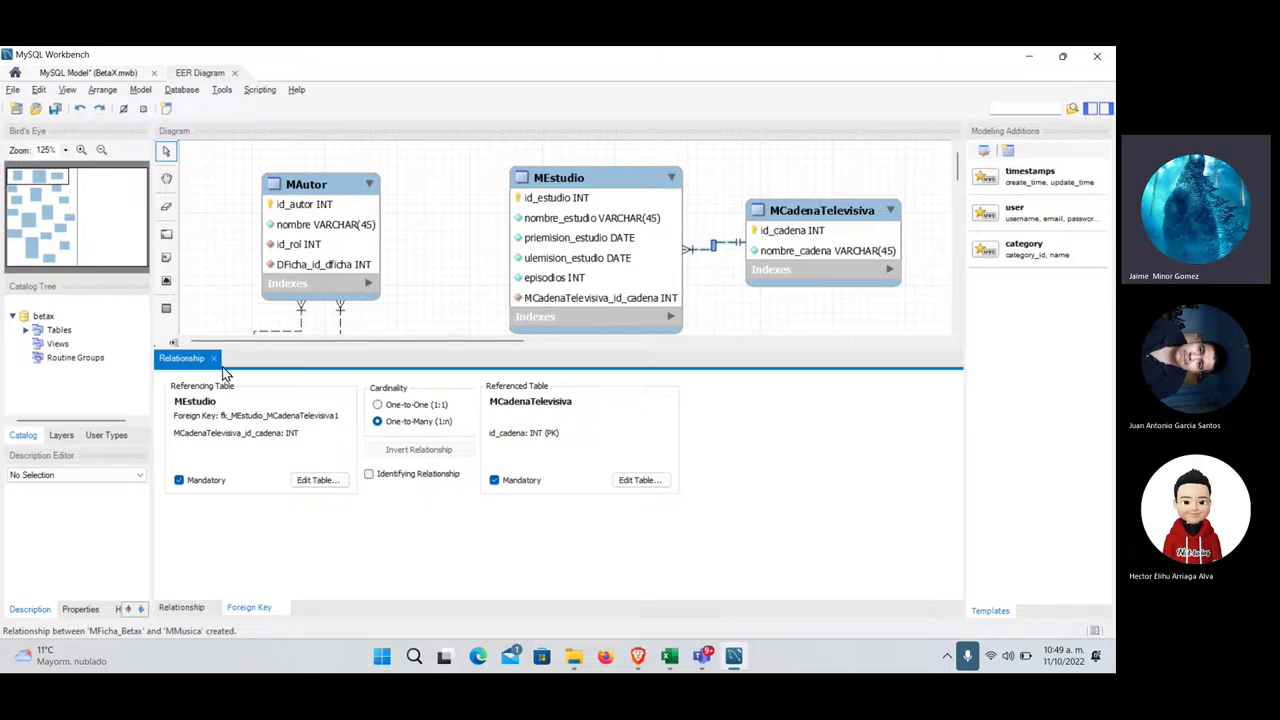
- Check MEstudio's foreign key to MCadenaTelevisiva, and rename the column MCadenaTelevisiva_id_cadena to id_cadena
left_click(573, 305)
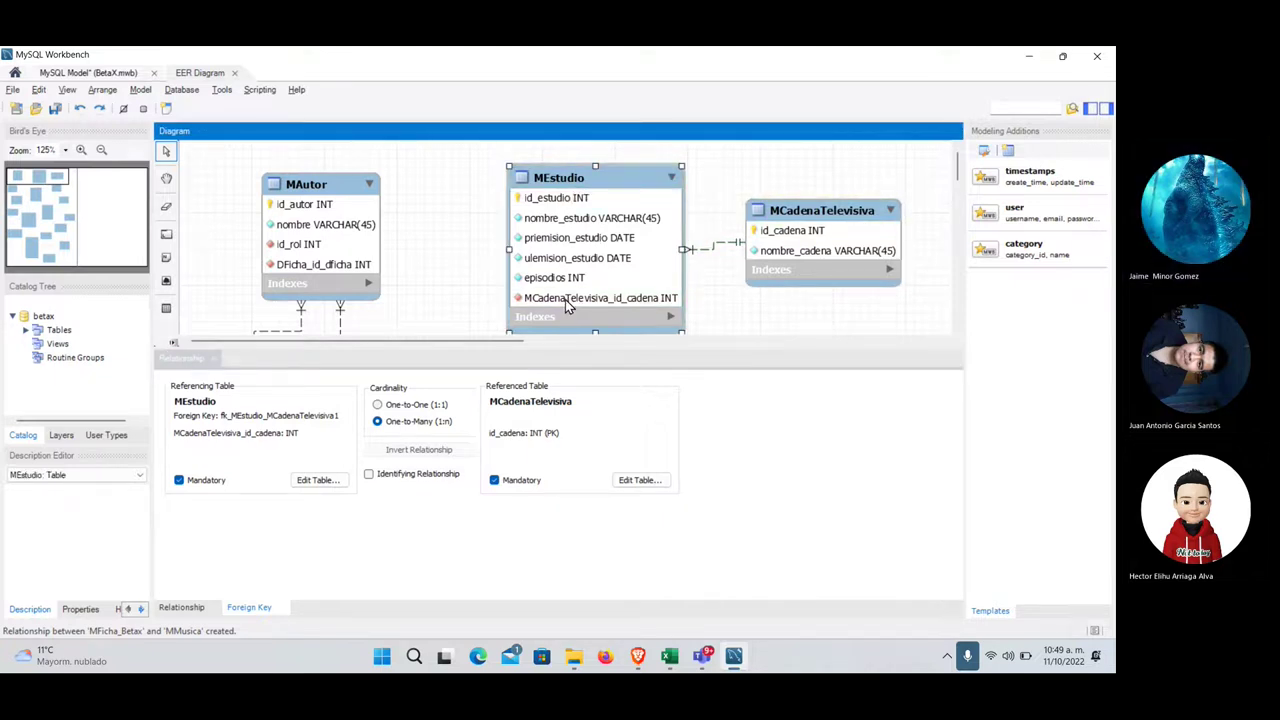
double_click(598, 180)
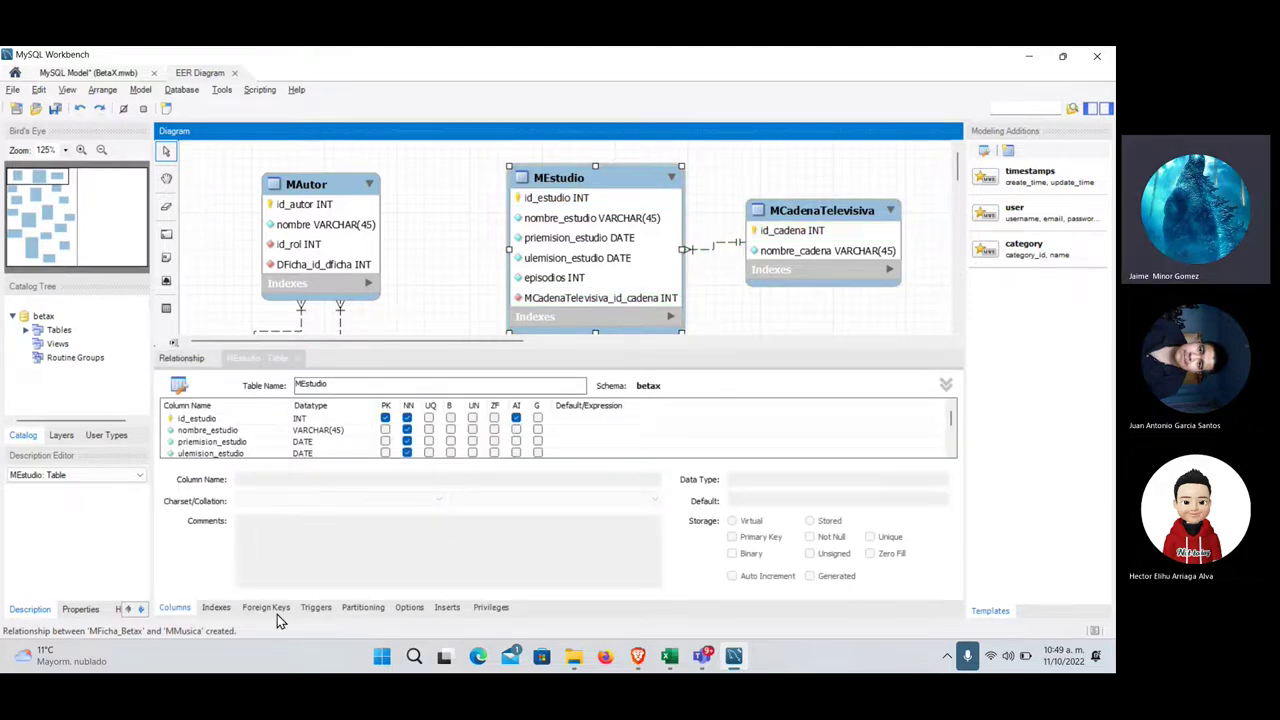
left_click(267, 607)
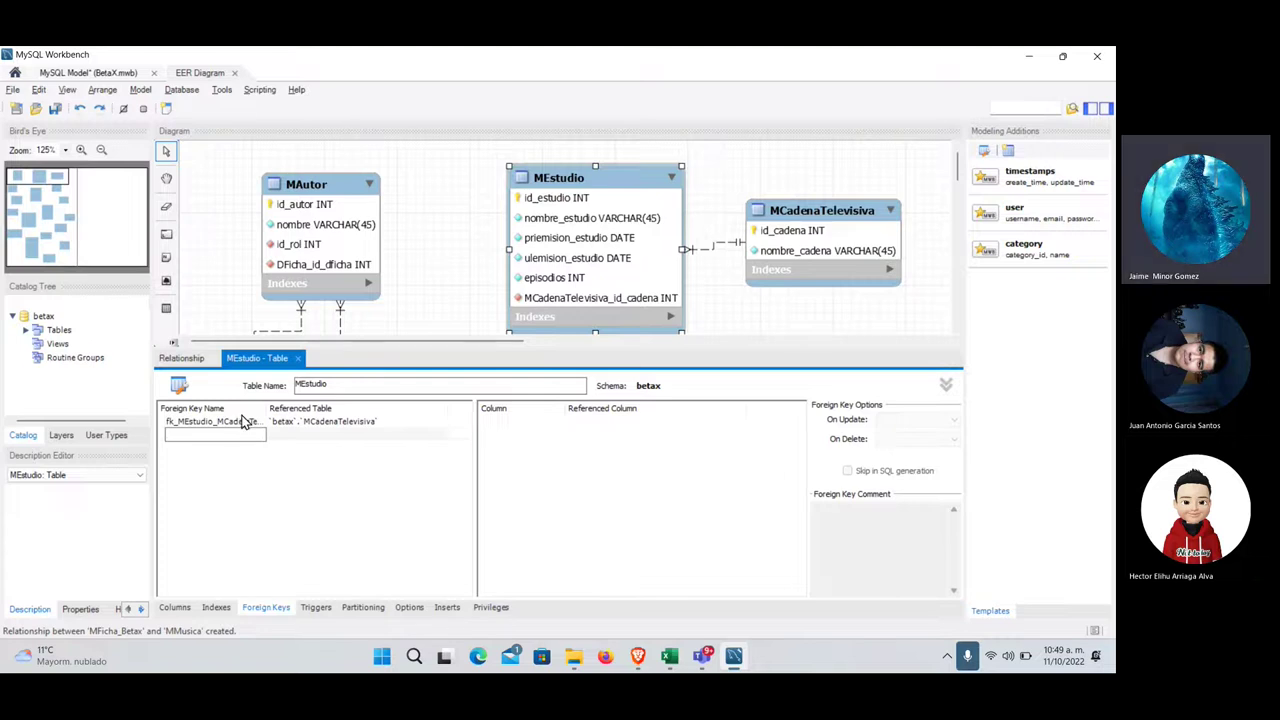
left_click(238, 422)
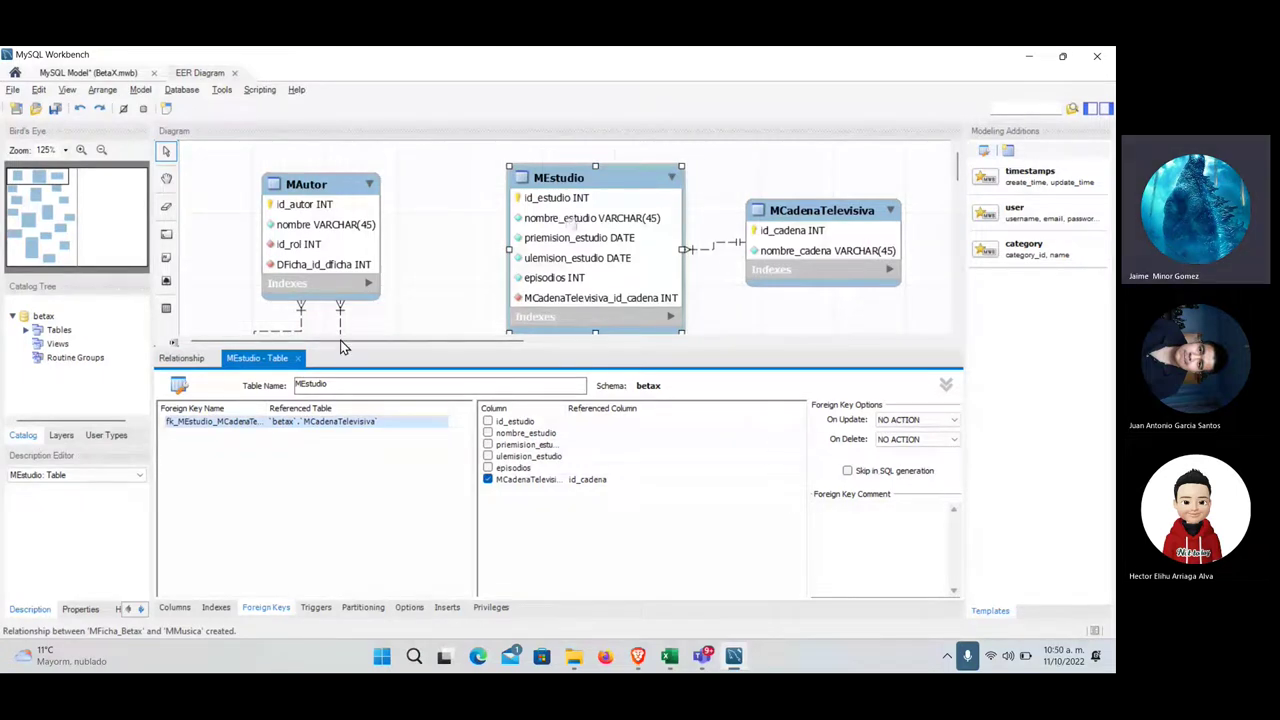
left_click(176, 609)
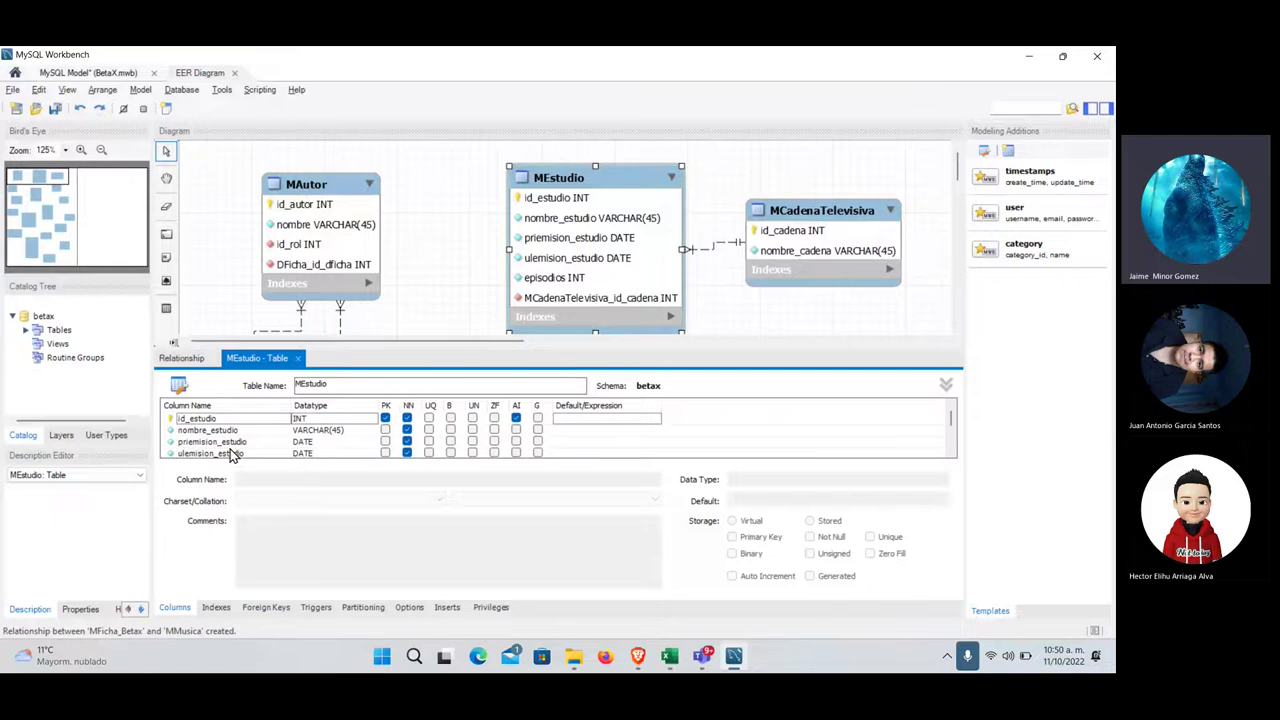
left_click_drag(372, 367, 402, 207)
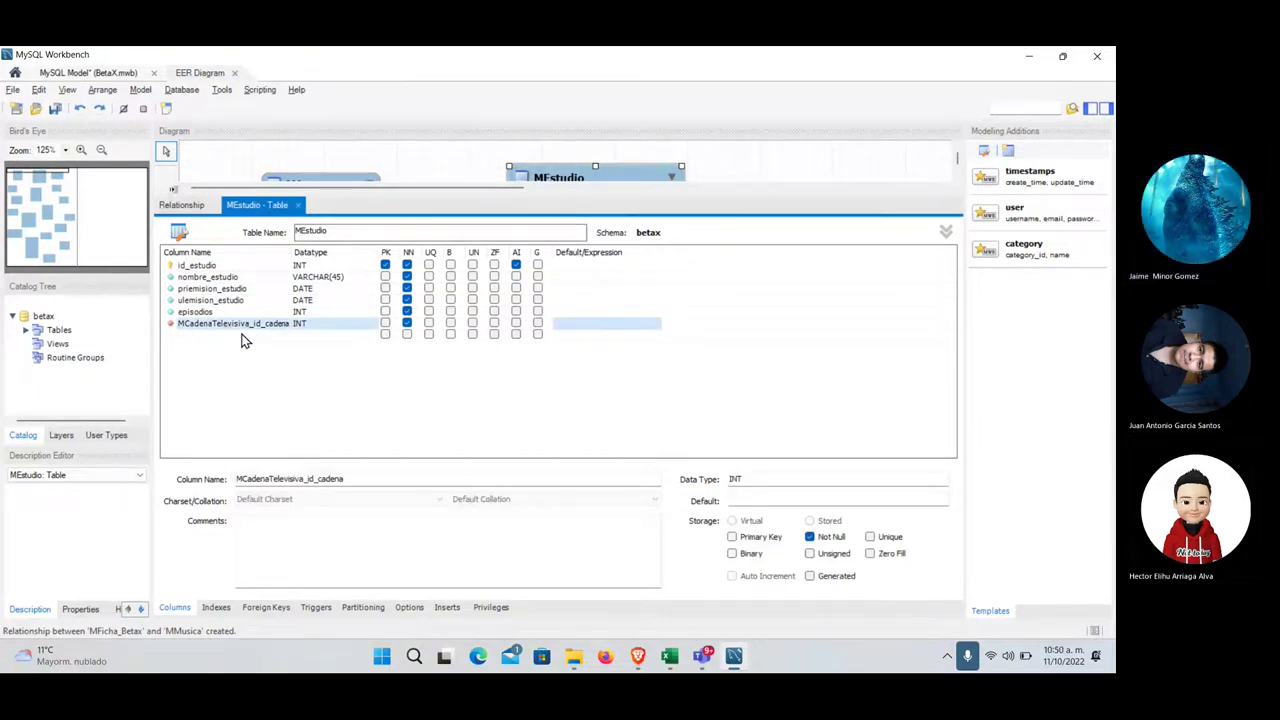
double_click(223, 327)
type("id_cadena")
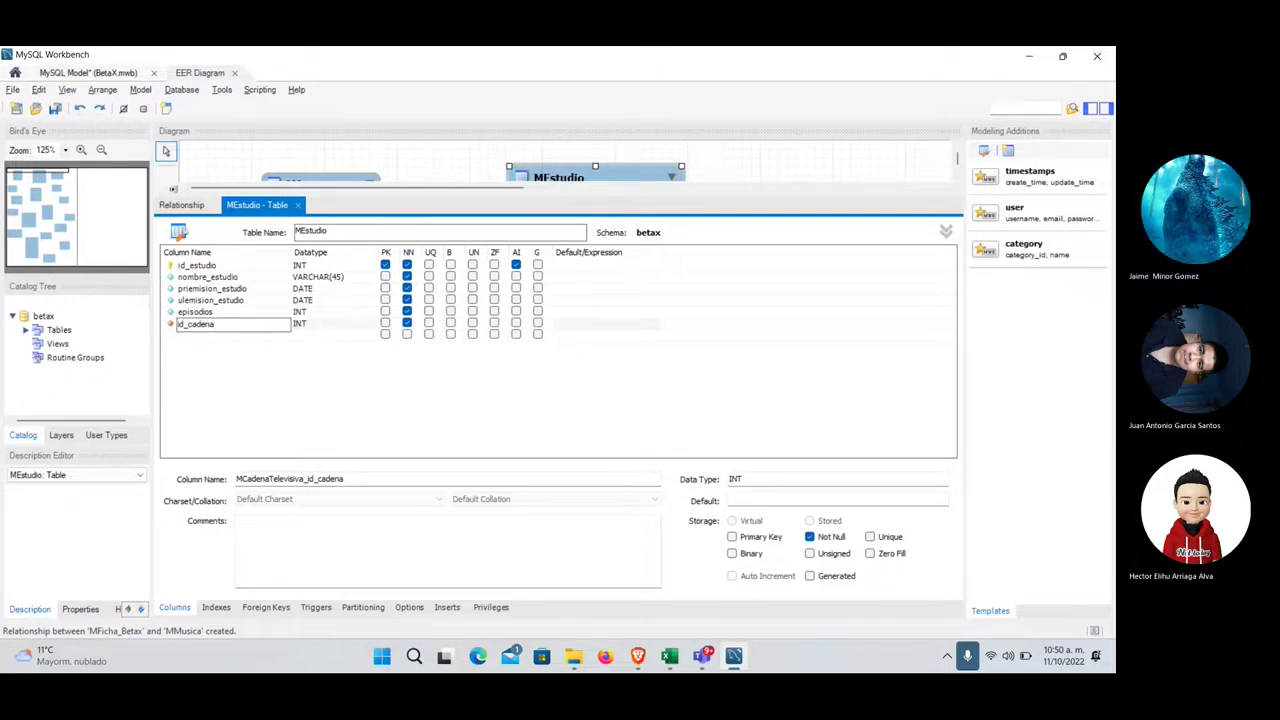
- Rename MEstudio's foreign key referencing MCadenaTelevisiva as cadenatv
left_click(280, 612)
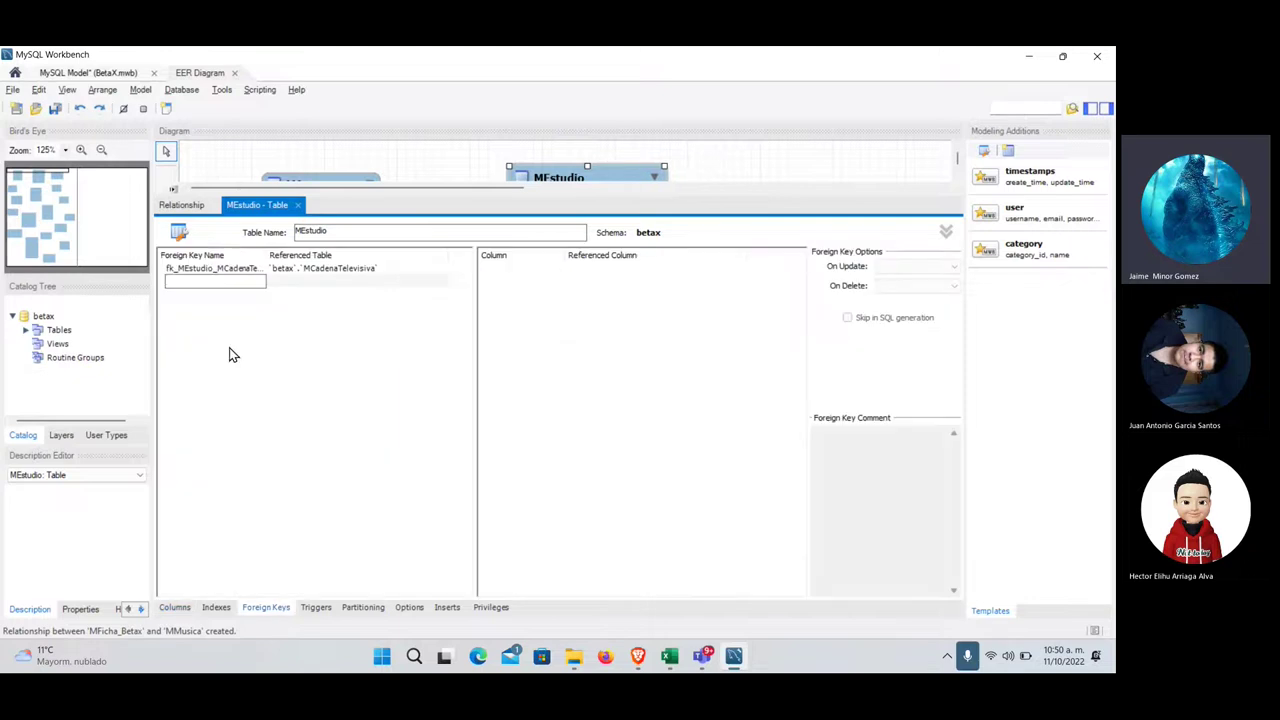
double_click(211, 270)
type("cadenatv")
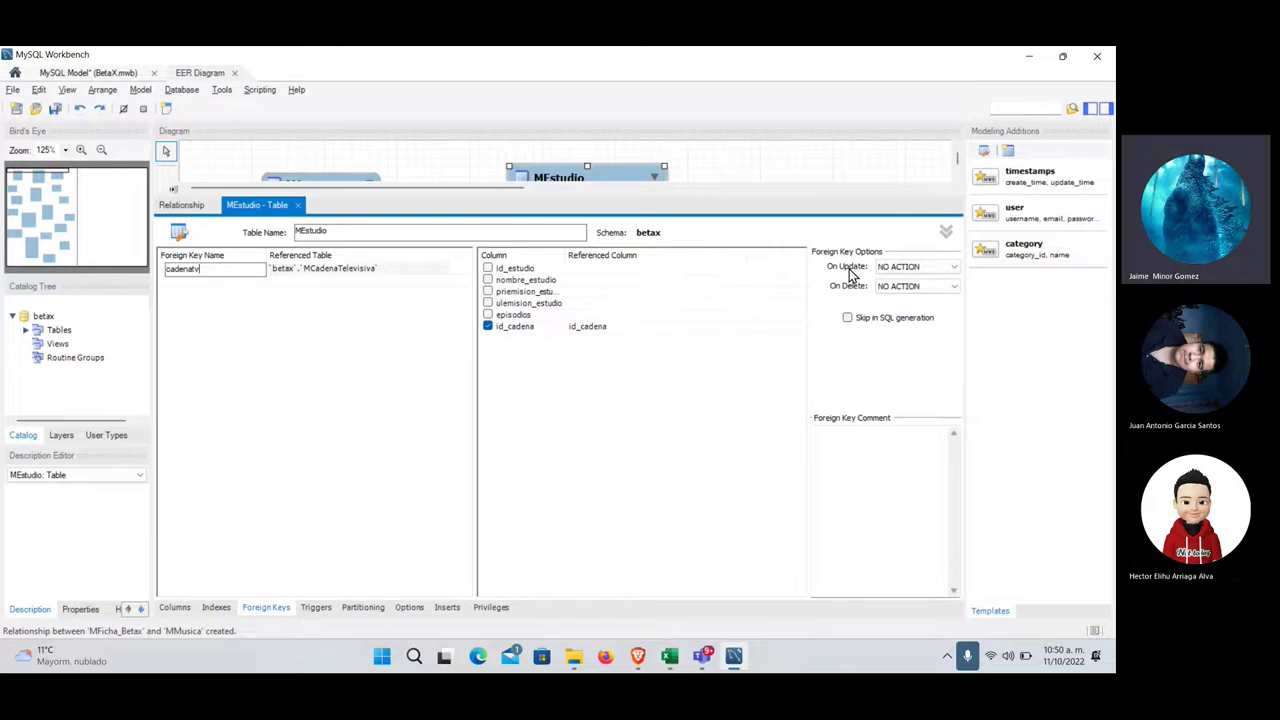
- Set the cadenatv foreign key's On Update action to CASCADE, and close the table and relationship editors
left_click(909, 268)
left_click(908, 291)
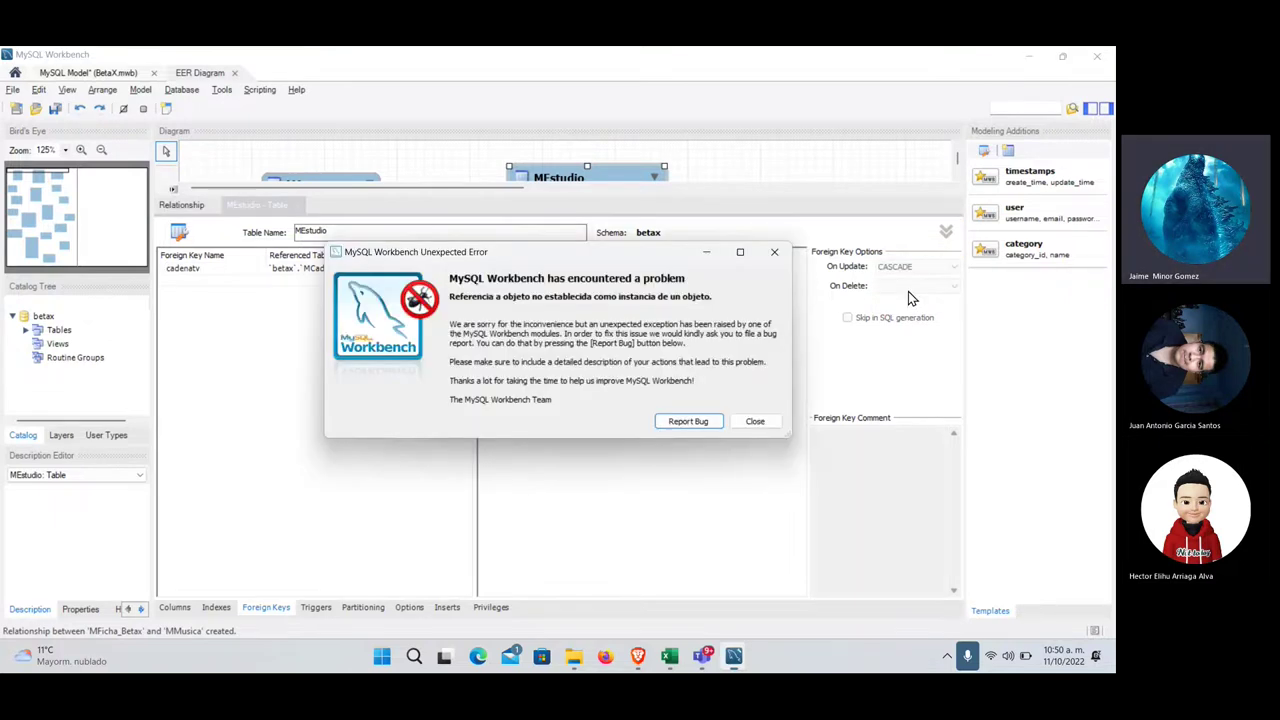
left_click(755, 421)
left_click(365, 268)
left_click(560, 328)
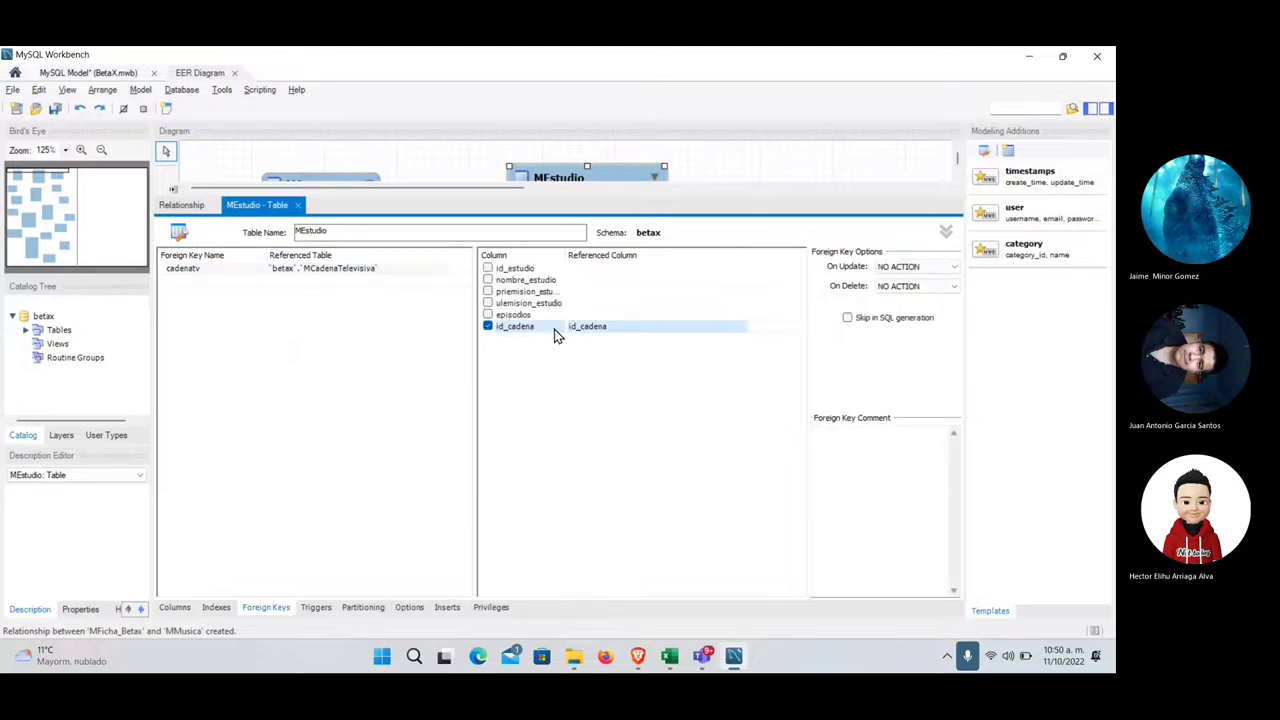
left_click(912, 267)
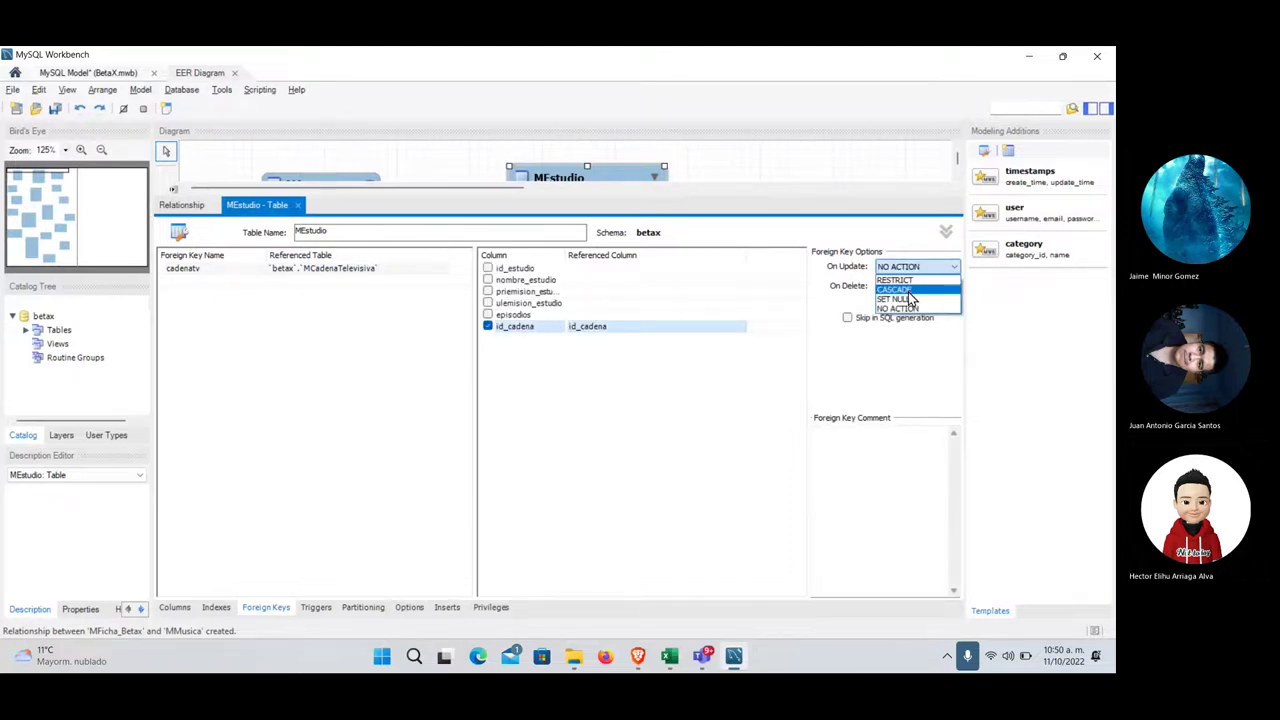
left_click(909, 292)
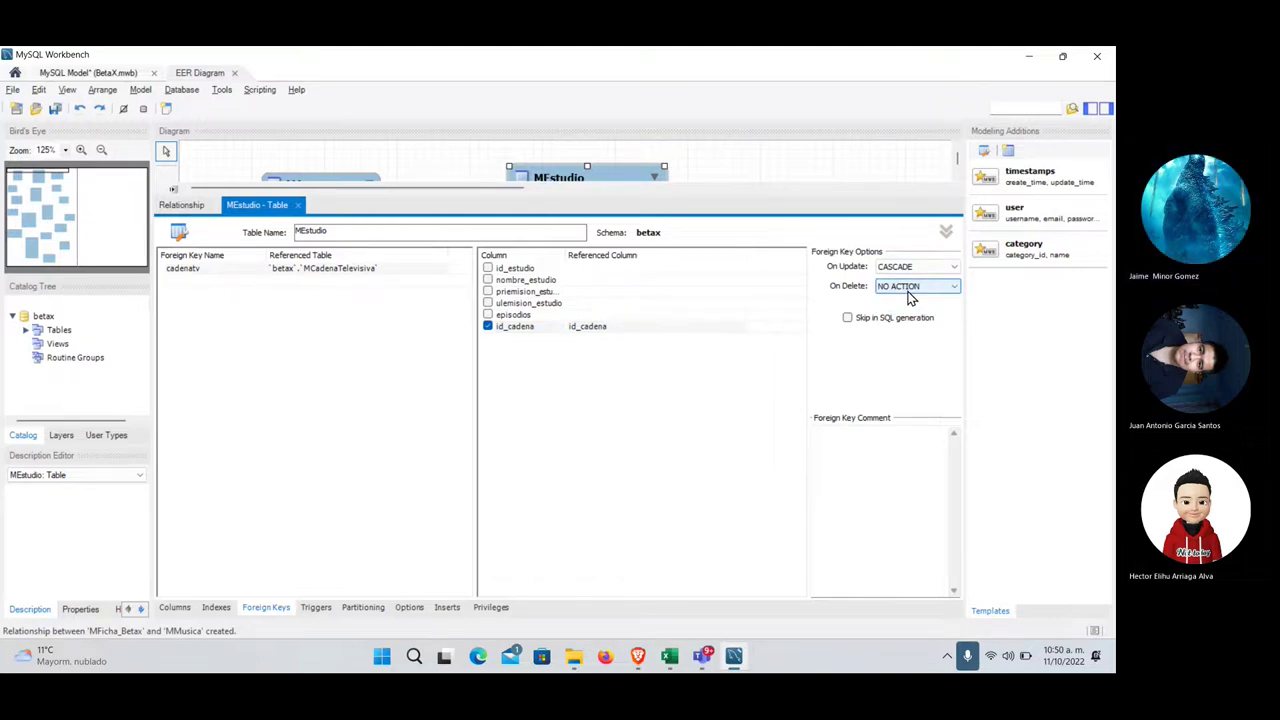
left_click(297, 206)
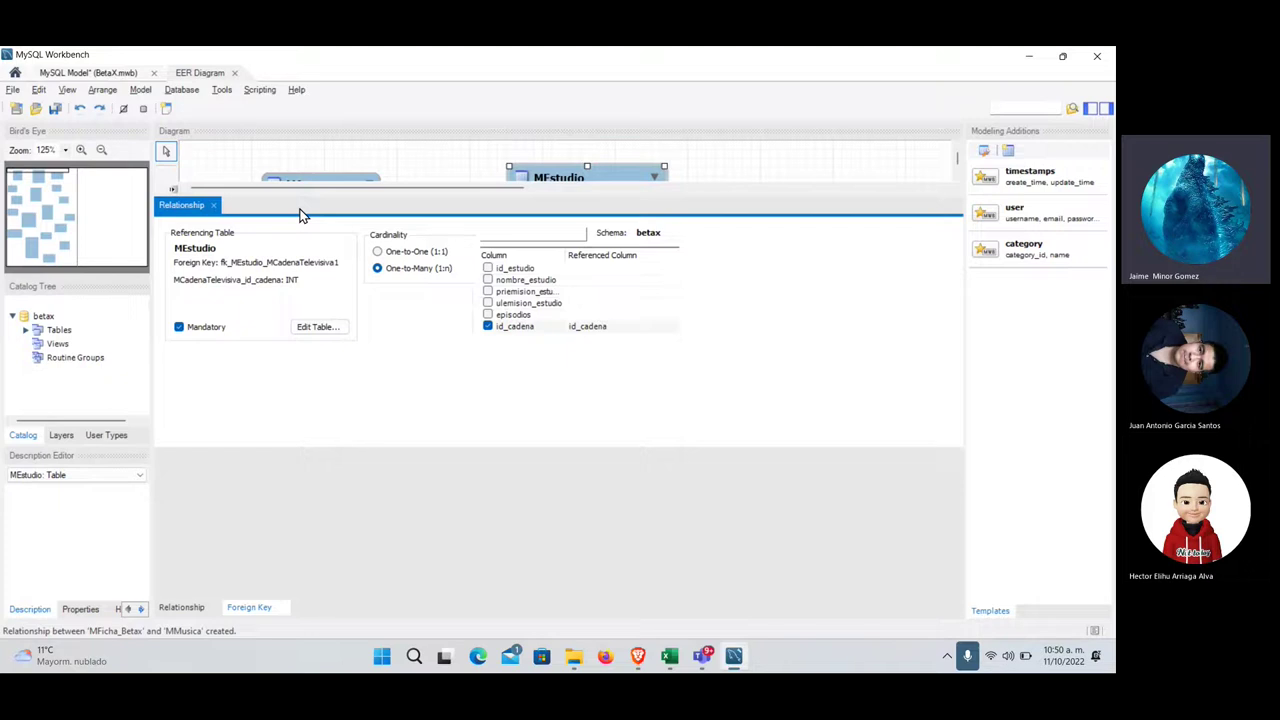
left_click(213, 206)
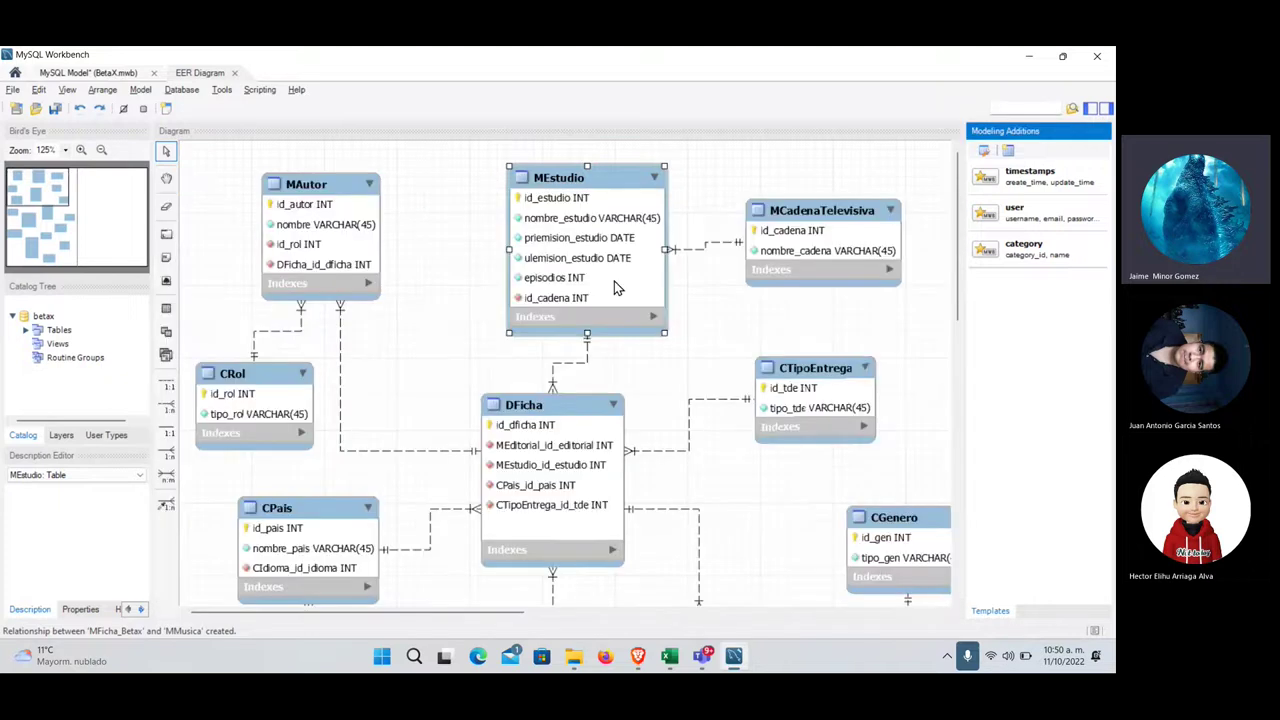
- Move MCadenaTelevisiva closer to MEstudio, and set the On Update action of DFicha's foreign key to MEditorial to CASCADE
left_click(793, 198)
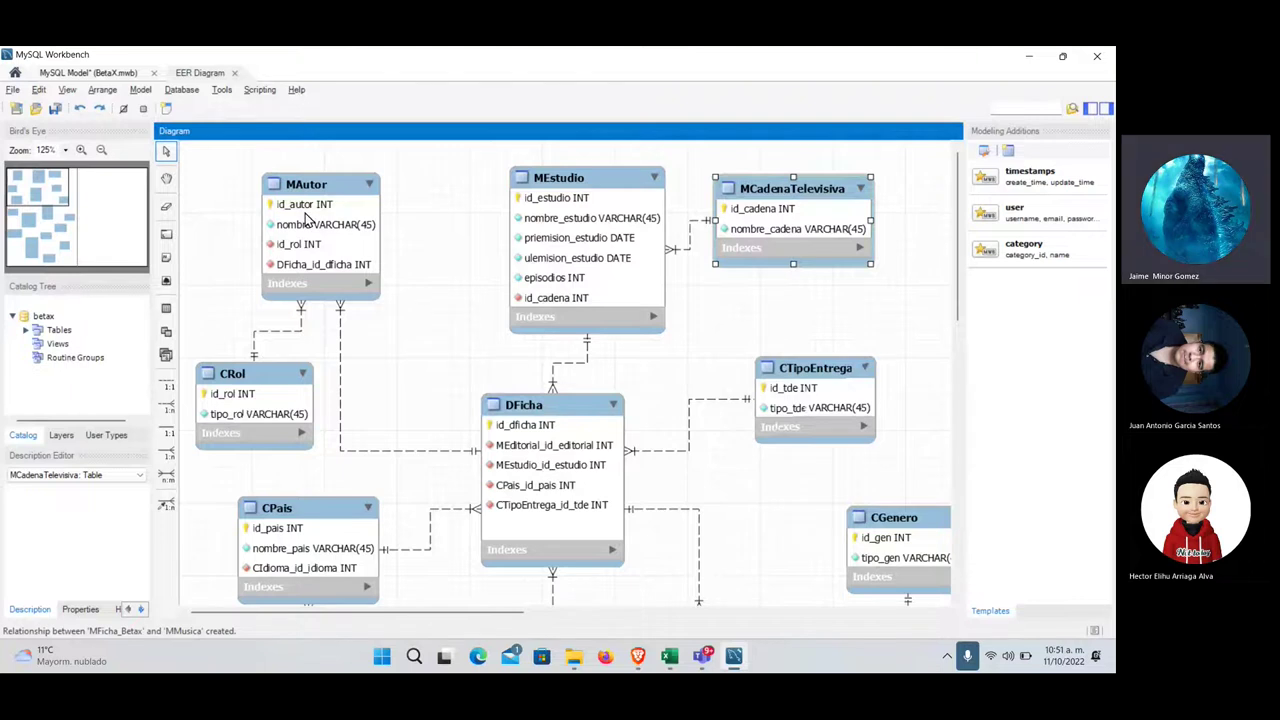
left_click(539, 409)
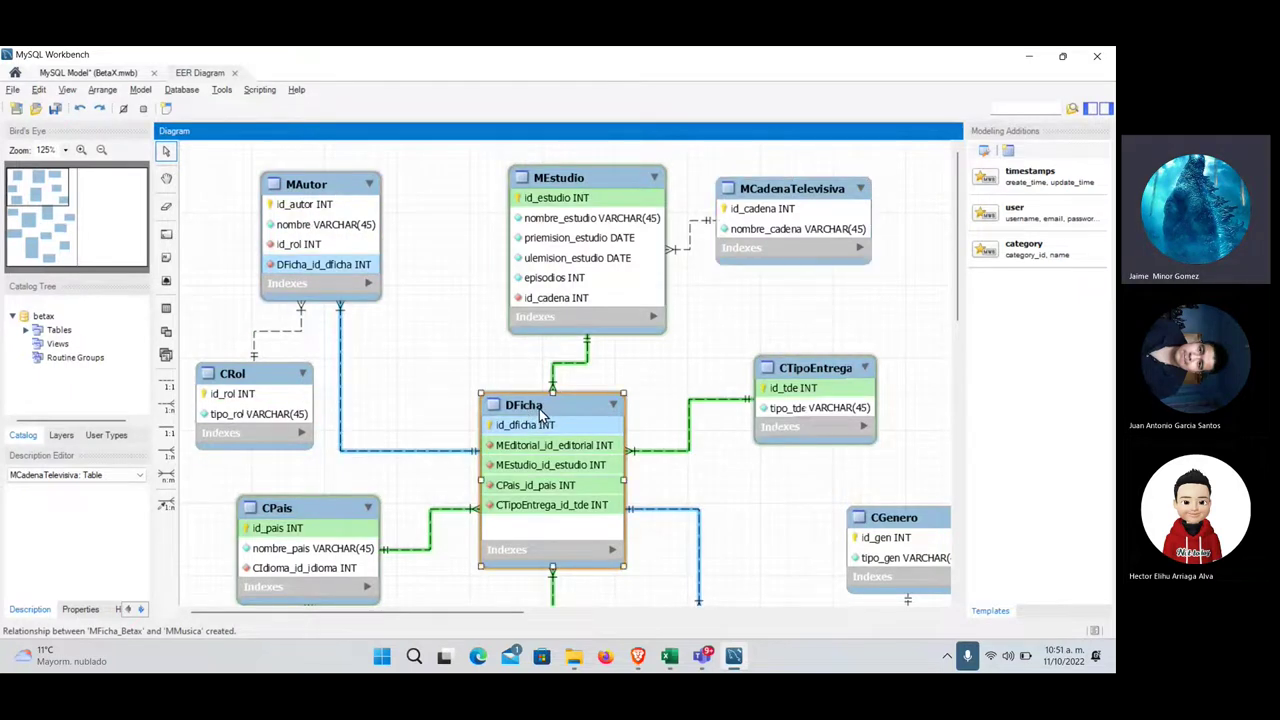
double_click(542, 406)
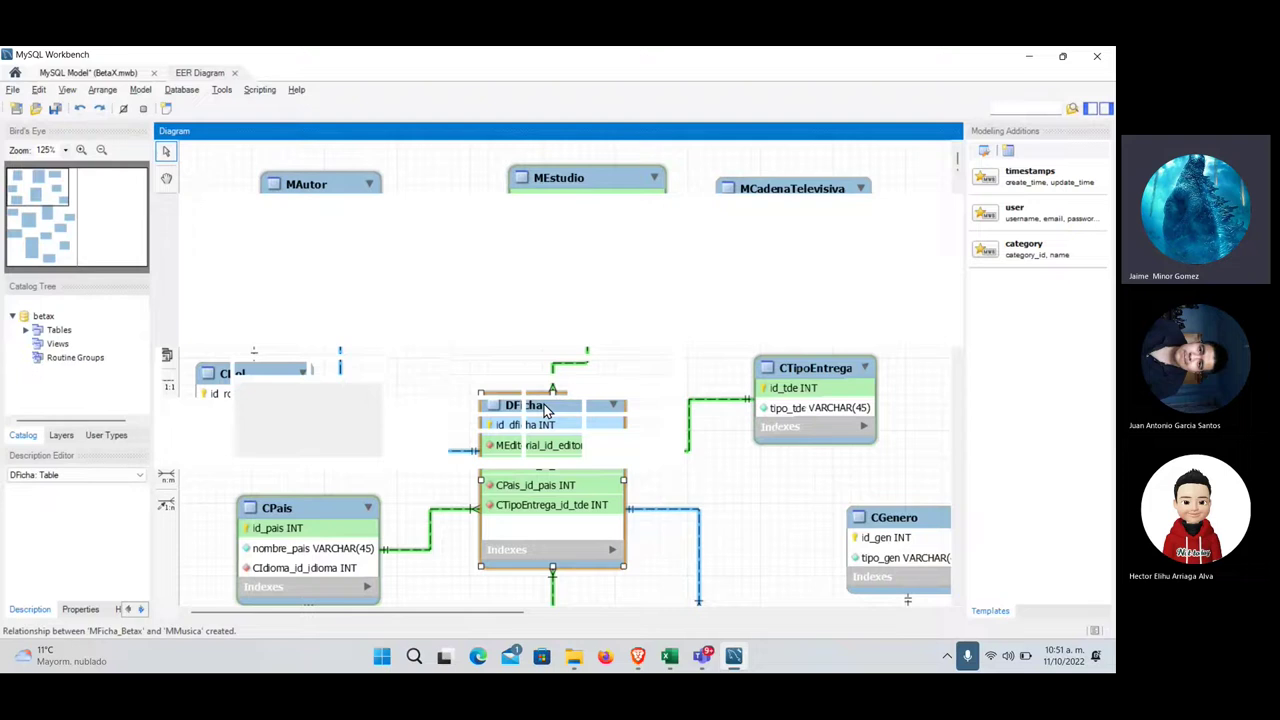
left_click(268, 607)
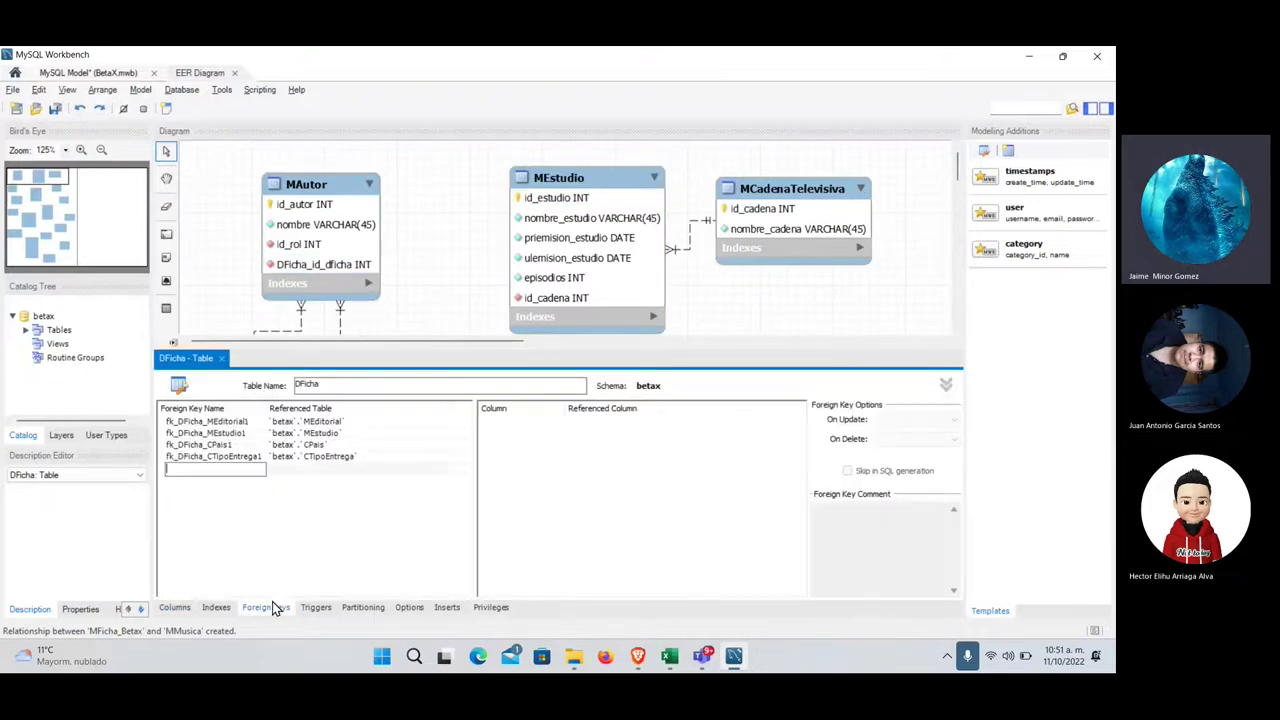
left_click(242, 423)
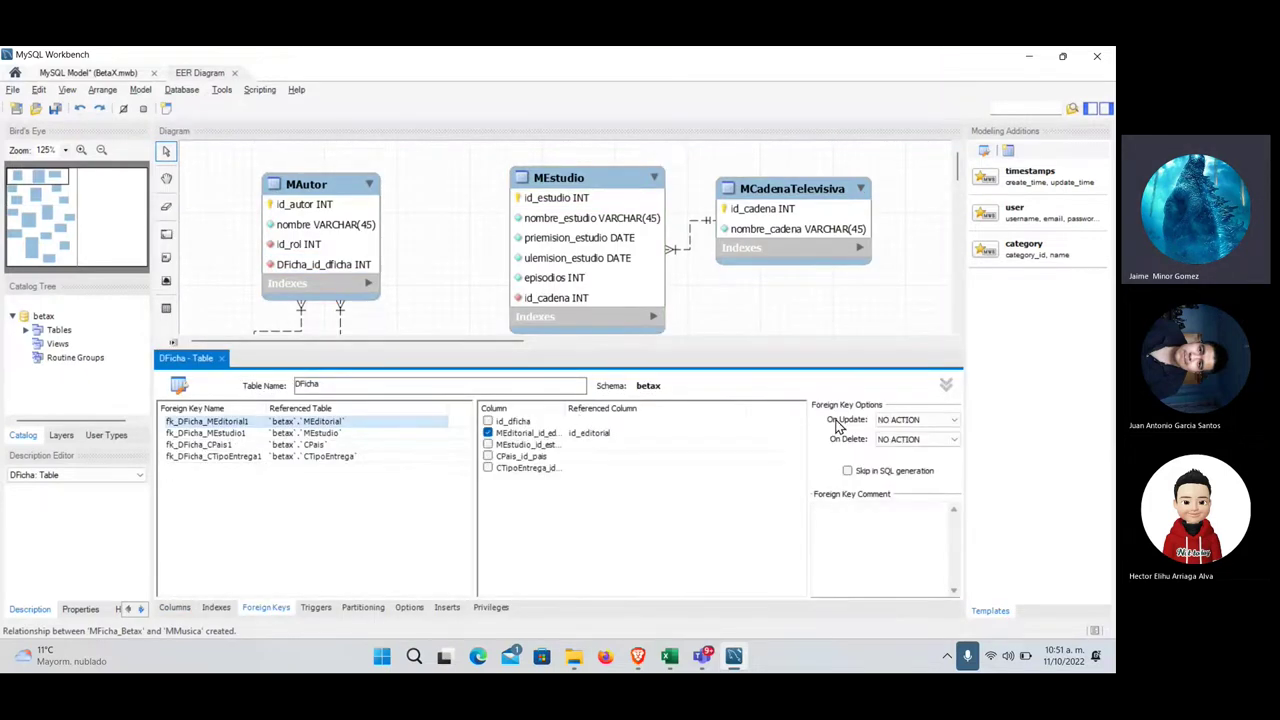
left_click(916, 423)
left_click(894, 436)
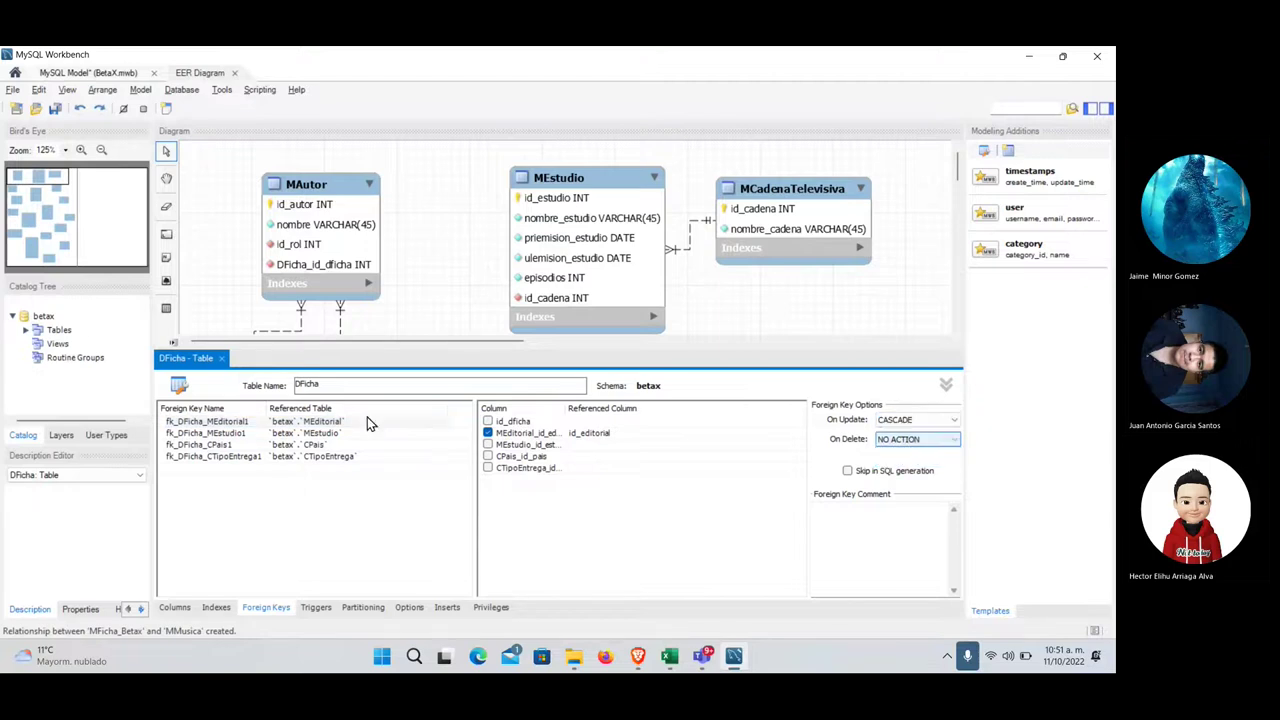
- Set On Update to CASCADE for DFicha's foreign keys to MEstudio, CPais and CTipoEntrega, and close the table editor
left_click(287, 432)
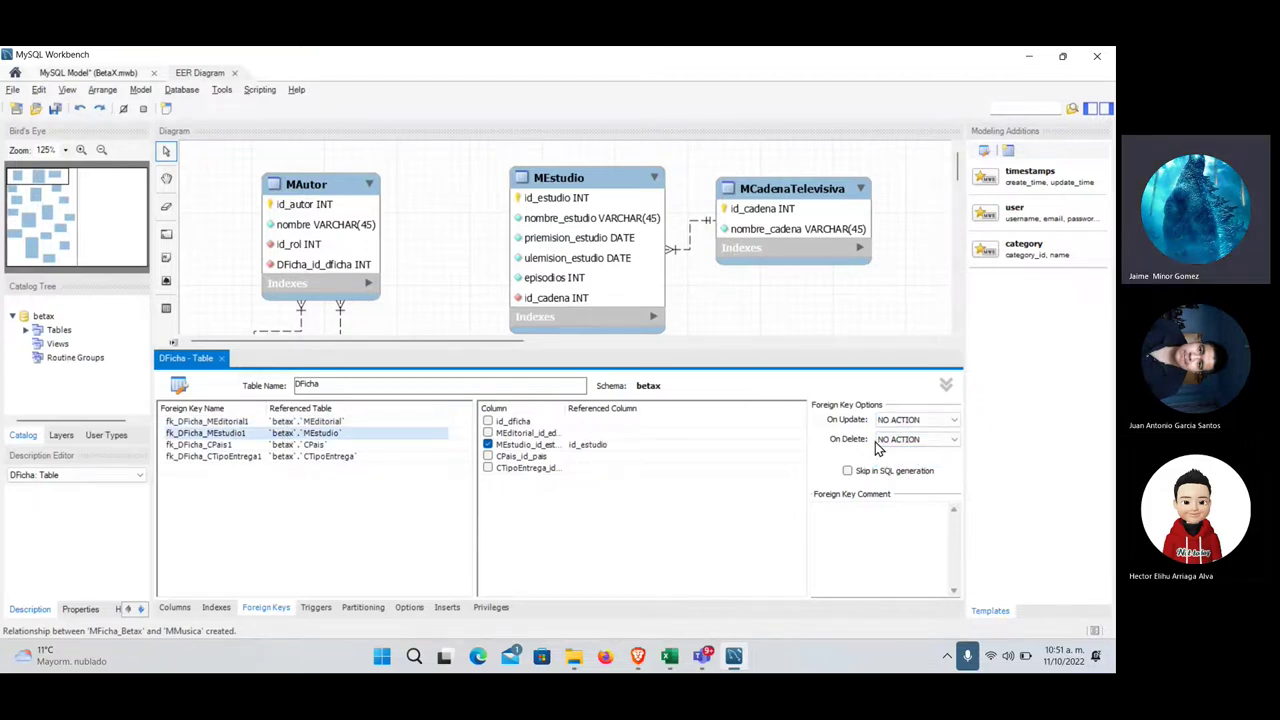
left_click(902, 422)
left_click(898, 461)
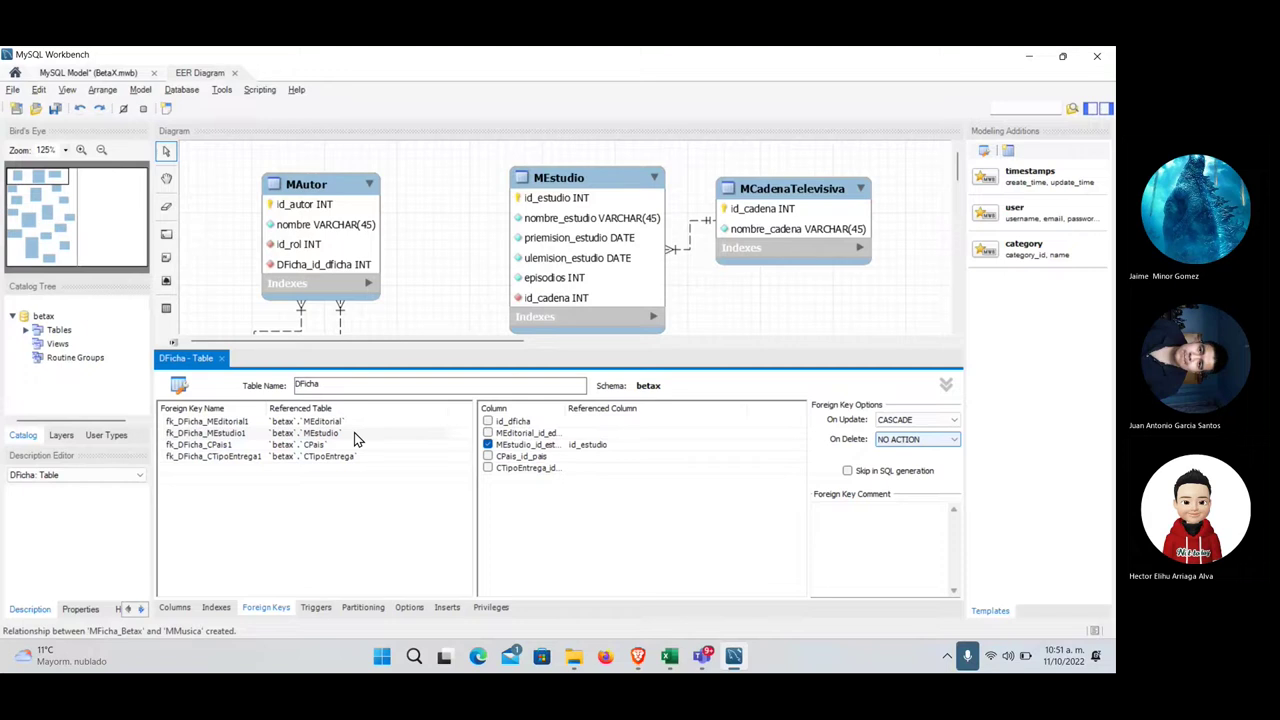
left_click(330, 444)
left_click(914, 420)
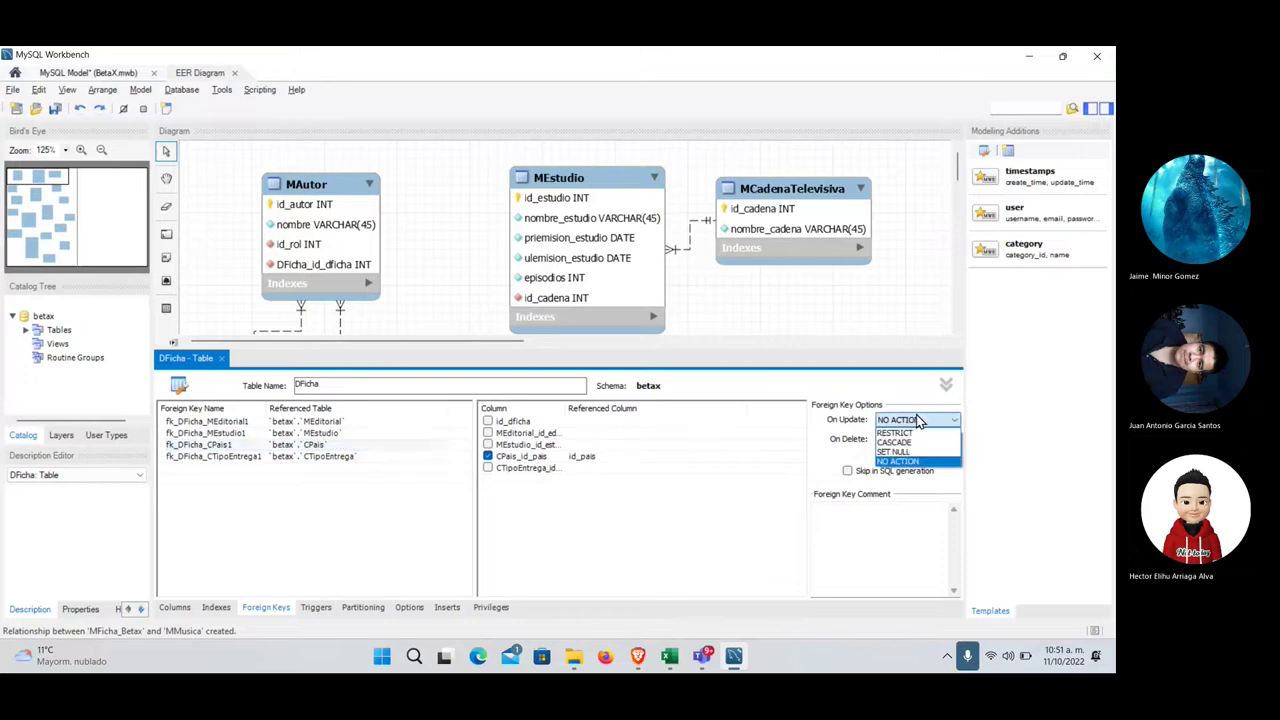
left_click(895, 440)
left_click(383, 457)
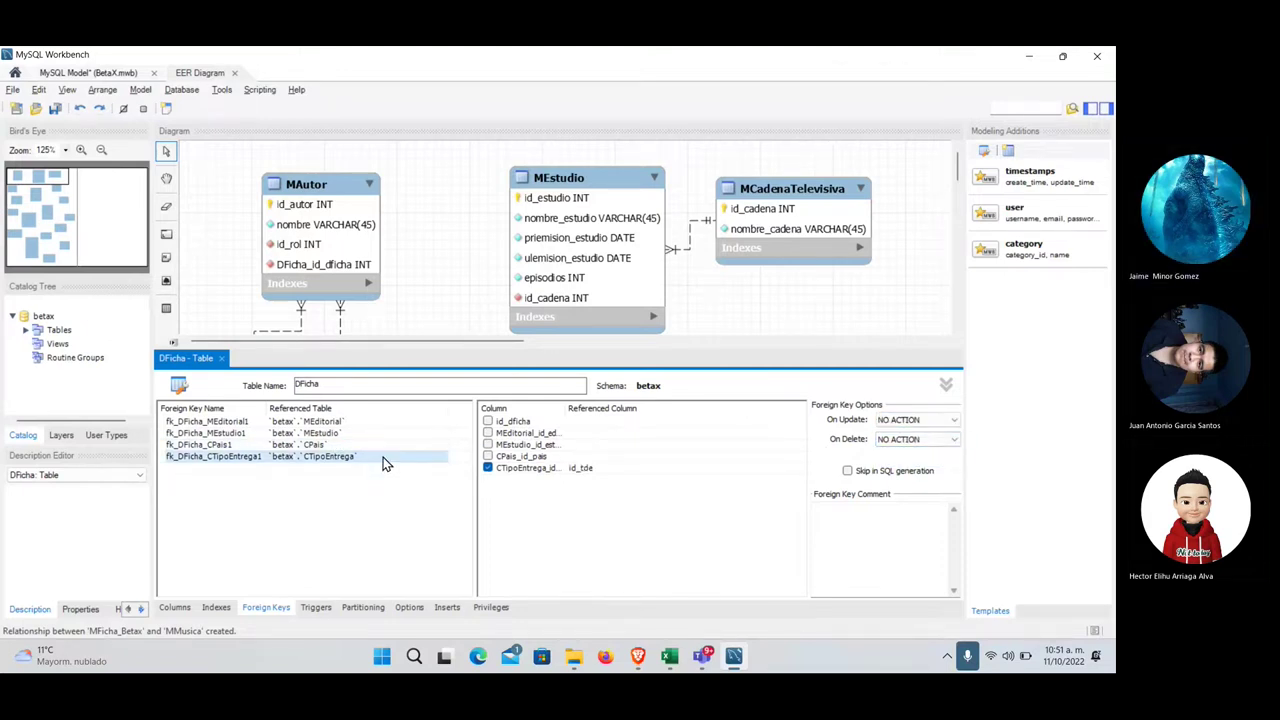
left_click(922, 420)
left_click(916, 441)
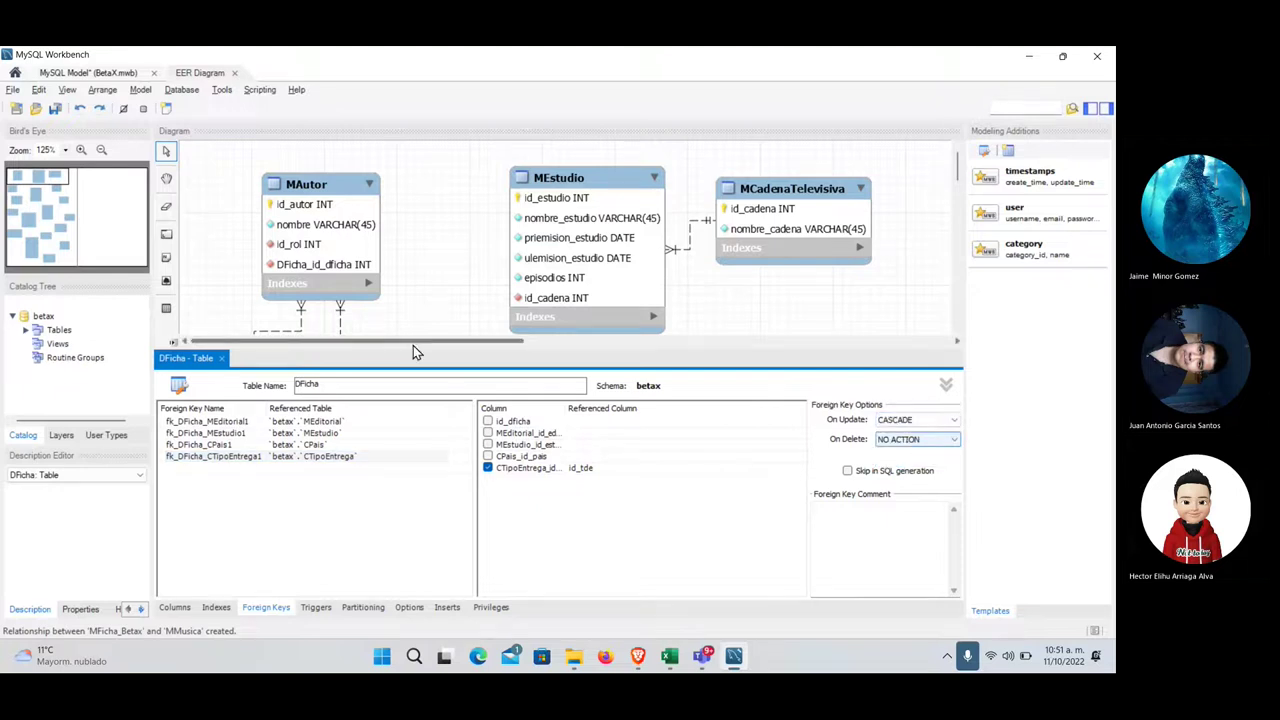
left_click(221, 360)
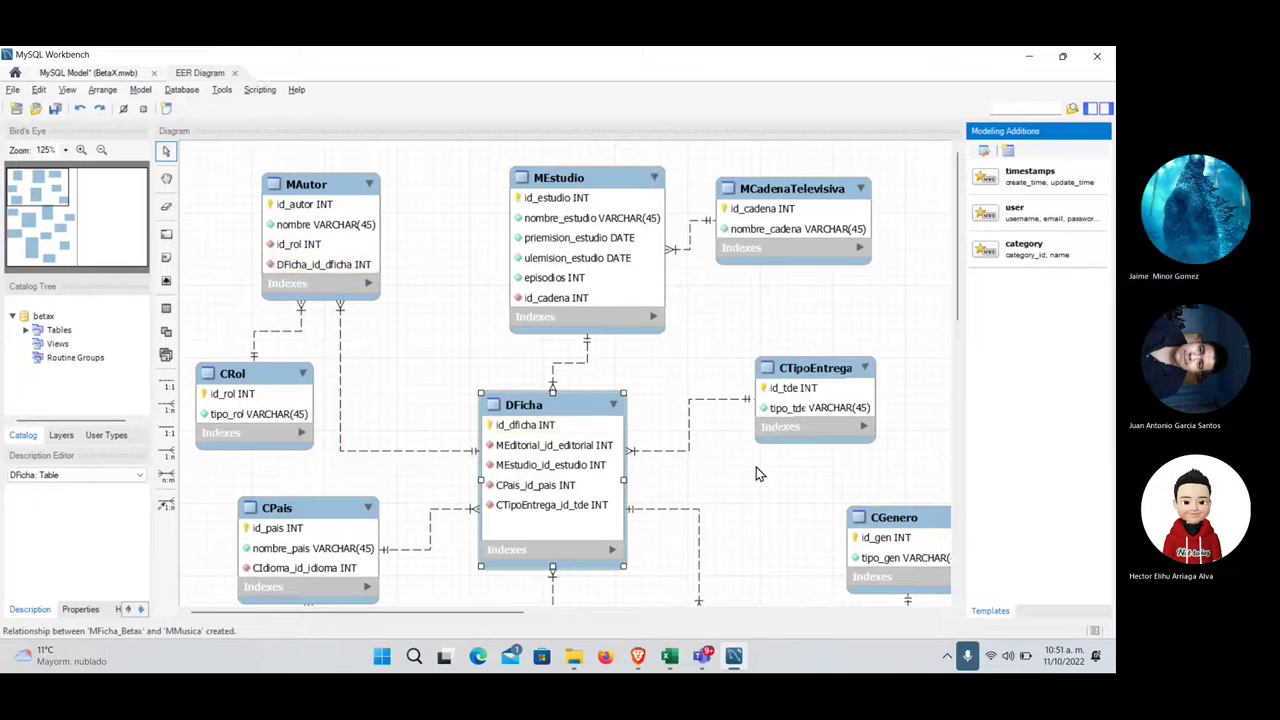
- Delete the relationships from DPersonaje to MPersonaje and to CTipoPersonaje, including their foreign key columns
scroll(756, 470, "down", 2)
scroll(756, 467, "down", 2)
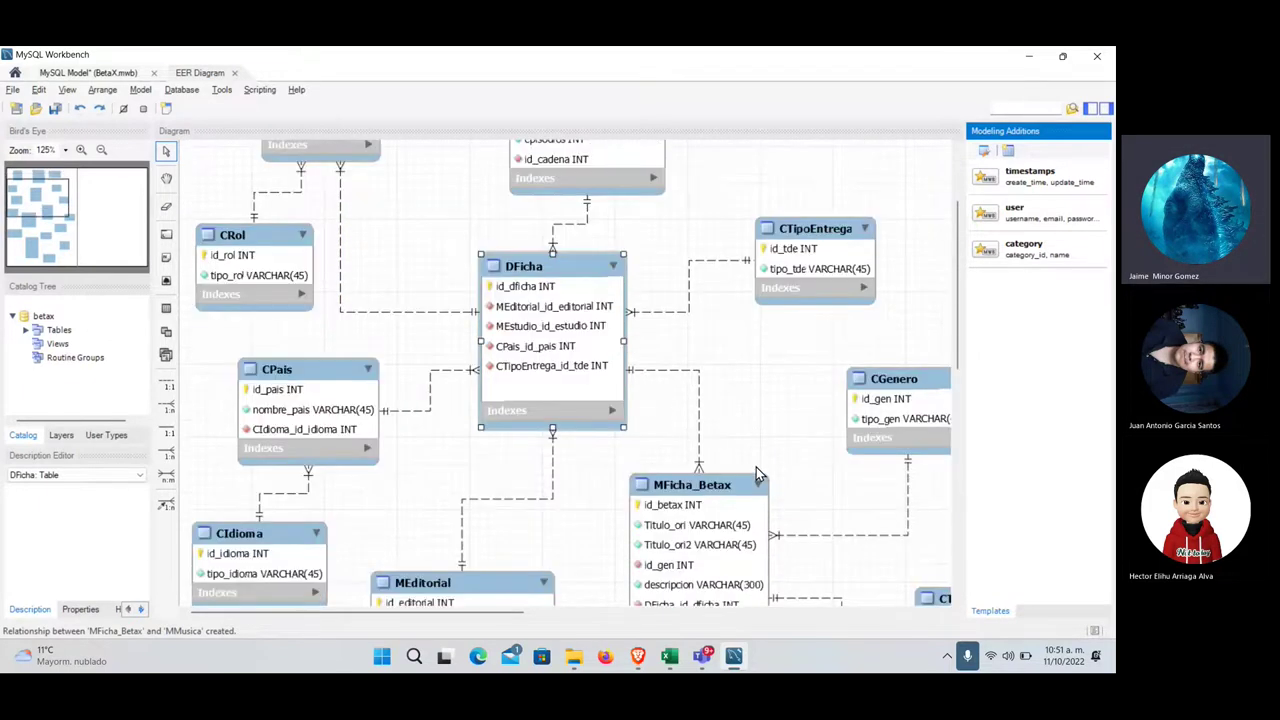
scroll(756, 467, "down", 3)
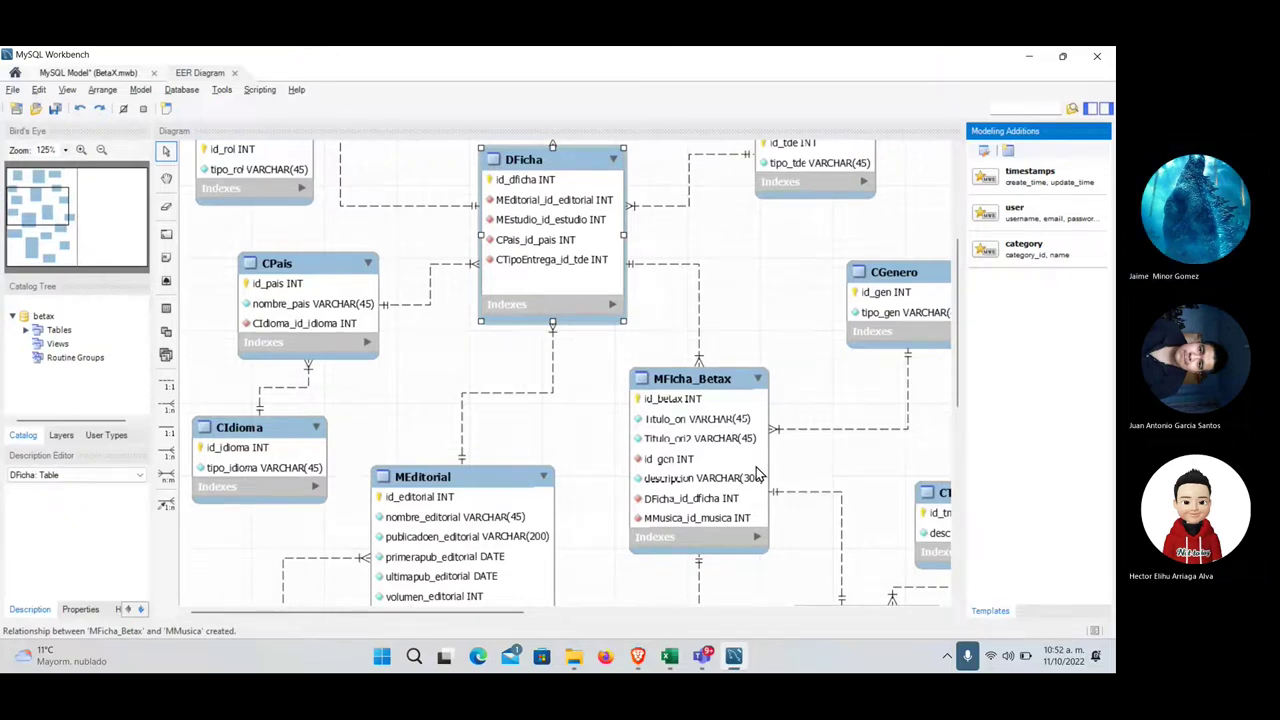
scroll(757, 474, "down", 5)
scroll(757, 474, "down", 7)
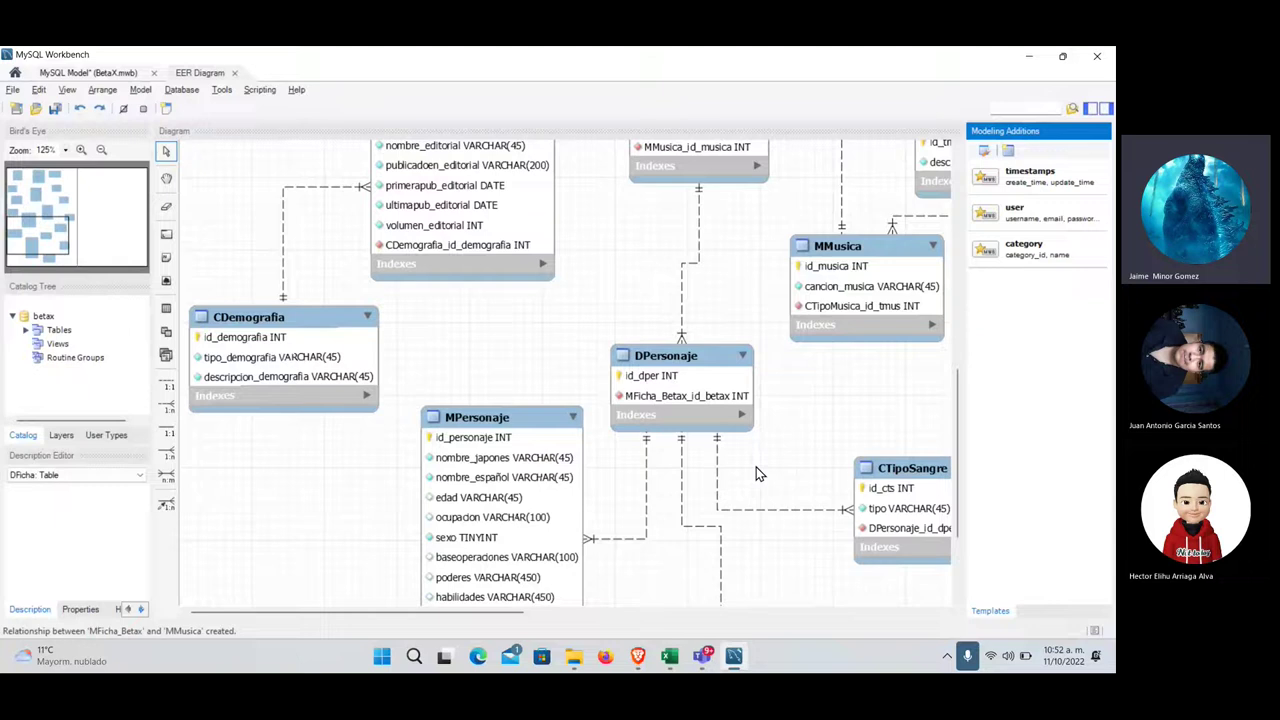
scroll(756, 474, "down", 2)
left_click(697, 215)
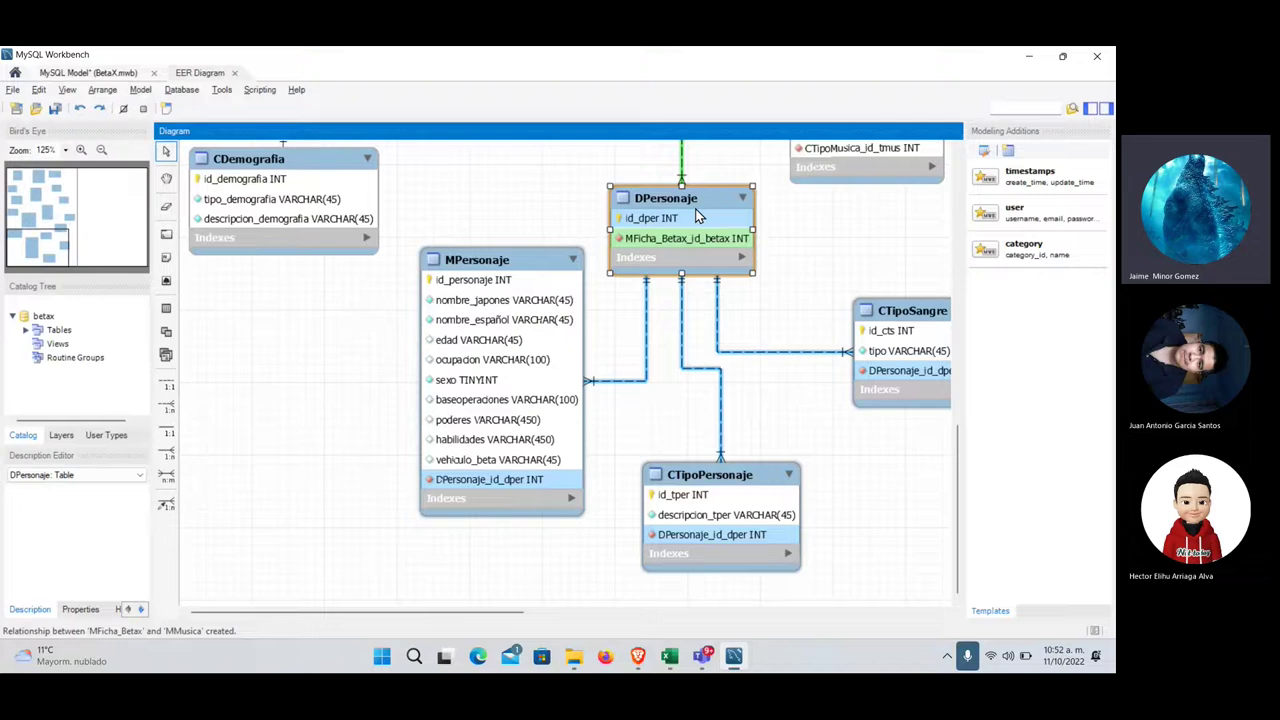
left_click(651, 314)
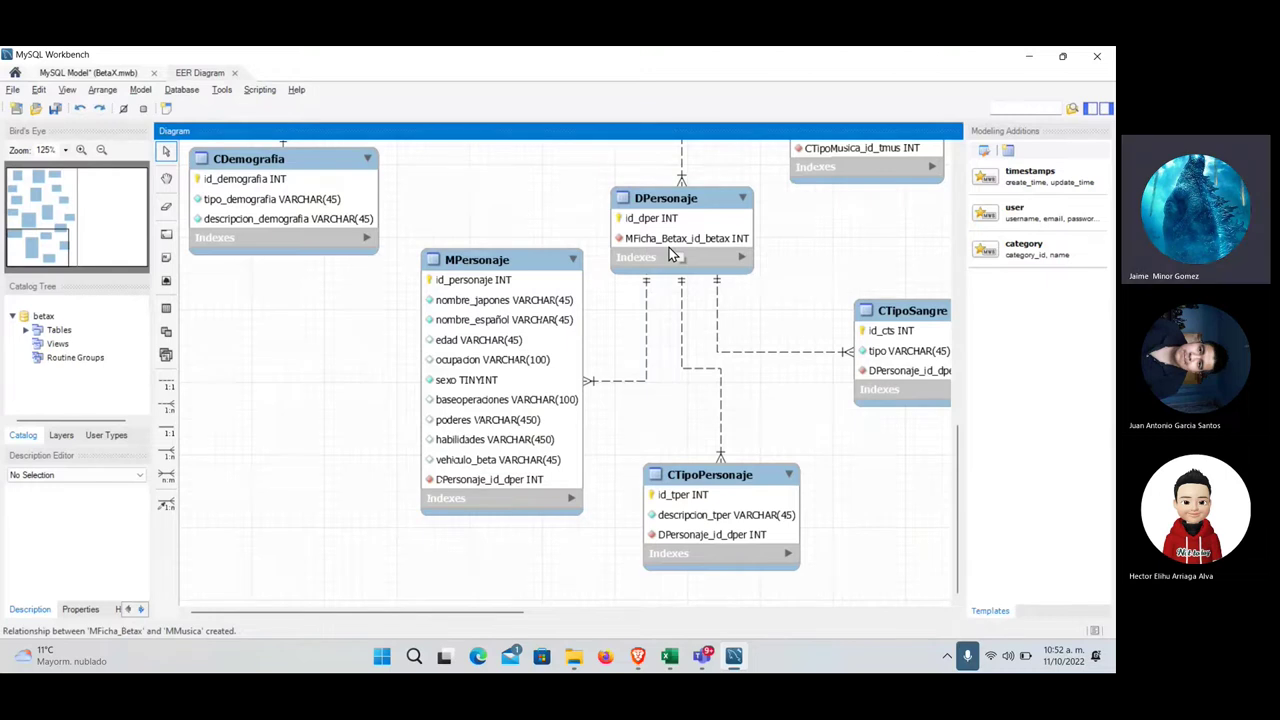
left_click(643, 321)
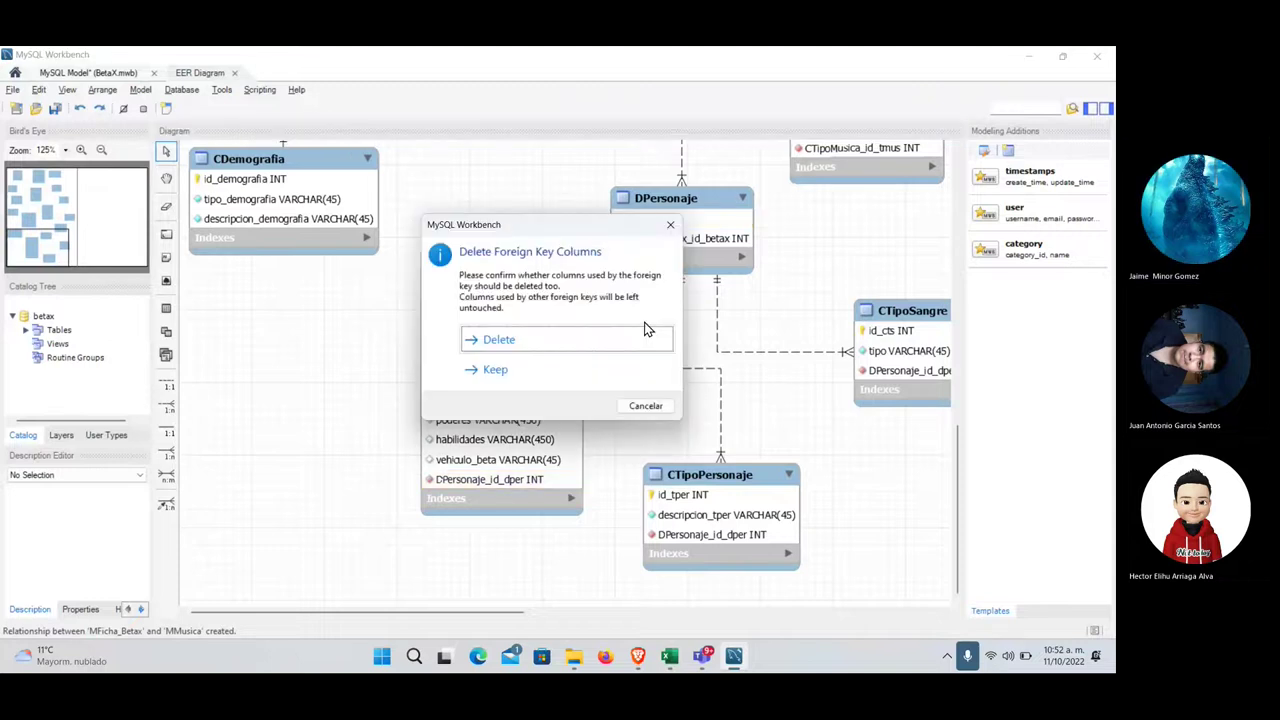
left_click(580, 351)
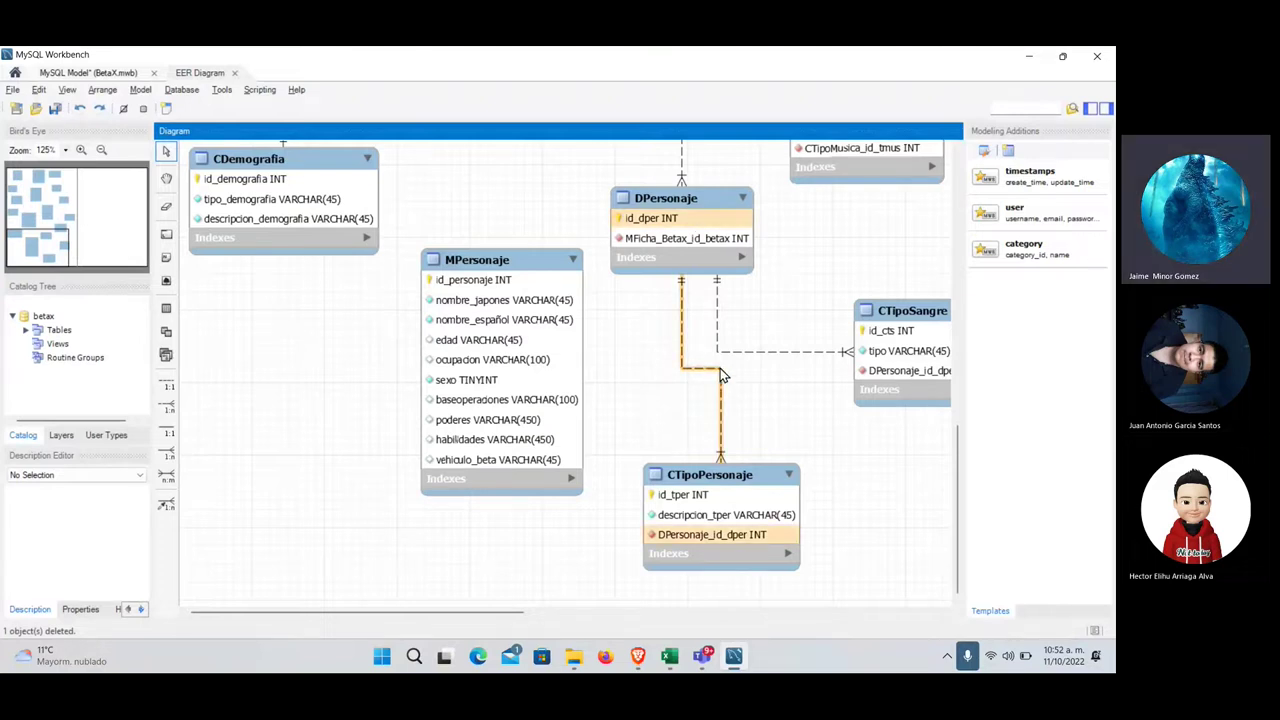
key("Delete")
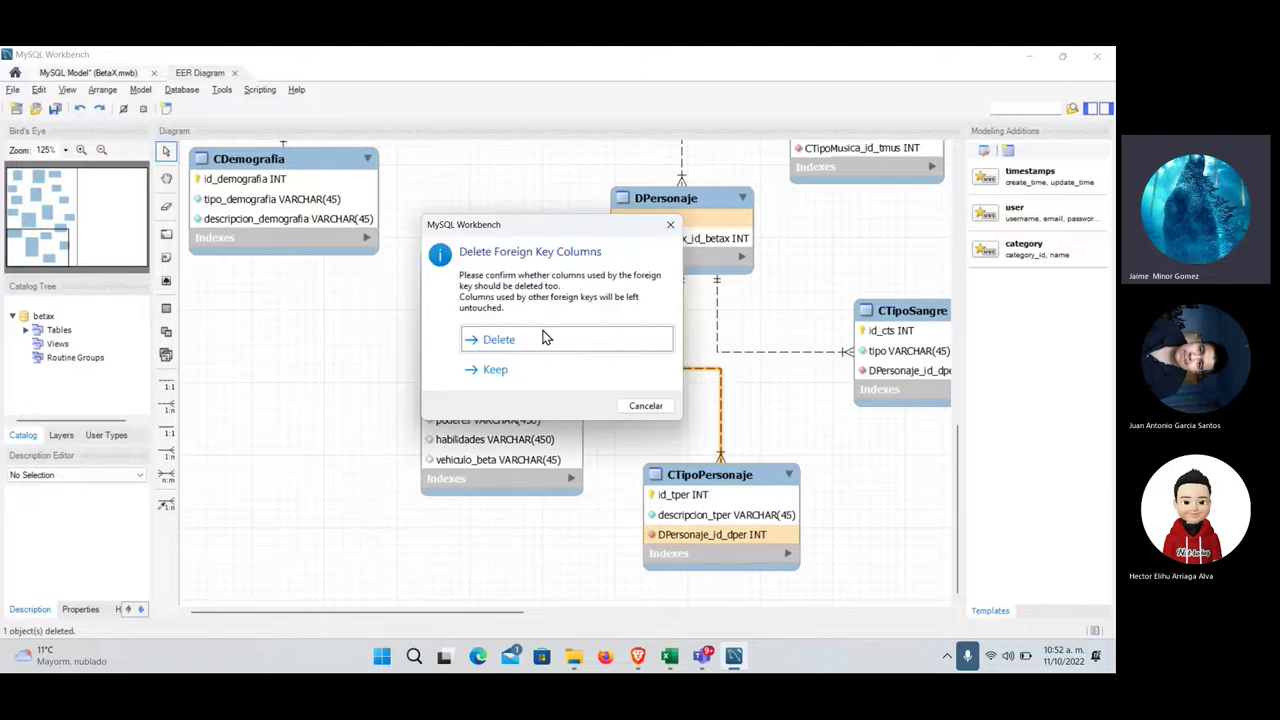
left_click(545, 339)
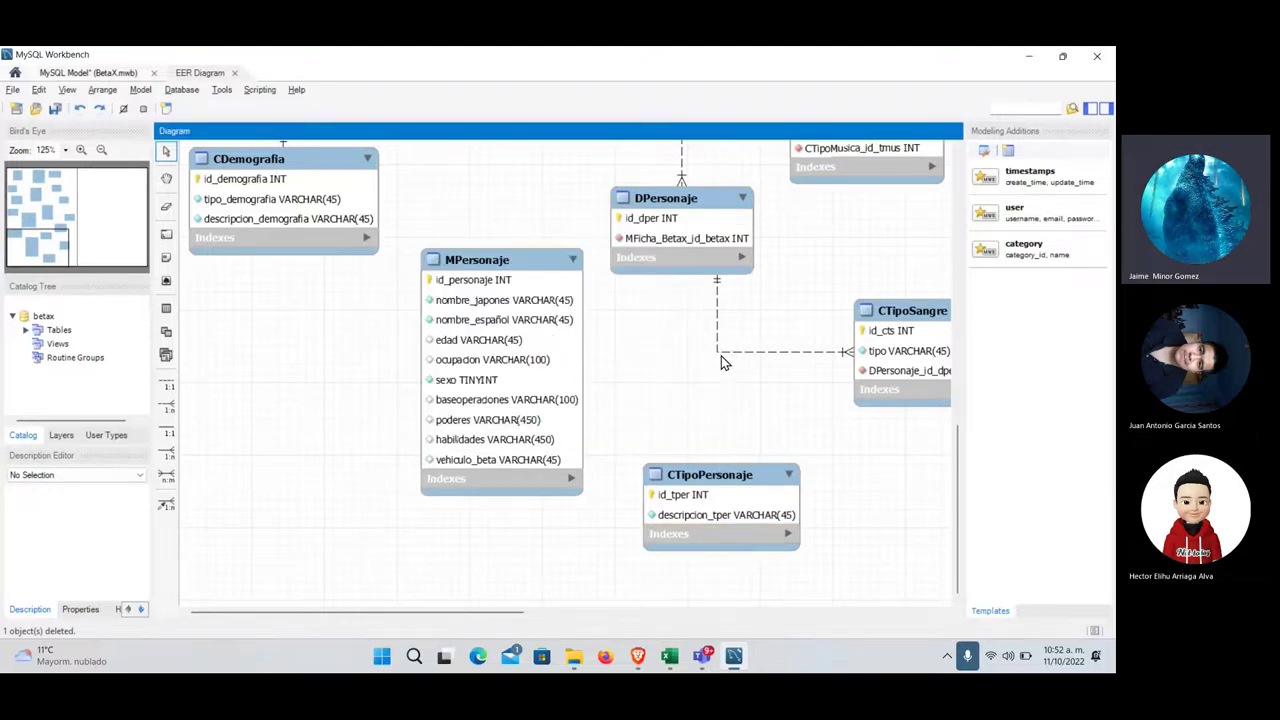